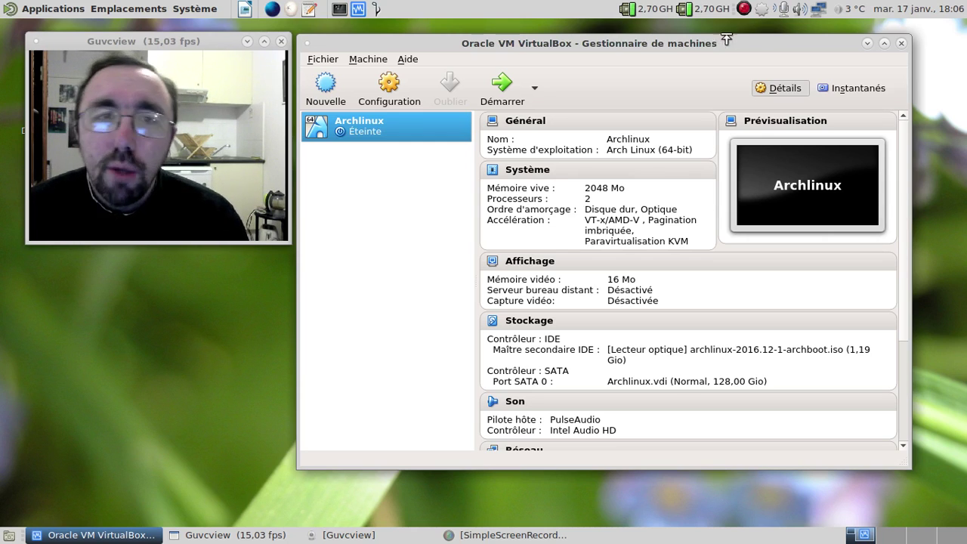
- Start the Archlinux virtual machine and boot the standard Arch Linux entry
left_click(494, 85)
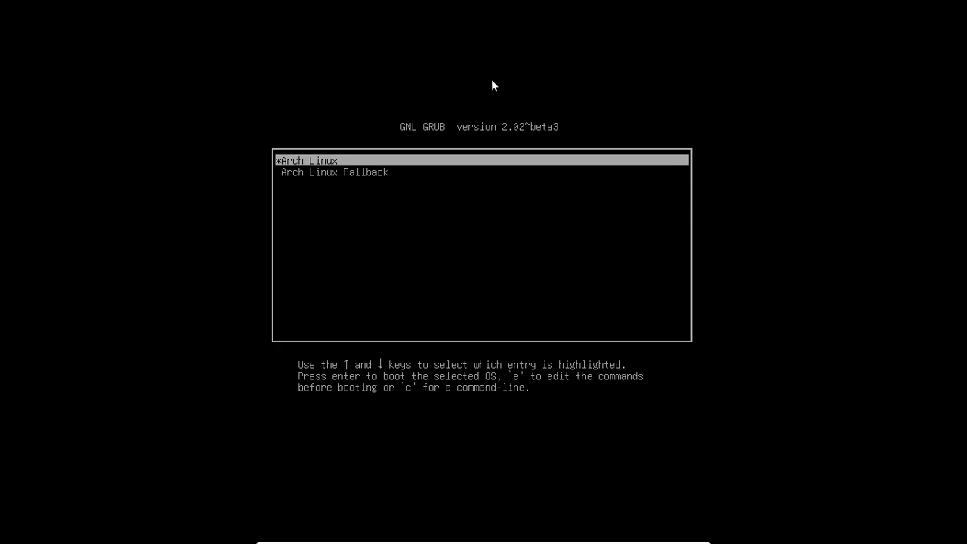
key("Return")
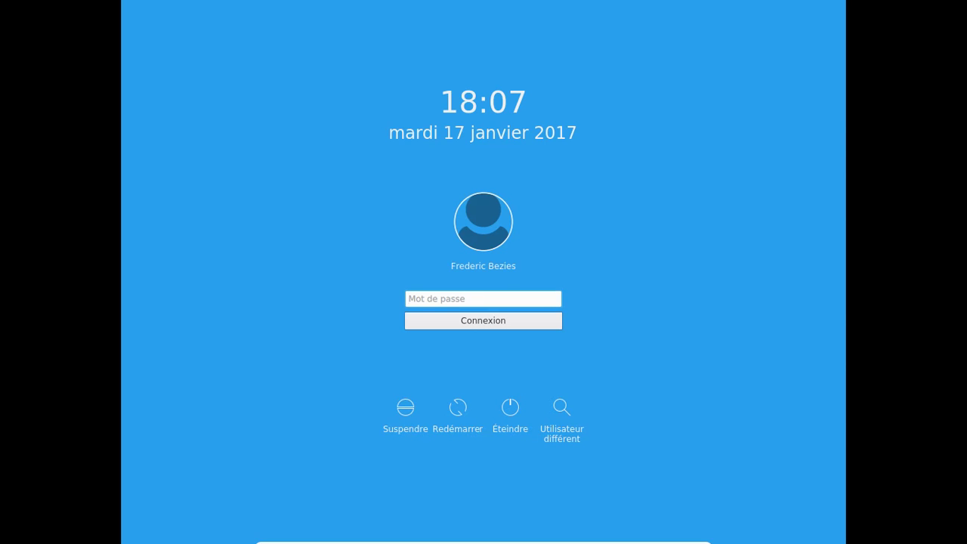
- Log in to the desktop session by entering the account password
type("*****")
key("BackSpace")
key("BackSpace")
key("BackSpace")
key("BackSpace")
key("BackSpace")
type("*********")
key("Return")
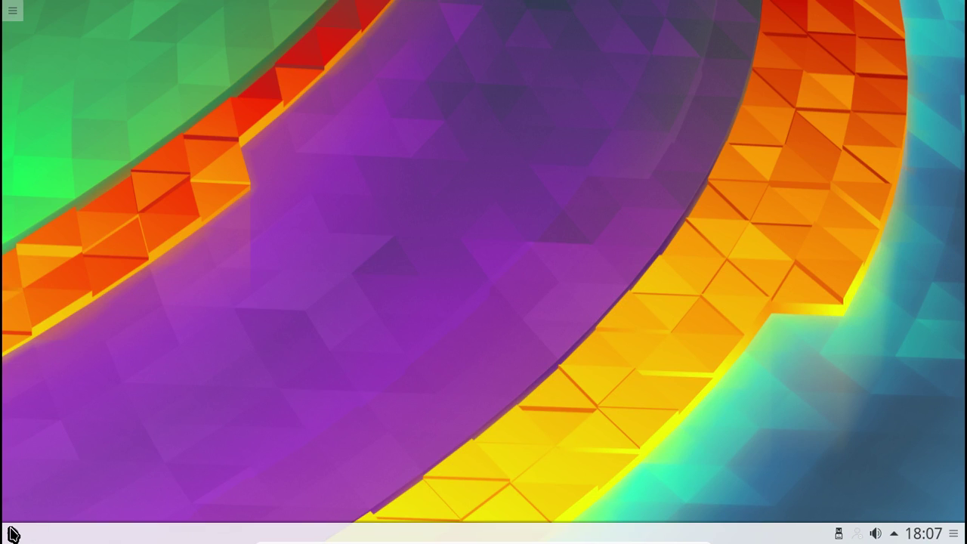
- Search the application launcher for konsole and open the Konsole terminal
left_click(12, 533)
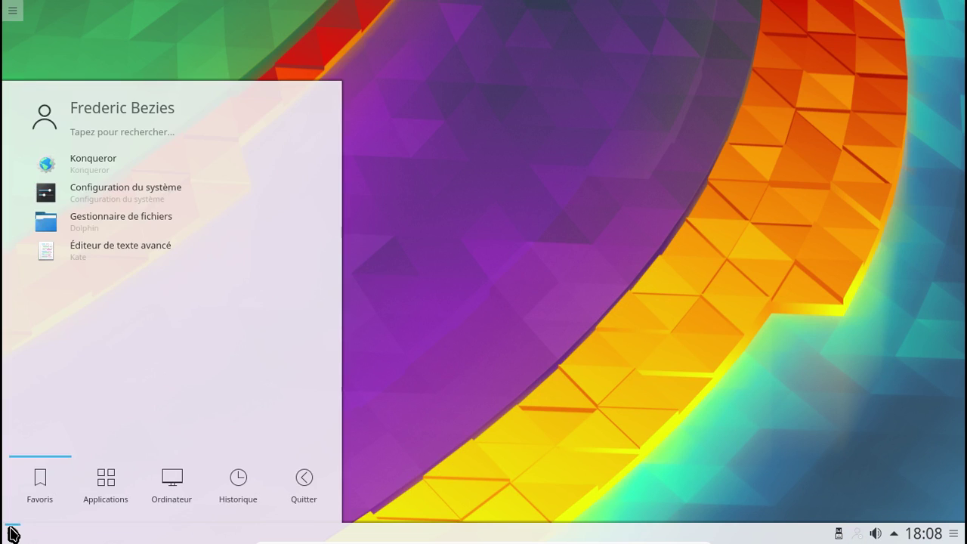
left_click(107, 131)
type("konsole")
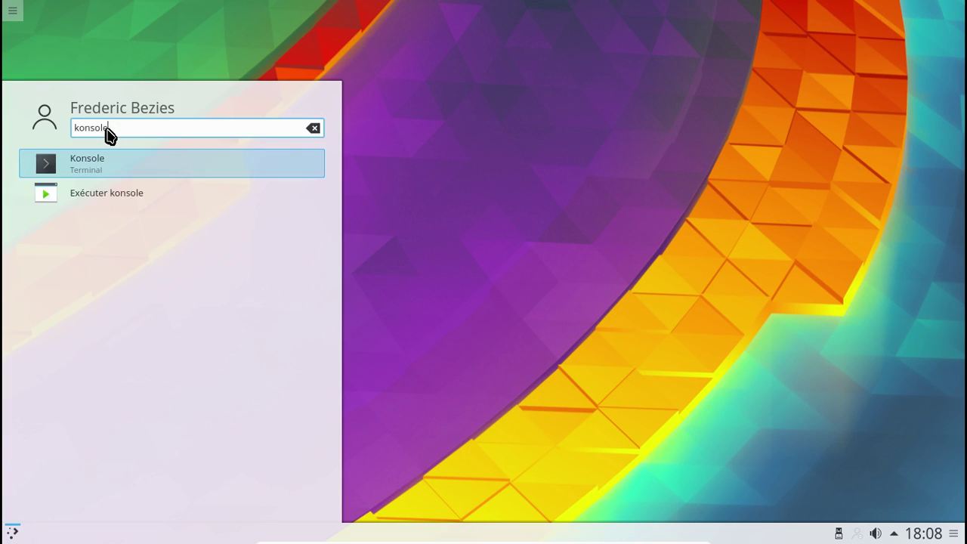
key("Return")
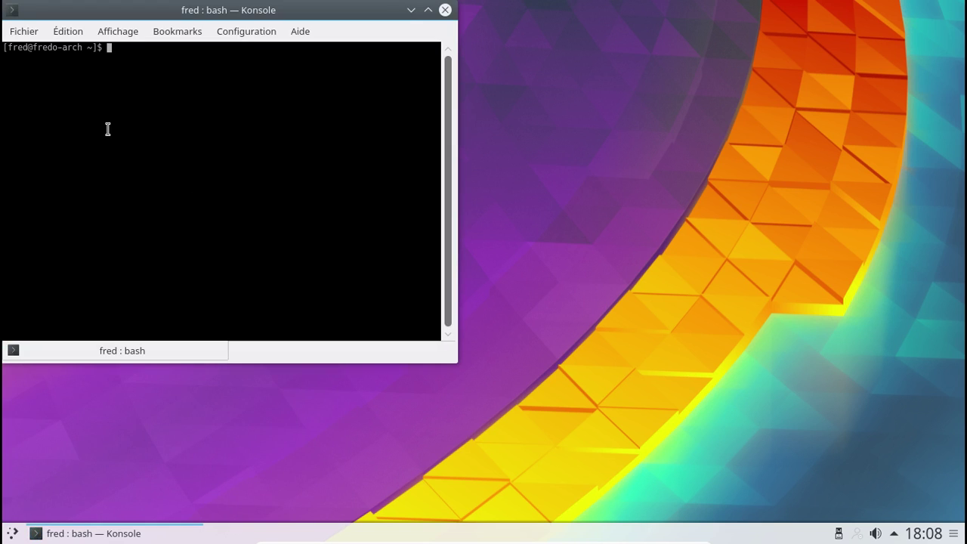
- List the available network profiles with the command netctl list
type("sudo ne")
key("BackSpace")
key("BackSpace")
key("BackSpace")
key("BackSpace")
key("BackSpace")
key("BackSpace")
key("BackSpace")
type("netcl")
type("l list")
key("Return")
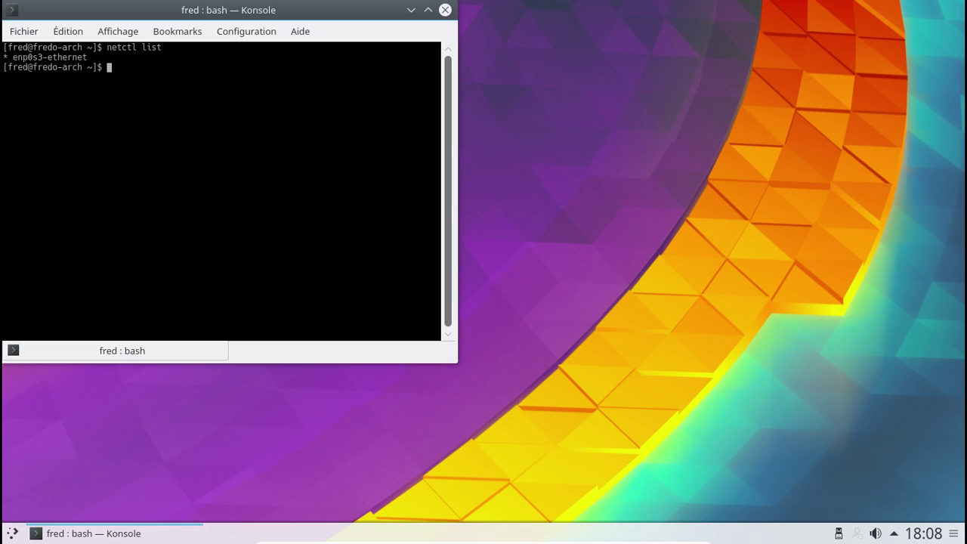
- Try to delete the profile with sudo netctl delete enp0s3-ethernet, authenticating with the sudo password
type("sudo netctl delete e")
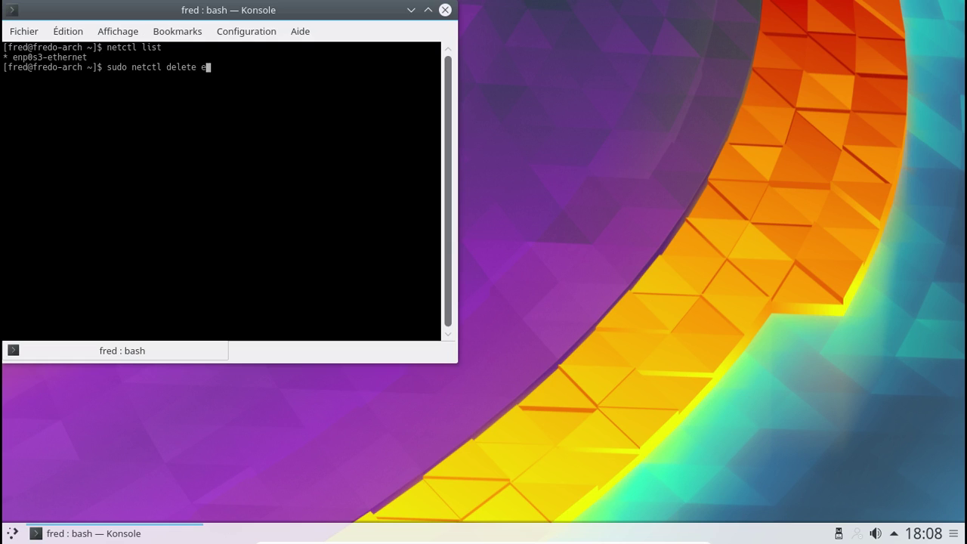
type("np0s3-ethernet")
key("Return")
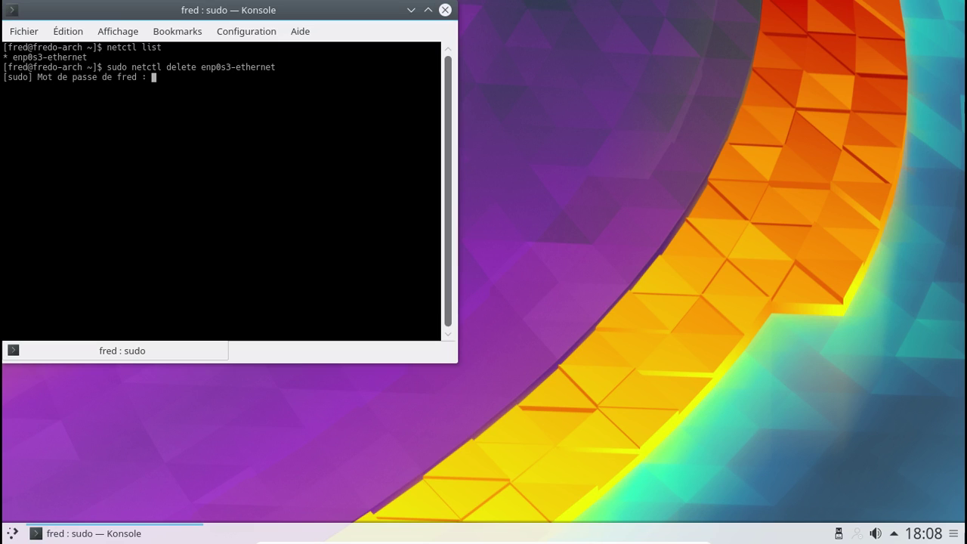
key("Return")
- Disable the network profile by running sudo netctl disable enp0s3-ethernet
key("Up")
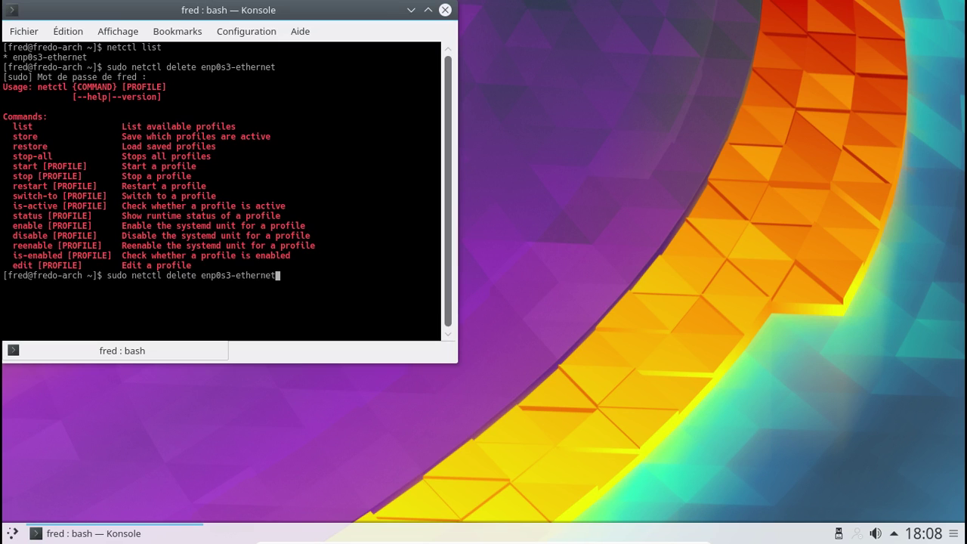
key("Left")
key("Left")
key("Left")
key("Left")
key("Left")
key("Left")
key("Left")
key("Left")
key("Left")
key("Left")
key("Left")
key("Left")
key("Left")
key("Left")
key("Left")
key("Left")
key("BackSpace")
key("BackSpace")
key("BackSpace")
key("BackSpace")
key("BackSpace")
key("BackSpace")
type("disable")
key("Return")
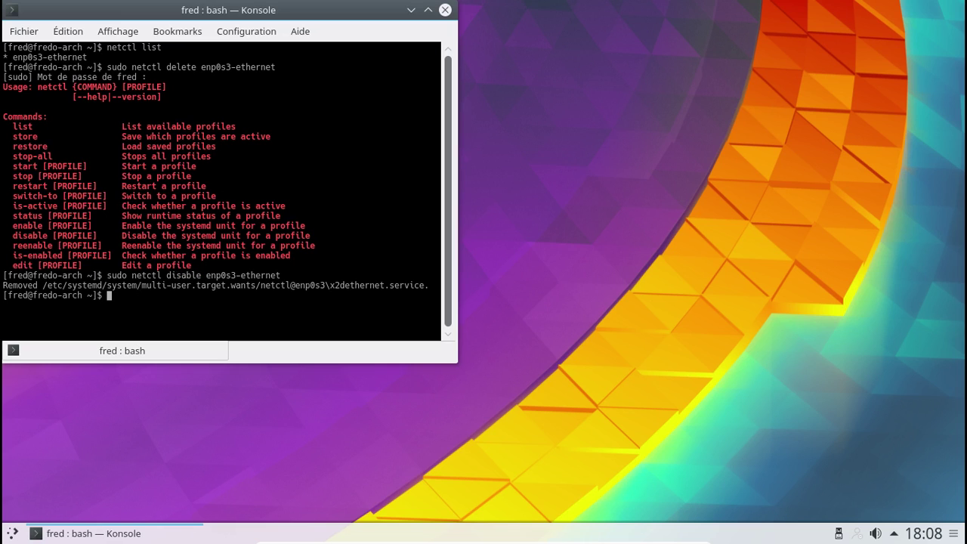
- Enable the NetworkManager service at boot with sudo systemctl enable NetworkManager
type("sudo systemctl enable Networ")
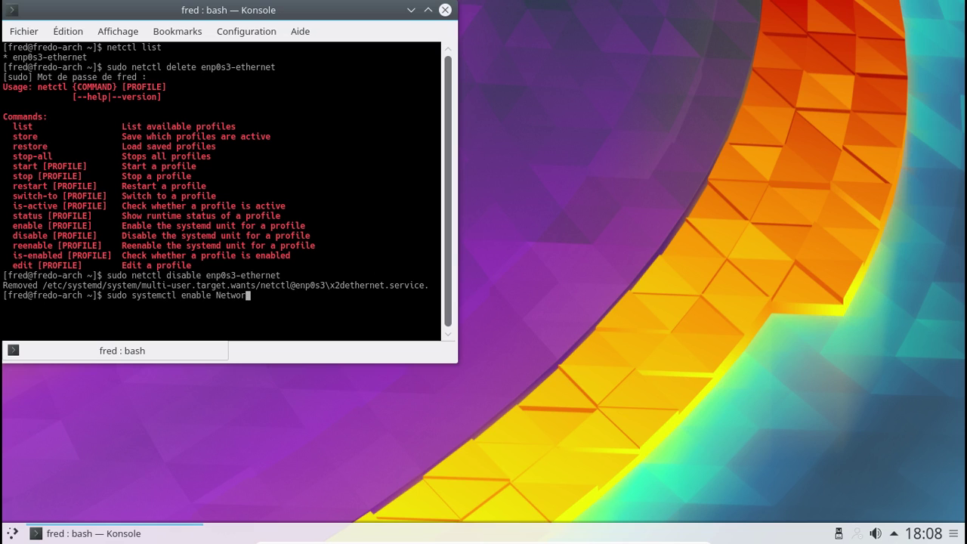
type("kManager")
key("Return")
- Start the service with sudo systemctl start NetworkManager and exit the terminal
key("Up")
key("Left")
key("Left")
key("Left")
key("Left")
key("Left")
key("Left")
key("Left")
key("Left")
key("Left")
key("Left")
key("Left")
key("Left")
key("Left")
key("Left")
key("Left")
key("Left")
key("Left")
key("Left")
key("Left")
key("Left")
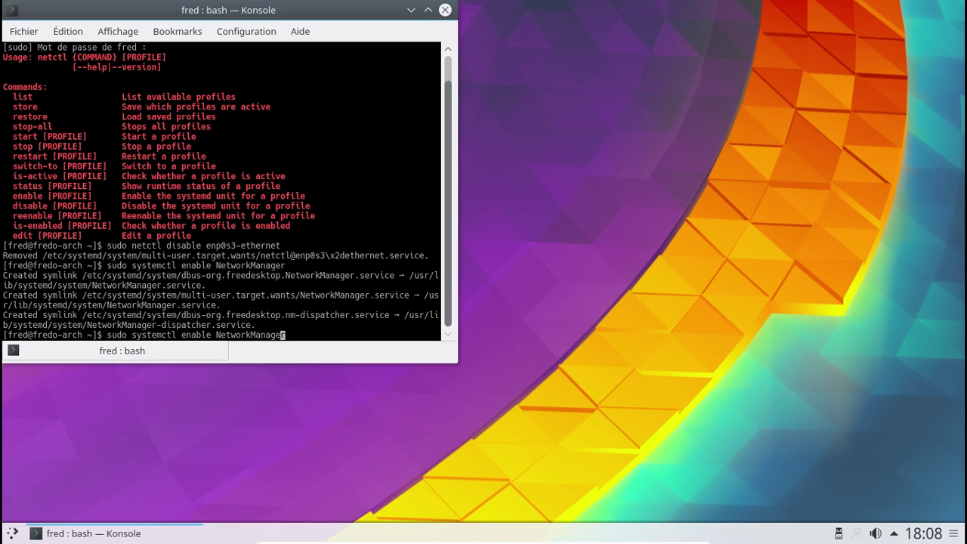
key("Right")
key("Right")
key("Right")
key("Right")
key("Right")
key("Right")
key("BackSpace")
key("BackSpace")
key("BackSpace")
key("BackSpace")
key("BackSpace")
key("BackSpace")
key("BackSpace")
type("start")
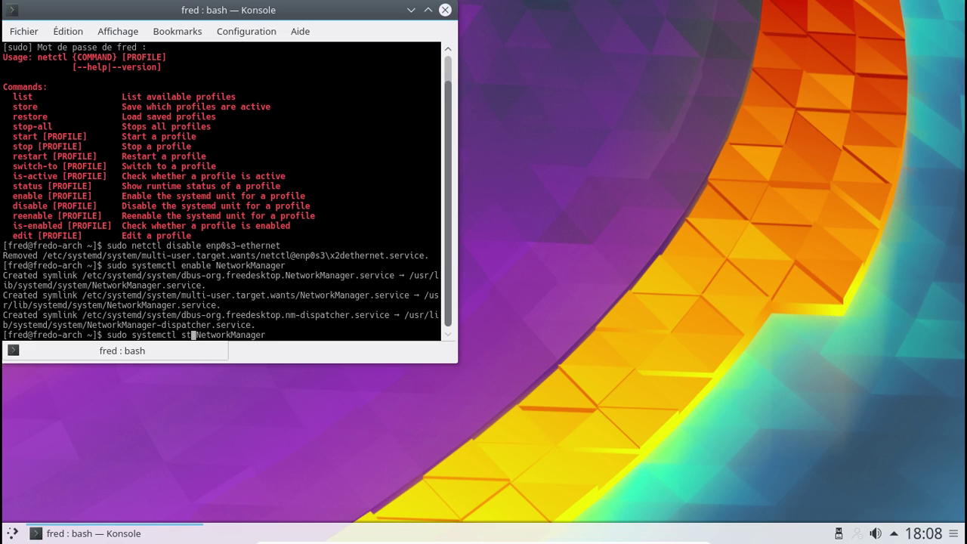
key("Return")
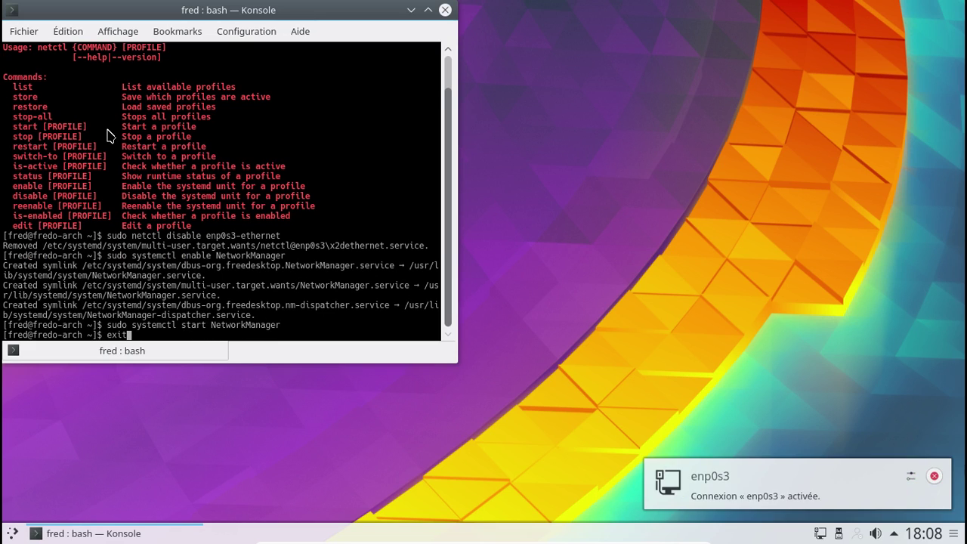
key("ctrl+d")
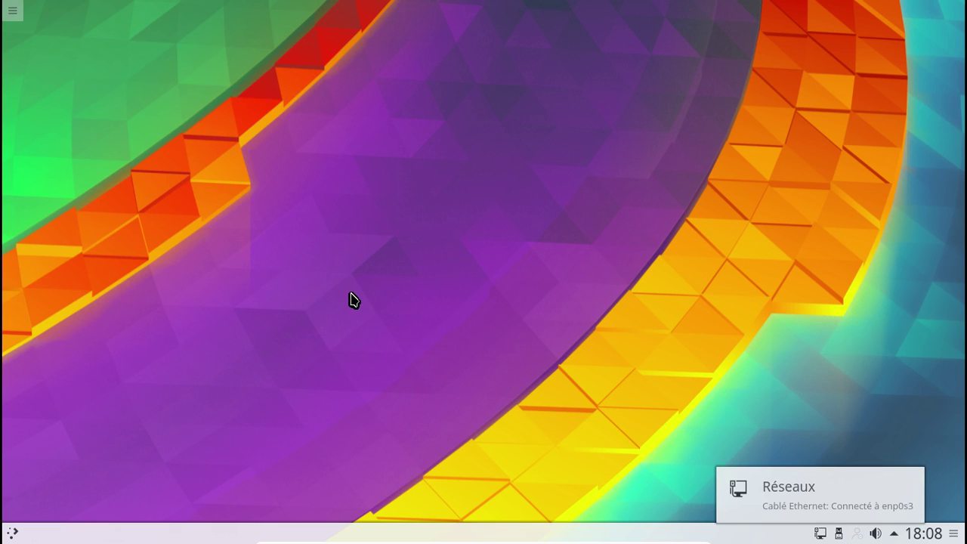
- Open KInfoCenter by searching for kinfo, and enlarge its window to view the full system information
left_click(16, 533)
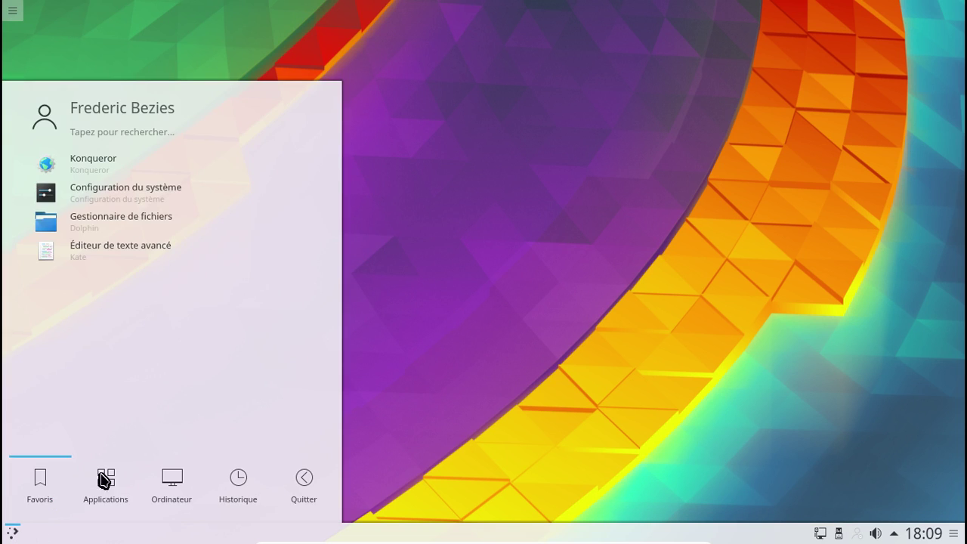
left_click(193, 131)
type("kinfo")
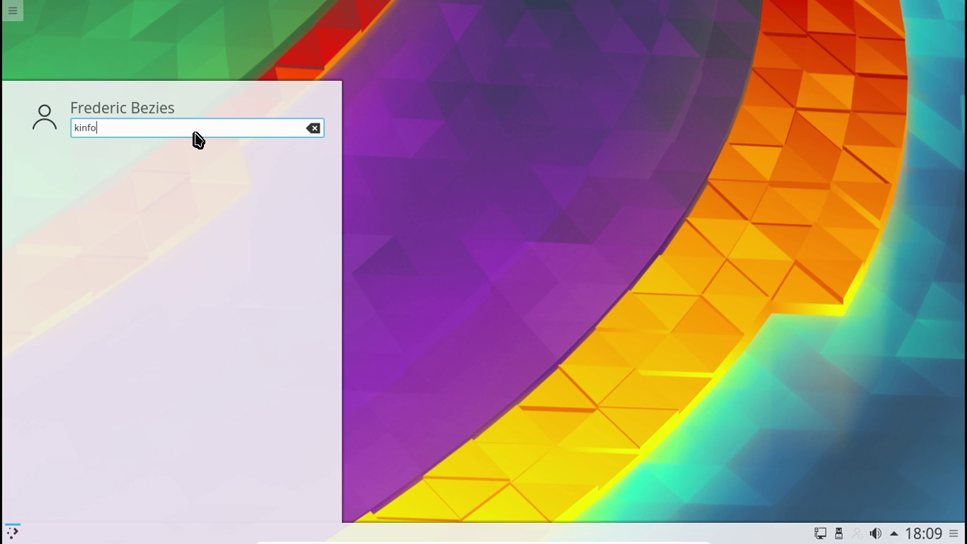
left_click(182, 163)
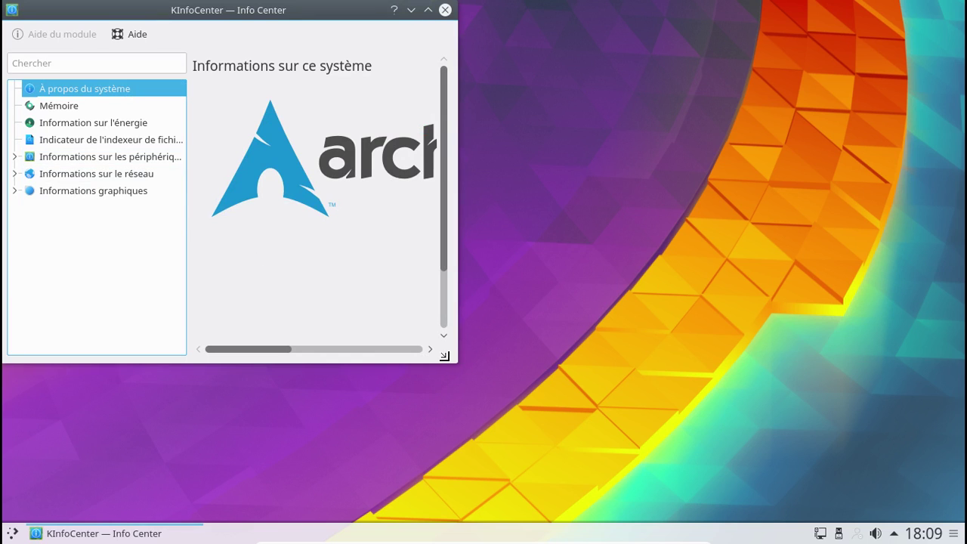
left_click_drag(456, 364, 846, 466)
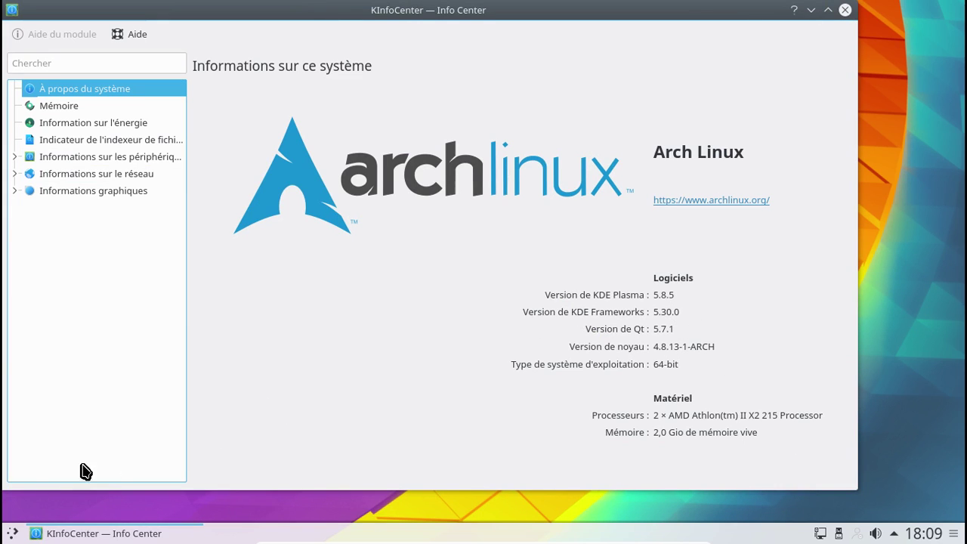
- Launch the Octopi package manager by searching for octop, and close the KInfoCenter window
left_click(12, 533)
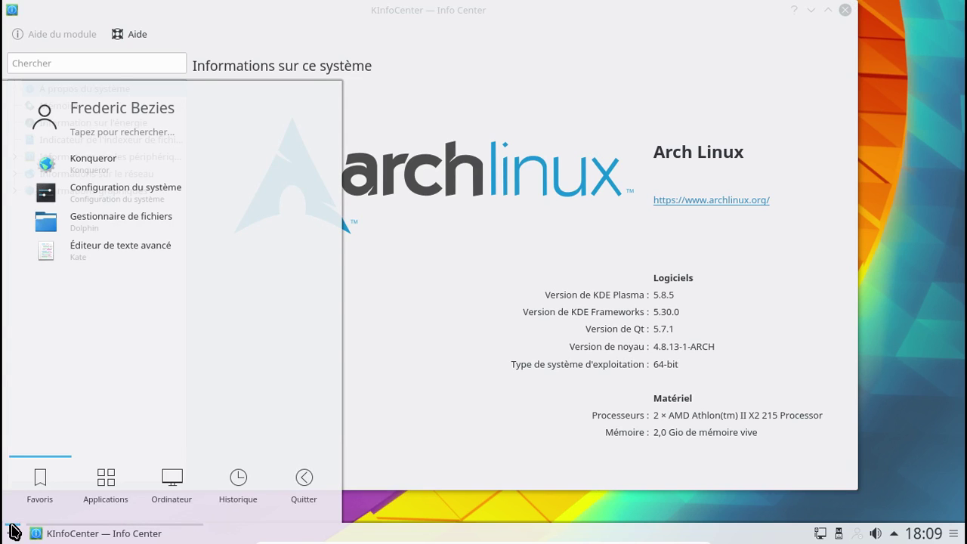
type("opc")
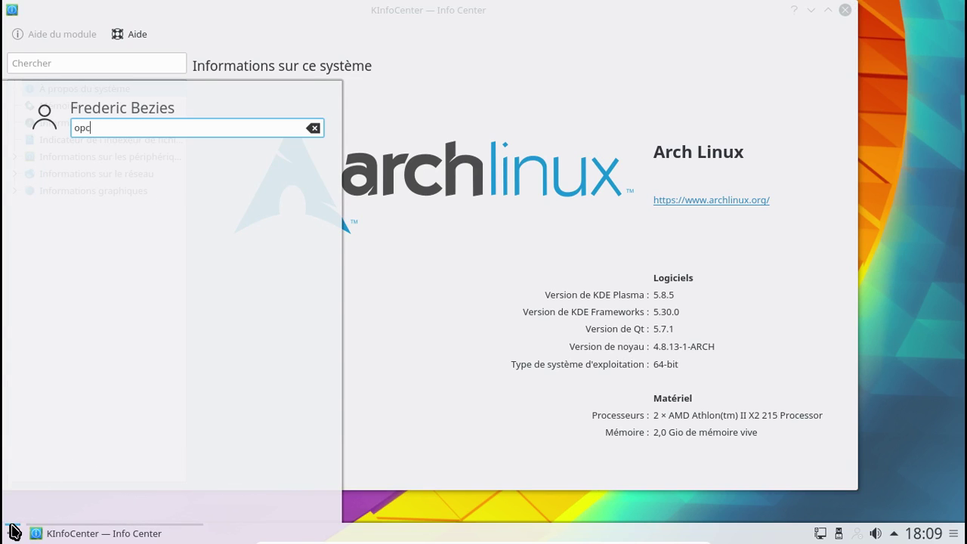
key("BackSpace")
key("BackSpace")
type("ctop")
key("BackSpace")
key("BackSpace")
type("op")
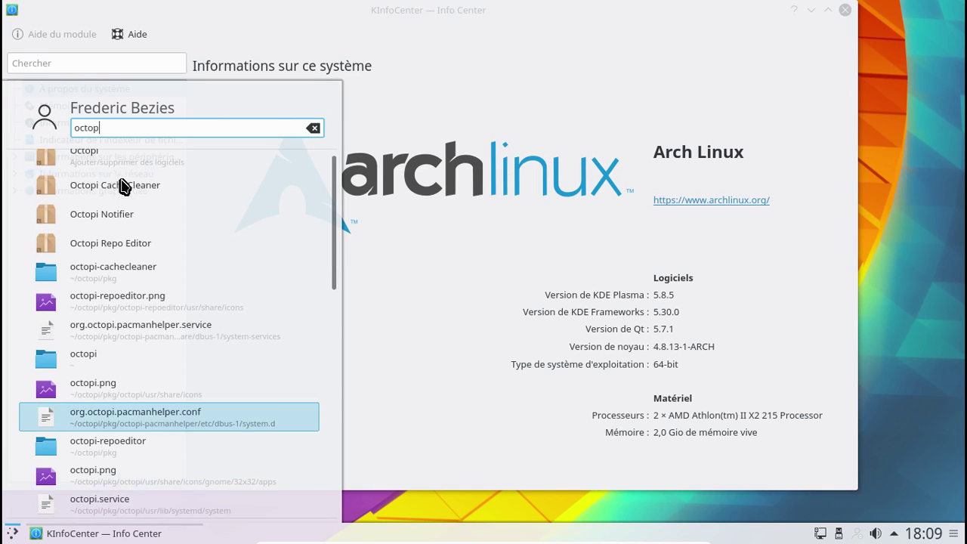
left_click(110, 164)
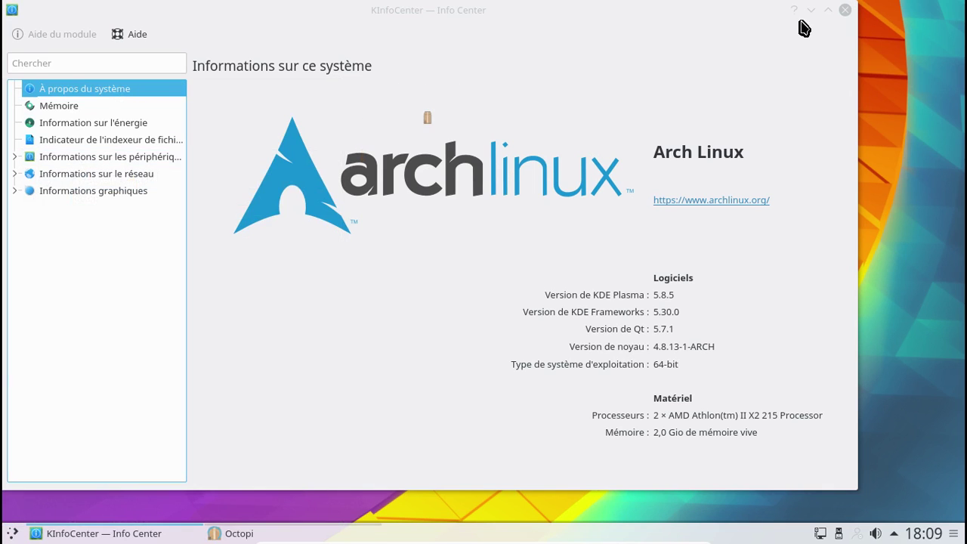
left_click(843, 11)
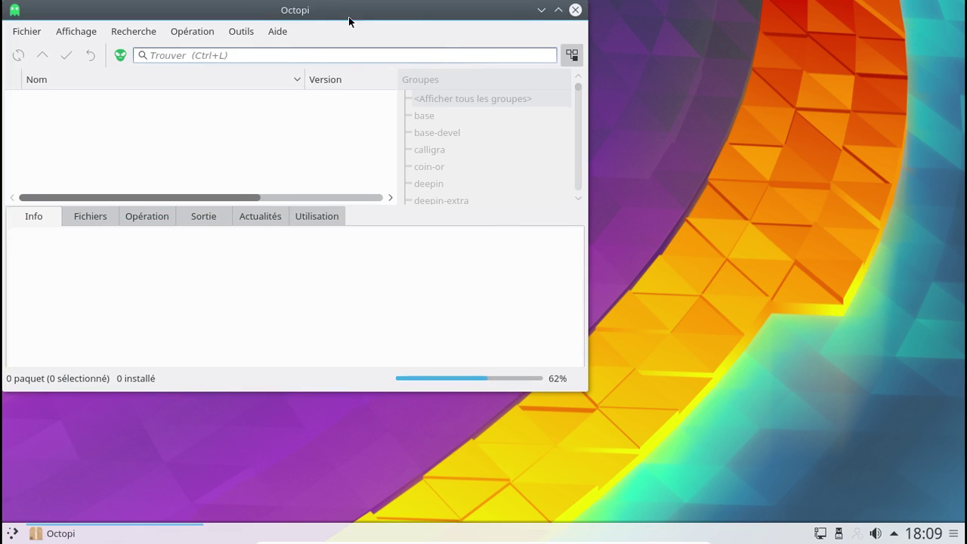
- Open Octopi's repository editor with the superuser password to check the active repositories, and close it without changes
left_click(245, 33)
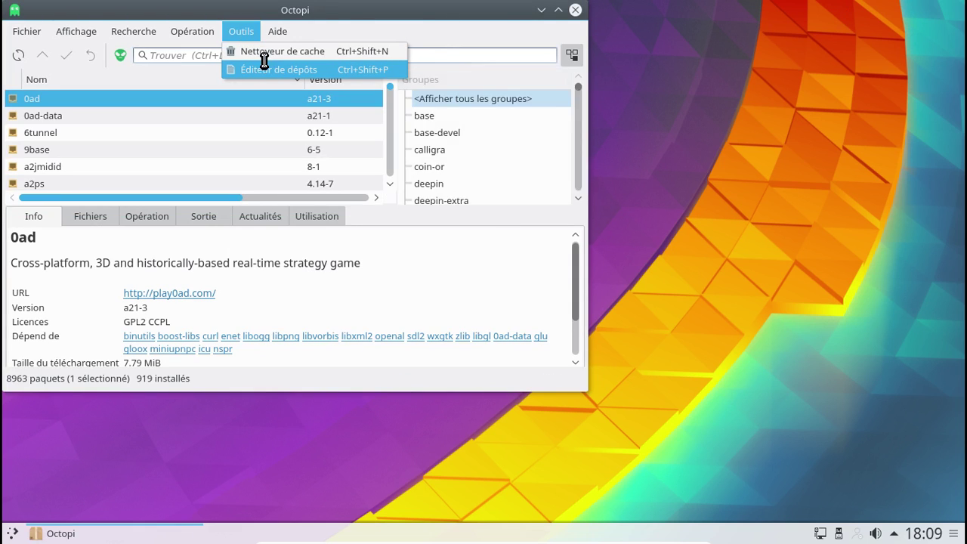
left_click(265, 68)
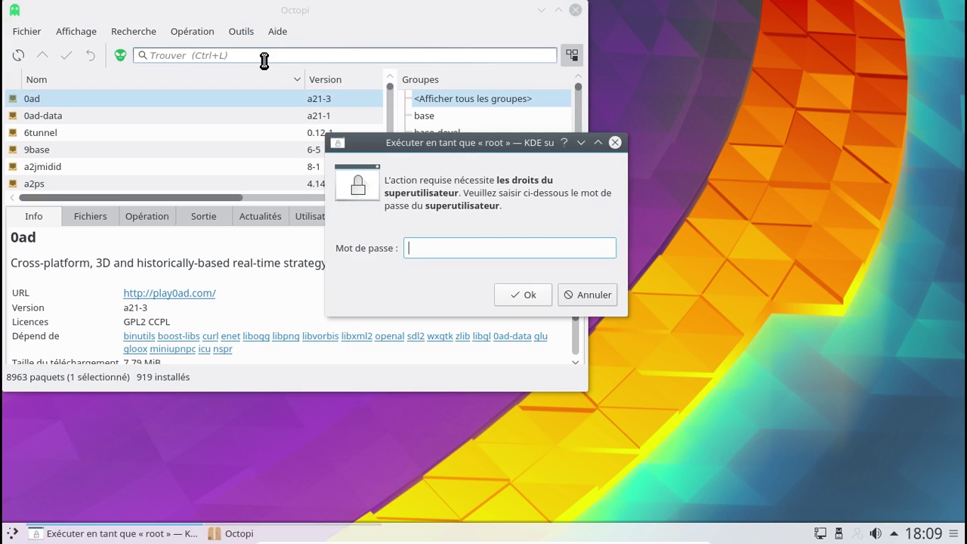
type("********")
key("Return")
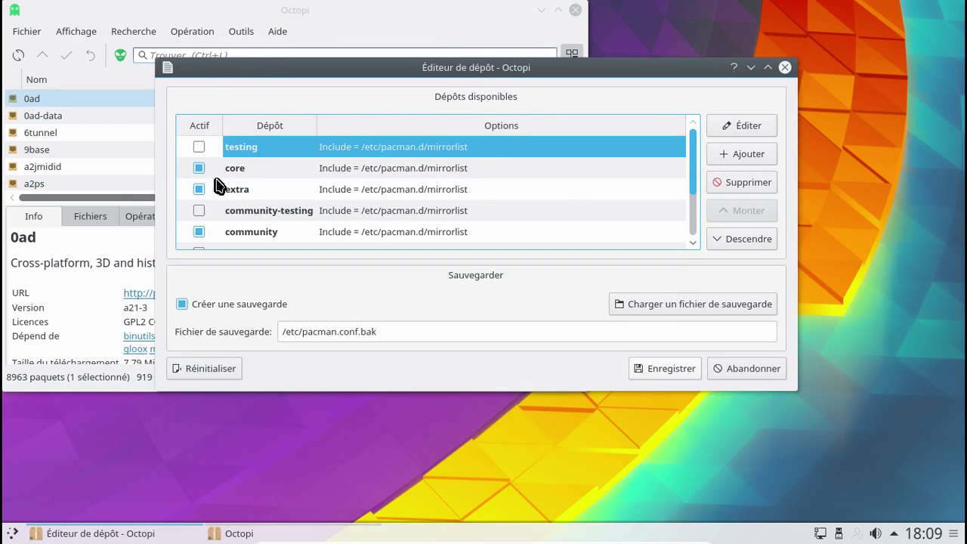
left_click(784, 69)
- Move the Octopi window toward the middle of the desktop and search the packages for mate-gtk3
left_click_drag(370, 13, 521, 51)
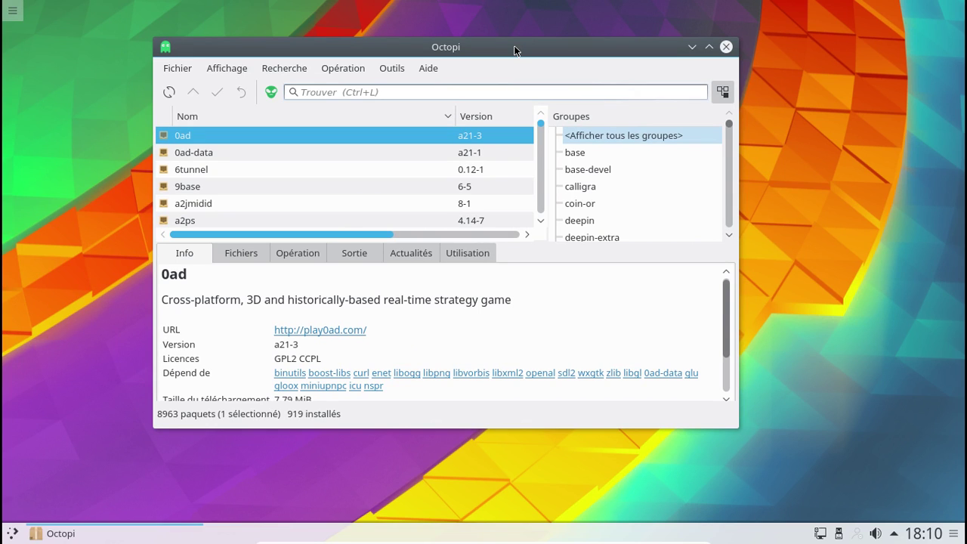
left_click(386, 91)
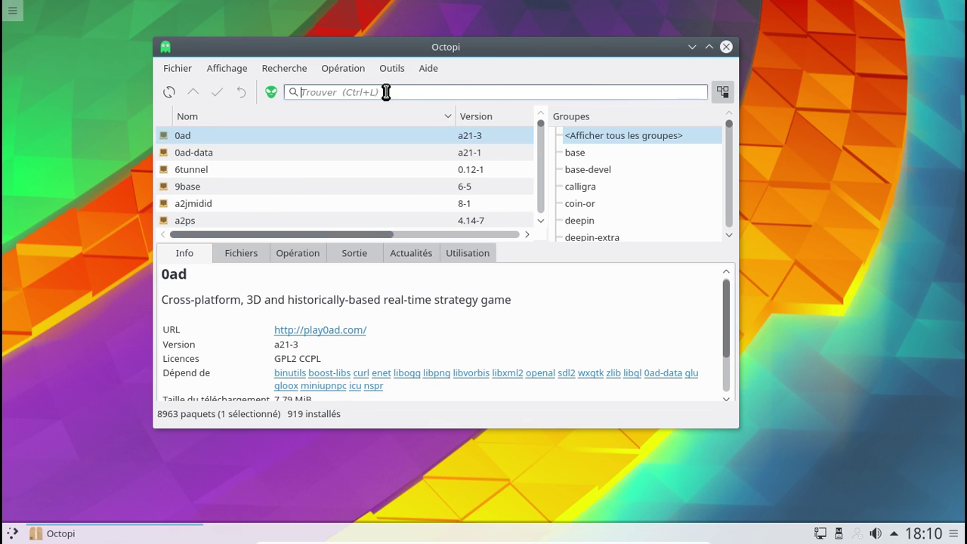
type("mate")
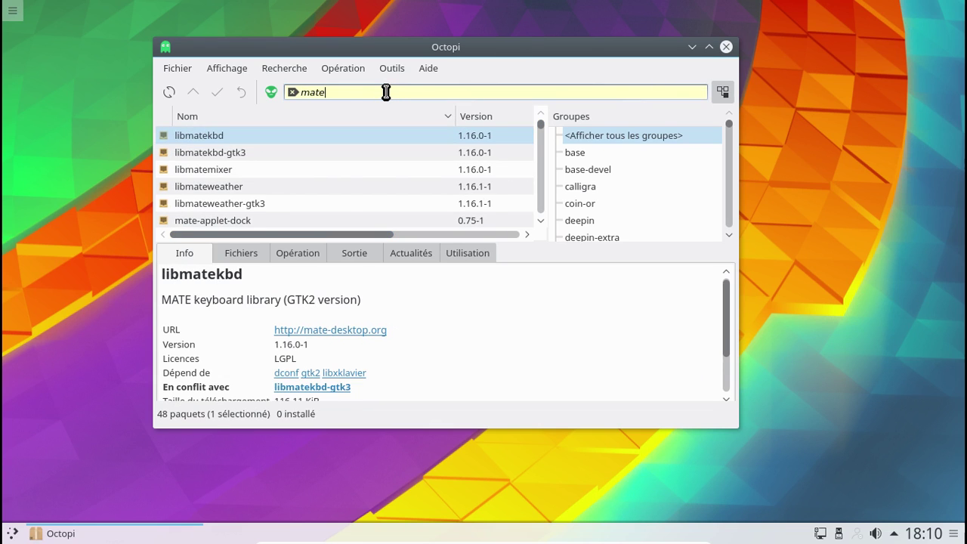
type("-gtk3")
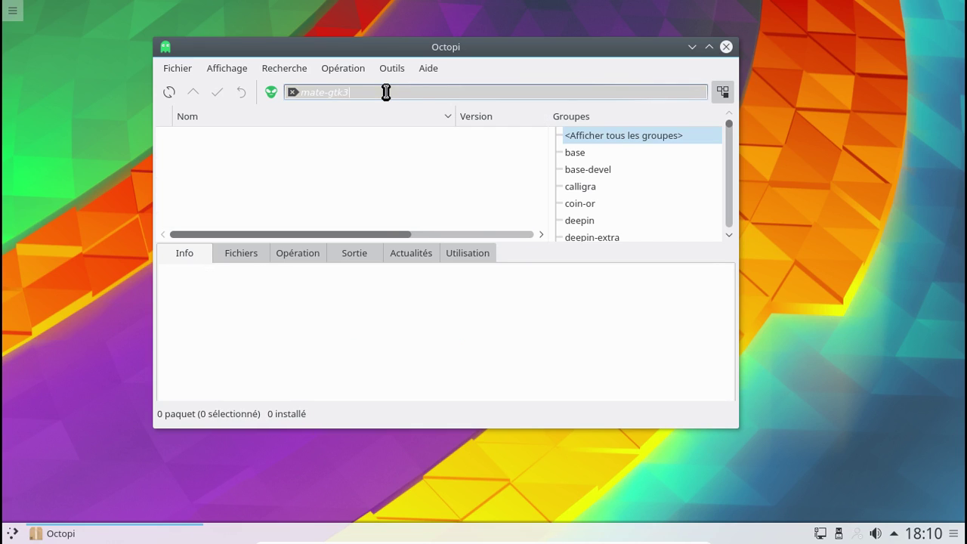
- Show only the packages belonging to the mate-gtk3 group
scroll(654, 166, "down", 3)
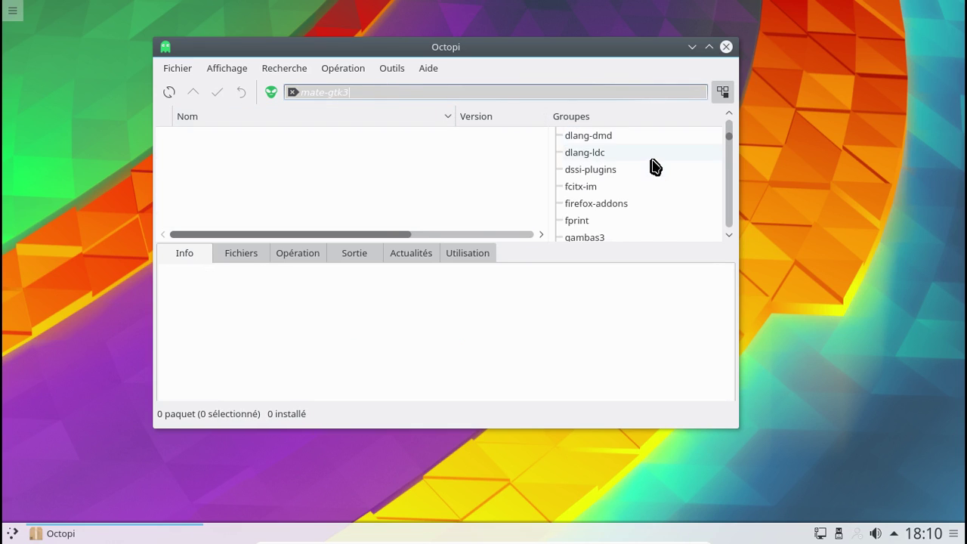
scroll(655, 166, "down", 15)
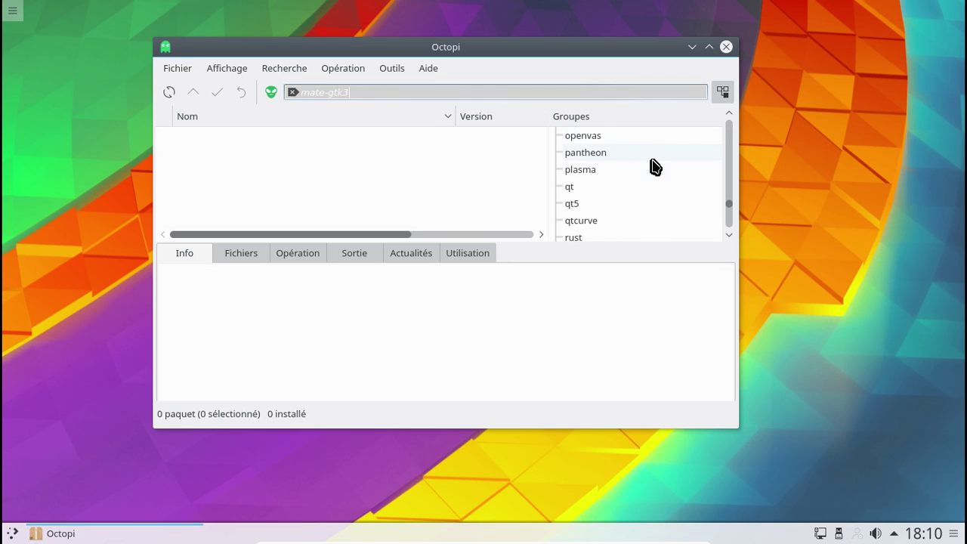
scroll(654, 164, "up", 2)
left_click(644, 169)
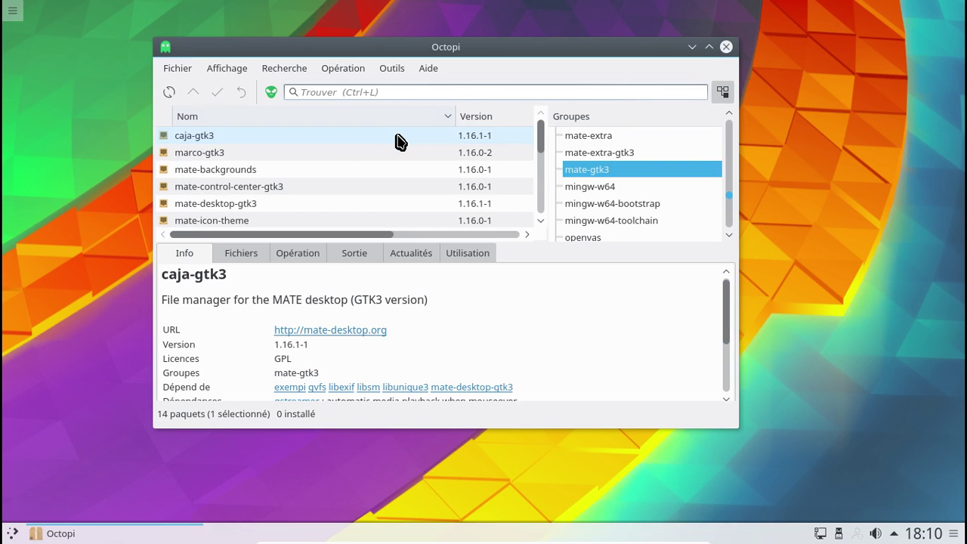
- Mark the whole mate-gtk3 group for installation, starting from its caja-gtk3 package
scroll(401, 141, "down", 4)
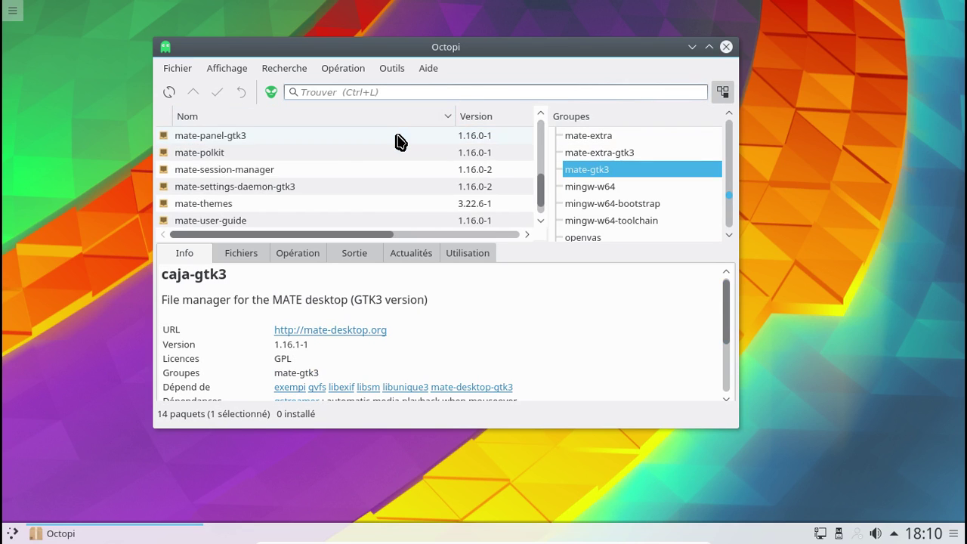
scroll(400, 141, "up", 4)
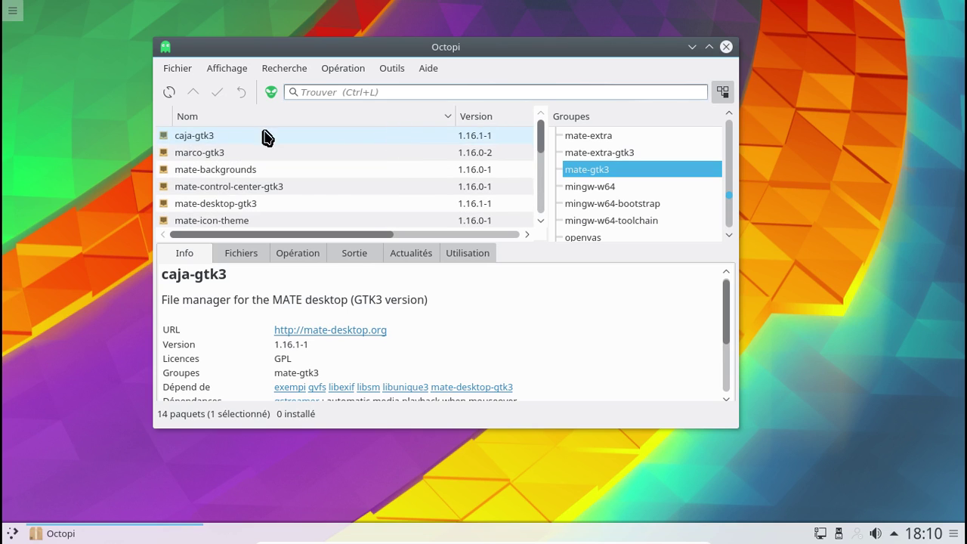
right_click(195, 143)
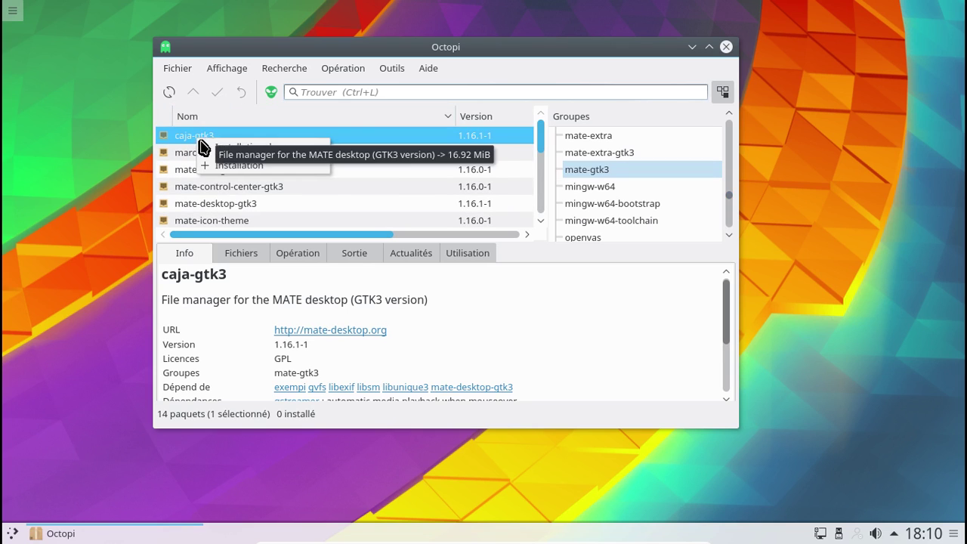
left_click(293, 147)
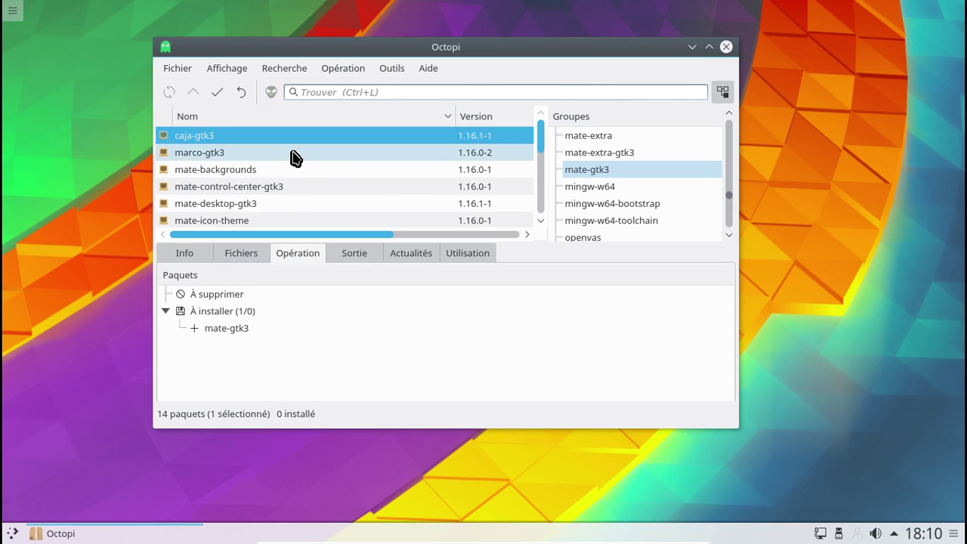
- Show the mate-extra-gtk3 group and mark the whole group for installation
left_click(627, 157)
right_click(233, 136)
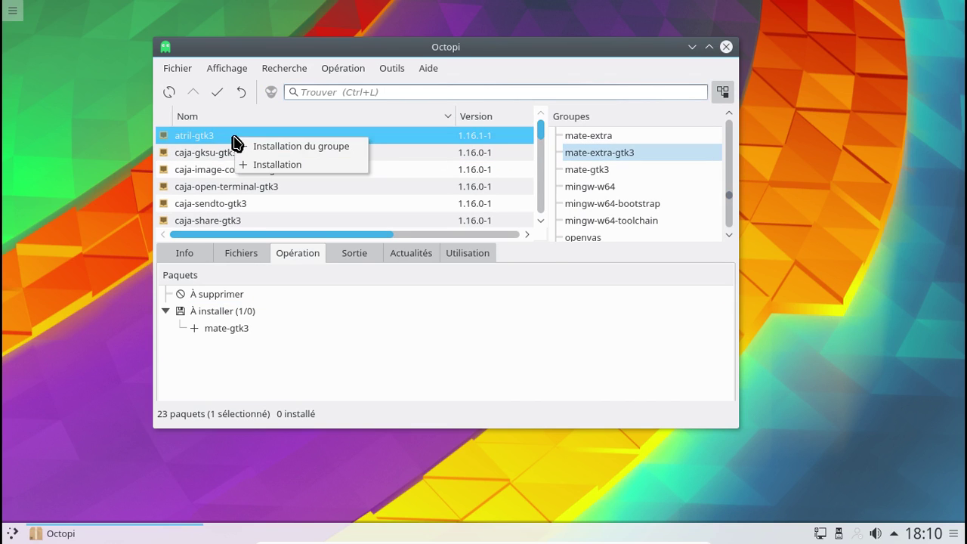
left_click(275, 151)
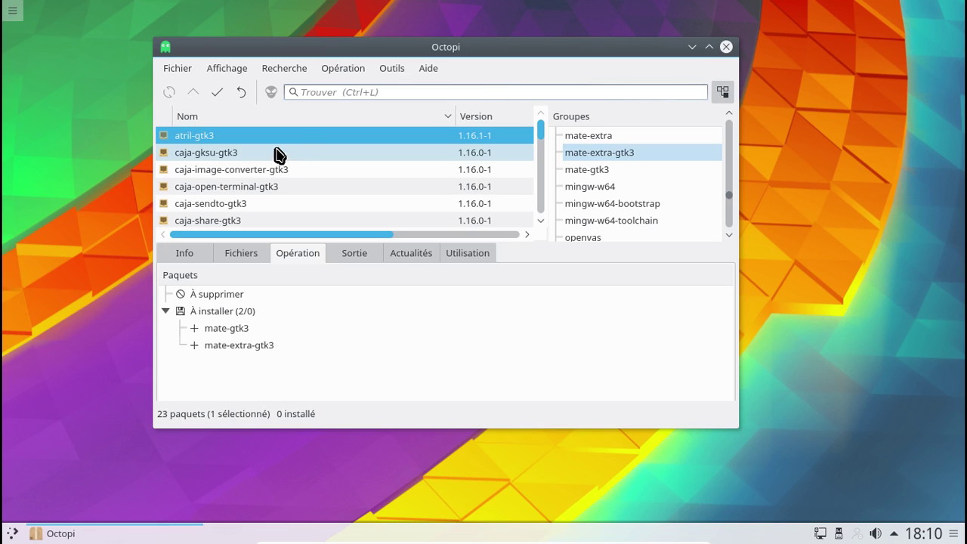
- Try to search for lightdm within the mate-extra-gtk3 group, and clear the search text
left_click(311, 92)
type("x")
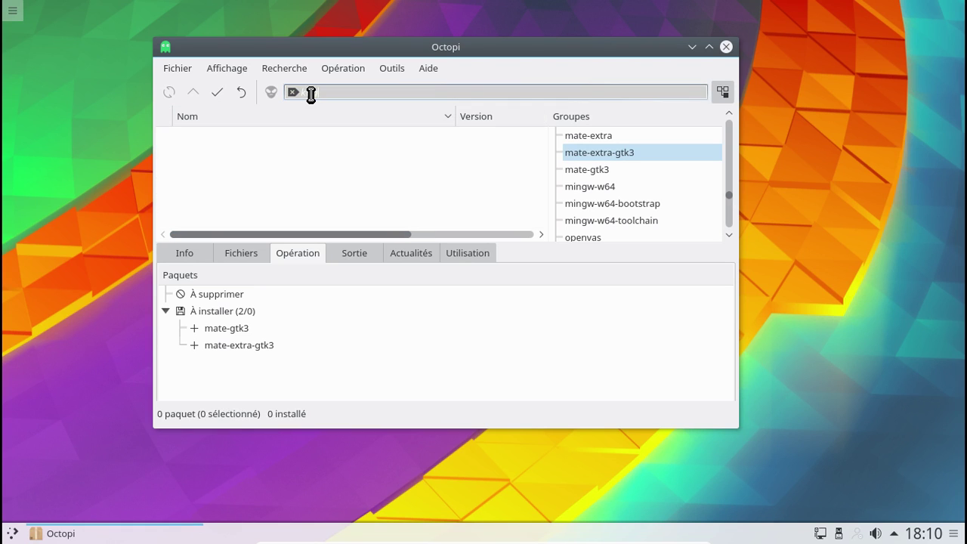
key("BackSpace")
type("k")
key("BackSpace")
type("xightdm")
key("BackSpace")
key("BackSpace")
key("BackSpace")
key("BackSpace")
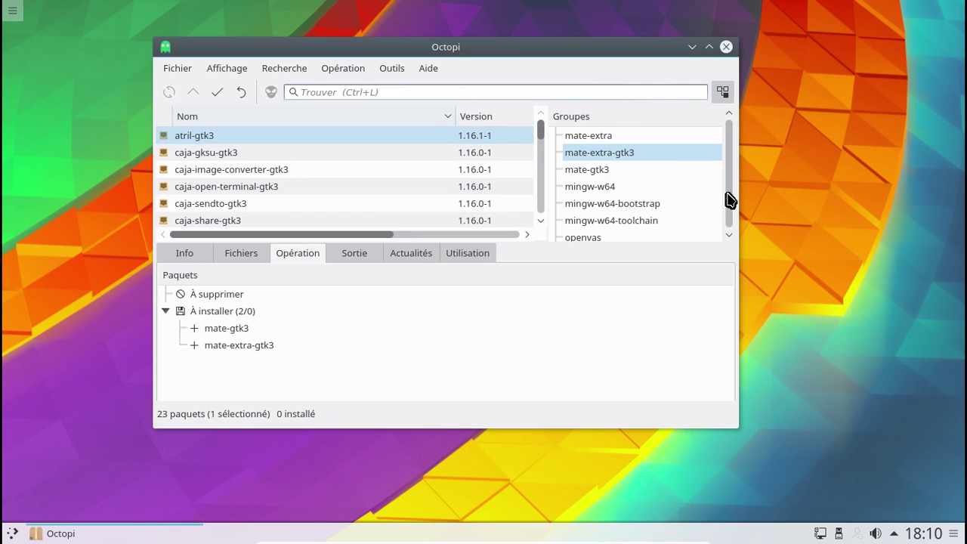
- Try to display the packages of all groups and search them for lightdm
left_click_drag(729, 197, 739, 111)
left_click(662, 136)
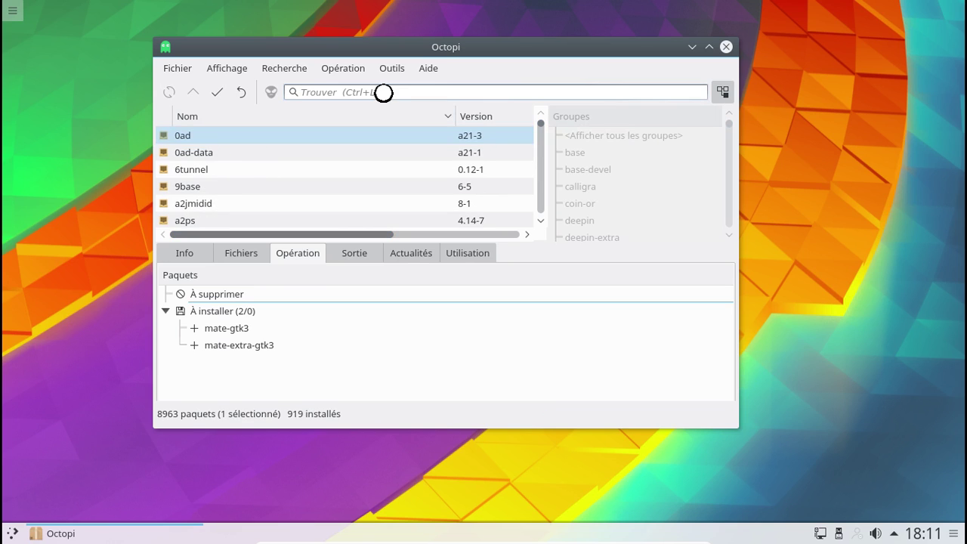
left_click(383, 92)
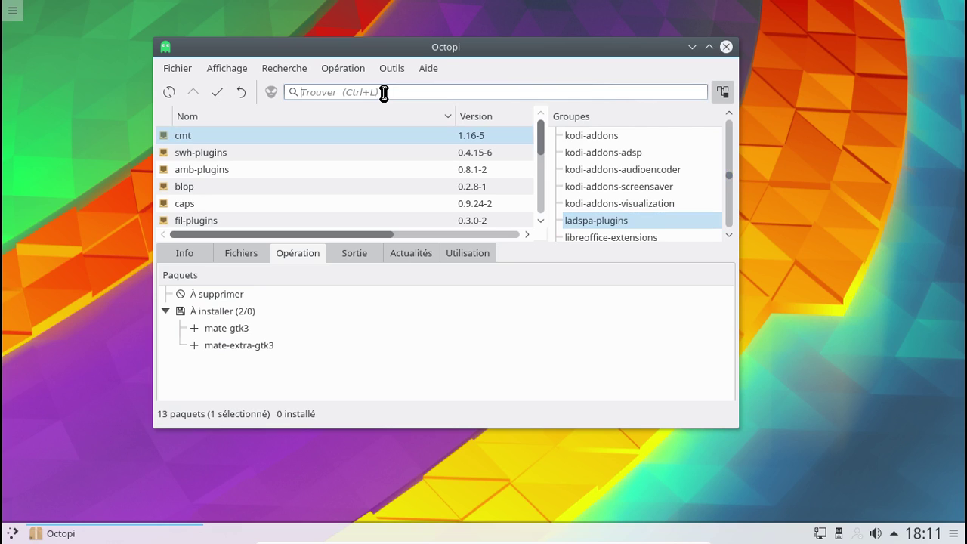
type("ligth")
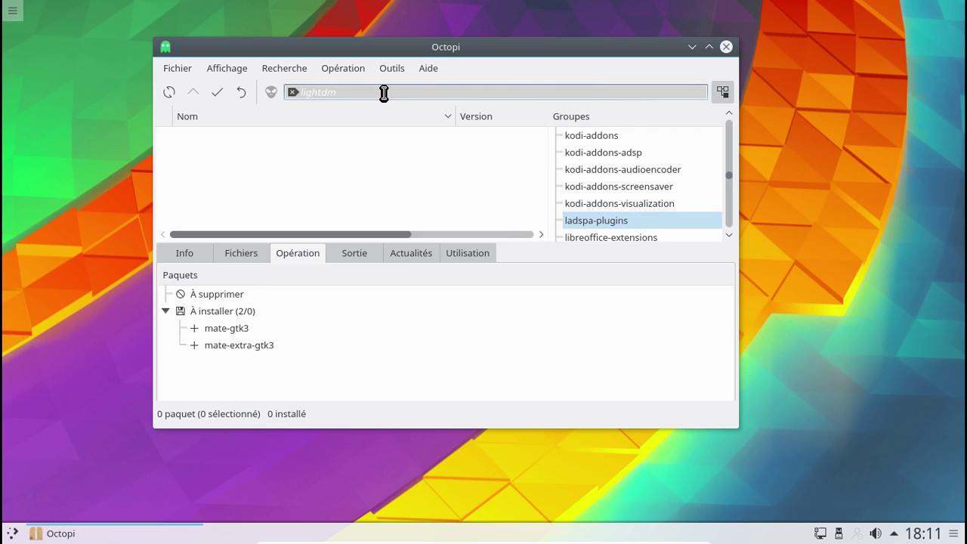
left_click_drag(729, 178, 733, 120)
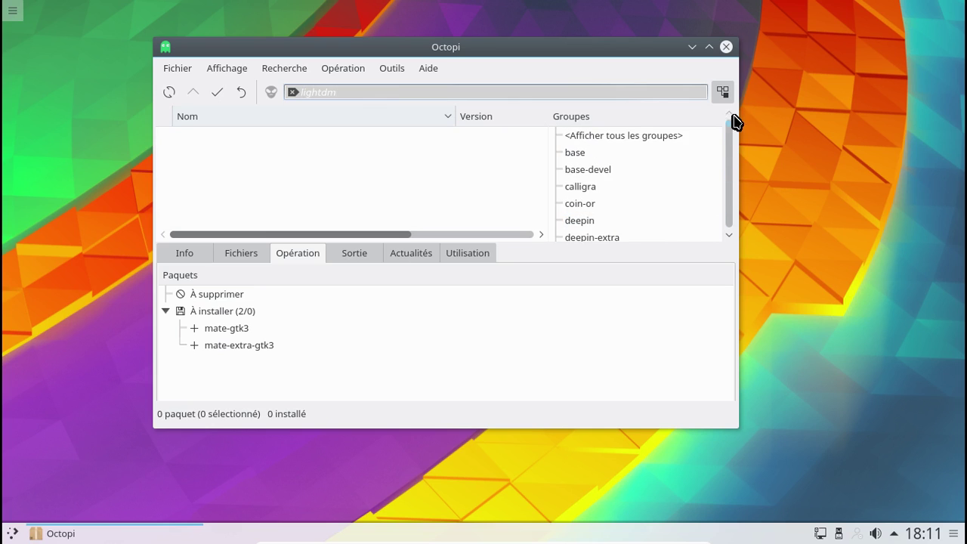
left_click(663, 135)
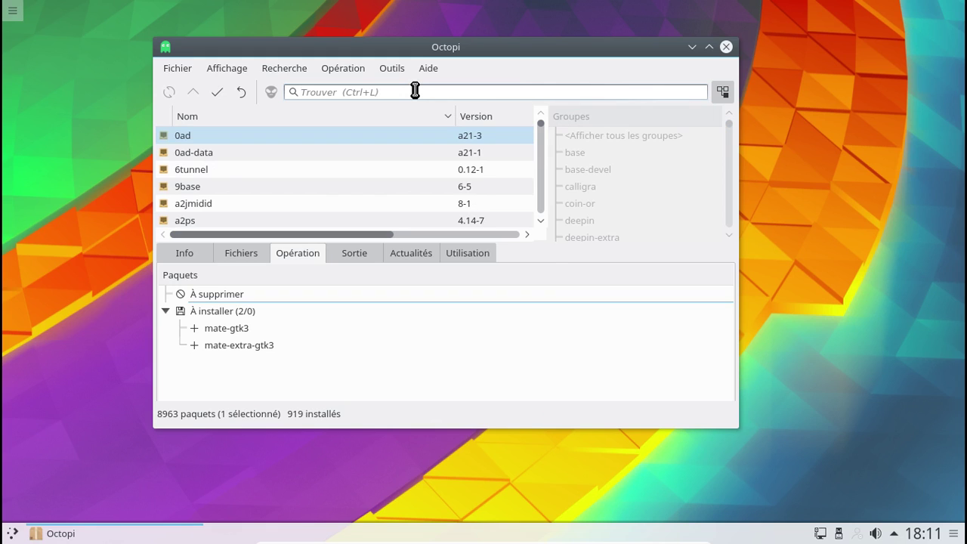
left_click(414, 92)
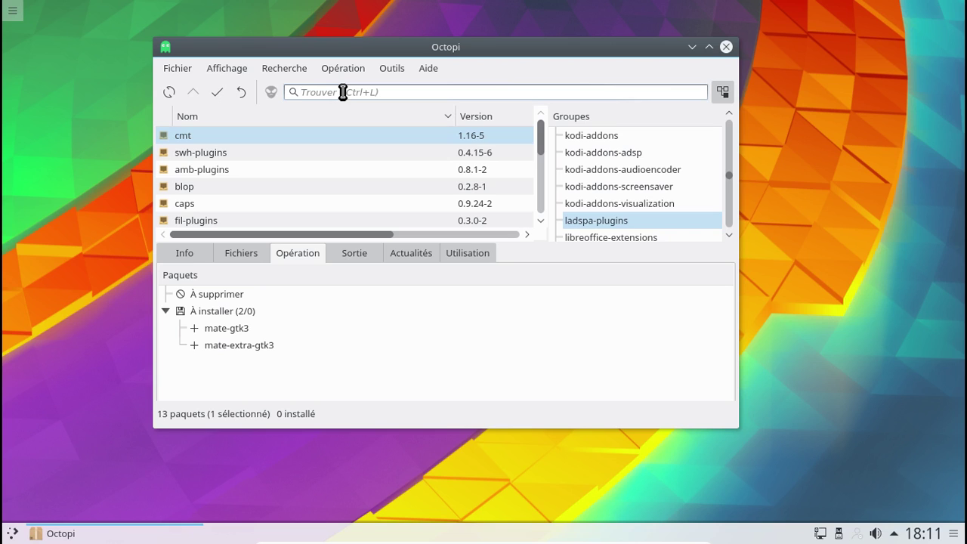
- Apply the pending installation of mate-gtk3 and mate-extra-gtk3, confirm the downloads and authorize it with the root password
left_click(218, 92)
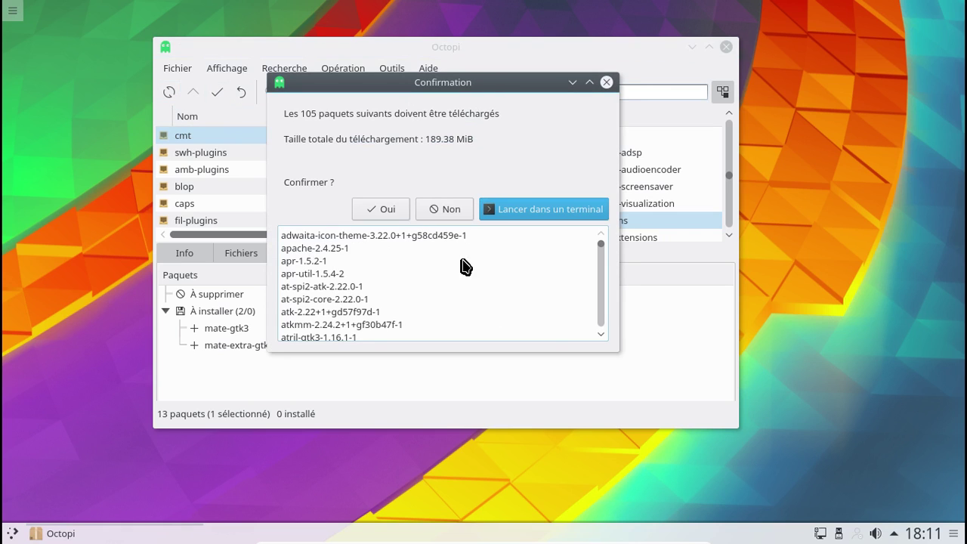
left_click(396, 211)
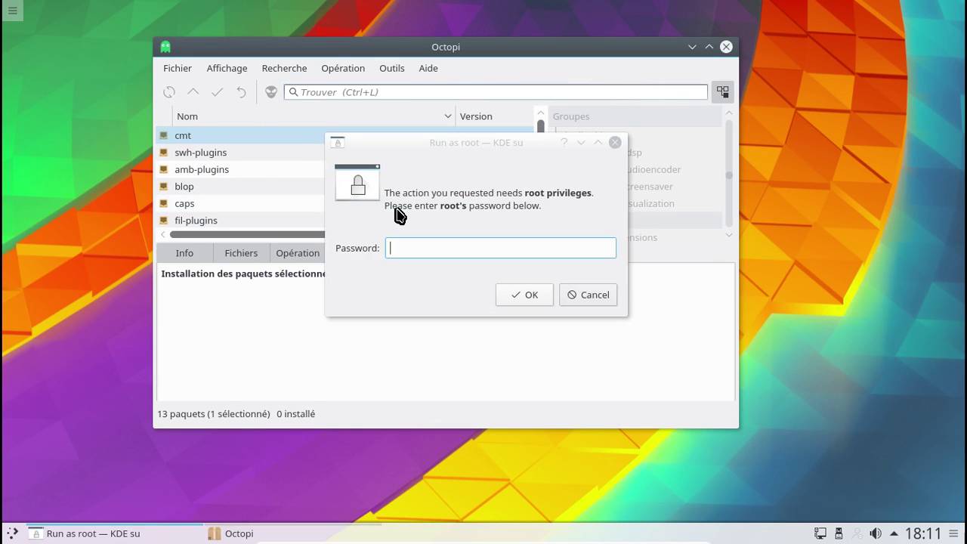
type("*********")
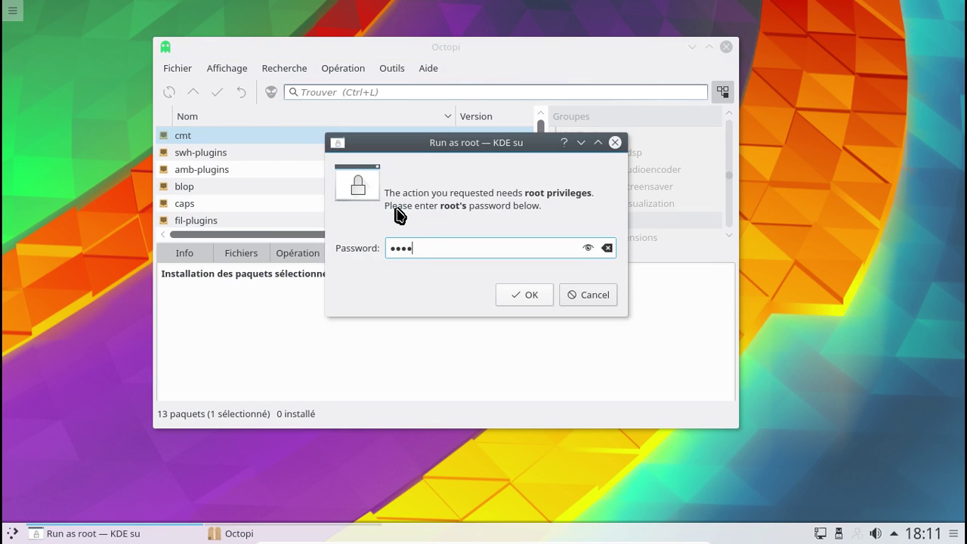
key("Return")
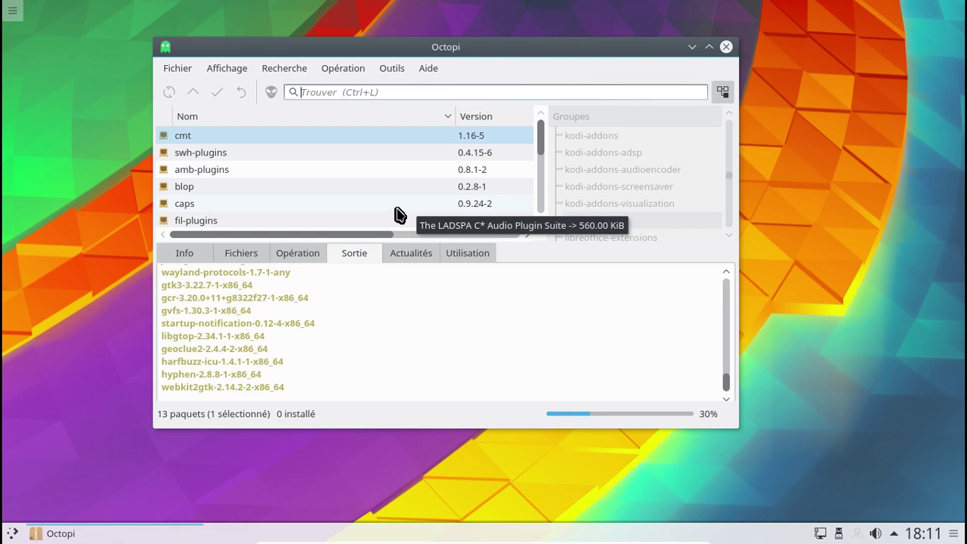
- Look through the queued operations, package files, package information, usage help, news and command output while the installation runs
left_click(308, 253)
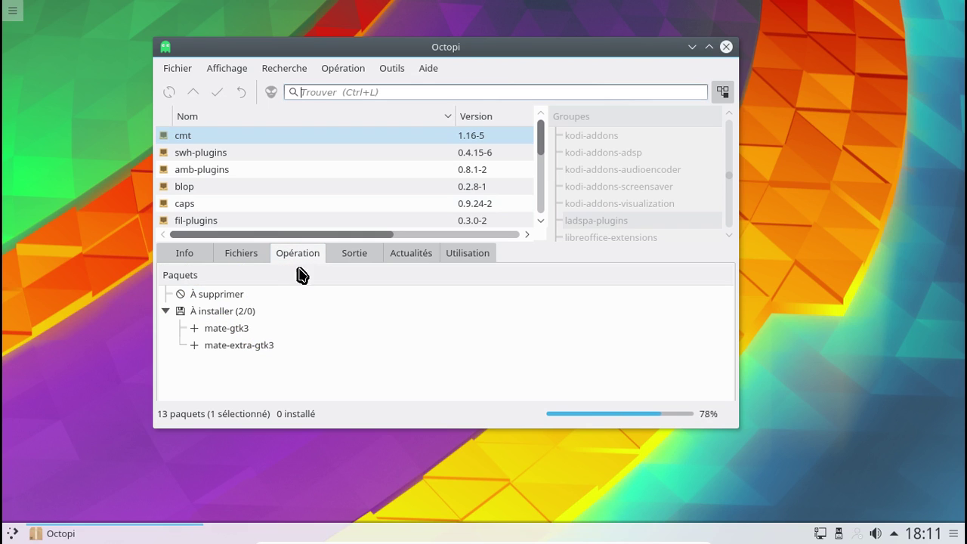
left_click(195, 332)
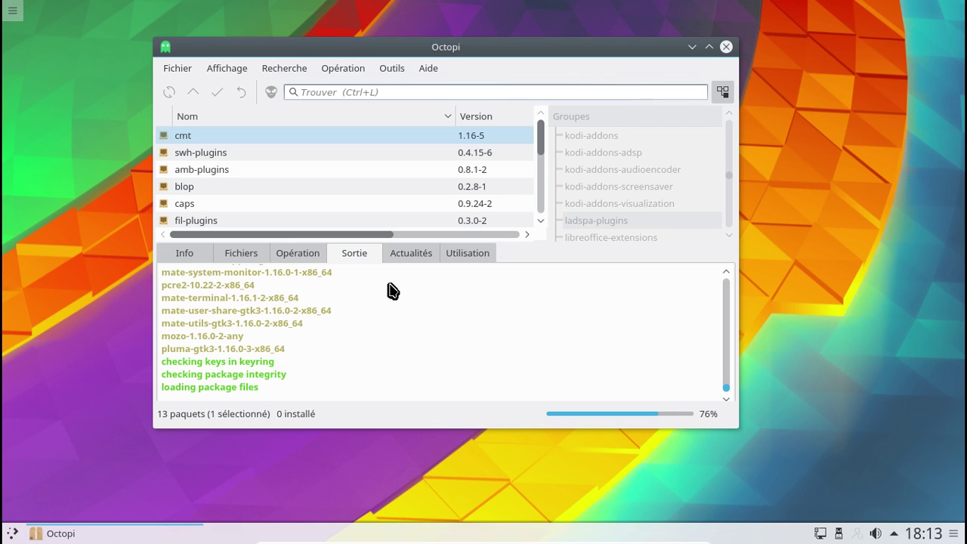
left_click(293, 255)
left_click(241, 256)
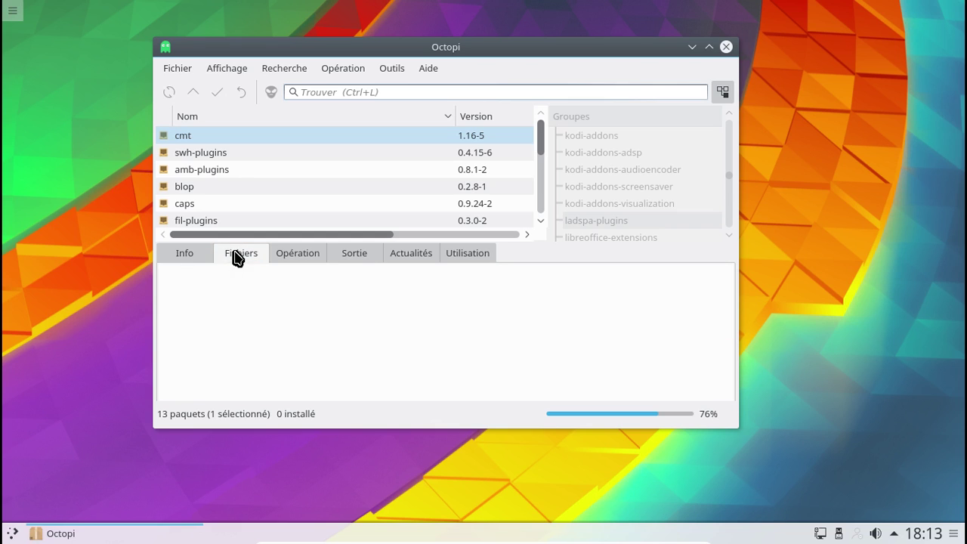
left_click(194, 256)
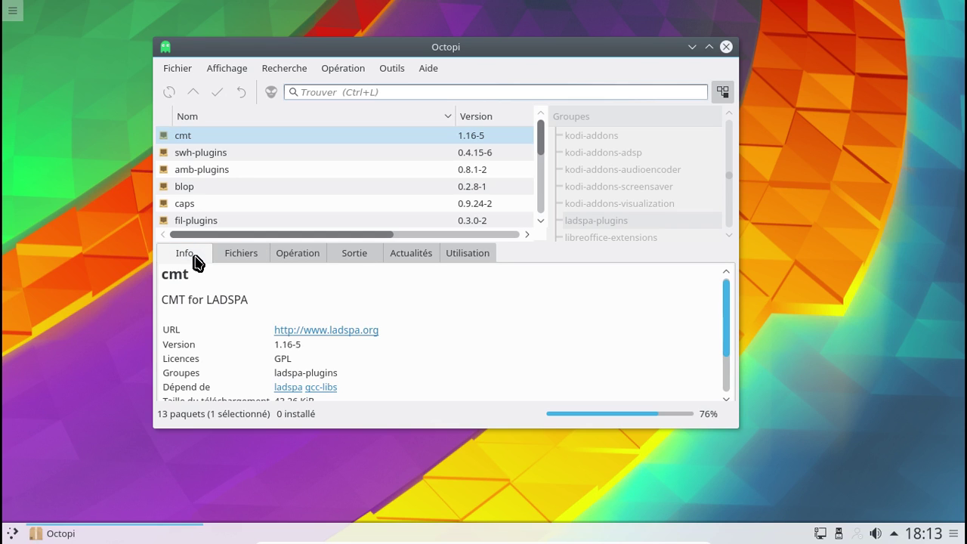
left_click(447, 256)
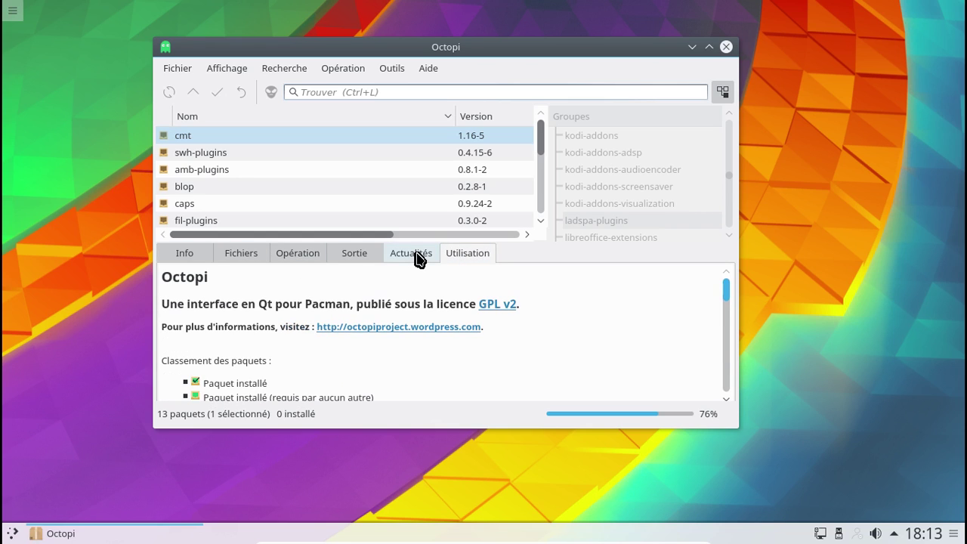
left_click(414, 256)
left_click(355, 257)
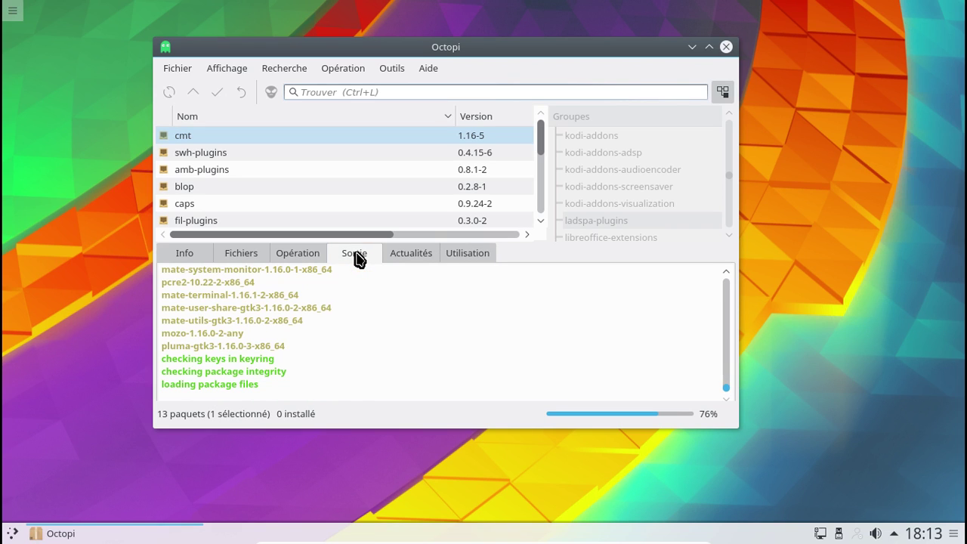
left_click(407, 255)
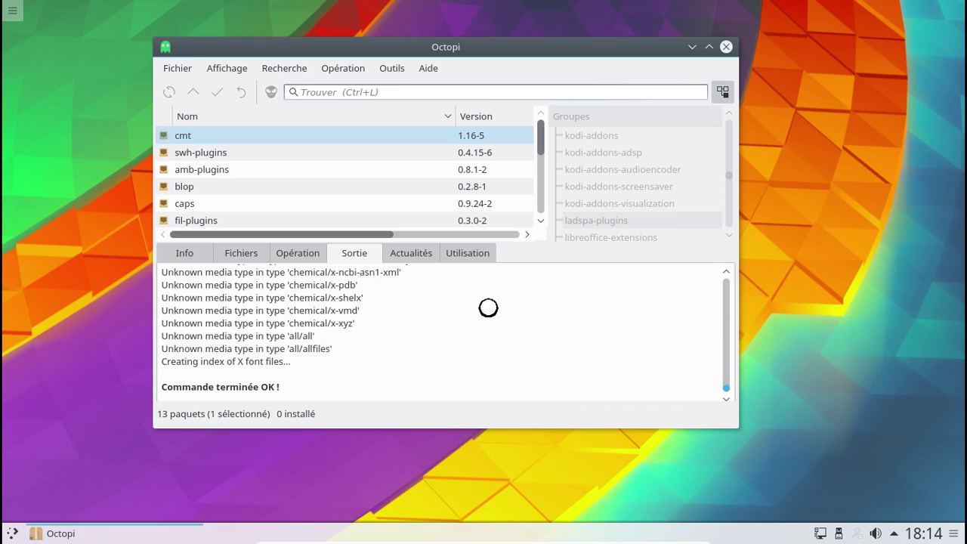
- Display the packages of all groups and search for lightdm
scroll(732, 151, "down", 2)
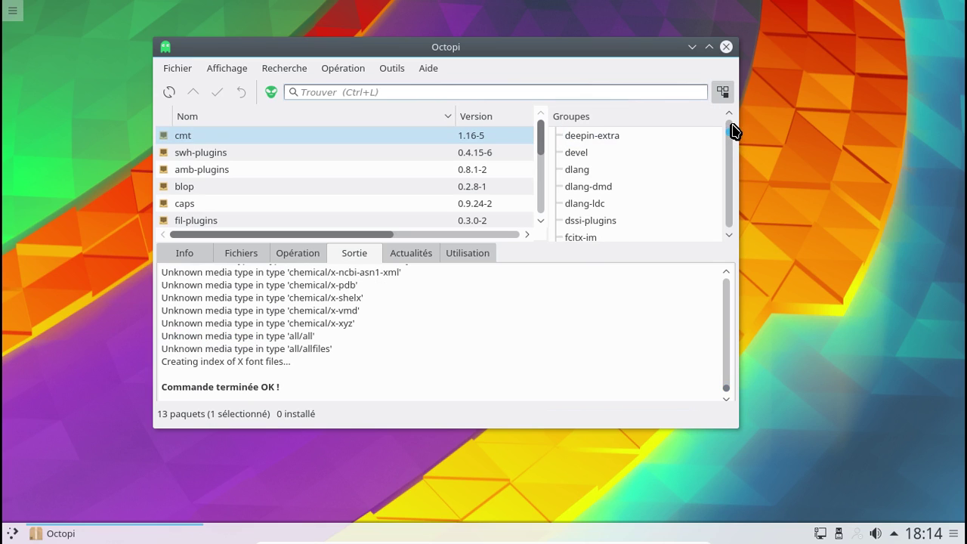
scroll(731, 138, "up", 2)
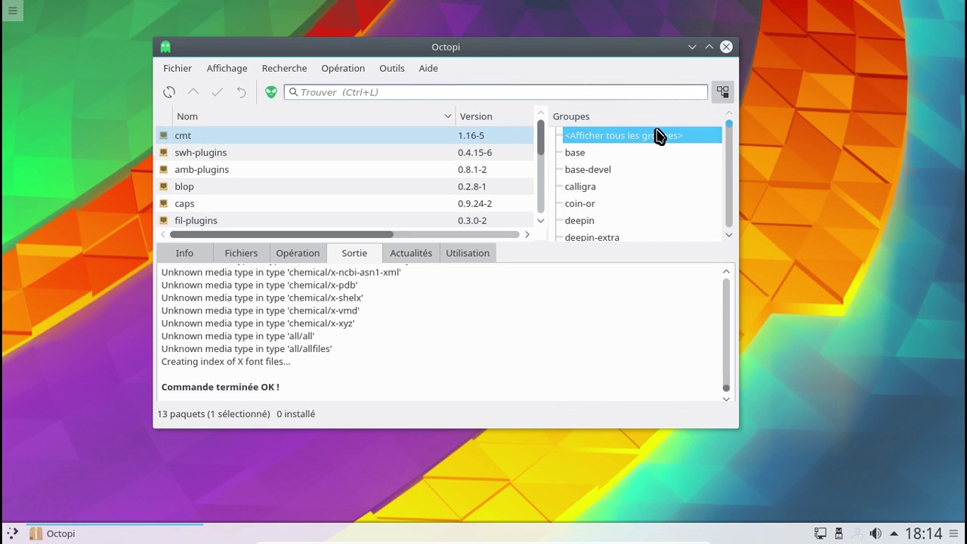
left_click(415, 92)
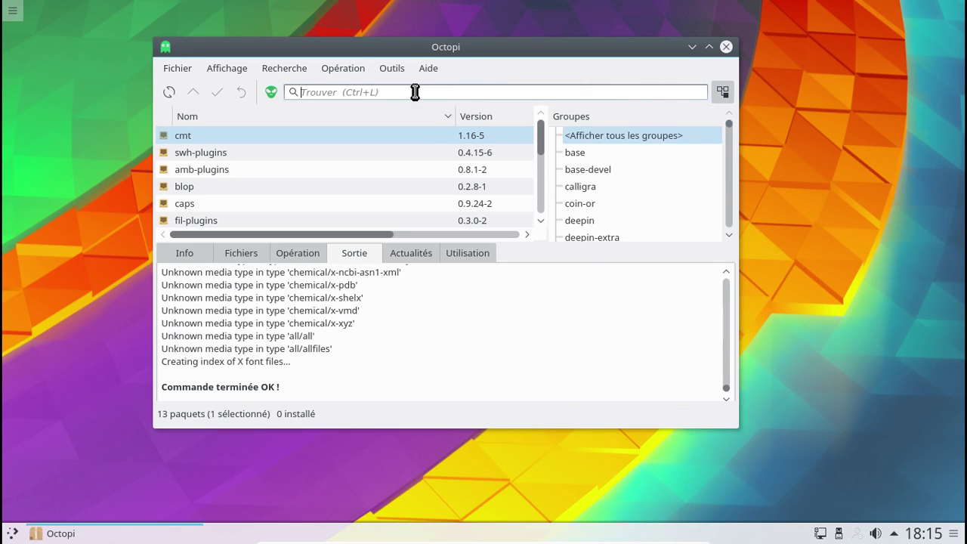
type("lightdm")
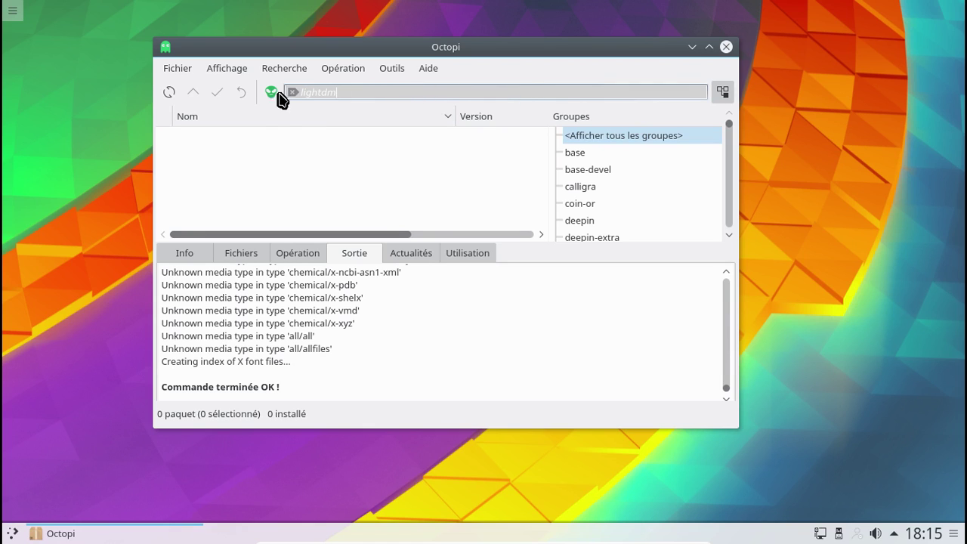
- Synchronize the package databases, authorizing the update with the root password
left_click(170, 92)
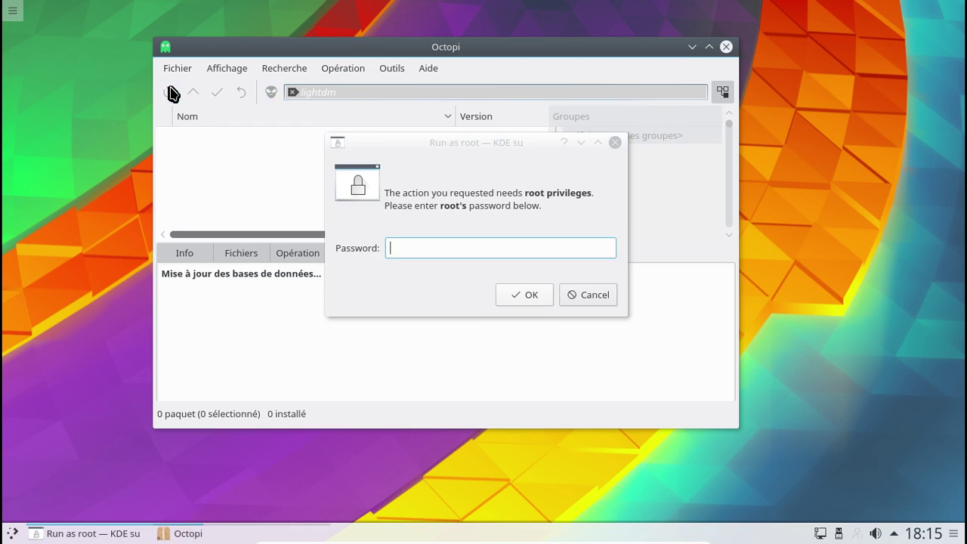
type("•••••••••")
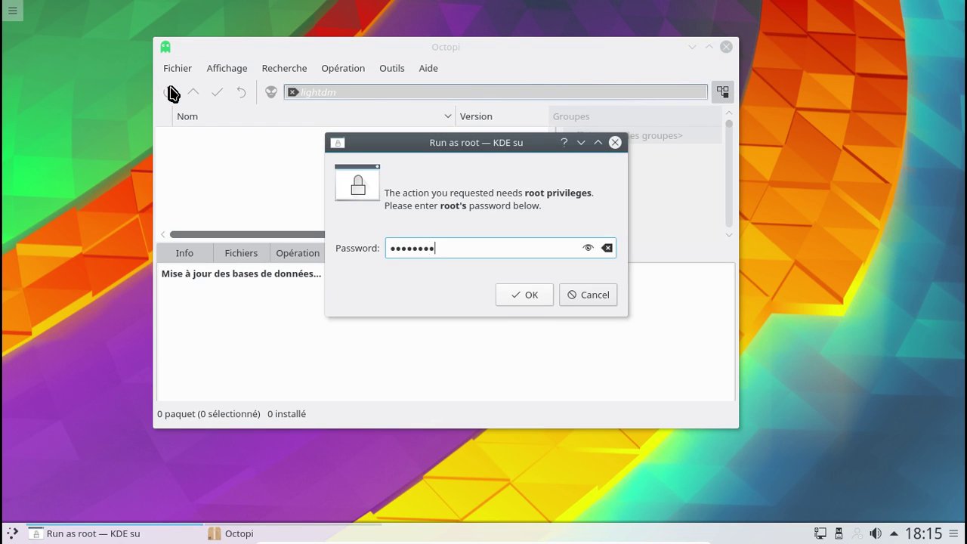
key("Return")
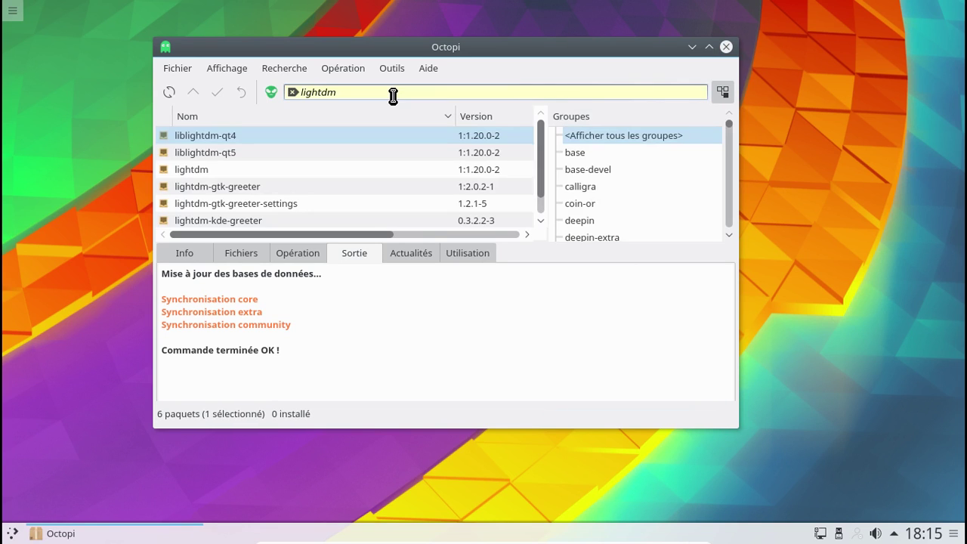
- Mark the lightdm package for installation together with its optional dependency lightdm-gtk-greeter
left_click(184, 169)
right_click(185, 169)
left_click(229, 176)
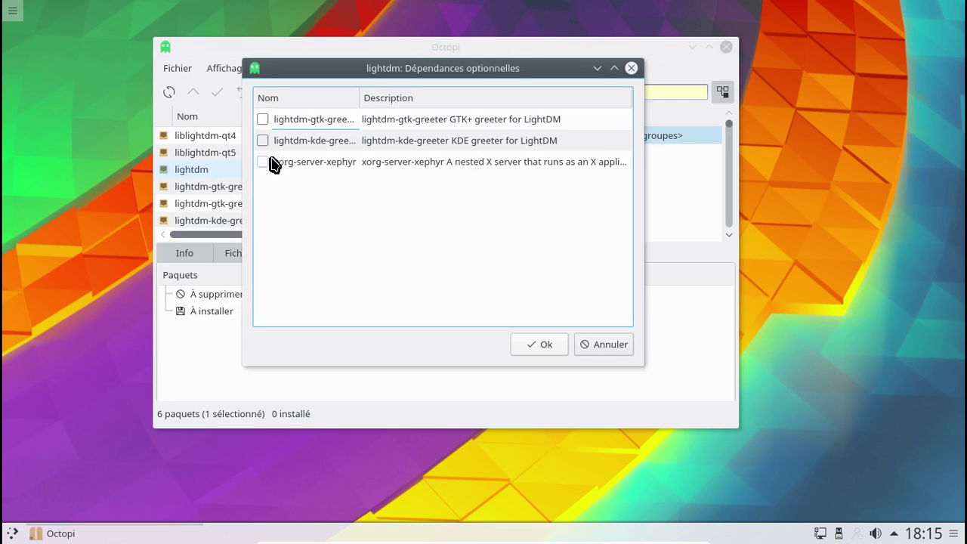
left_click(263, 120)
left_click(536, 346)
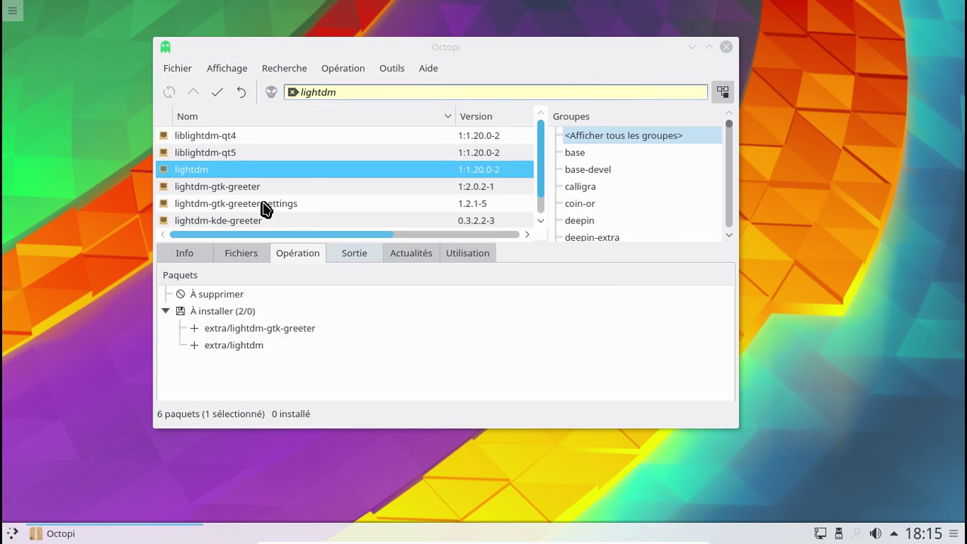
- Check the package information of lightdm-gtk-greeter-settings and mark it for installation
left_click(279, 207)
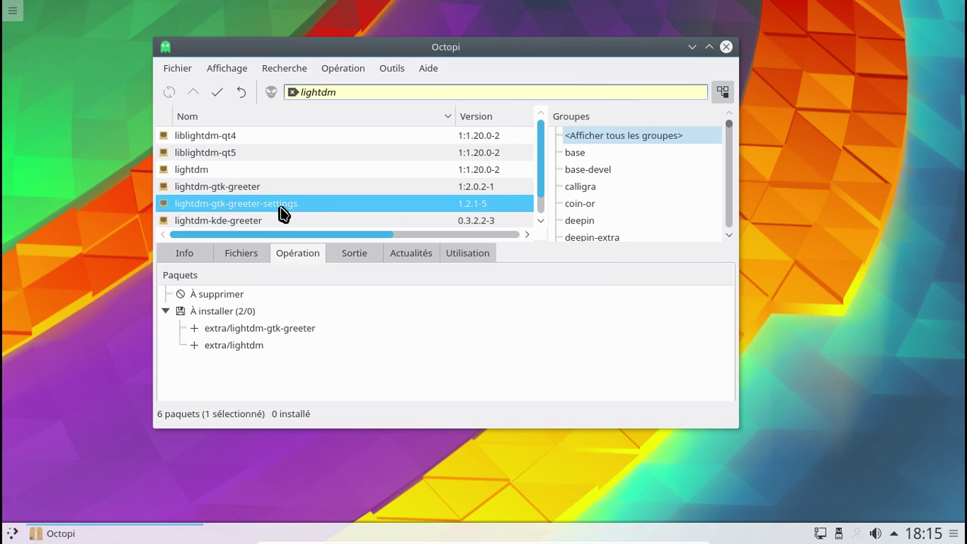
left_click(189, 253)
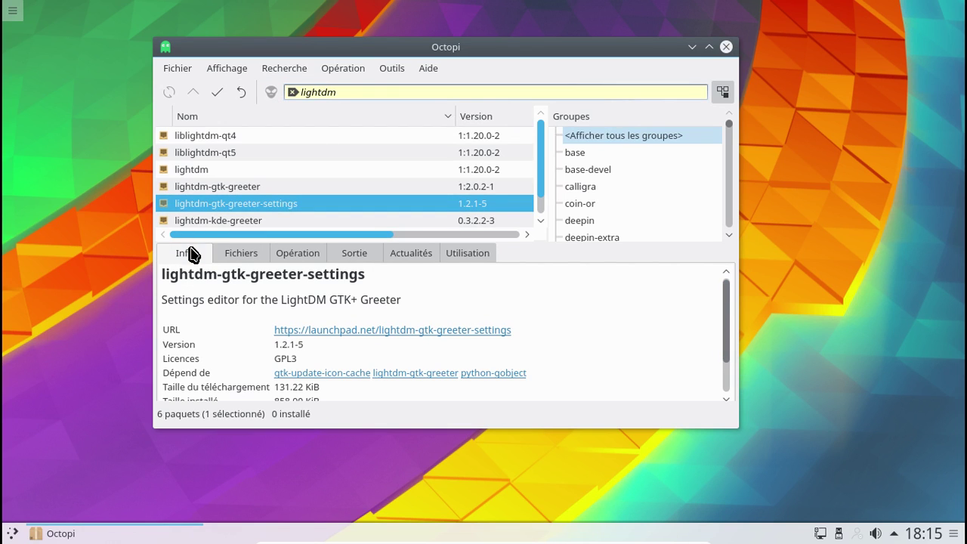
right_click(181, 205)
left_click(198, 212)
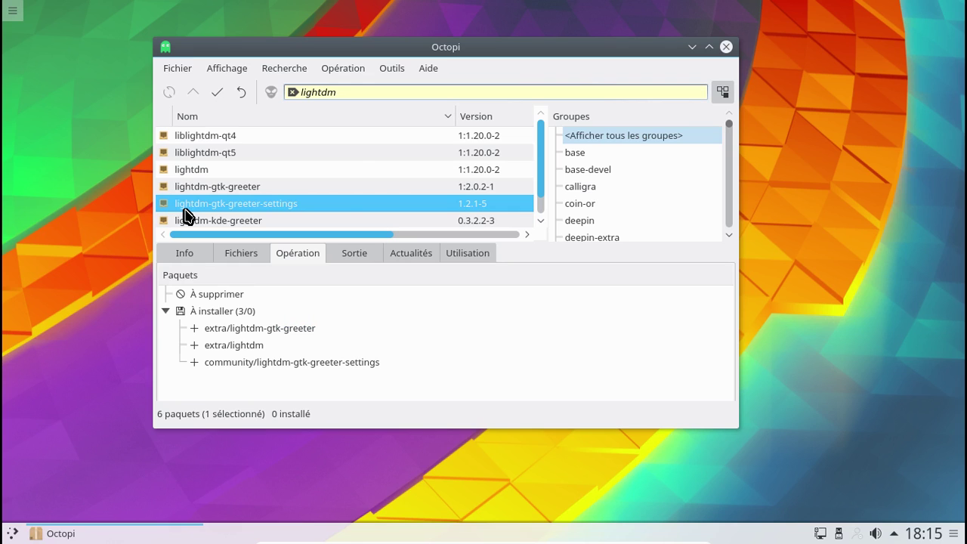
- Search for network-man and mark the network-manager-applet package for installation
left_click_drag(341, 91, 302, 92)
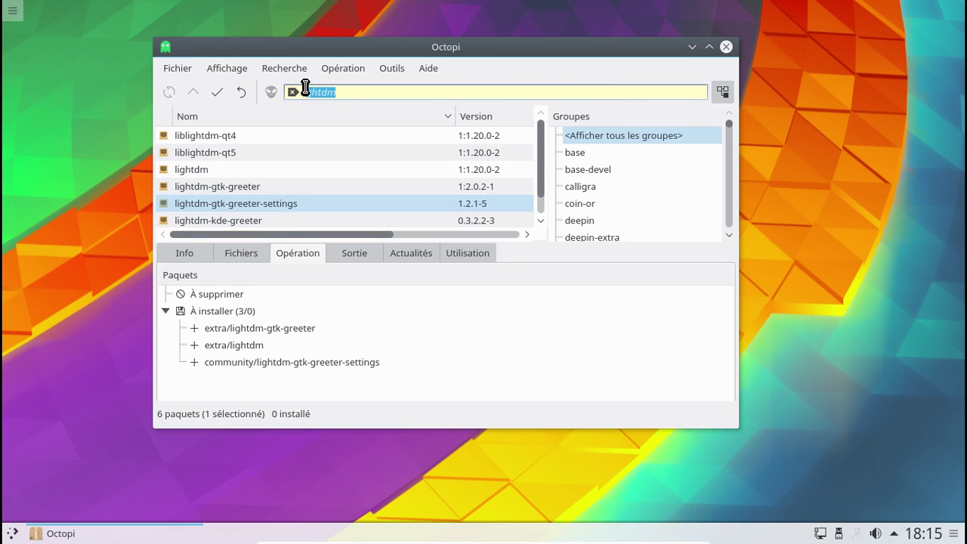
type("netco")
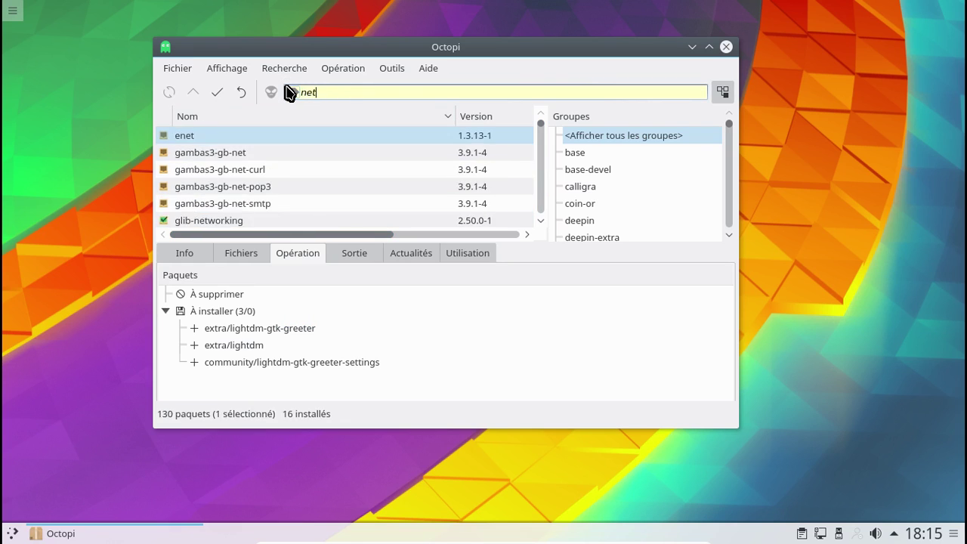
key("BackSpace")
key("BackSpace")
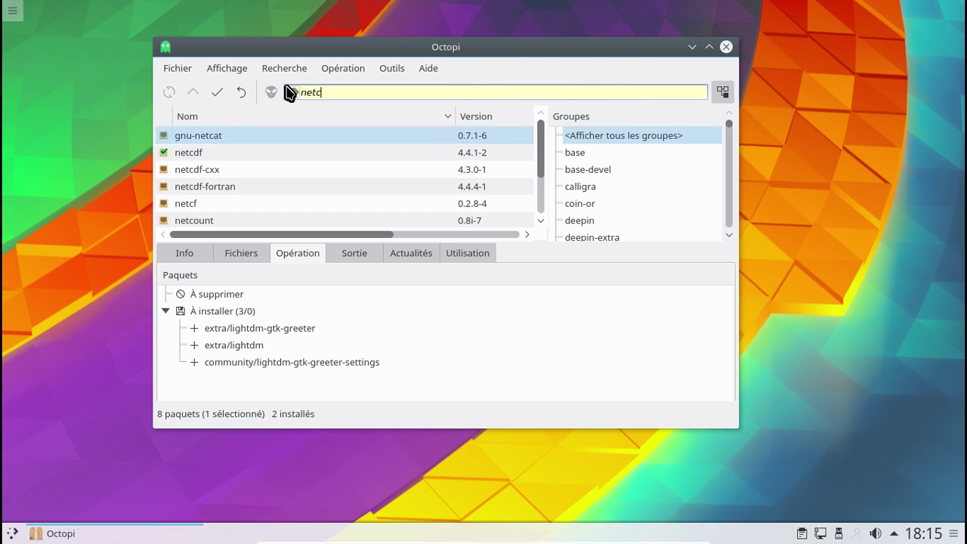
type("work")
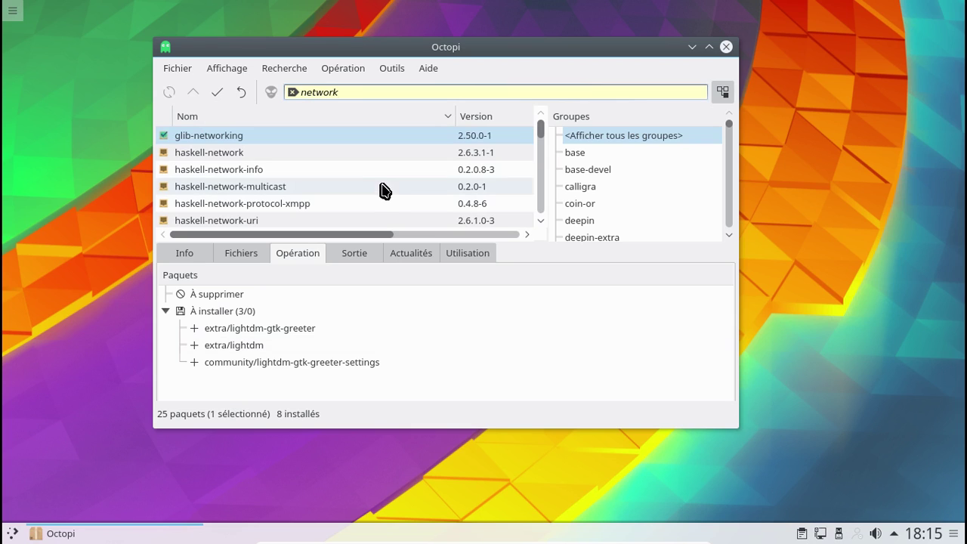
type("-man")
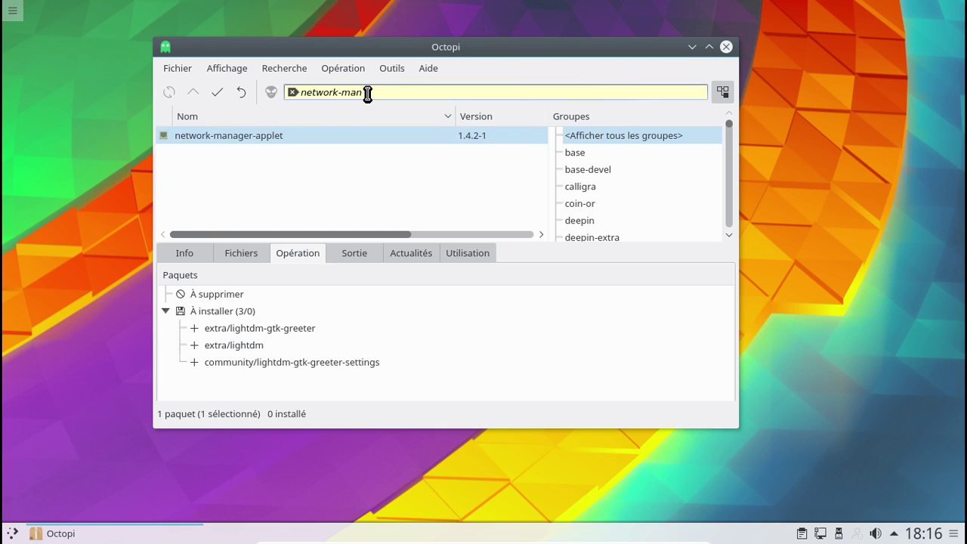
right_click(288, 138)
left_click(309, 142)
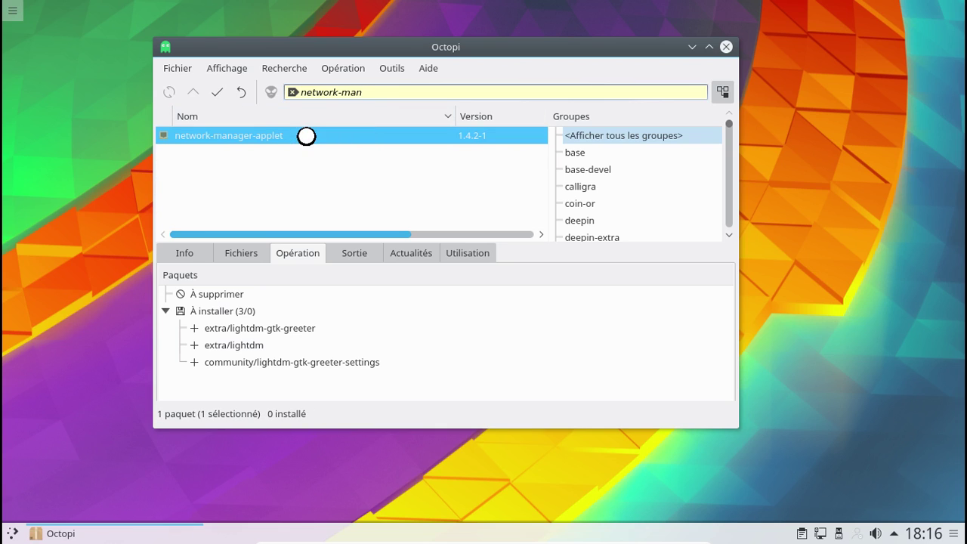
- Apply the queued package installations without a terminal, authorizing them with the root password
left_click(216, 93)
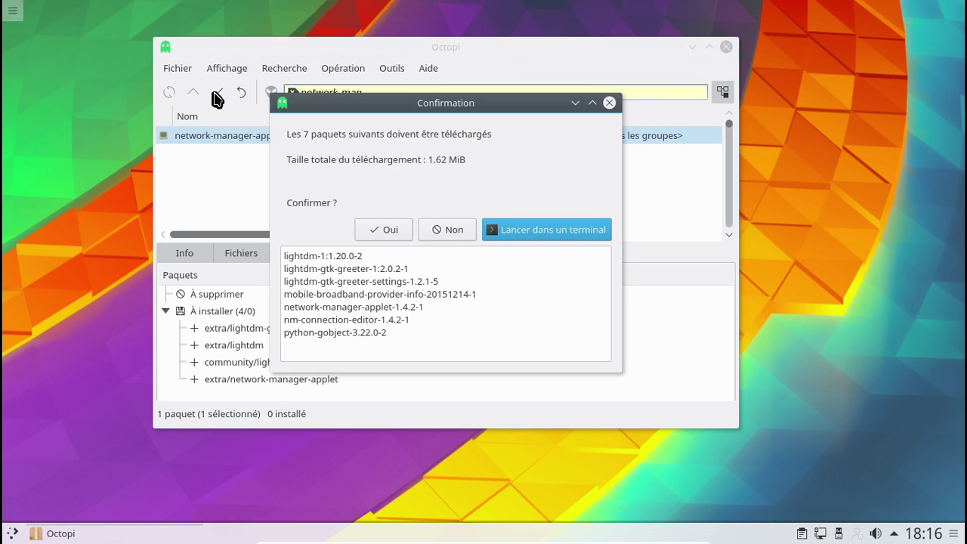
left_click(390, 232)
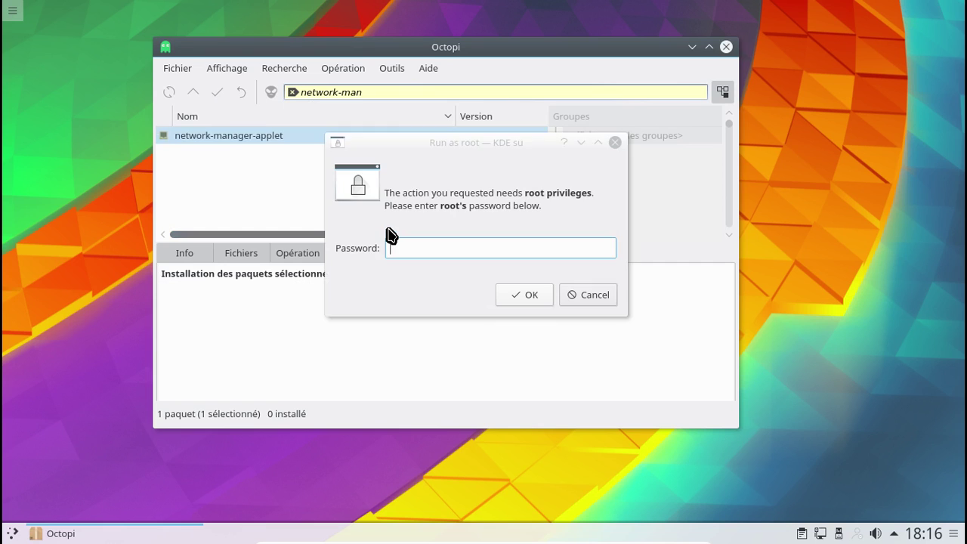
type("*********")
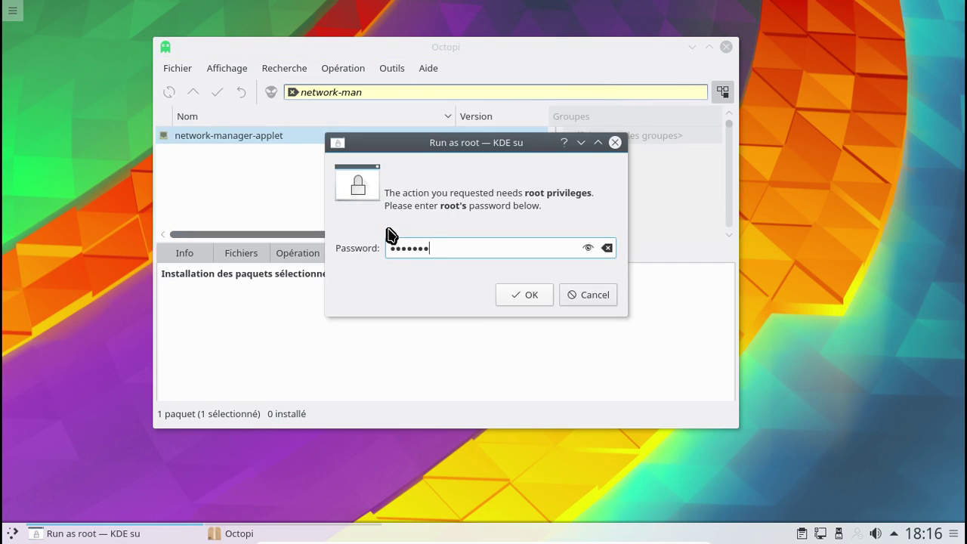
key("Return")
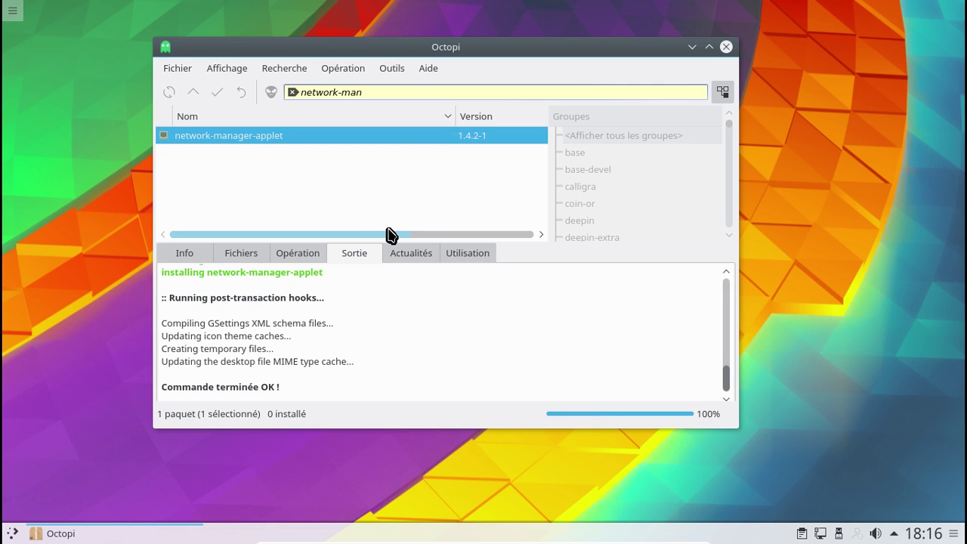
- Search the packages of all repositories for pamac
left_click(394, 92)
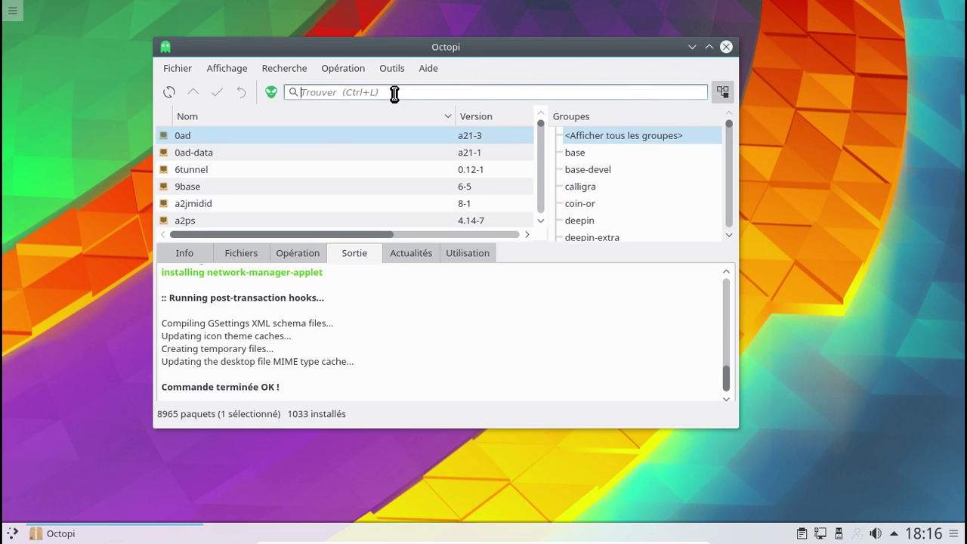
type("pacman")
key("BackSpace")
key("BackSpace")
key("BackSpace")
key("BackSpace")
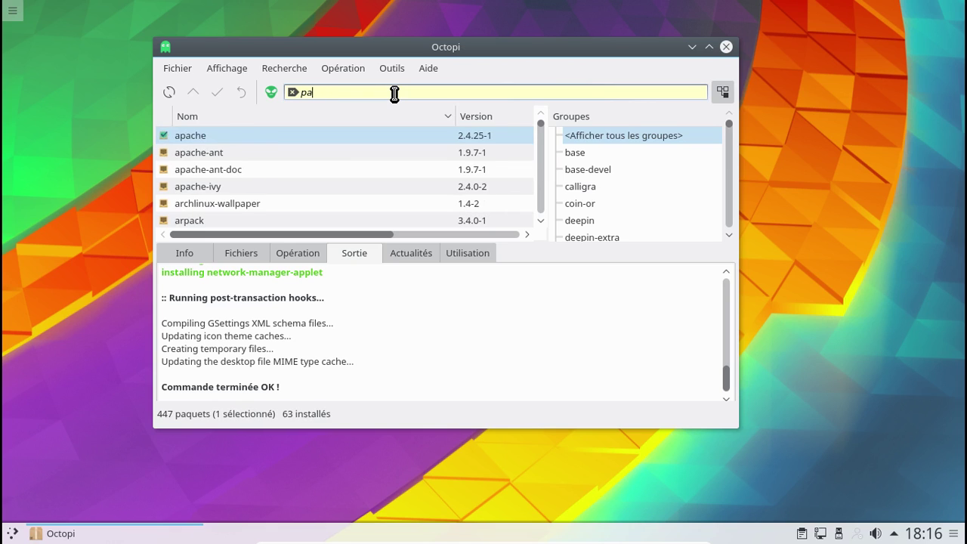
type("mac")
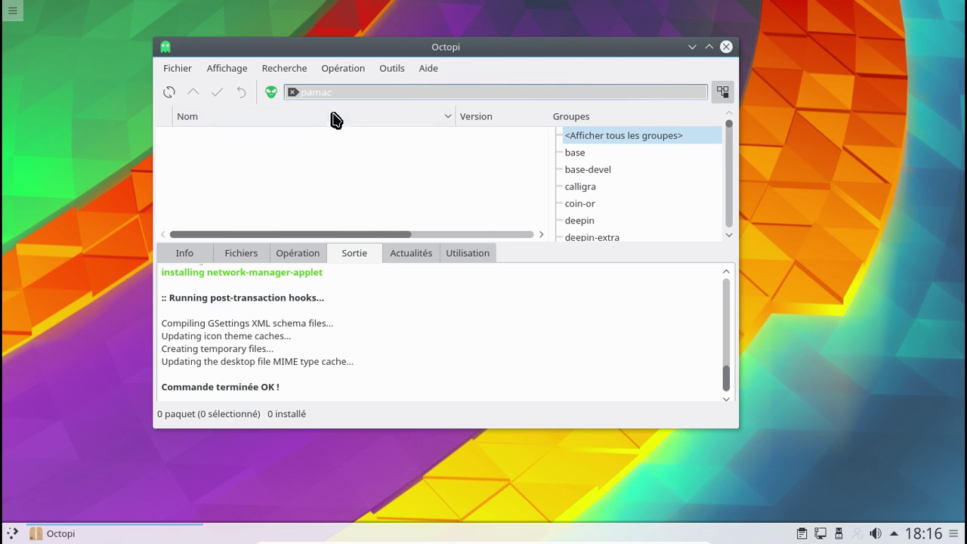
- Restrict the package list to the AUR repository
left_click(391, 70)
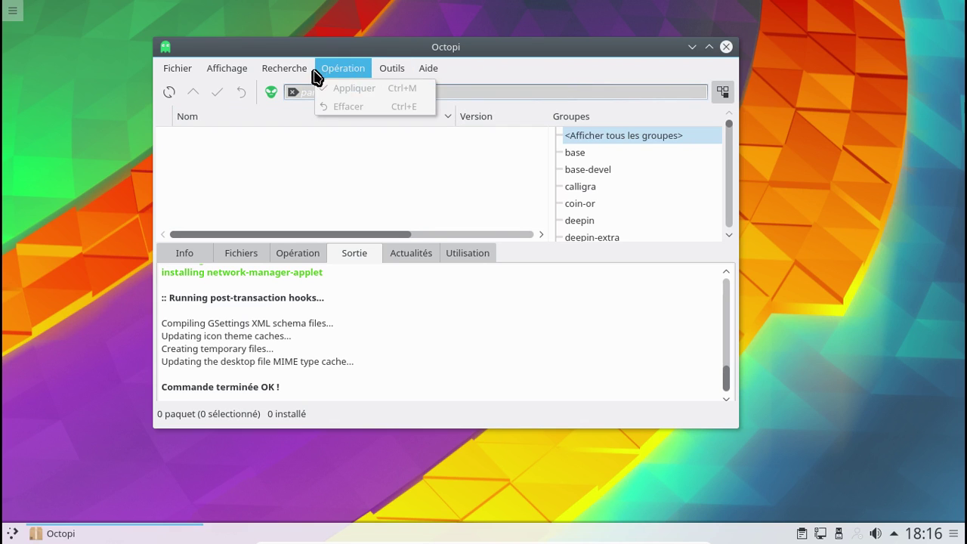
left_click(234, 69)
left_click(240, 74)
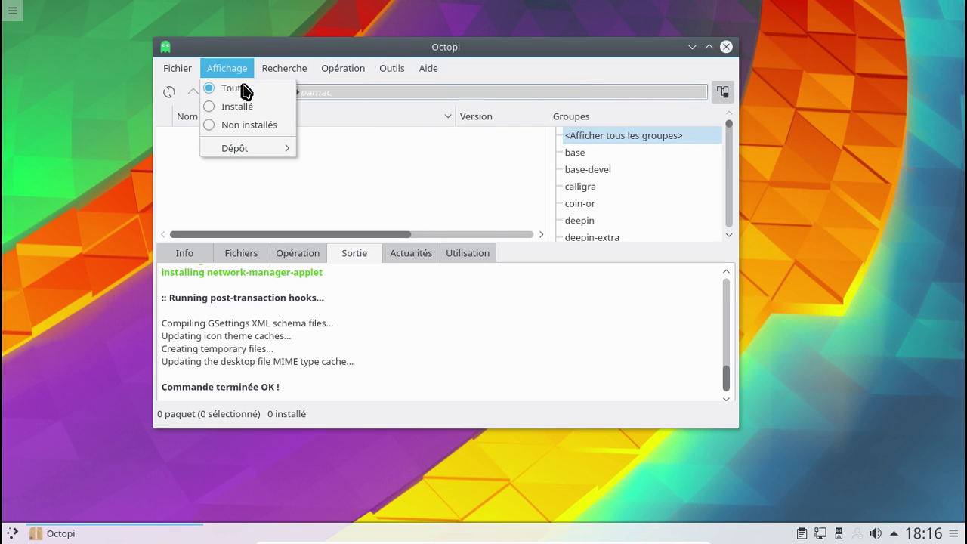
mouse_move(253, 151)
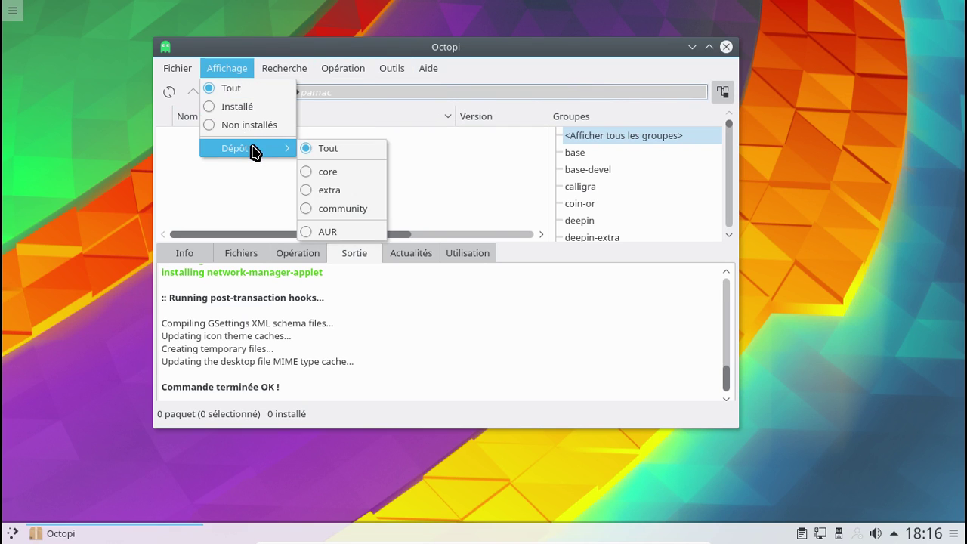
left_click(333, 232)
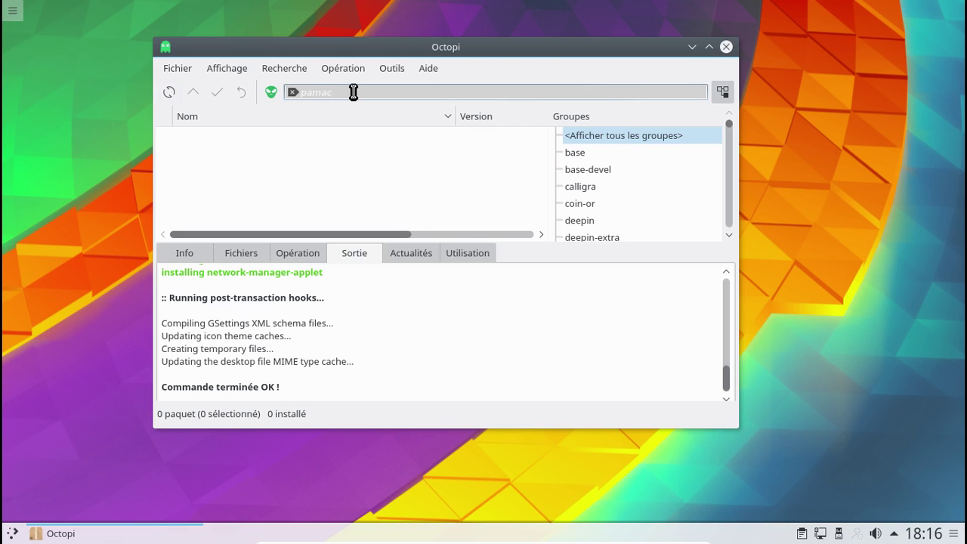
- Clear the search text and search the AUR package list for pamac again
key("BackSpace")
key("BackSpace")
key("BackSpace")
key("BackSpace")
key("BackSpace")
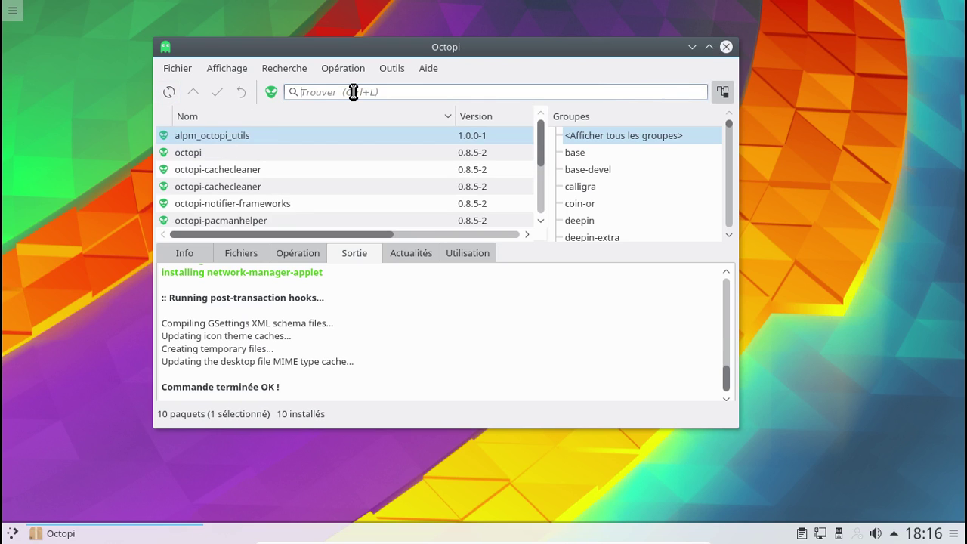
type("pa")
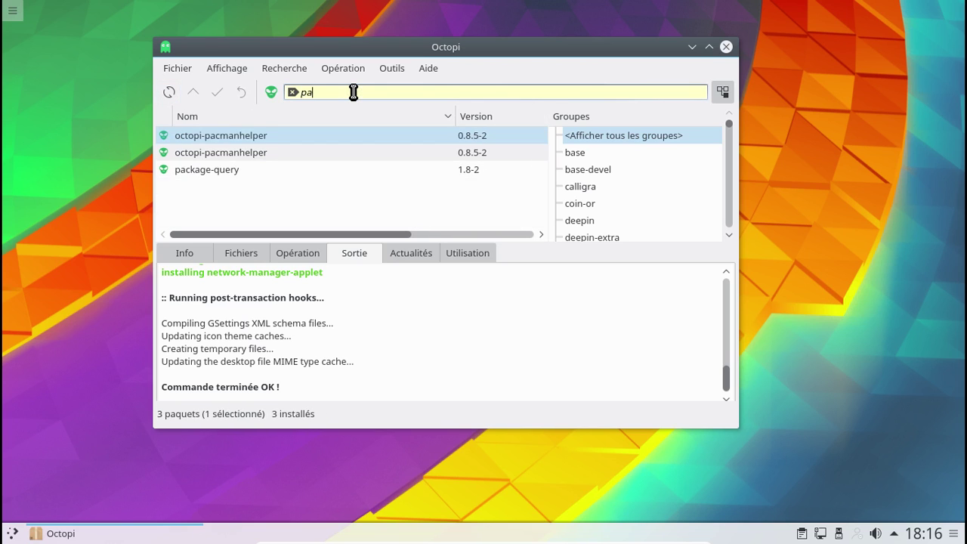
type("mac")
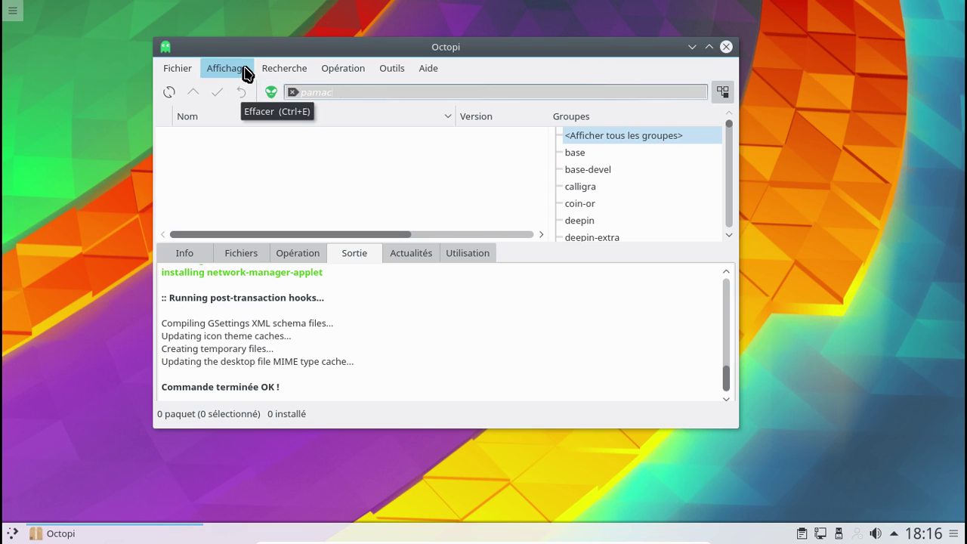
- Synchronize the package databases, authorizing the update with the root password
left_click(162, 93)
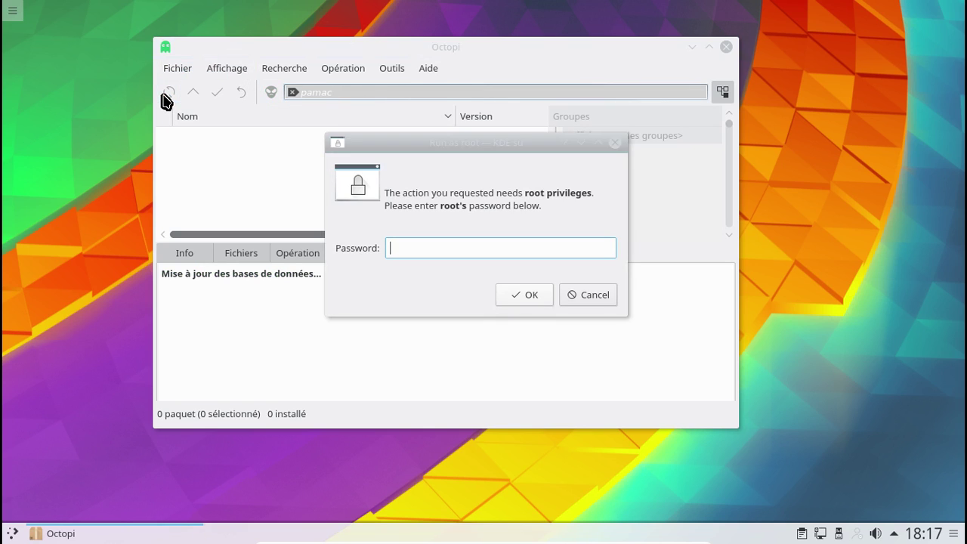
type("*********")
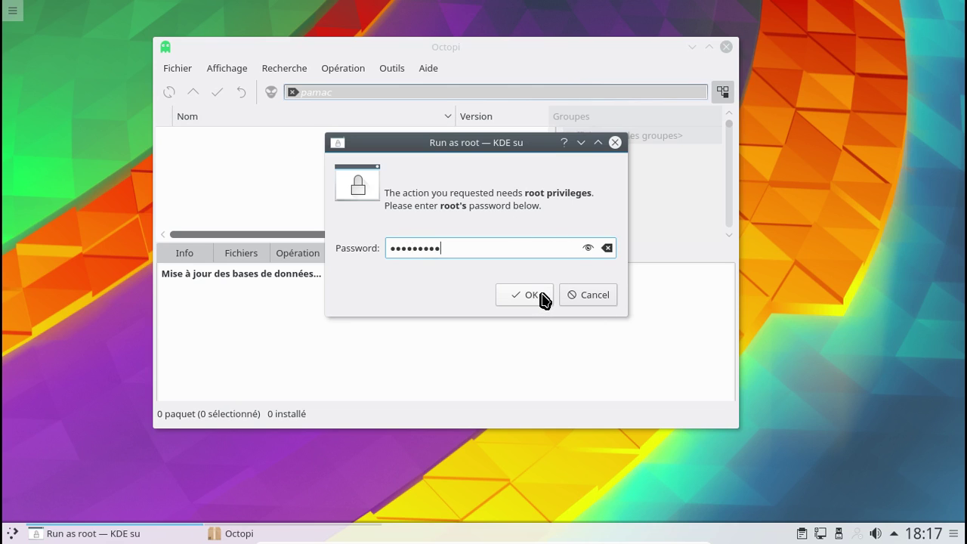
key("Return")
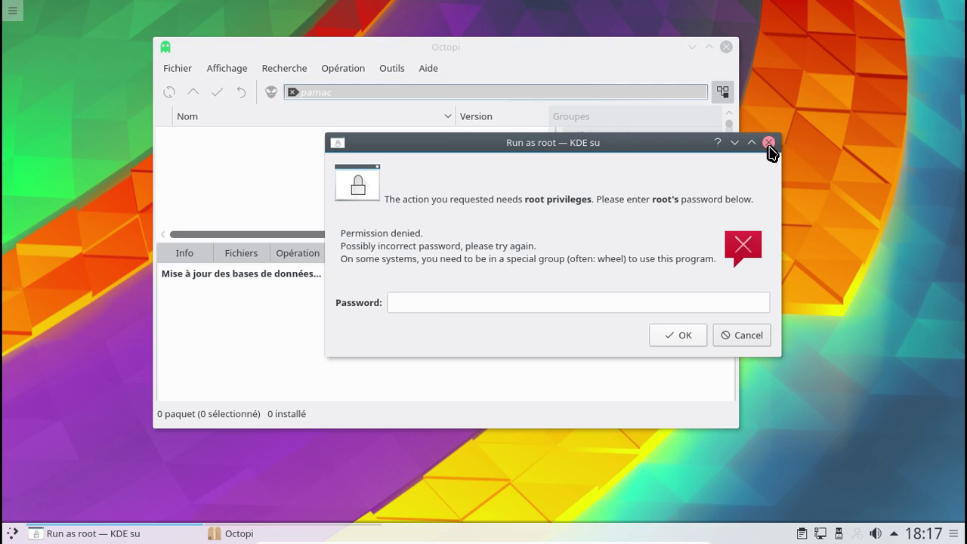
type("••••••••")
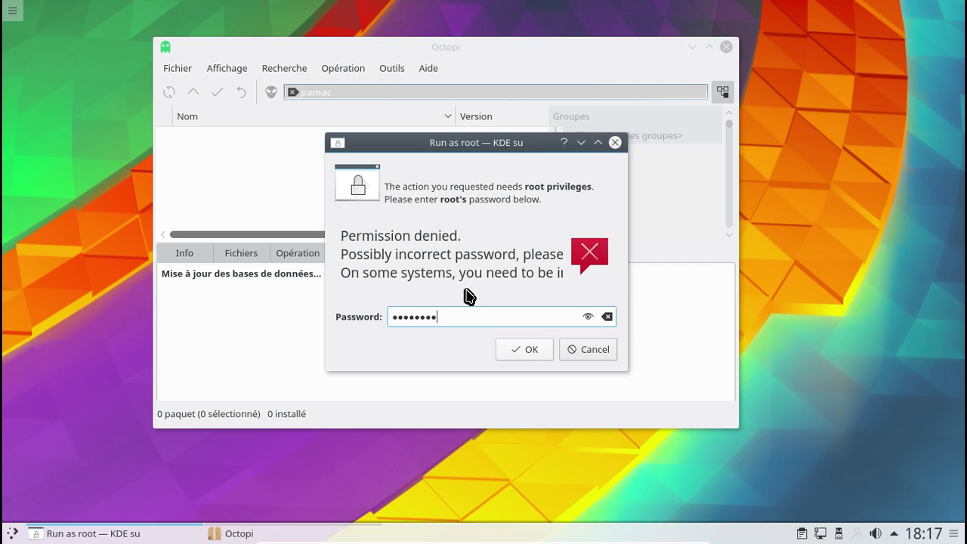
key("Return")
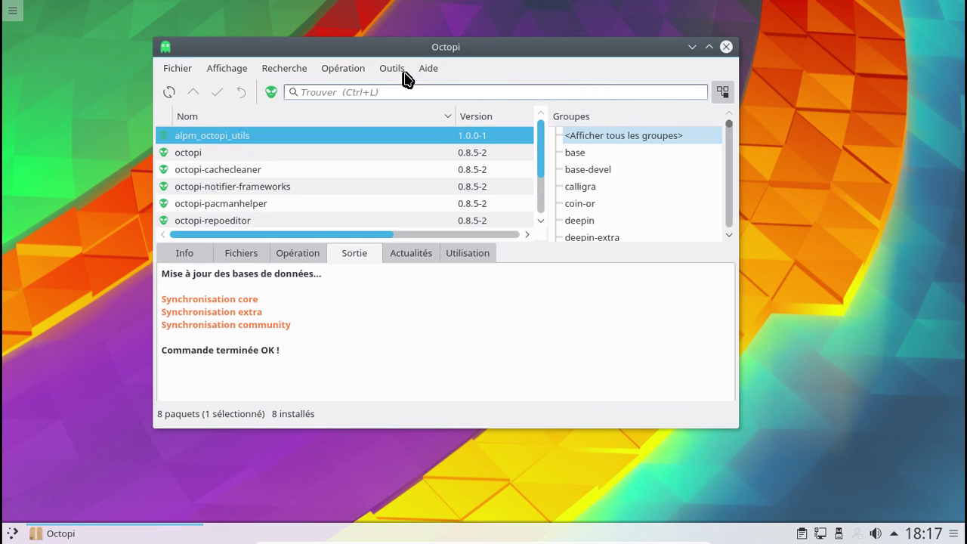
- Look over the AUR package list and filter it to packages that are not installed
left_click(403, 75)
left_click(404, 77)
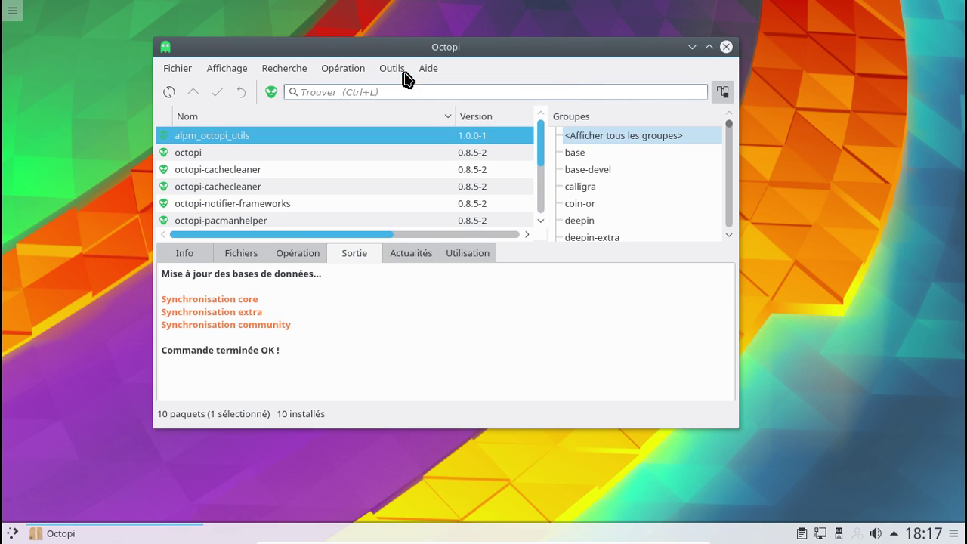
mouse_move(540, 139)
left_mouse_down()
mouse_move(544, 216)
mouse_move(548, 123)
left_mouse_up()
left_click(208, 69)
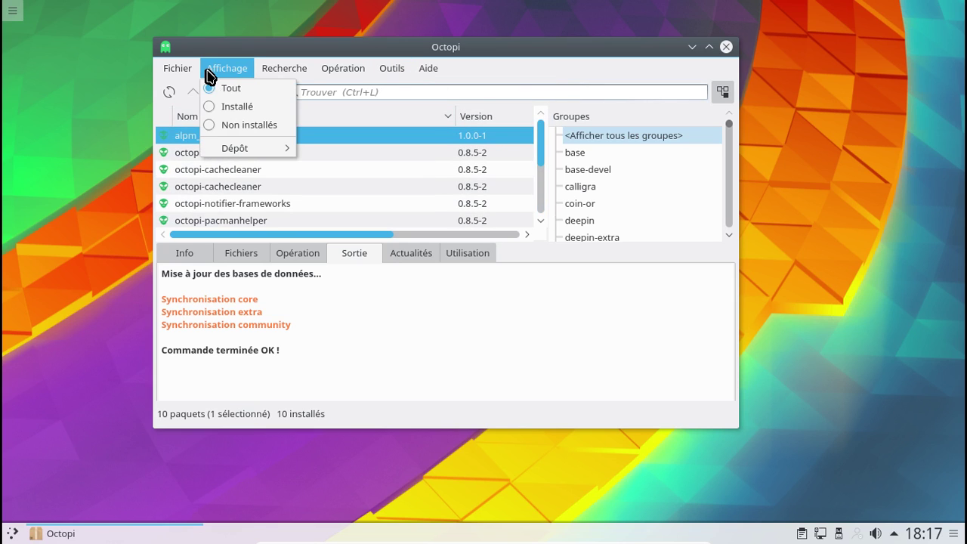
left_click(234, 125)
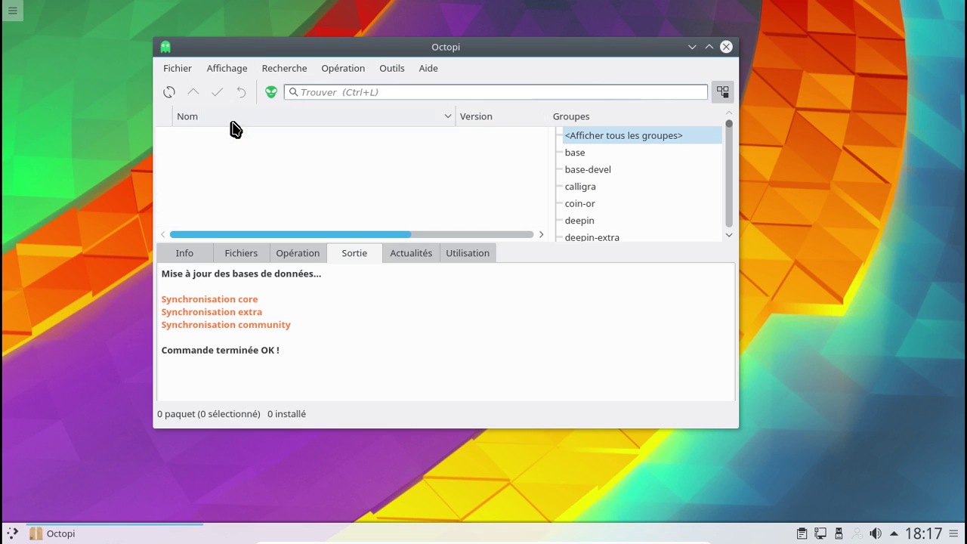
- Keep AUR as the repository filter and search the non-installed packages for pamac
left_click(228, 69)
mouse_move(259, 149)
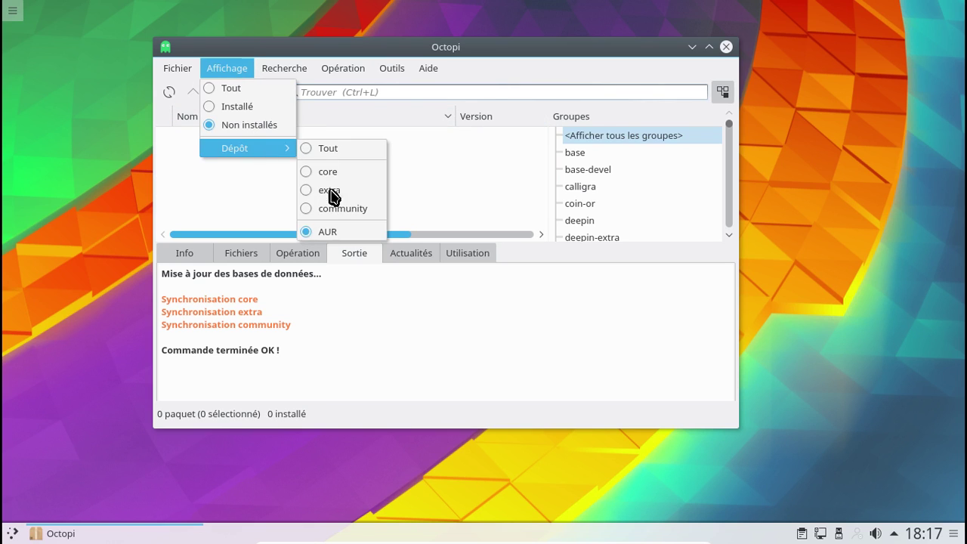
left_click(332, 233)
left_click(313, 93)
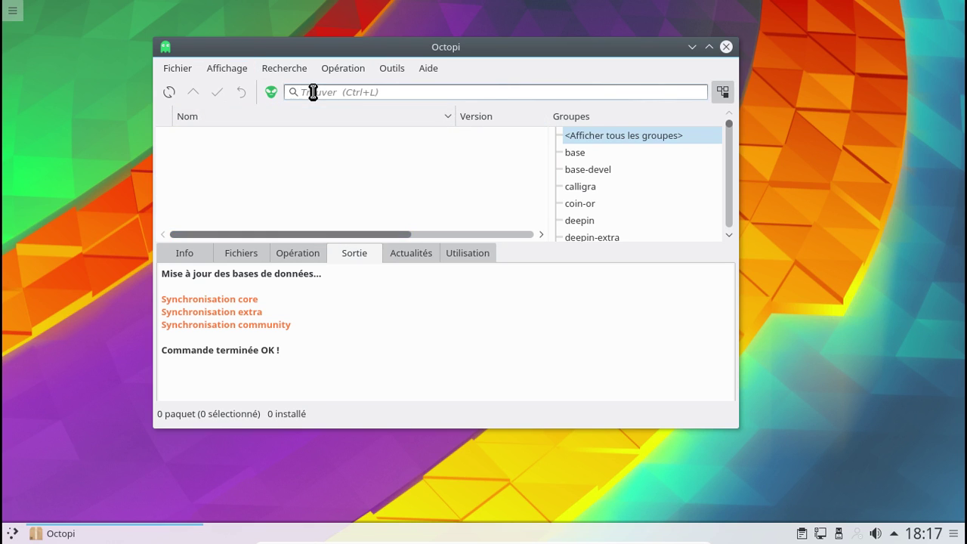
type("p")
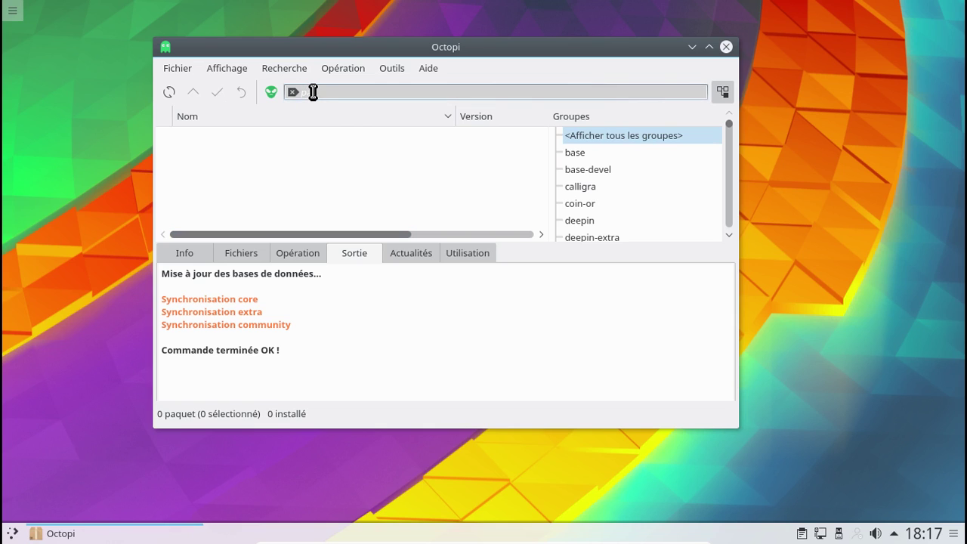
type("amac")
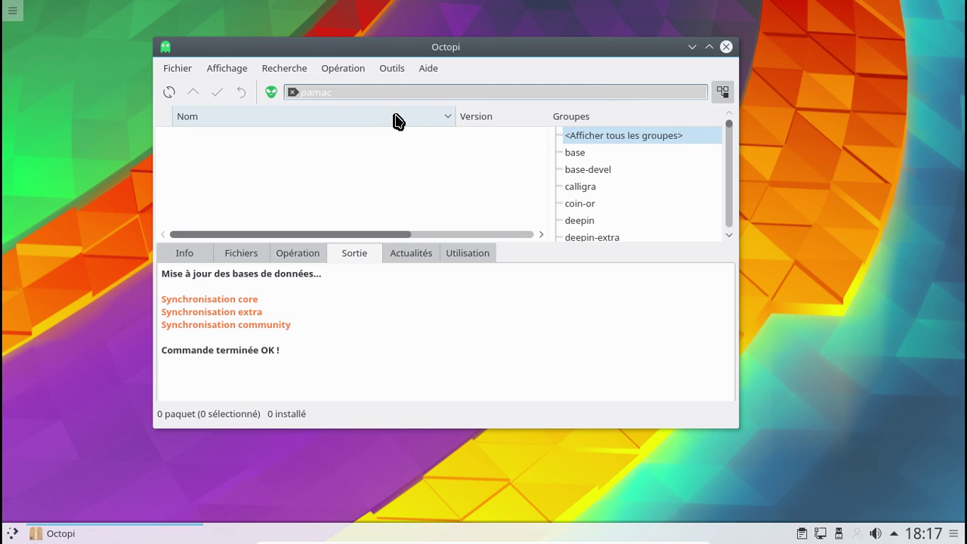
- Select AUR again as the repository filter for the package list
left_click(391, 68)
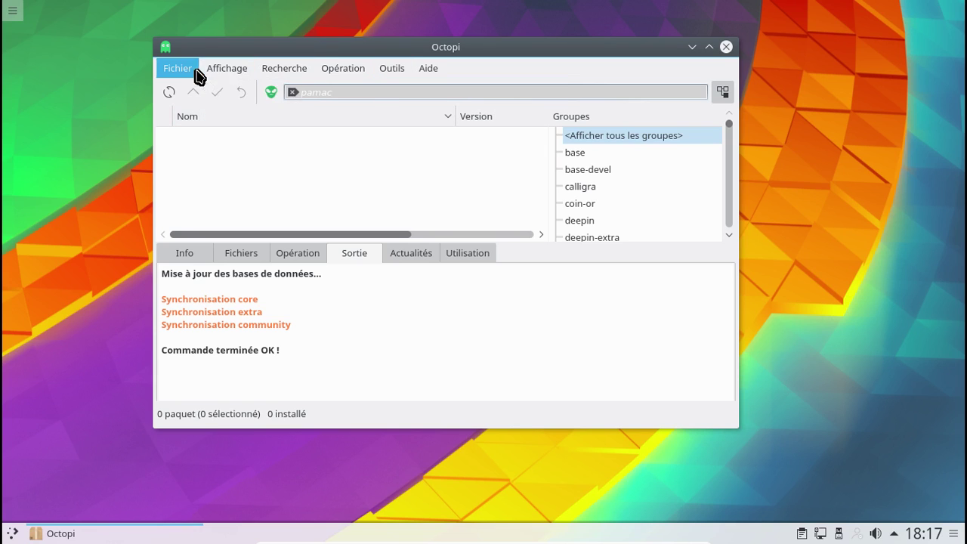
left_click(235, 92)
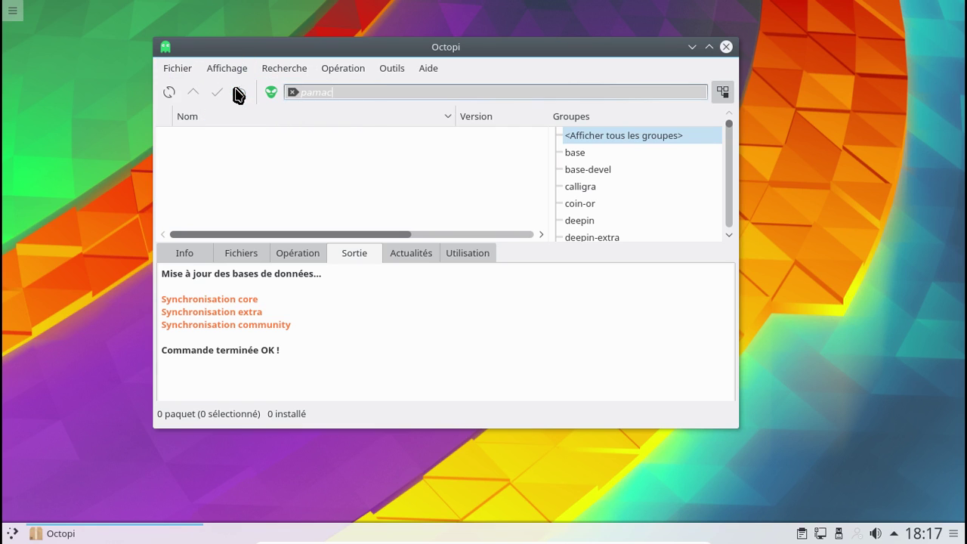
left_click(173, 70)
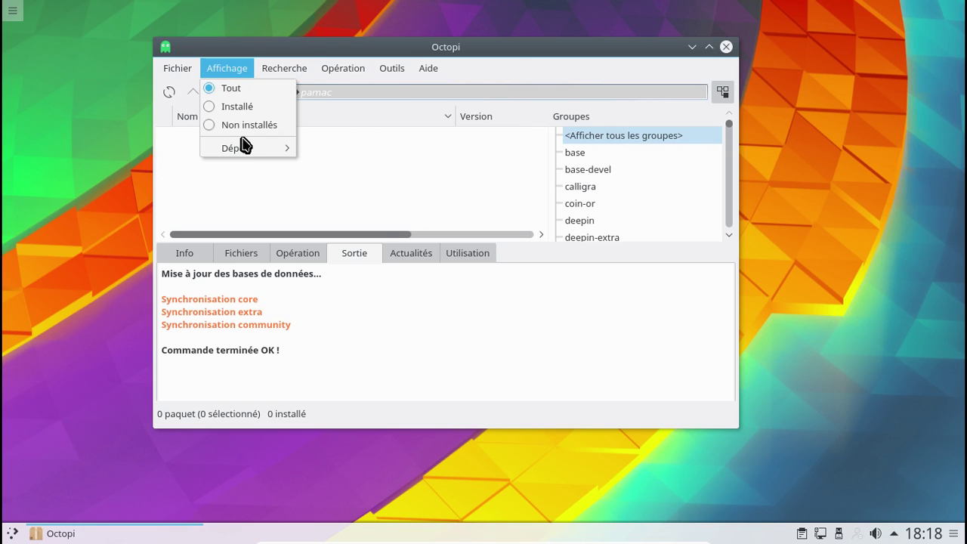
mouse_move(247, 149)
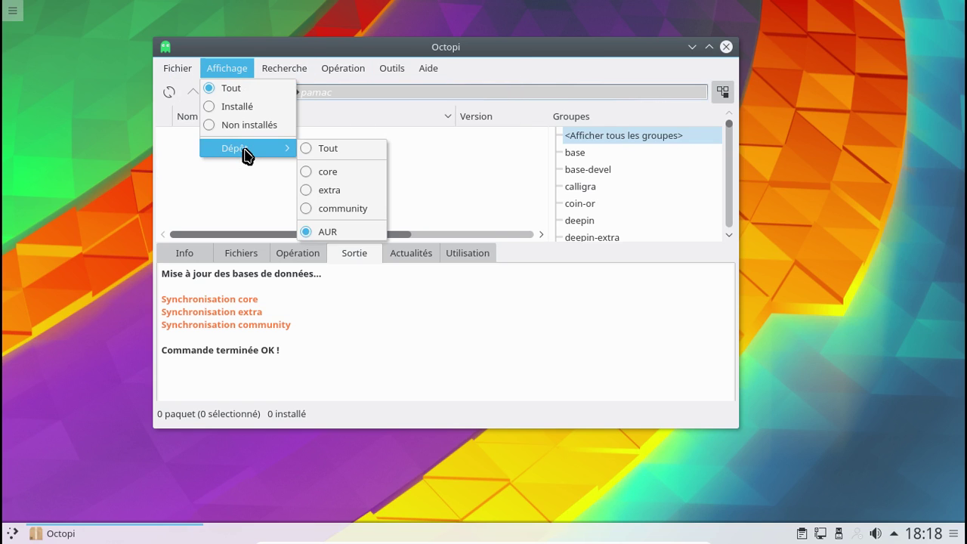
left_click(334, 233)
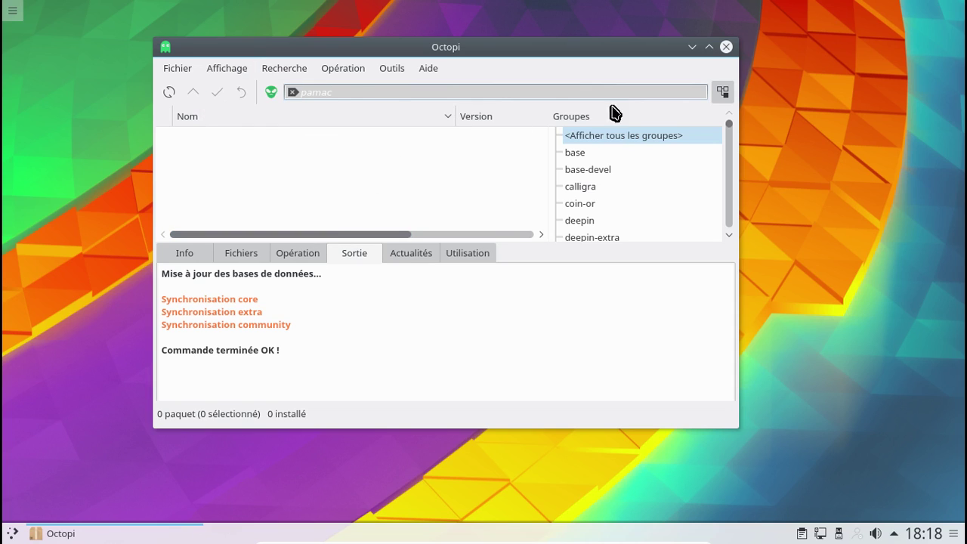
- Hide the groups list and repeat the AUR package search for pamac
left_click(722, 93)
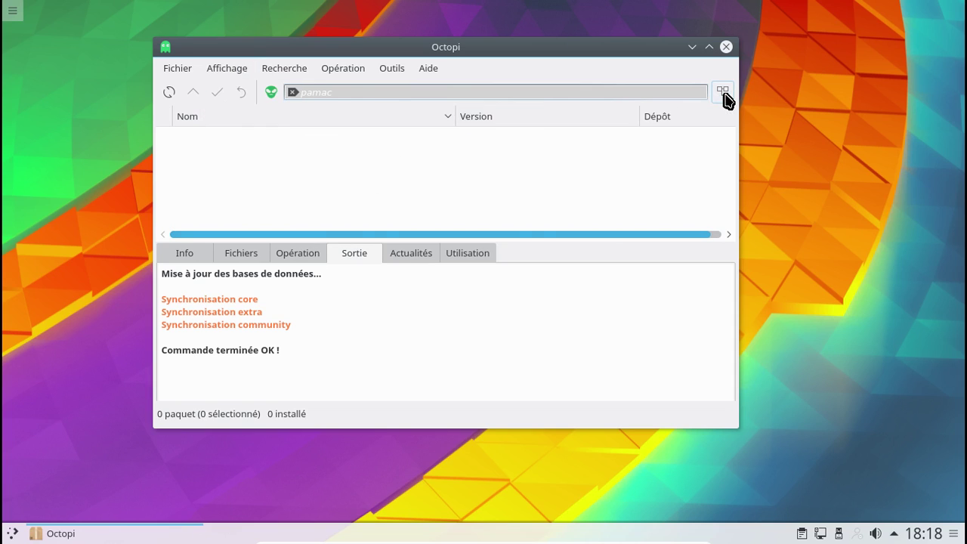
left_click(456, 92)
key("BackSpace")
key("BackSpace")
key("BackSpace")
key("BackSpace")
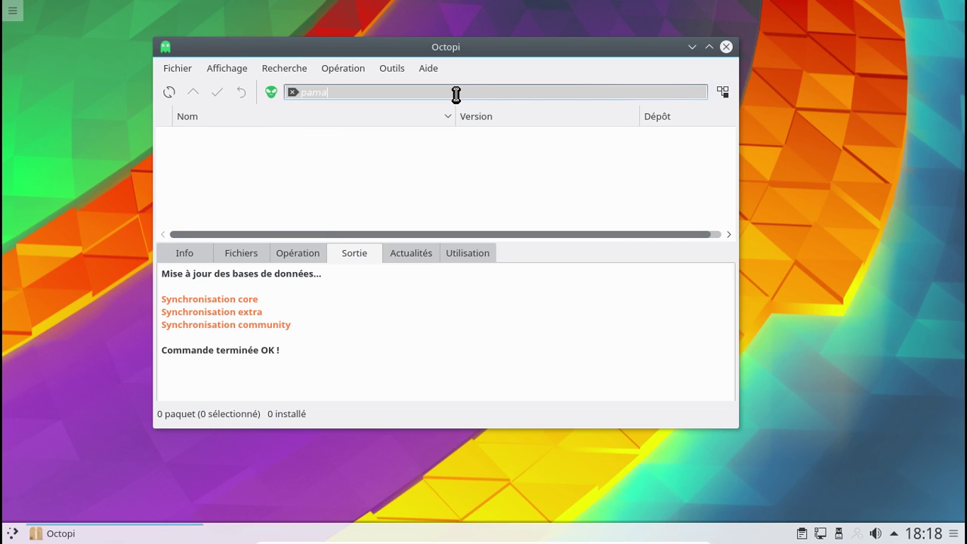
type("amac")
key("Return")
- Close Octopi and open a Konsole terminal
left_click(386, 74)
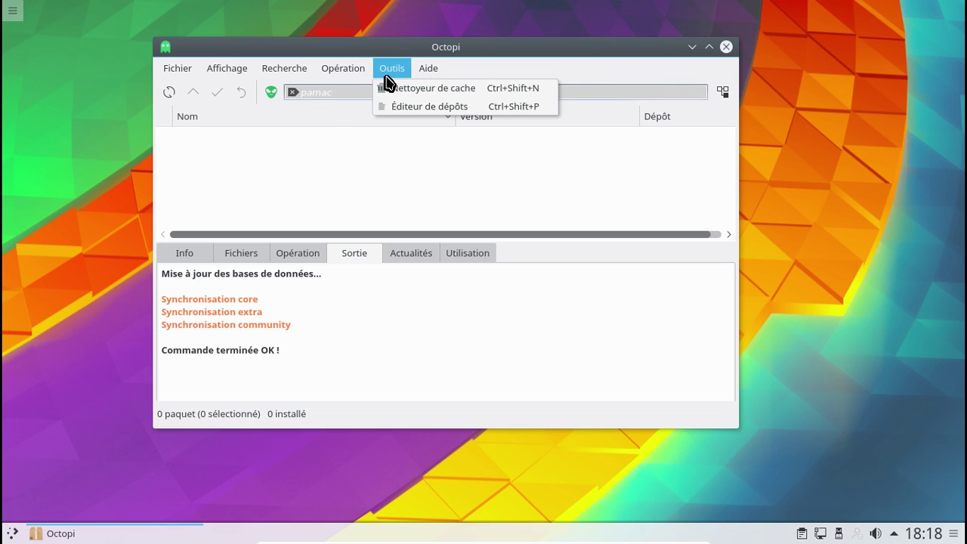
left_click(281, 74)
left_click(726, 47)
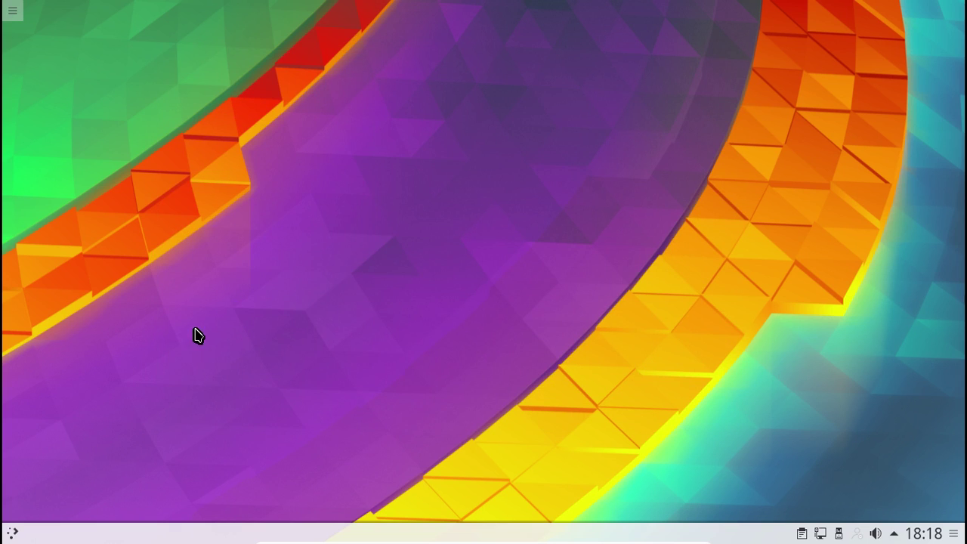
left_click(9, 532)
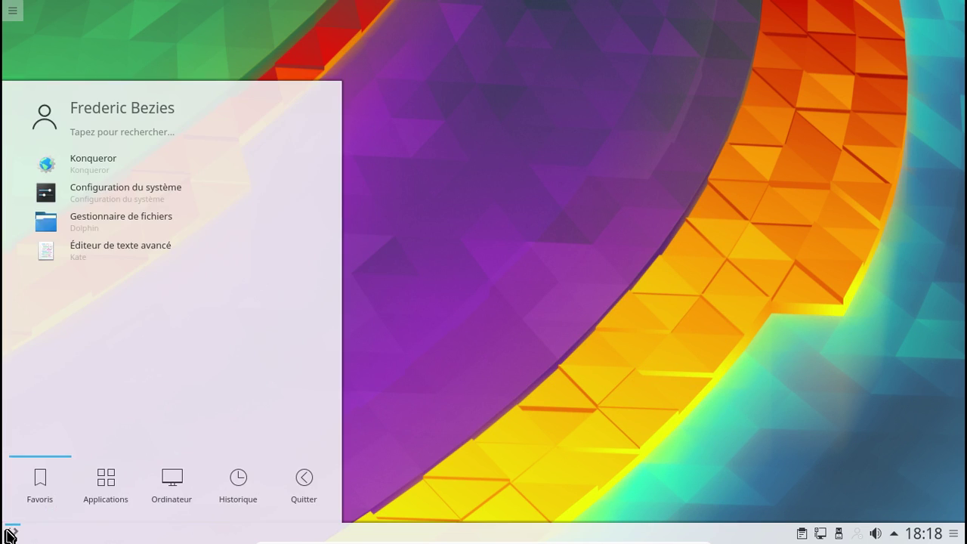
left_click(98, 136)
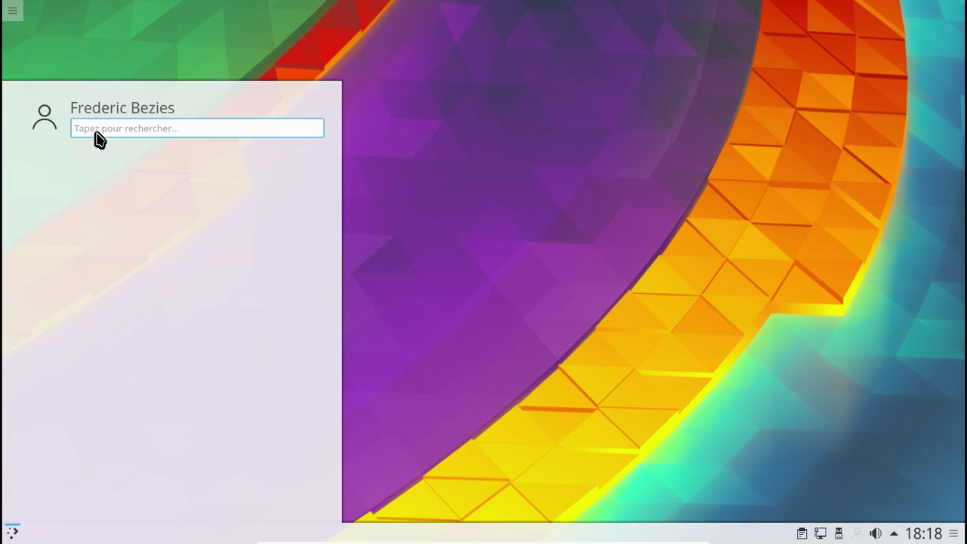
type("konsol")
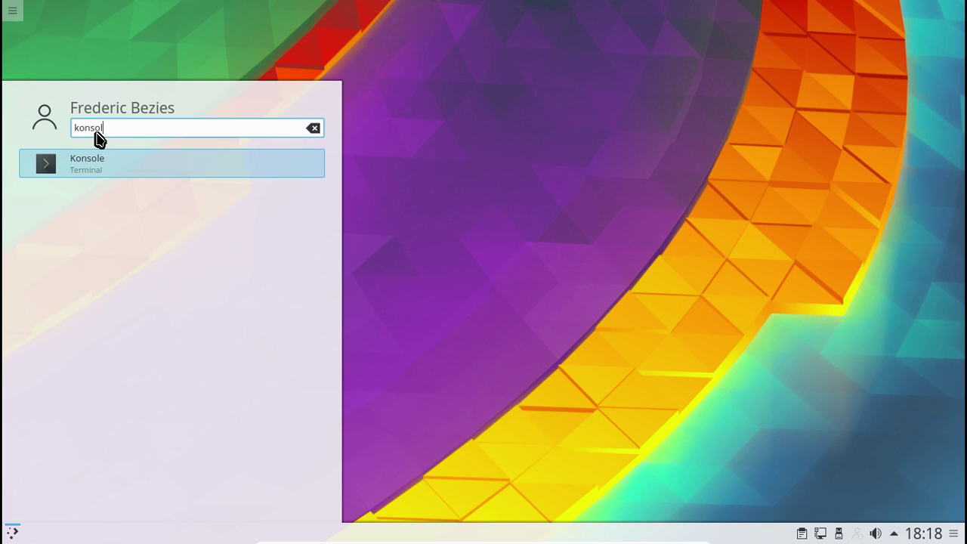
type("e")
key("Return")
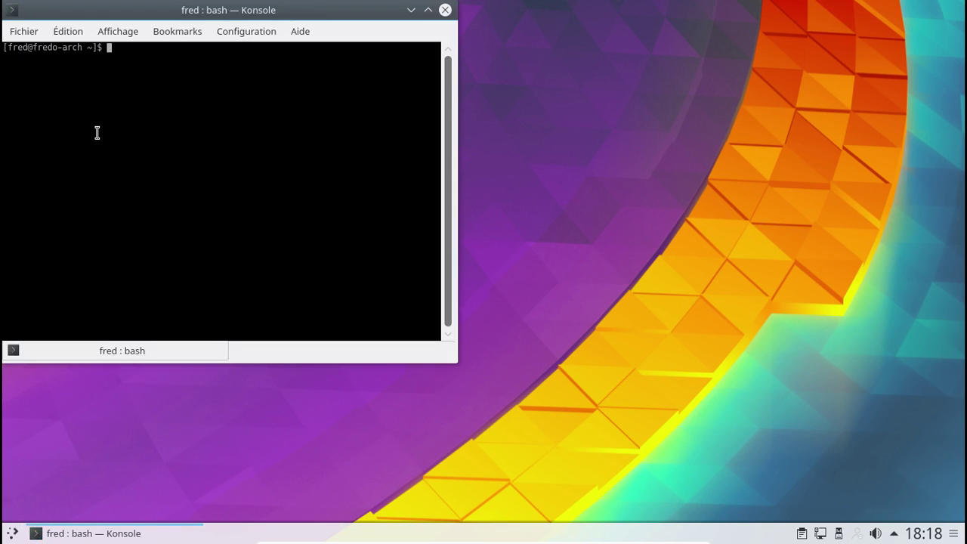
- Download the build sources with yaourt -G pamac-aur and change into the pamac-aur directory
type("yaourt -G pamac-aur")
key("Return")
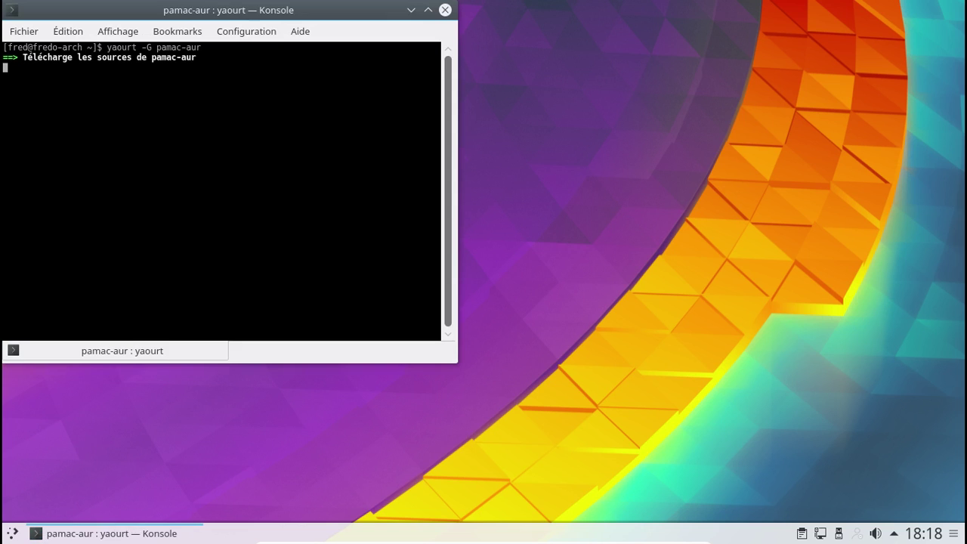
type("cd pam")
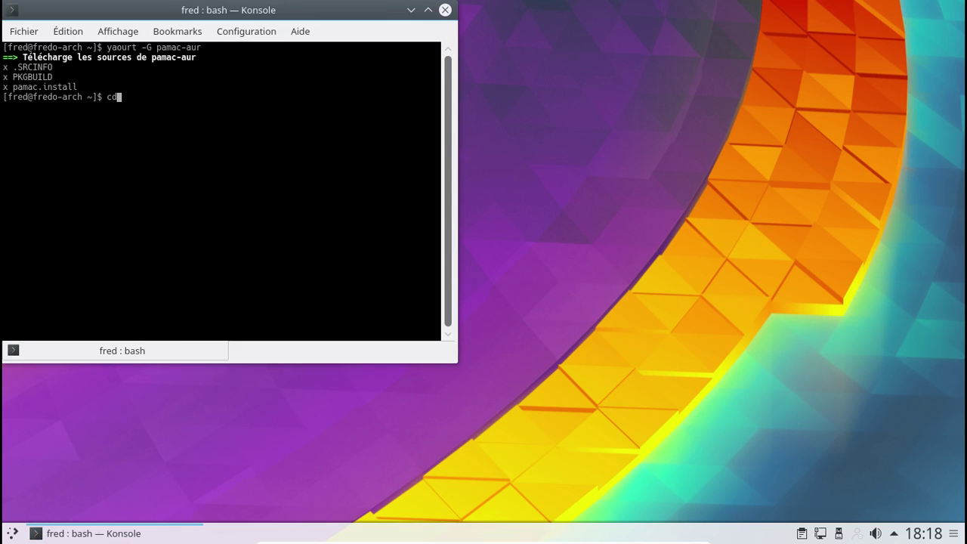
key("BackSpace")
type("m")
key("Tab")
key("Return")
- Build and install pamac-aur with makepkg -si, entering the account password and accepting the missing dependencies and the package installation
type("makepkg ")
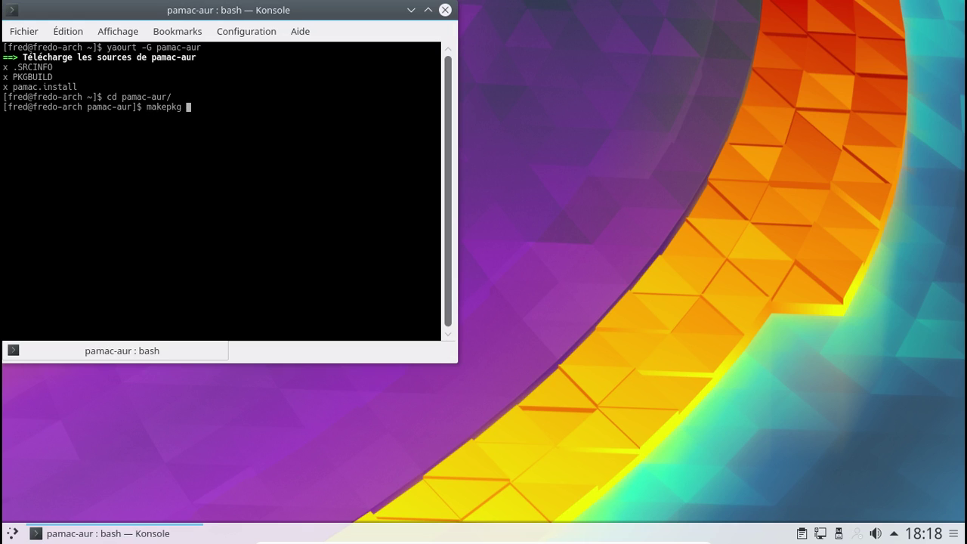
type("-si")
key("Return")
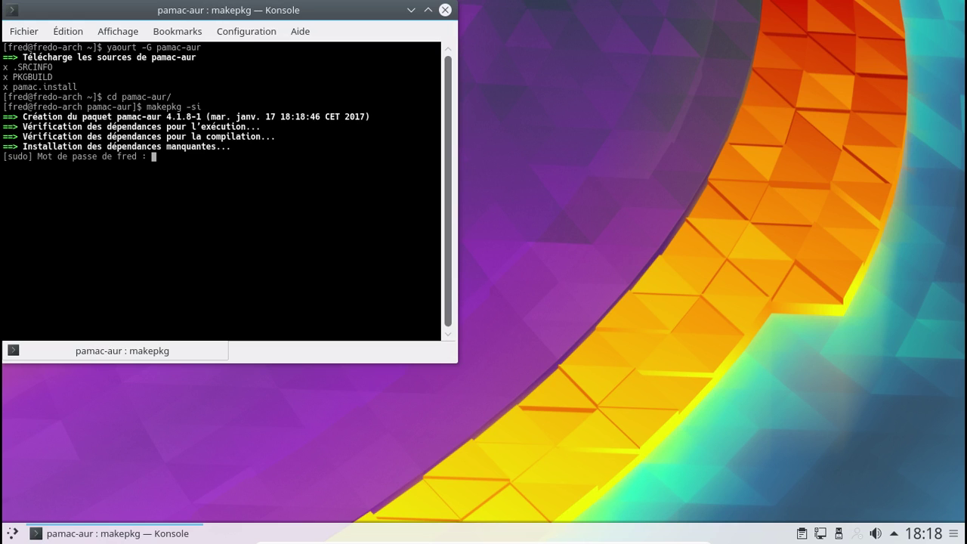
key("Return")
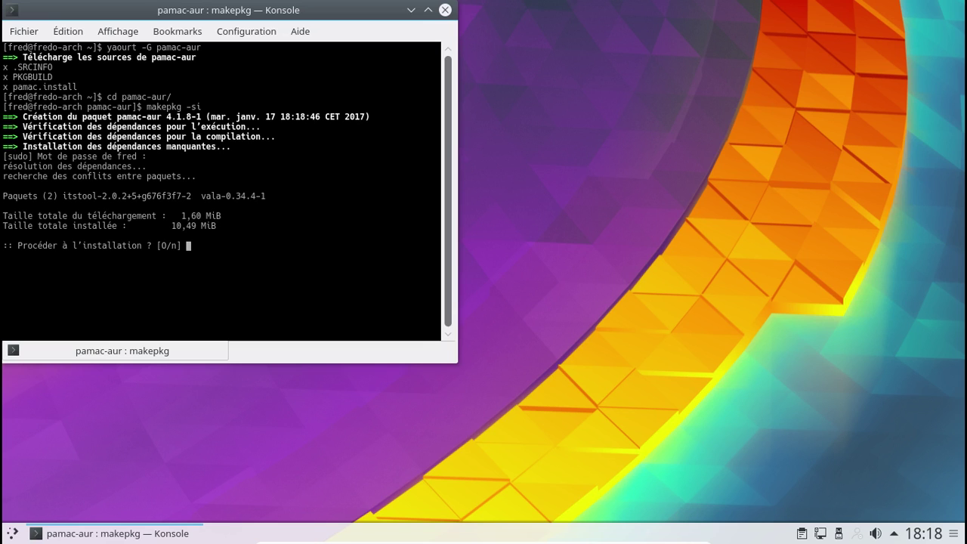
key("Return")
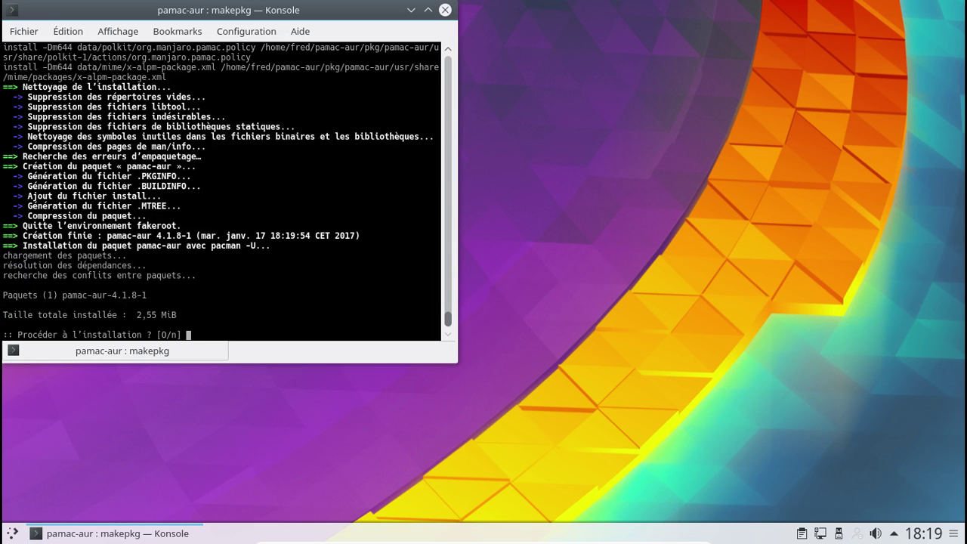
key("Return")
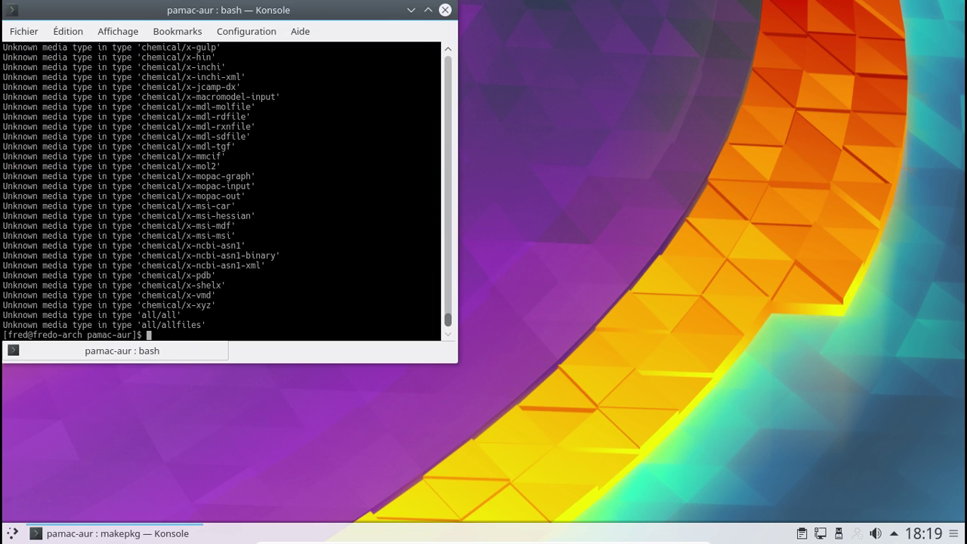
- Return to the home directory, run sudo systemctl disable sddm, and exit the terminal
type("cd")
key("Return")
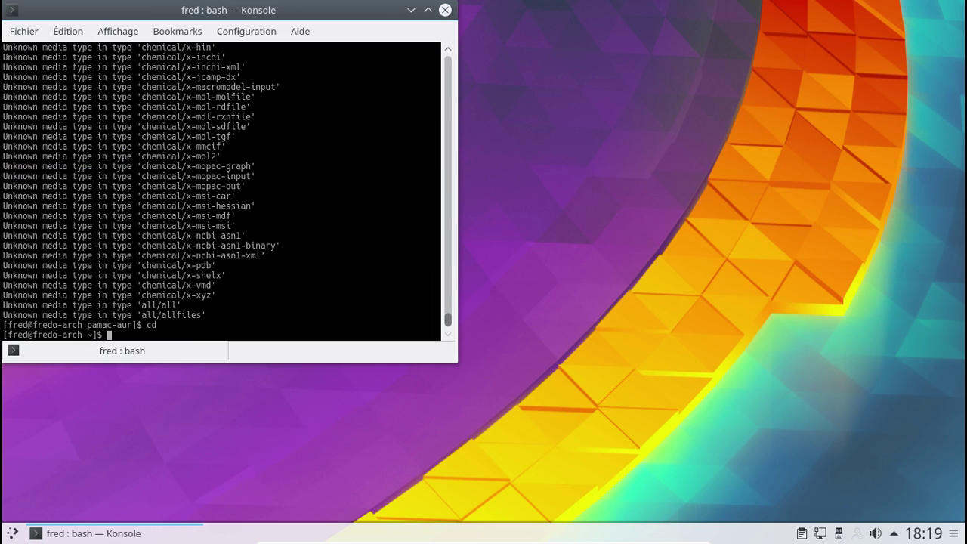
type("sudo systemc")
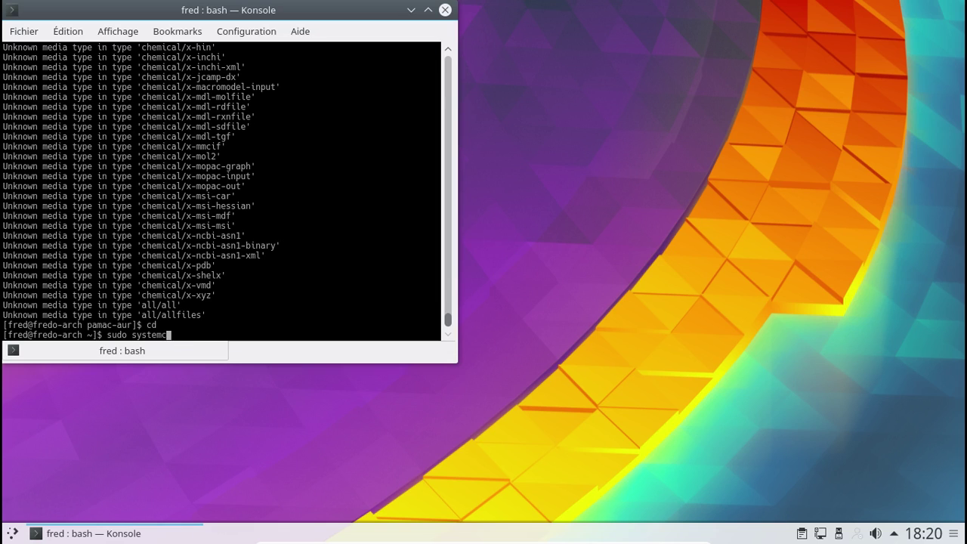
type("tl disable sddm")
key("Return")
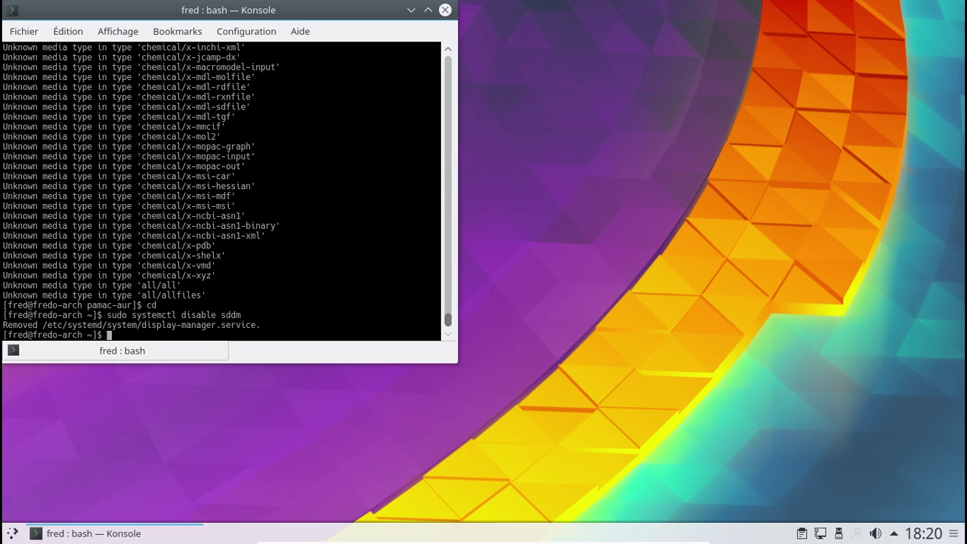
type("exit")
key("Return")
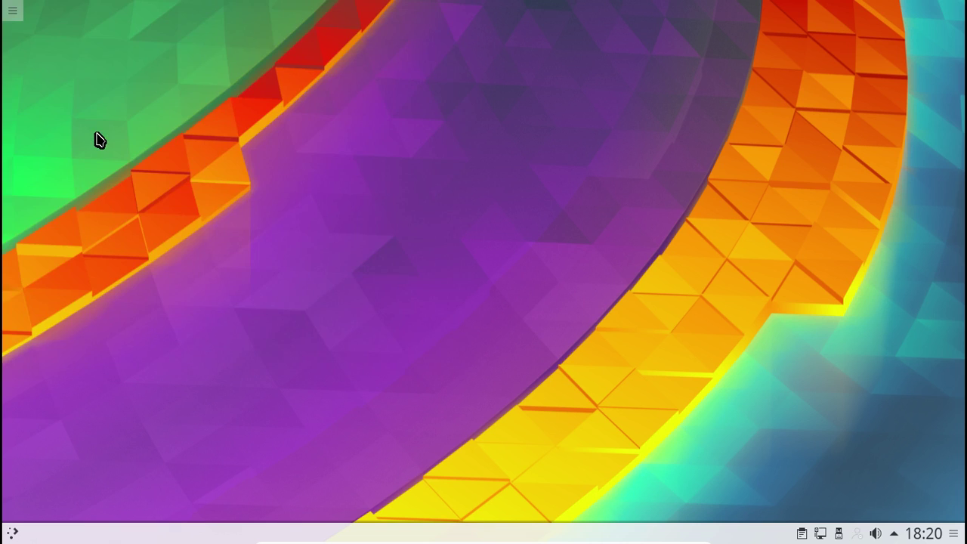
- Log out of the current Plasma session and confirm the logout
left_click(15, 531)
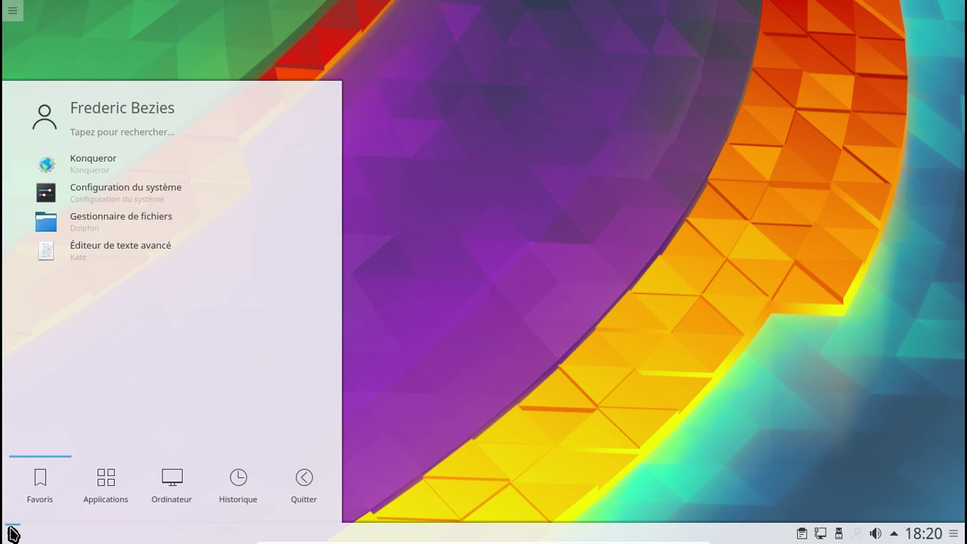
left_click(305, 479)
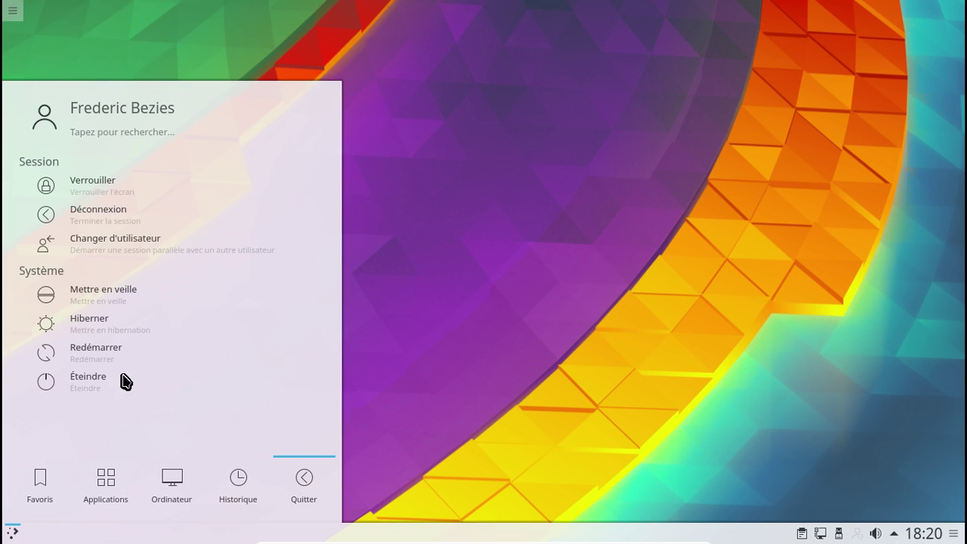
left_click(130, 216)
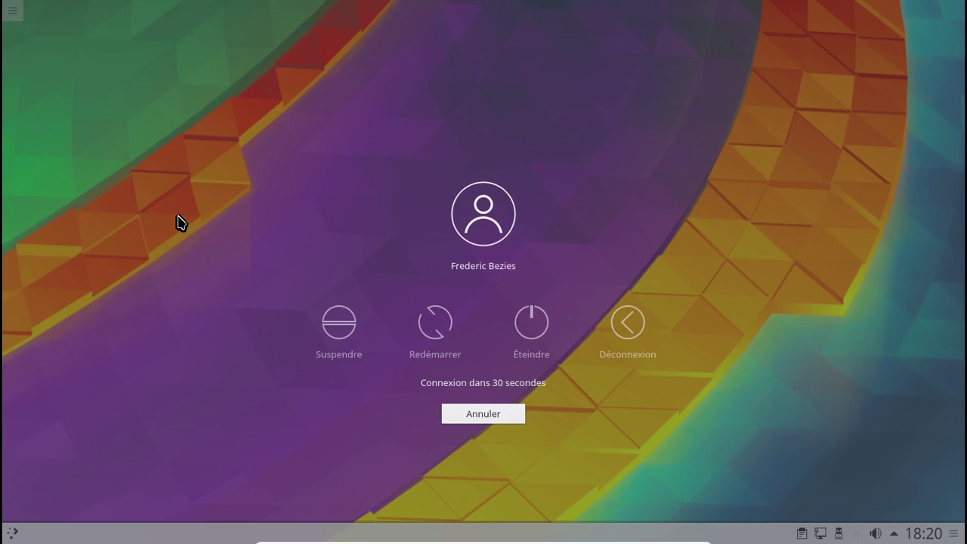
left_click(628, 323)
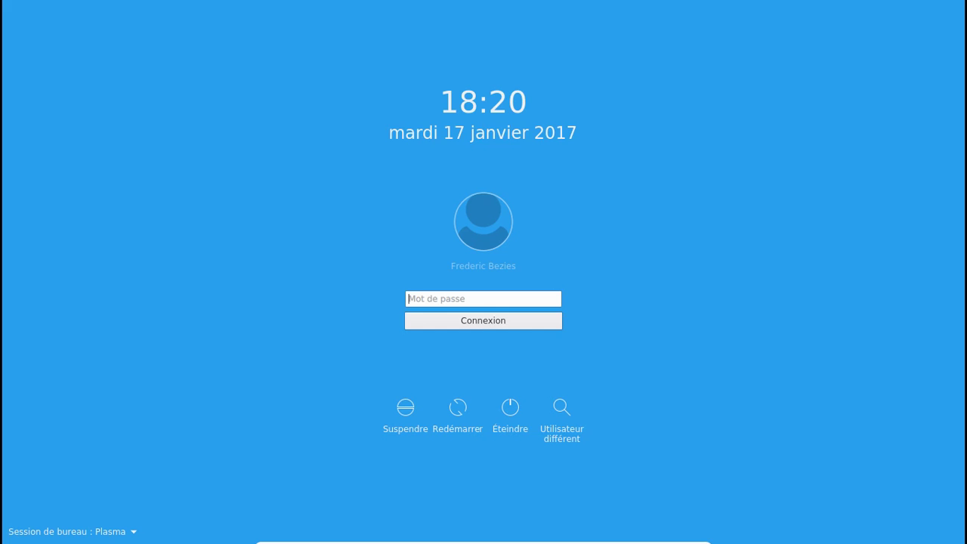
- Log back in to the Plasma desktop session with the account password
type("********")
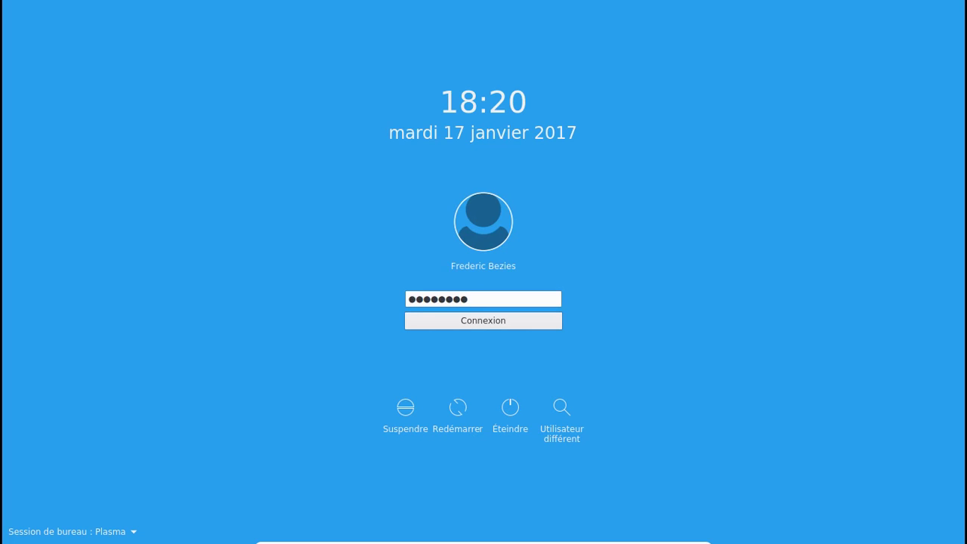
key("Return")
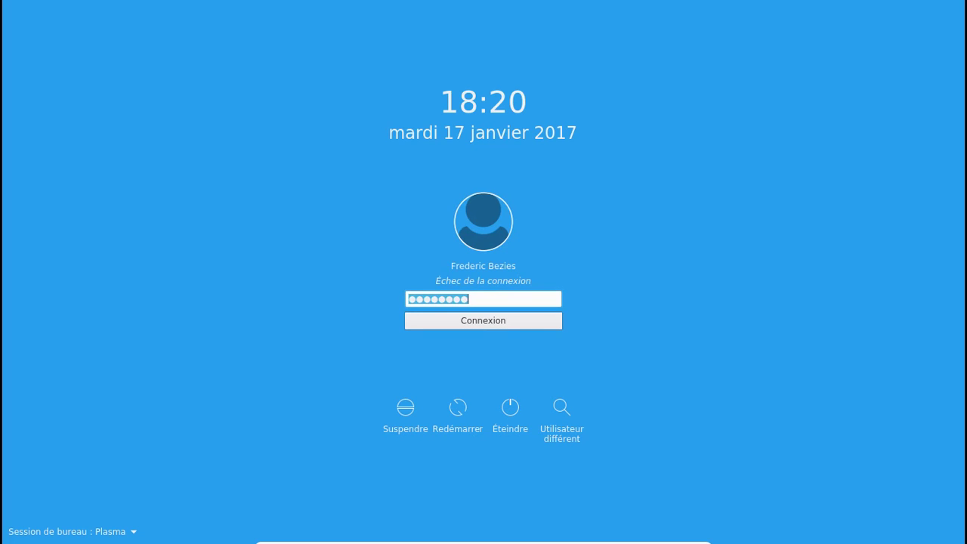
type("********")
key("Return")
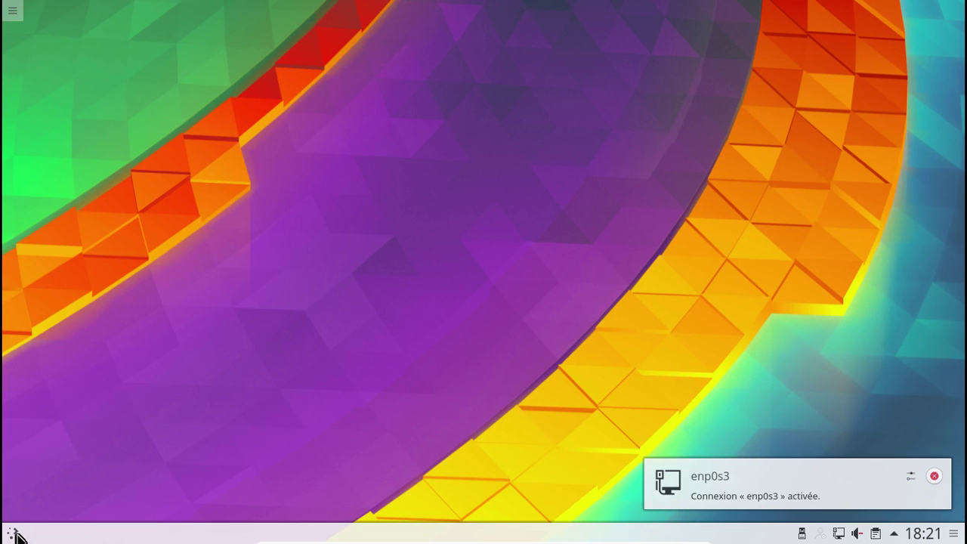
- Find and launch the Konsole terminal from the Plasma desktop
left_click(13, 533)
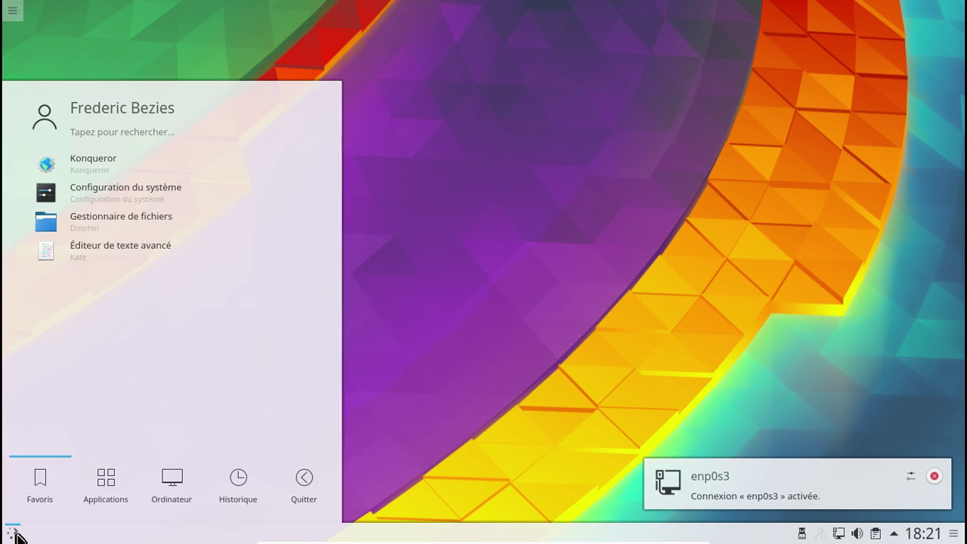
left_click(124, 136)
type("konsole")
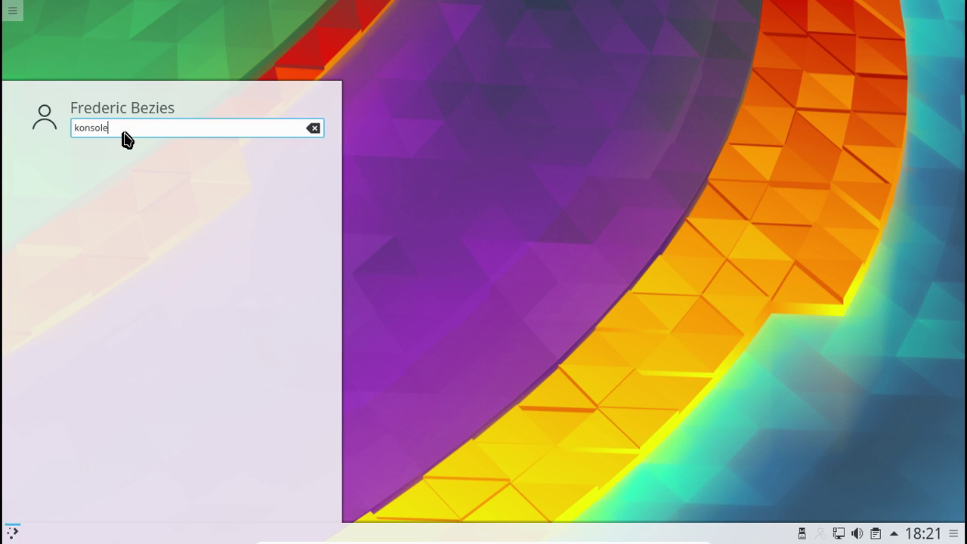
key("Return")
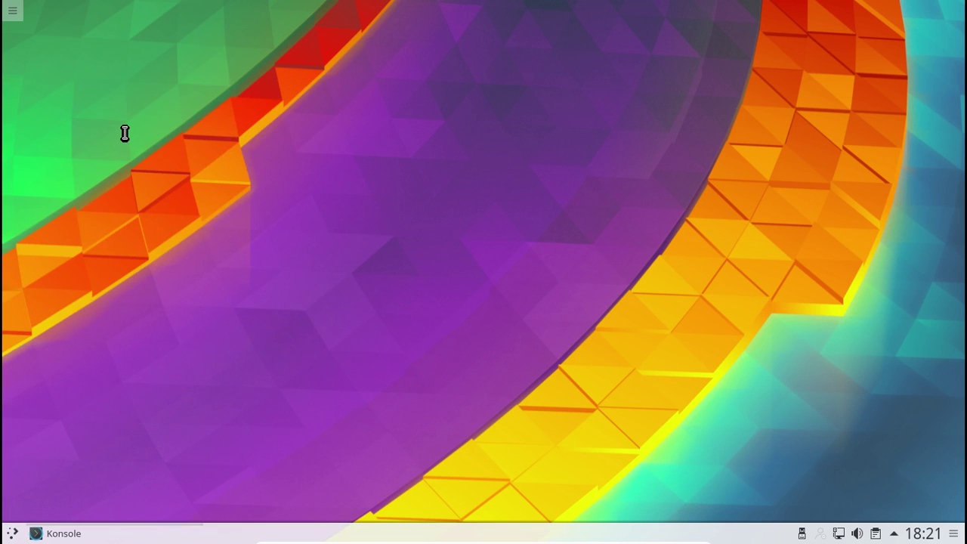
- Run sudo systemctl stop sddm in the terminal, authorising it with the account password
type("sudo systemctl disable sddm")
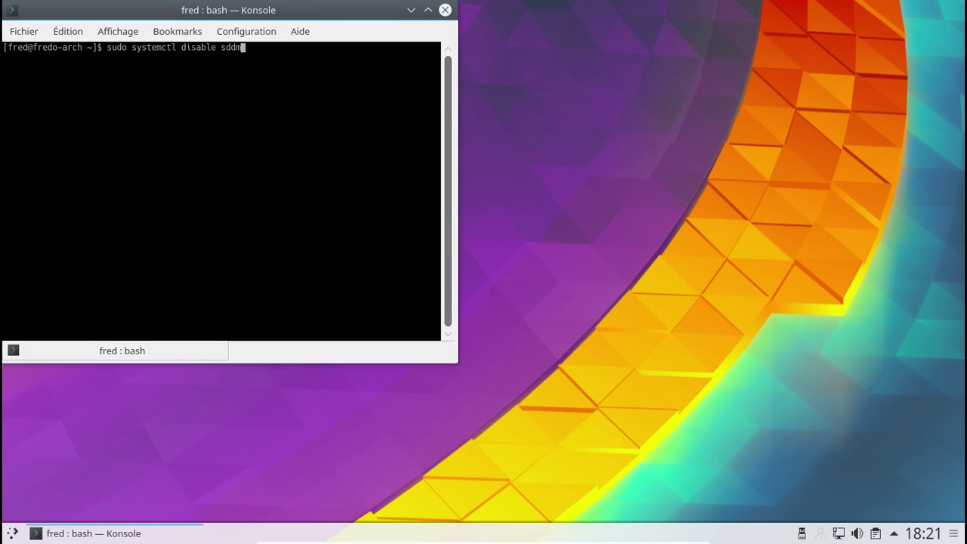
key("Left")
key("Left")
key("Left")
key("Left")
key("BackSpace")
key("BackSpace")
key("BackSpace")
key("BackSpace")
key("BackSpace")
key("BackSpace")
key("BackSpace")
type("stop")
key("Return")
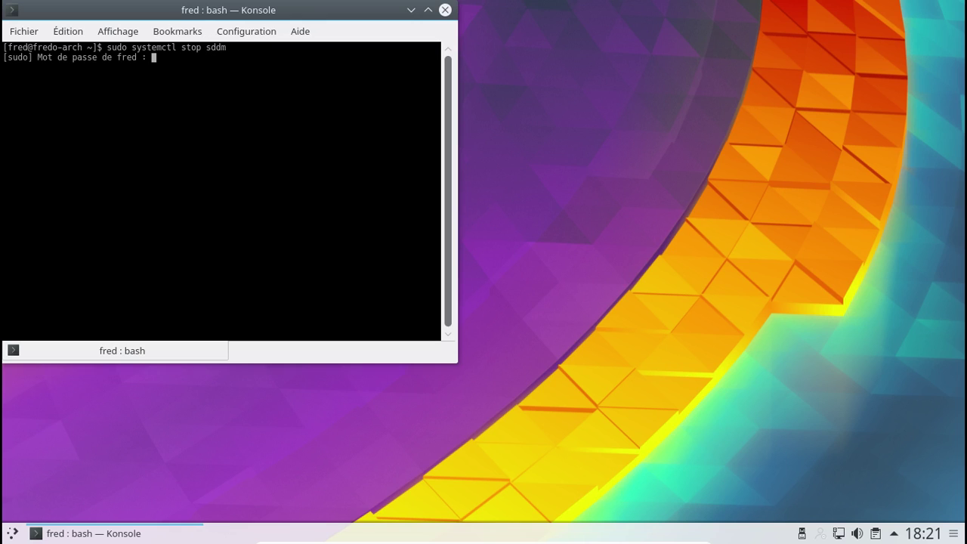
key("Return")
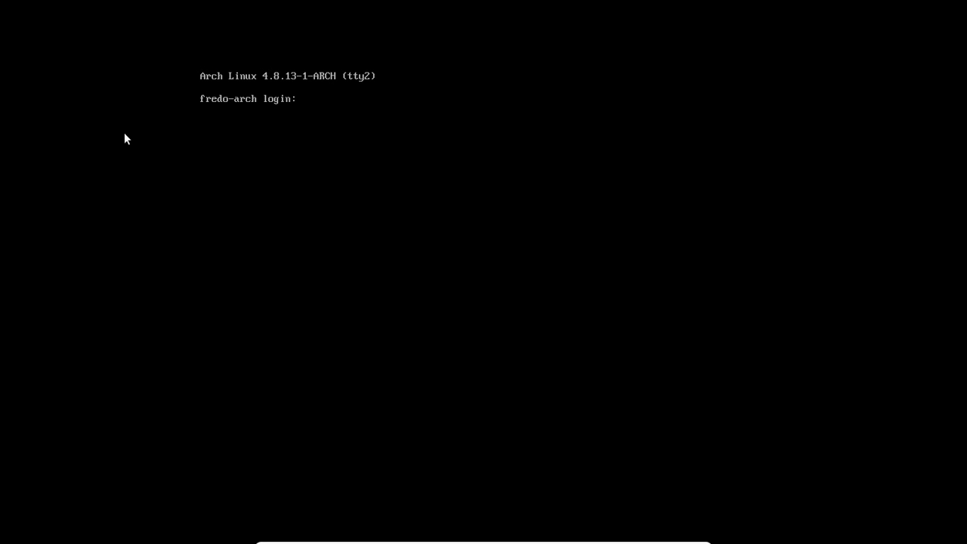
- Log in on the tty2 console with the account's user name and password
type("fred")
key("Return")
key("Return")
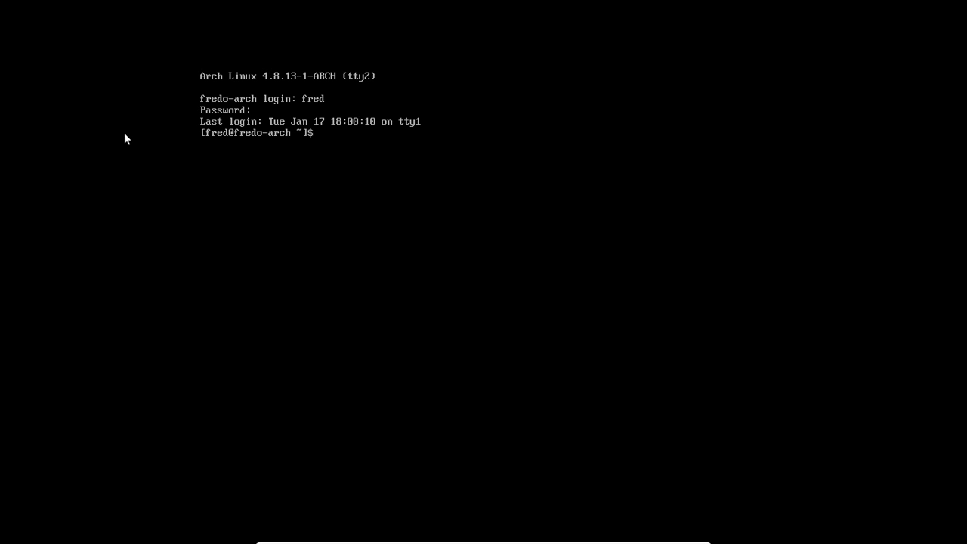
- Run sudo systemctl start lightdm on the console, authorising it with the account password
type("sudo systemctl stop sddm")
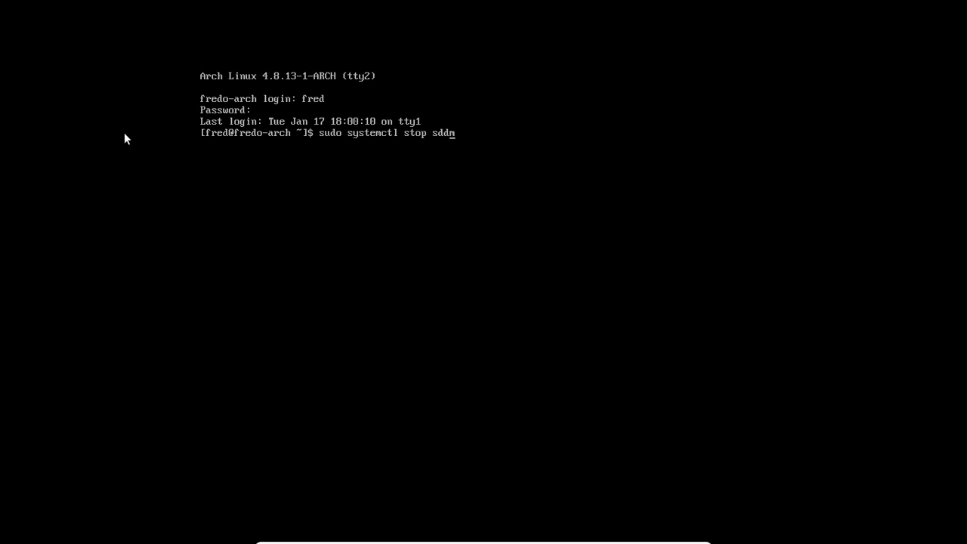
key("BackSpace")
key("BackSpace")
key("BackSpace")
key("BackSpace")
key("BackSpace")
key("BackSpace")
key("BackSpace")
type("art lki")
key("BackSpace")
key("BackSpace")
type("idm")
key("BackSpace")
key("BackSpace")
type("d")
key("BackSpace")
type("gthdm")
key("BackSpace")
key("BackSpace")
key("BackSpace")
key("BackSpace")
type("htdm")
key("Return")
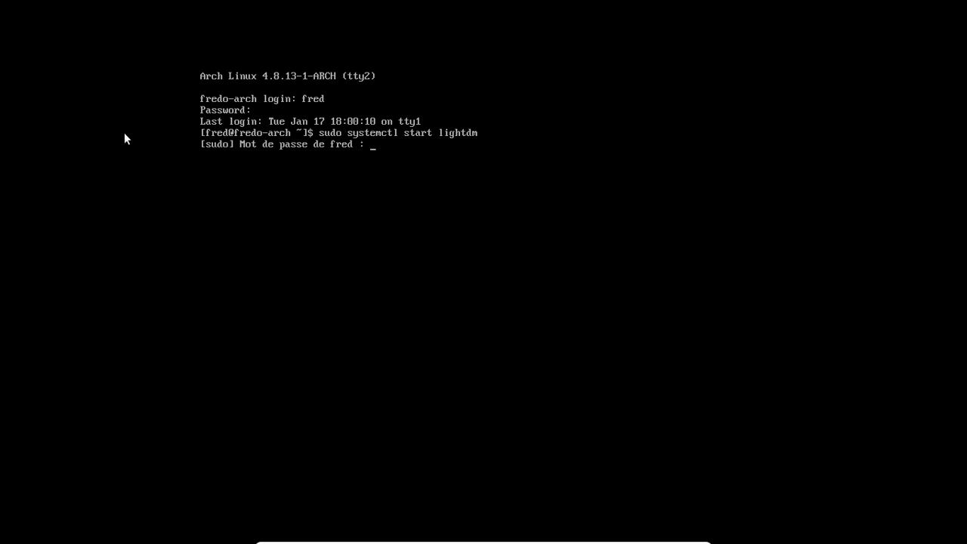
key("Return")
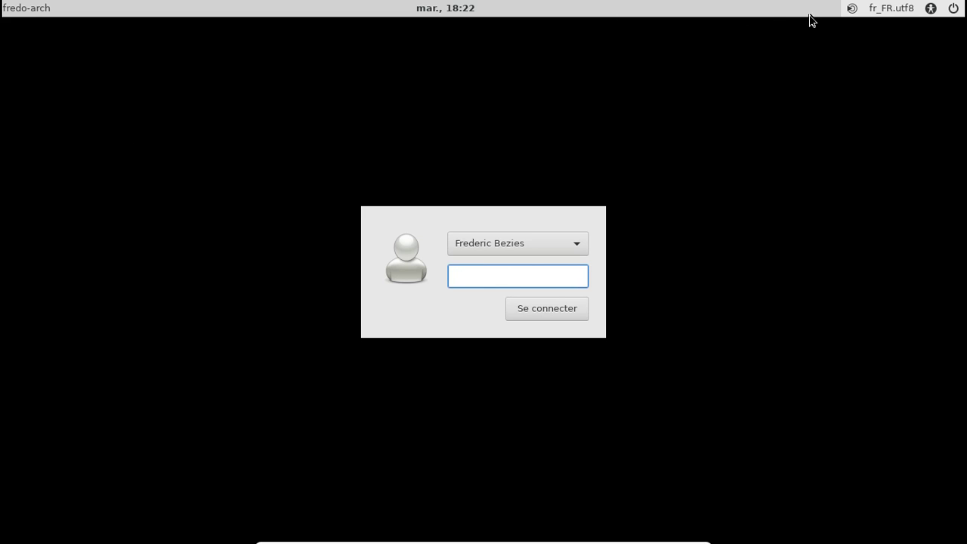
- Check the session choice in the LightDM greeter and log in to the MATE desktop with the account password
left_click(851, 7)
left_click(854, 8)
type("•••••••")
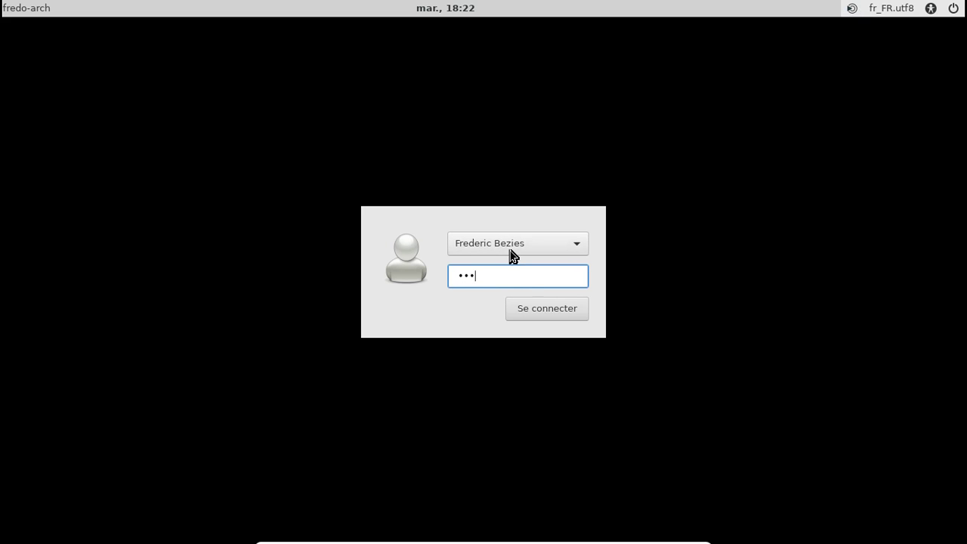
key("Return")
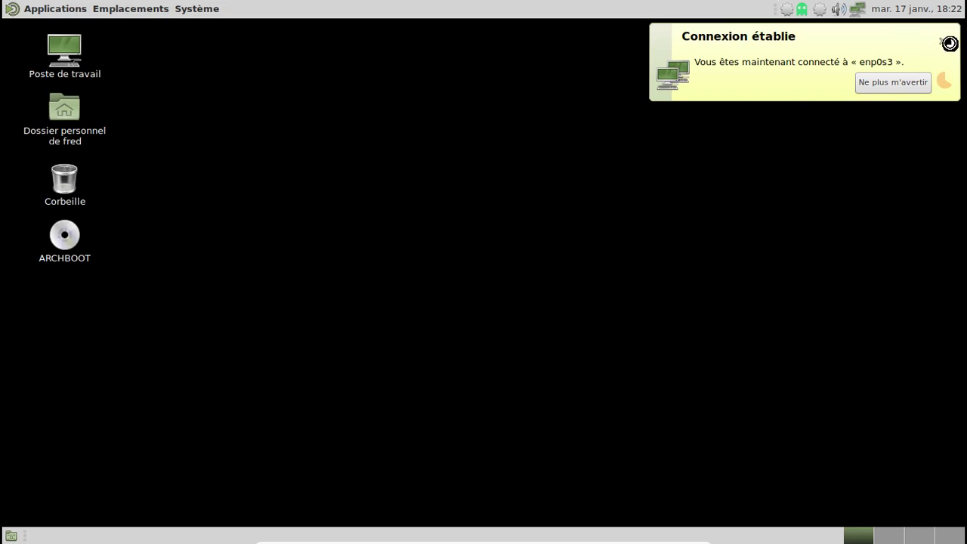
- Dismiss the network connection notification and cancel the KGpg Assistant
left_click(947, 39)
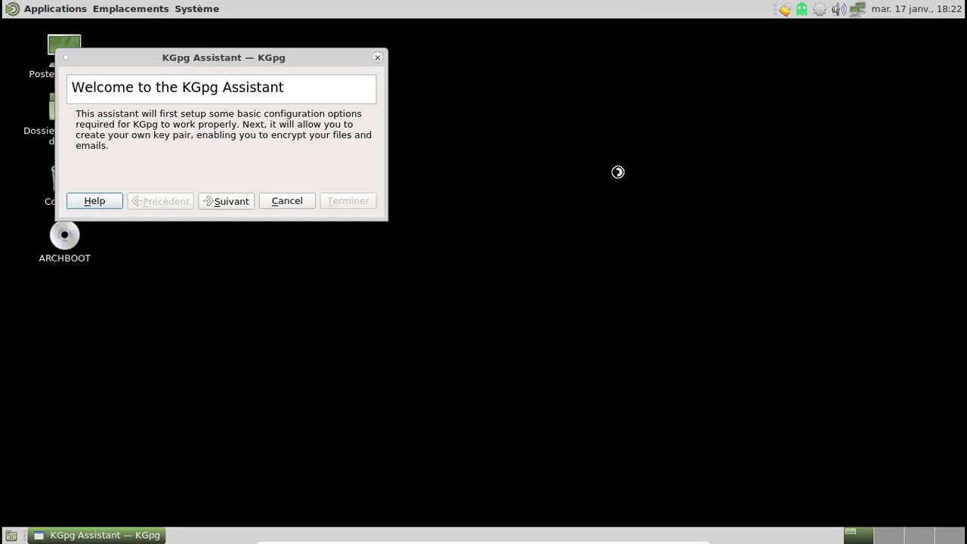
left_click(287, 200)
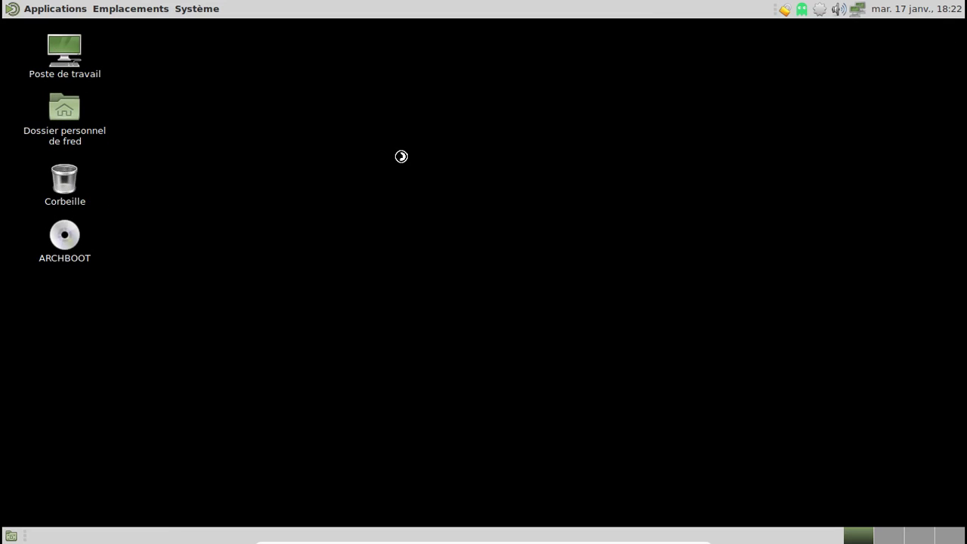
left_click(73, 10)
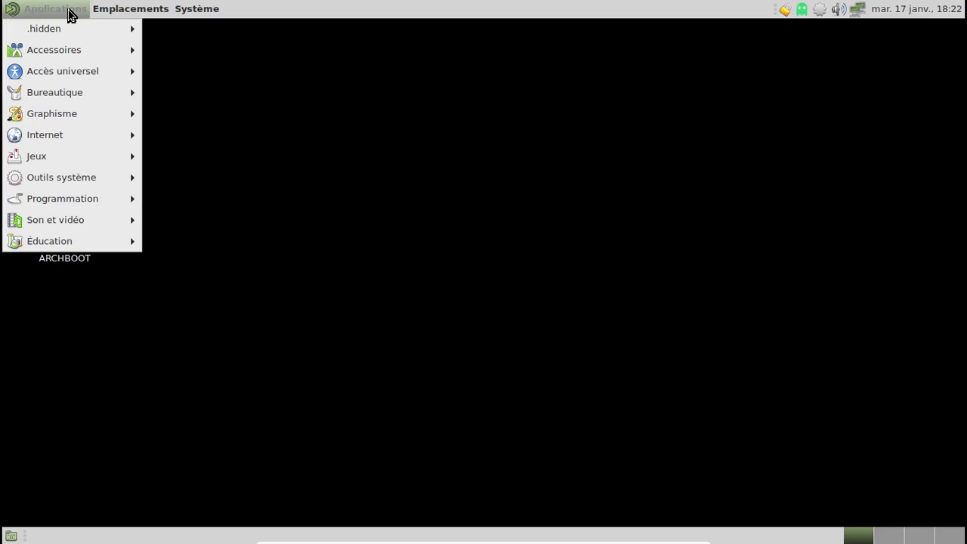
mouse_move(72, 29)
mouse_move(73, 50)
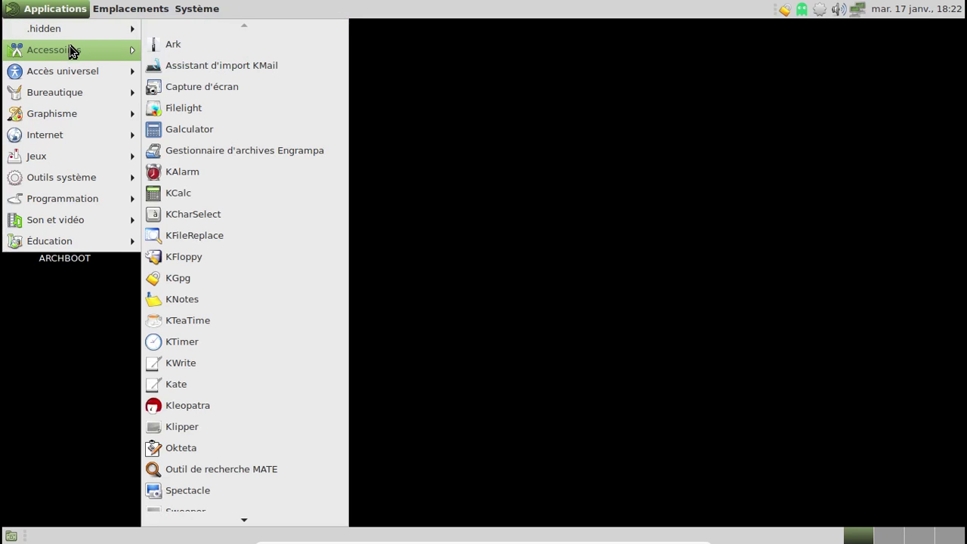
left_click(658, 123)
- Quit the Octopi notifier running in the notification area
right_click(801, 11)
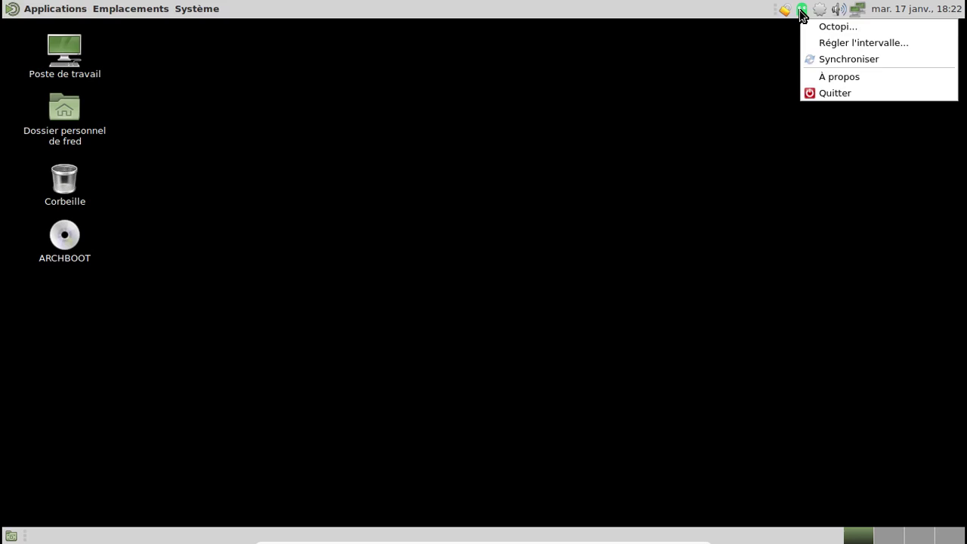
left_click(816, 92)
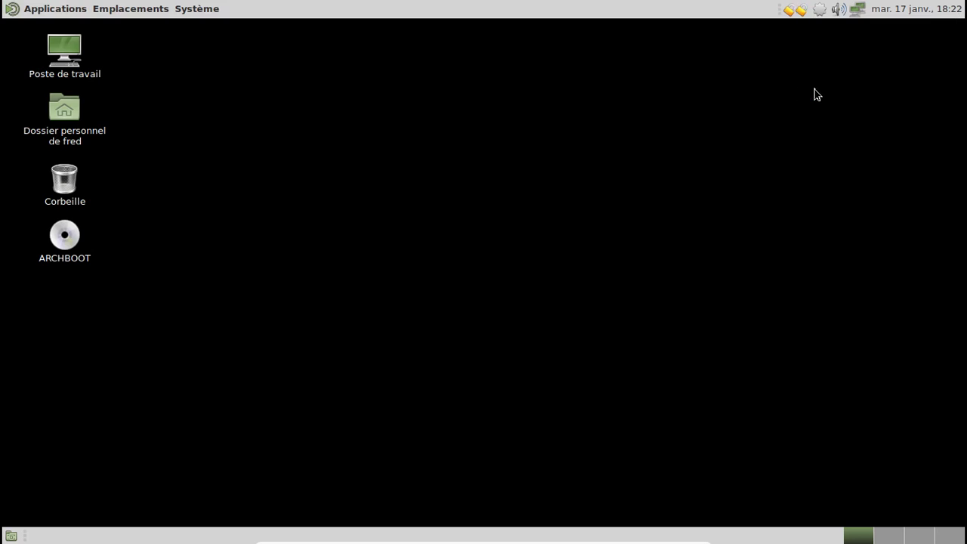
- Open the pamac package manager and list the foreign (Étrangers) packages
right_click(819, 10)
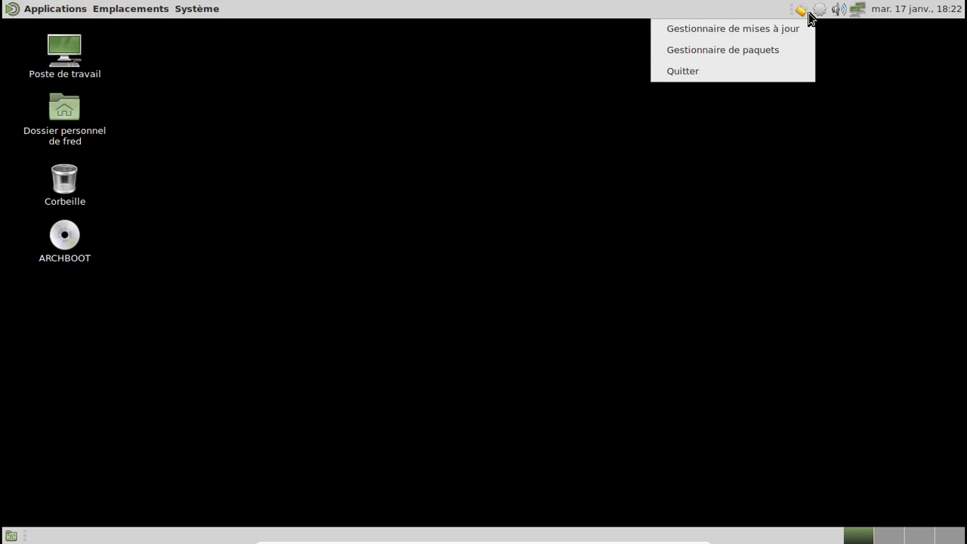
left_click(758, 47)
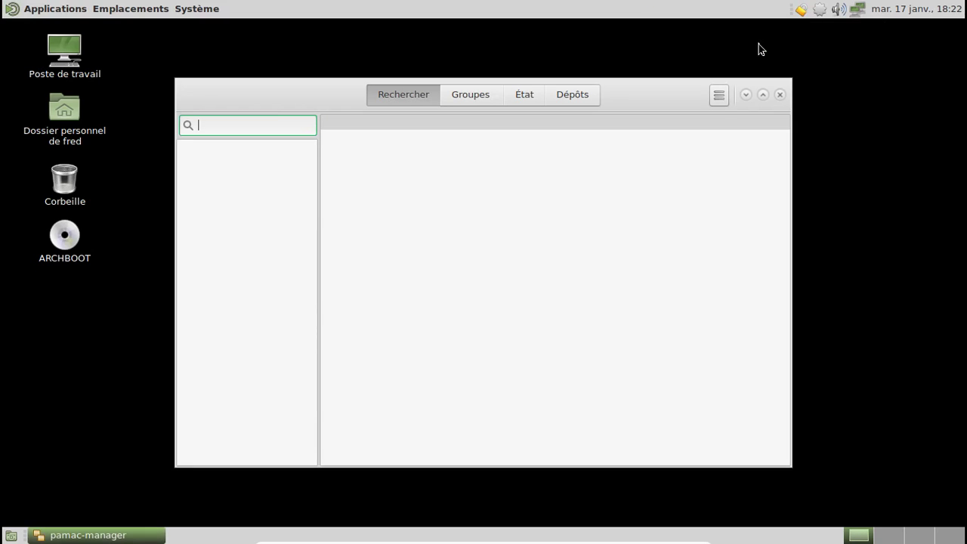
left_click(539, 94)
left_click(230, 148)
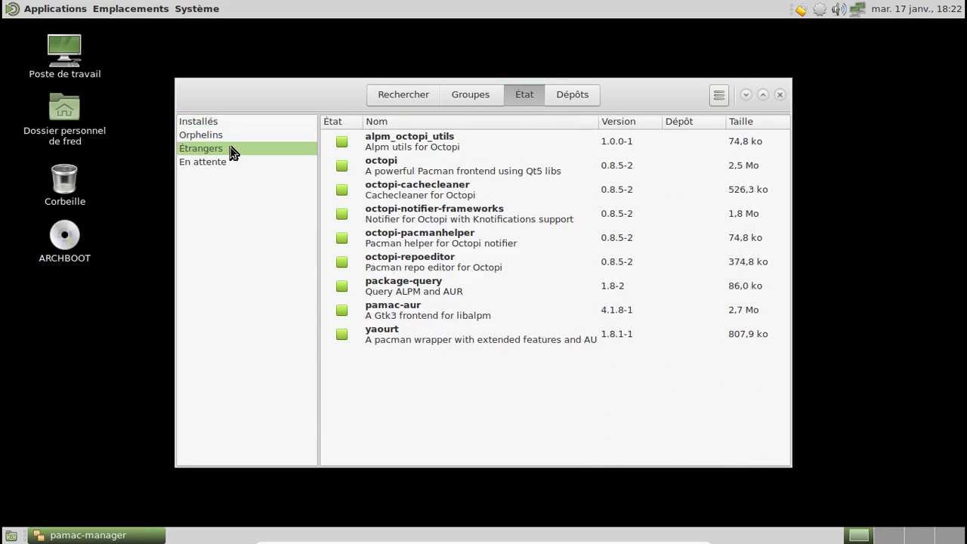
- Uninstall alpm_octopi_utils, octopi, octopi-cachecleaner, octopi-notifier-frameworks, octopi-pacmanhelper and octopi-repoeditor, validating the transaction and entering the root password
left_click(389, 141)
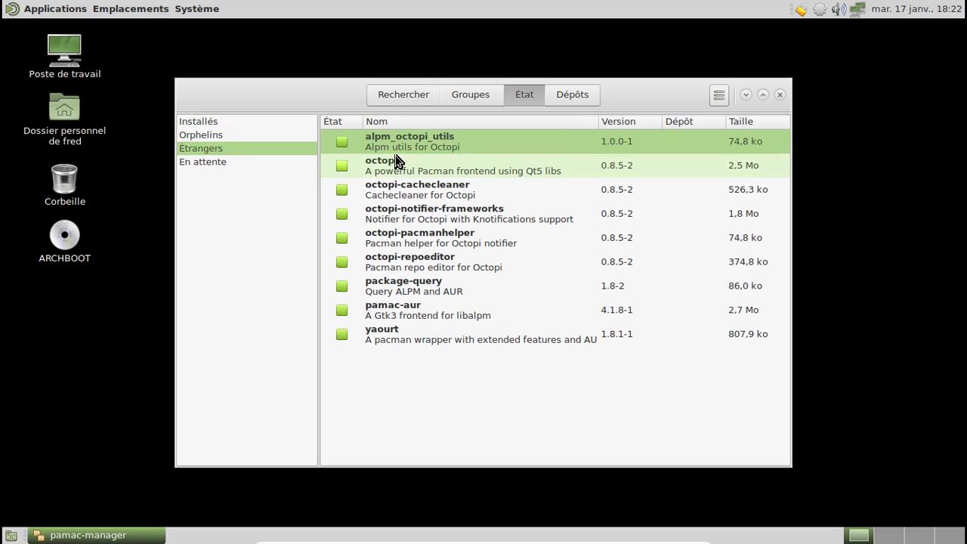
left_click_drag(396, 165, 402, 272)
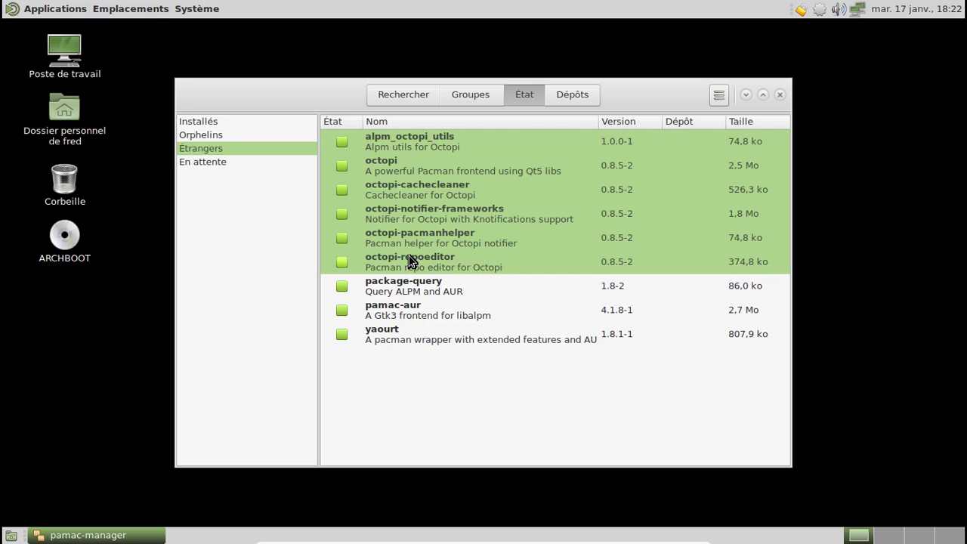
right_click(408, 256)
left_click(452, 305)
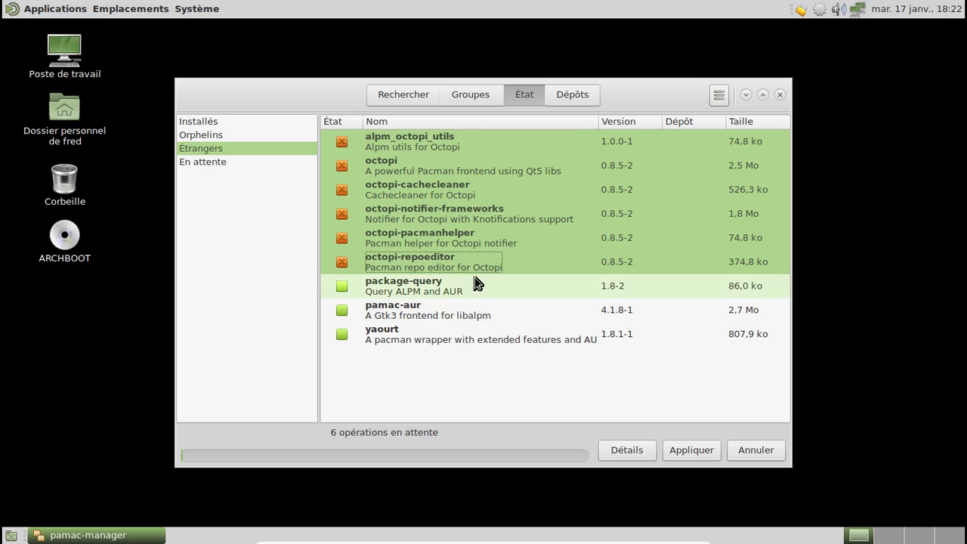
left_click(676, 450)
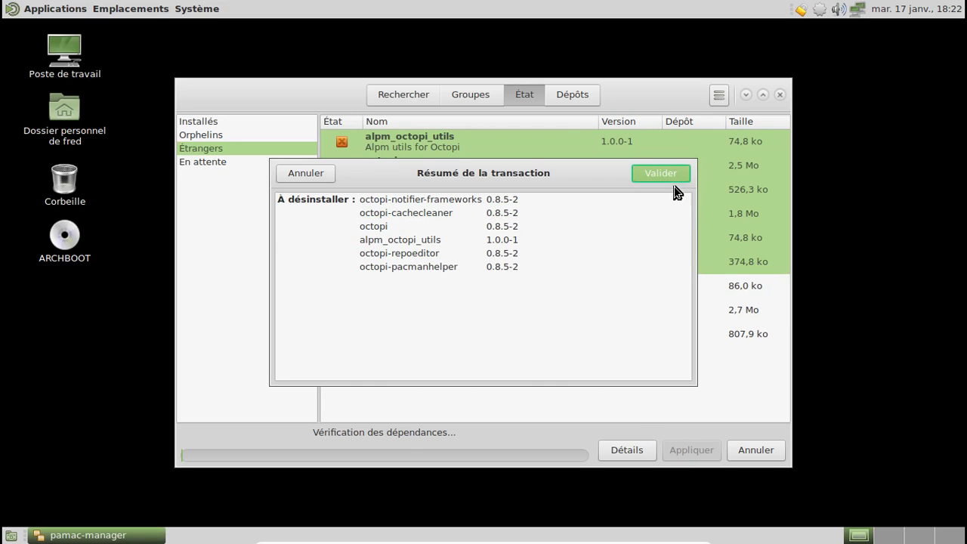
left_click(663, 175)
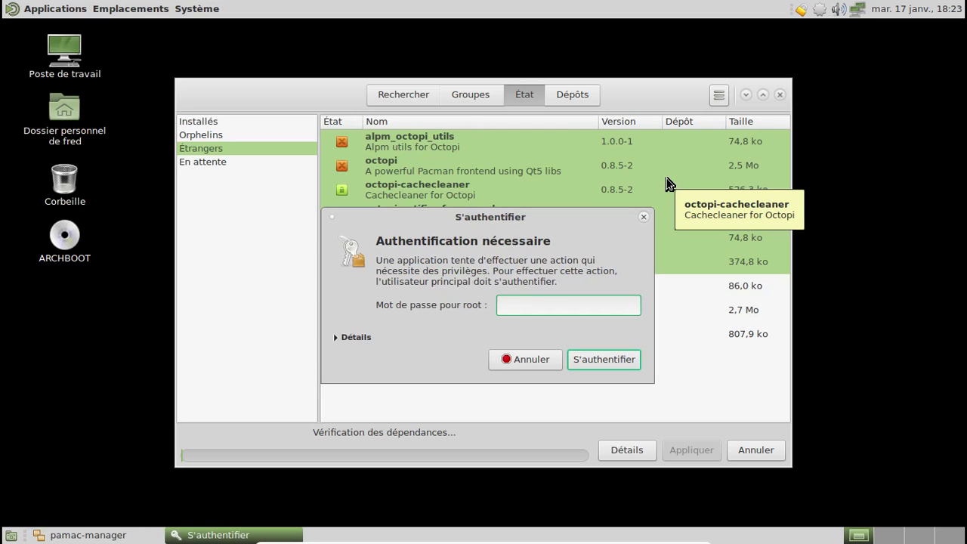
key("Return")
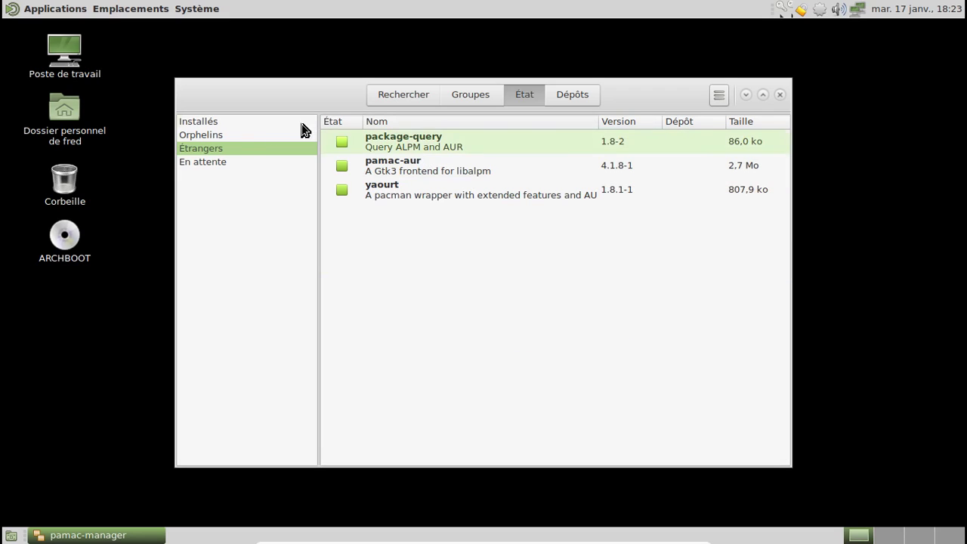
- Uninstall the orphan packages itstool and vala, validate the transaction, and close the package manager
left_click(228, 135)
left_click(433, 147)
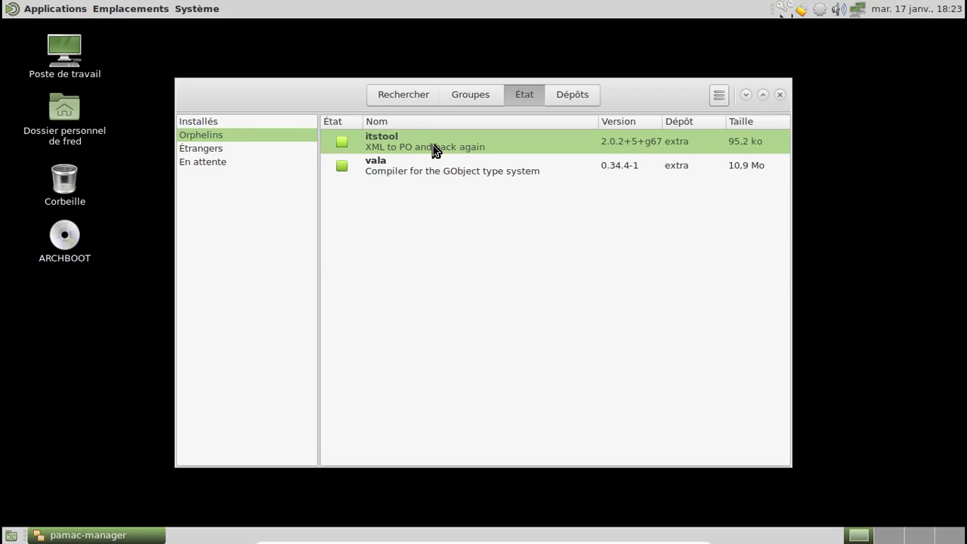
left_click(435, 169, "shift")
right_click(434, 170)
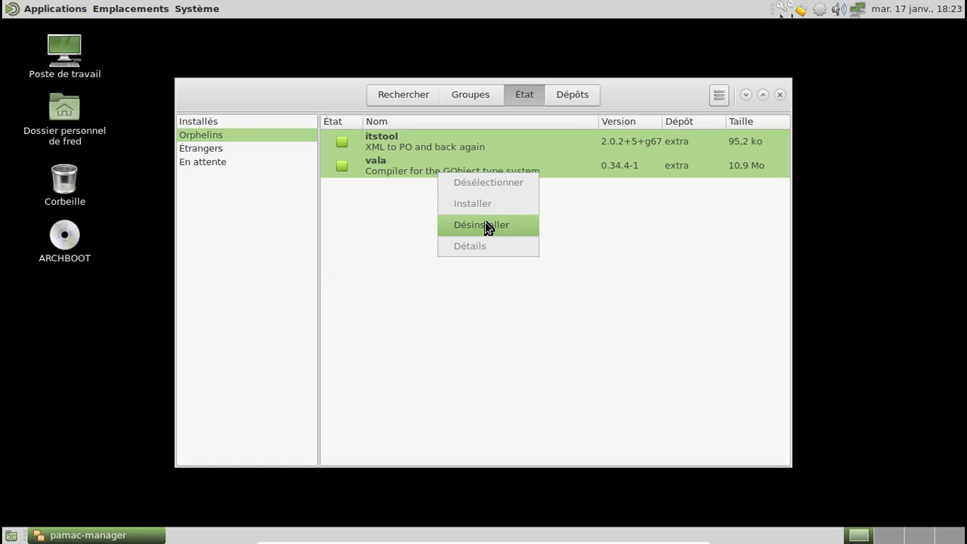
left_click(485, 225)
left_click(684, 458)
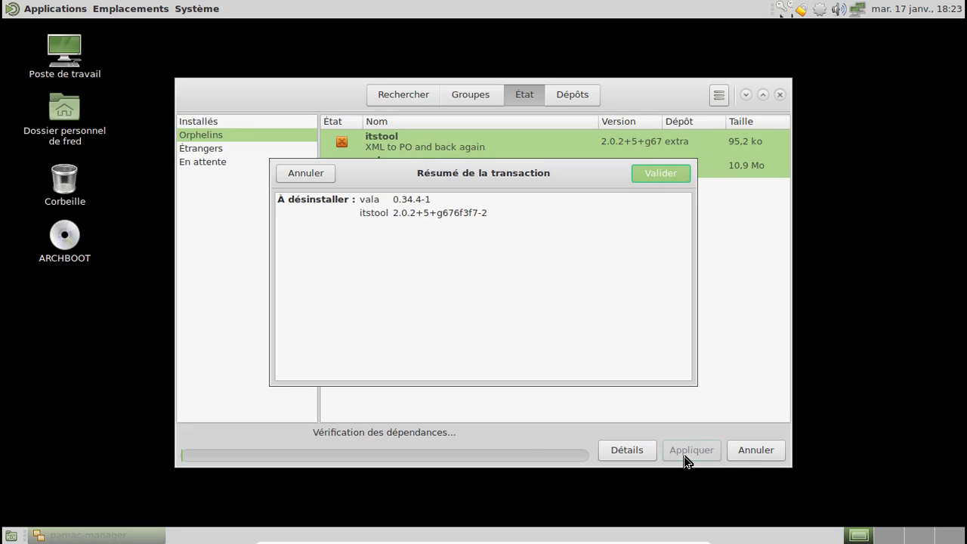
left_click(664, 177)
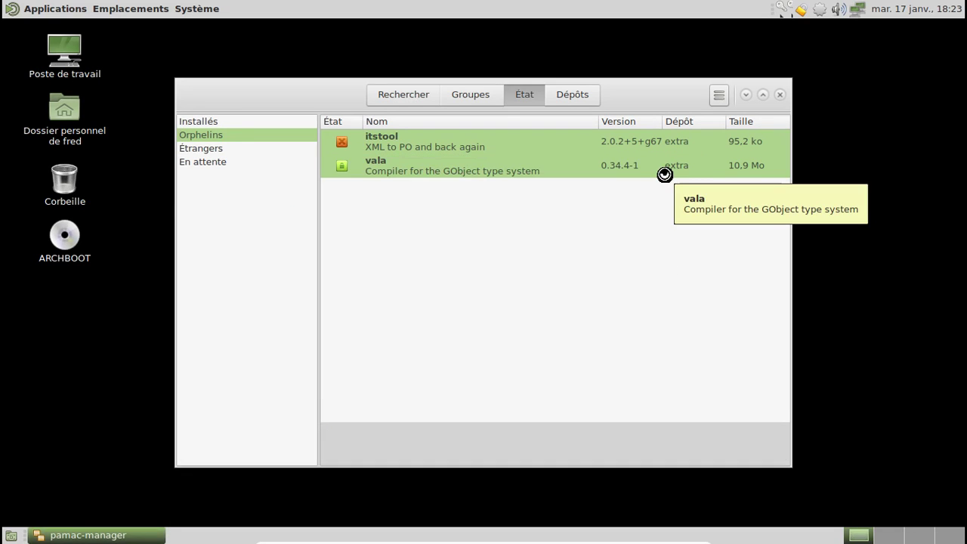
left_click(780, 95)
- Open a terminal, run sudo systemctl enable lightdm with the sudo password, and exit the terminal
left_click(75, 13)
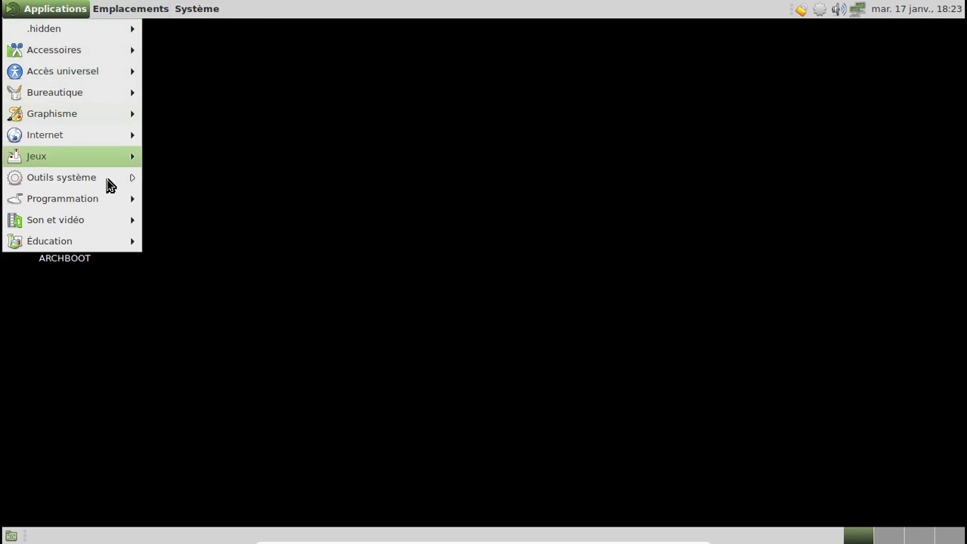
mouse_move(107, 182)
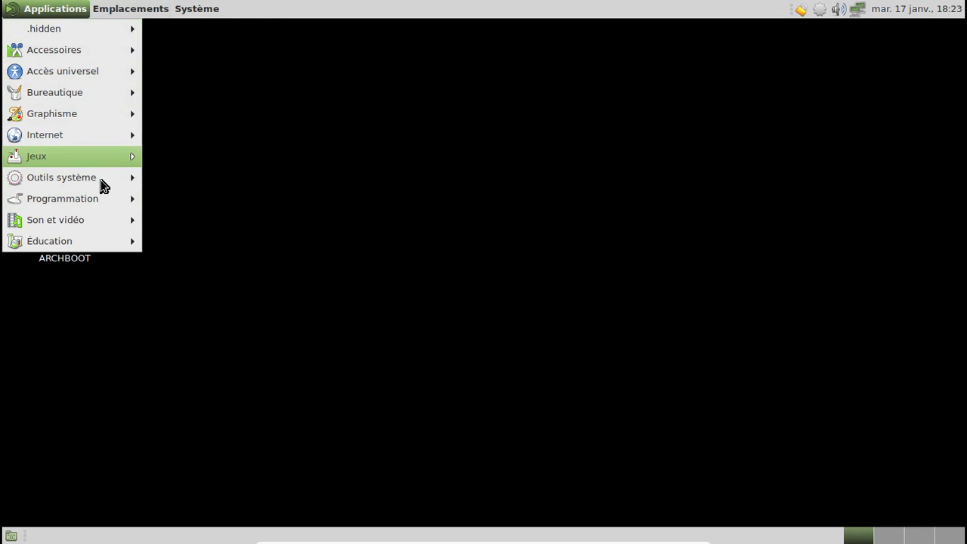
left_click(231, 492)
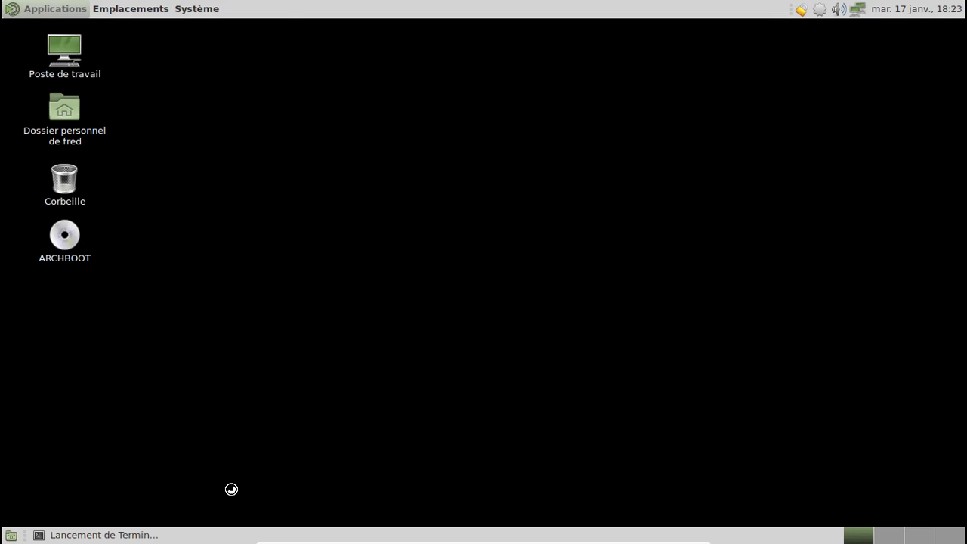
type("sudo systemctl stop sddm")
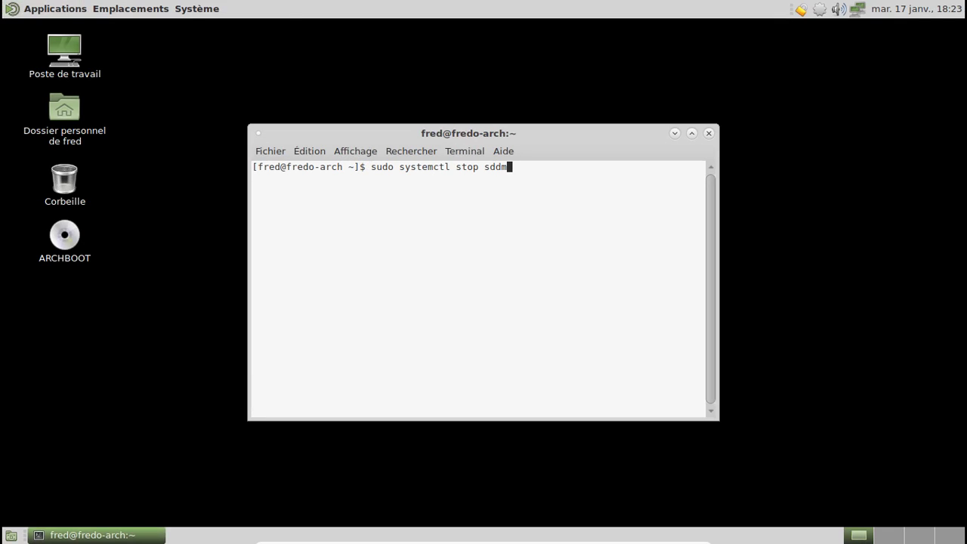
key("Up")
key("Down")
key("Up")
key("Down")
key("Up")
key("Down")
key("BackSpace")
key("BackSpace")
key("BackSpace")
key("BackSpace")
key("BackSpace")
key("BackSpace")
key("BackSpace")
key("BackSpace")
key("Return")
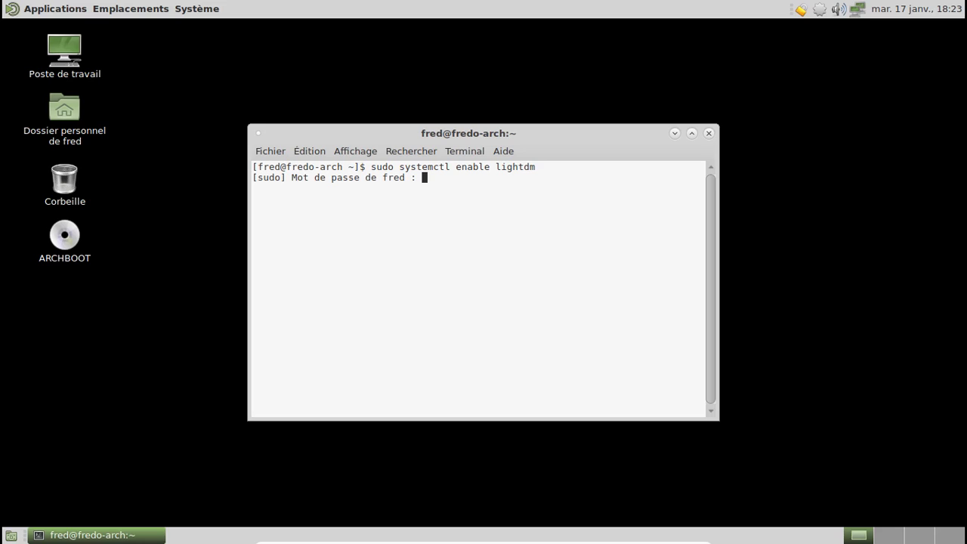
key("Return")
type("e")
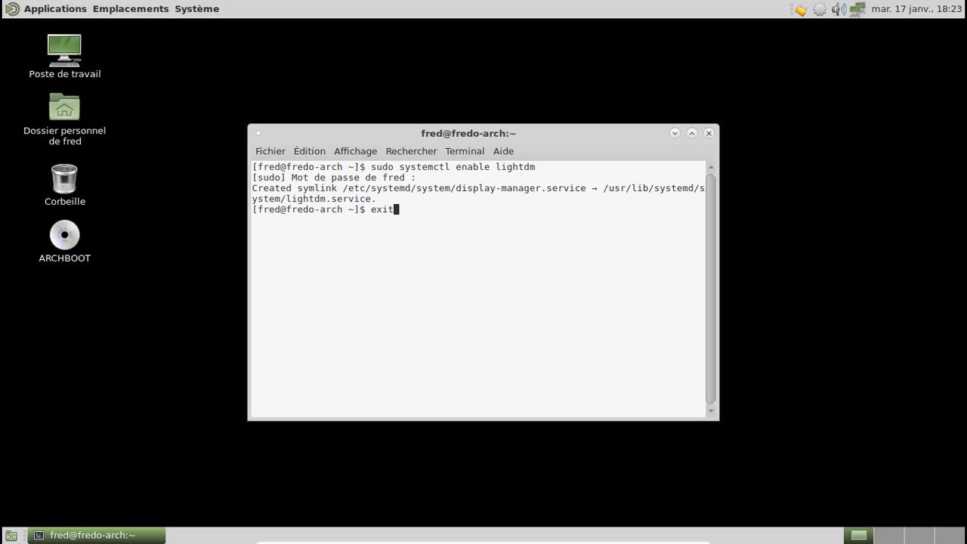
type("xit")
key("Return")
- Log out of the MATE session and log back in from the LightDM greeter with the account password
left_click(188, 7)
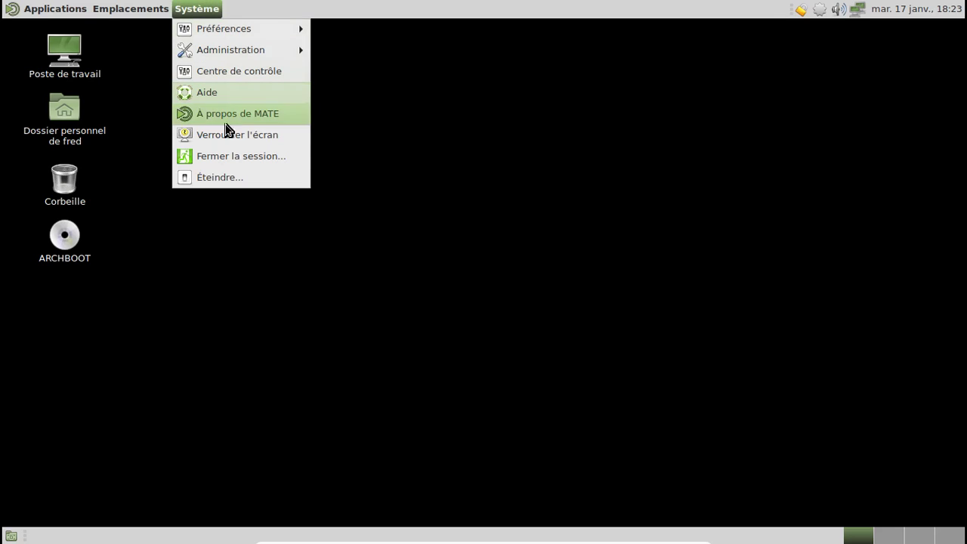
left_click(230, 160)
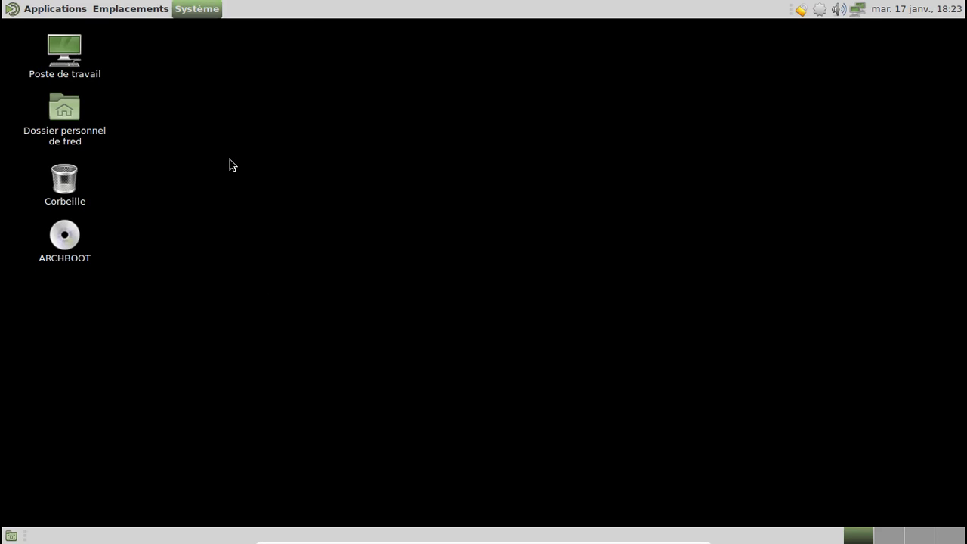
left_click(593, 340)
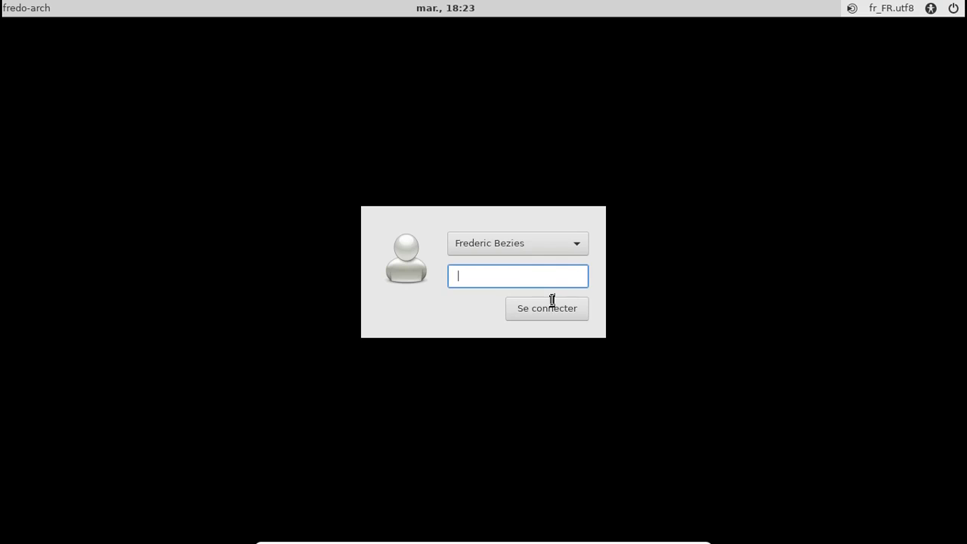
key("Return")
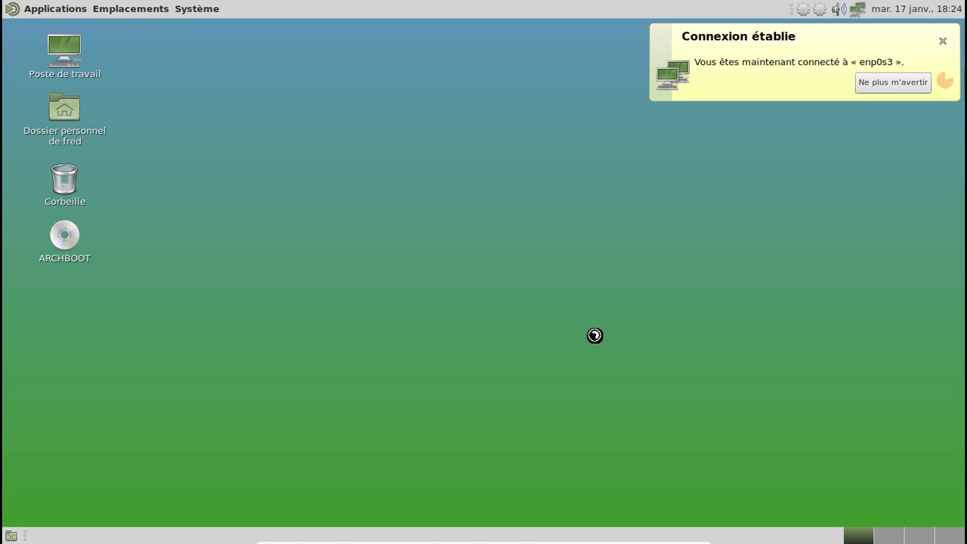
left_click(284, 199)
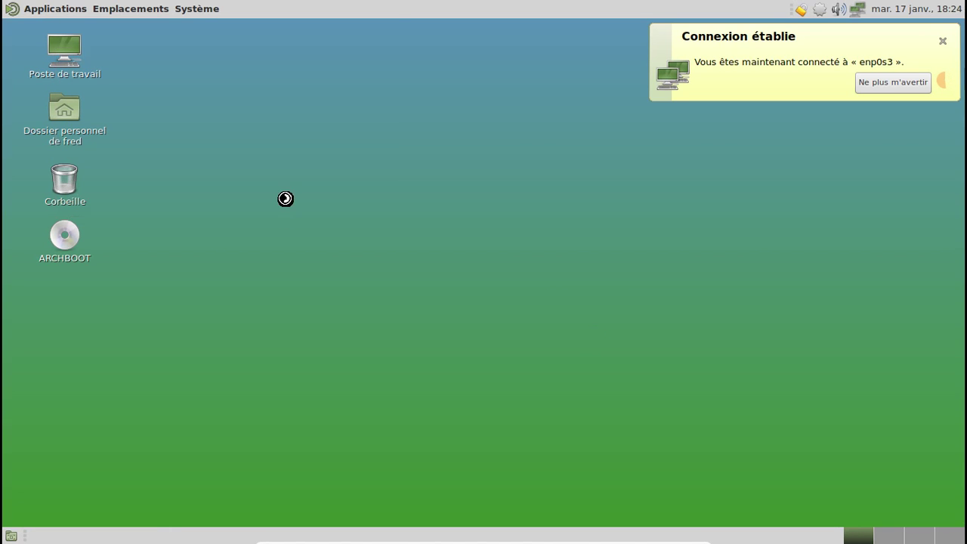
- Quit KGpg from the notification area and confirm its closing
right_click(805, 10)
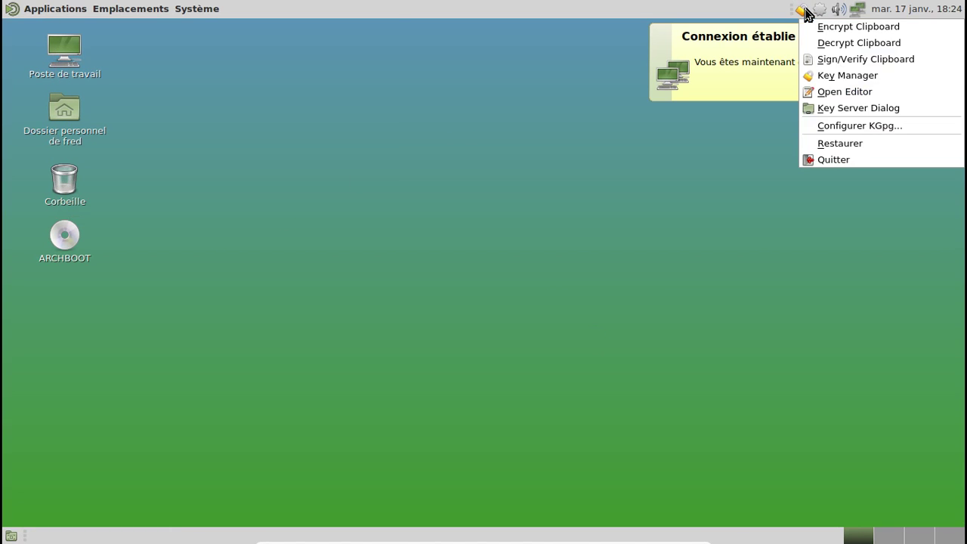
left_click(823, 162)
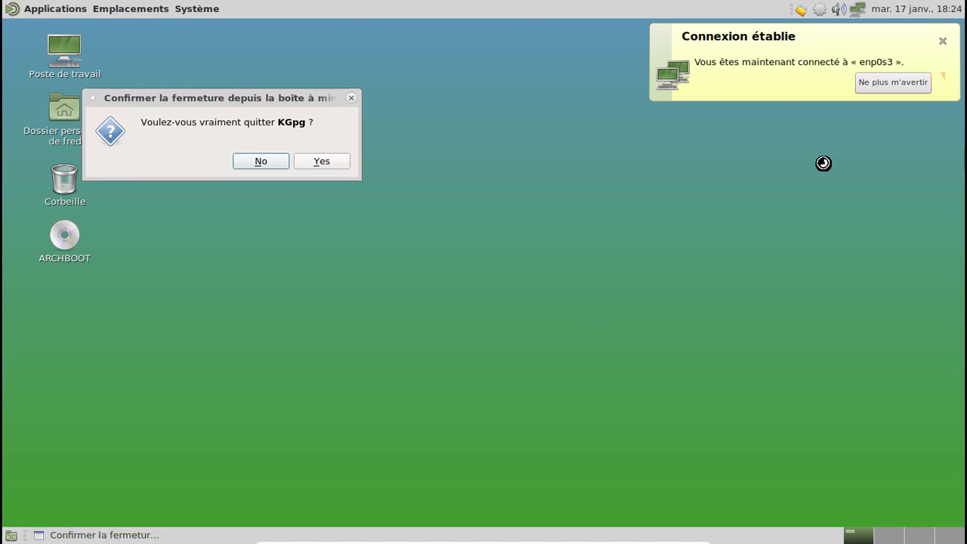
left_click(321, 162)
- Search the pamac package manager for plasma and mark plasma-desktop, -framework, -integration, -nm, -pa, -sdk, -workspace and -workspace-wallpapers for uninstallation
right_click(817, 9)
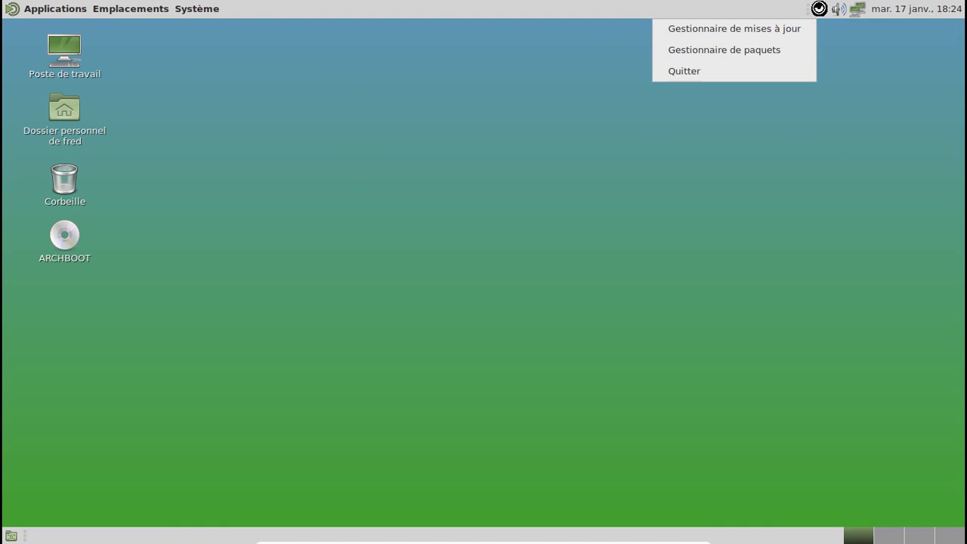
left_click(728, 49)
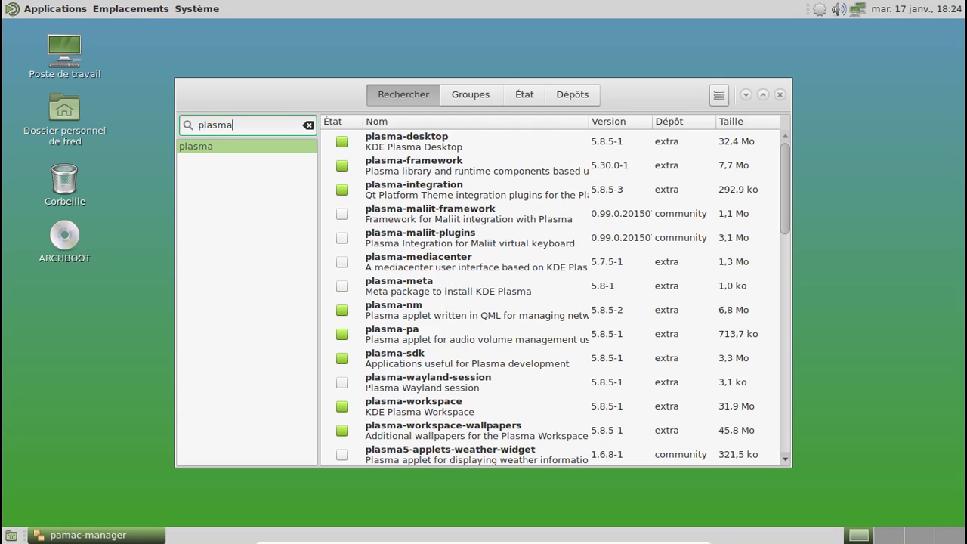
left_click(434, 136)
left_click(436, 166, "shift")
left_click(431, 192, "ctrl")
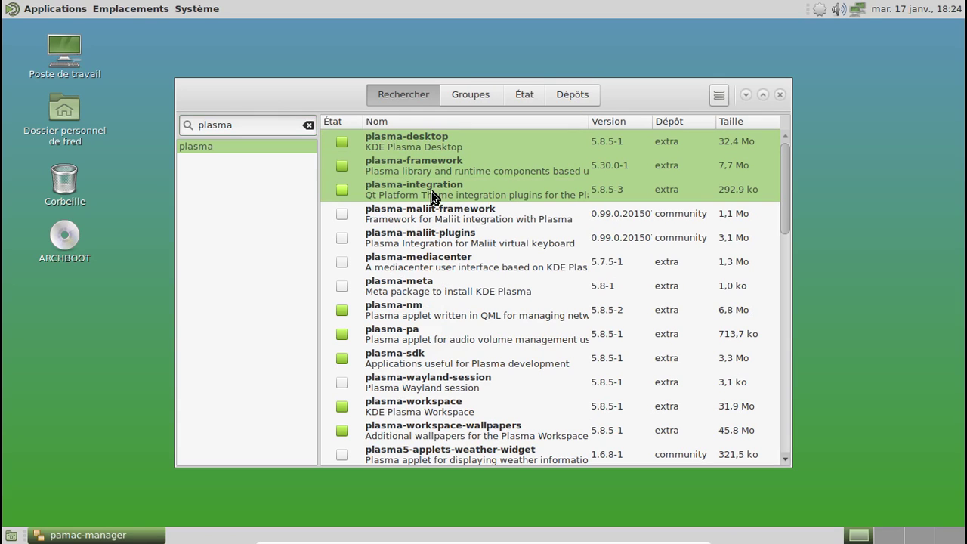
left_click(412, 310, "ctrl")
left_click(408, 333, "ctrl")
left_click(408, 357, "ctrl")
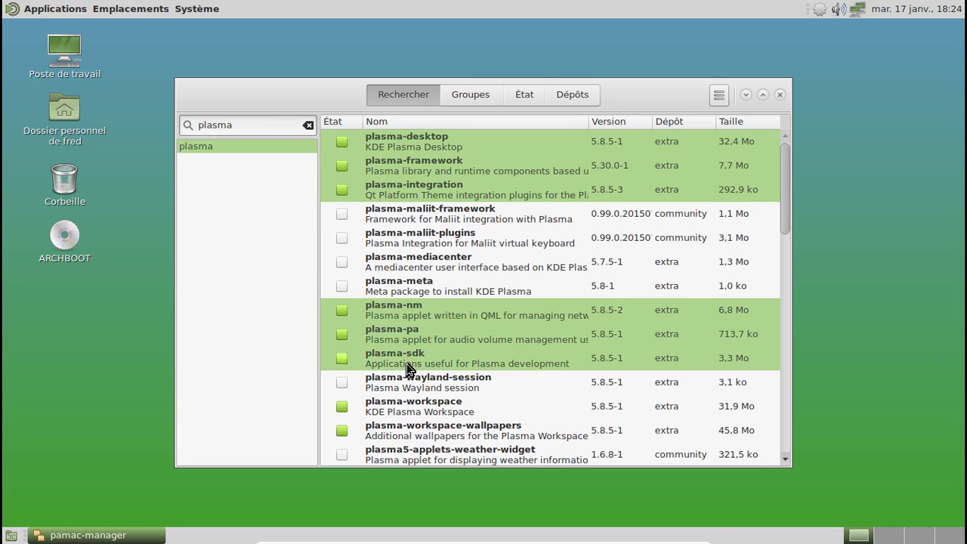
left_click(411, 406, "ctrl")
left_click(414, 428, "ctrl")
right_click(414, 428)
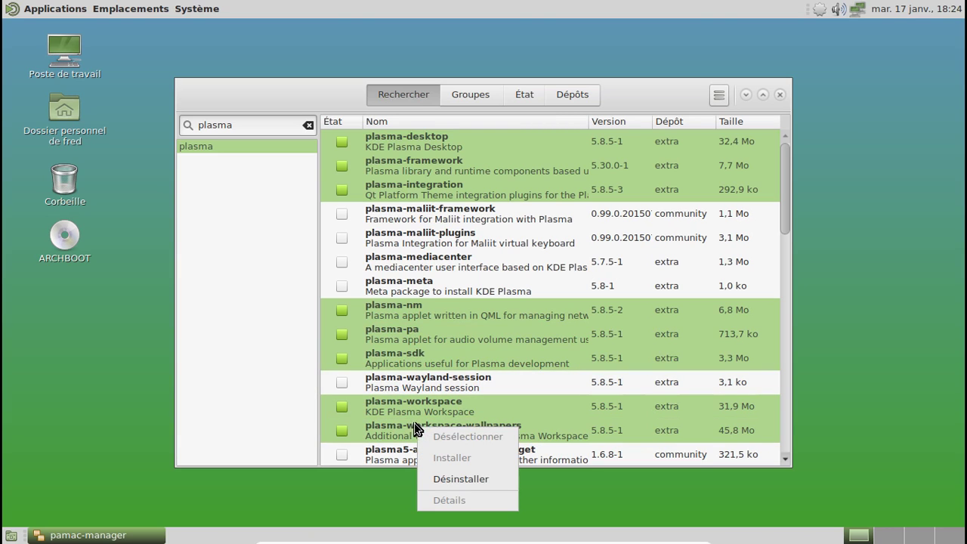
left_click(457, 480)
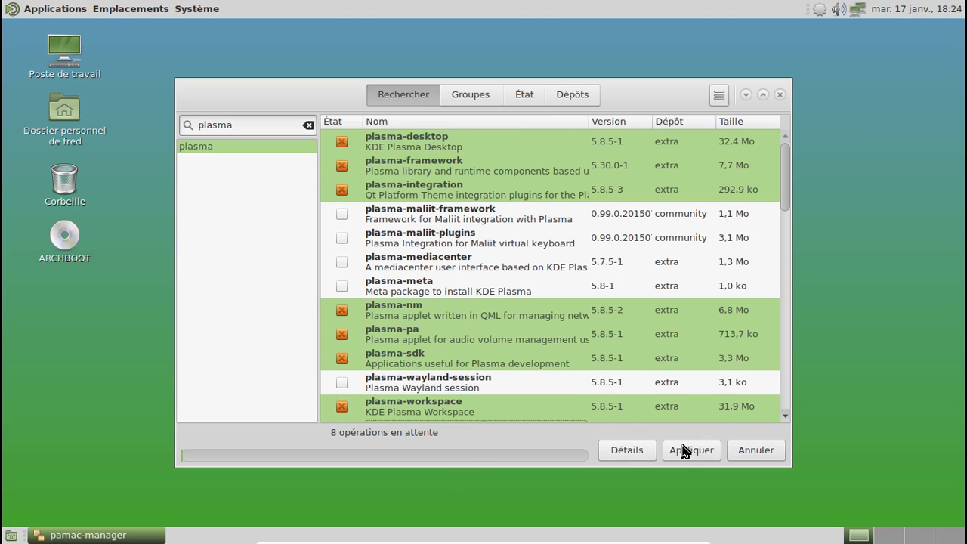
- Apply the pending Plasma removals, dismiss the dependency warning, validate the transaction, and authenticate with the root password
scroll(513, 268, "down", 5)
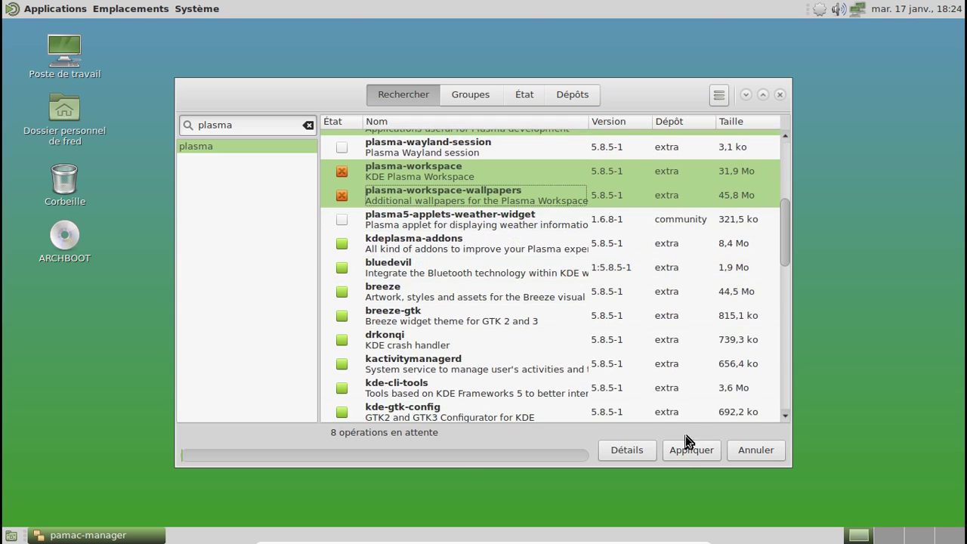
left_click(687, 451)
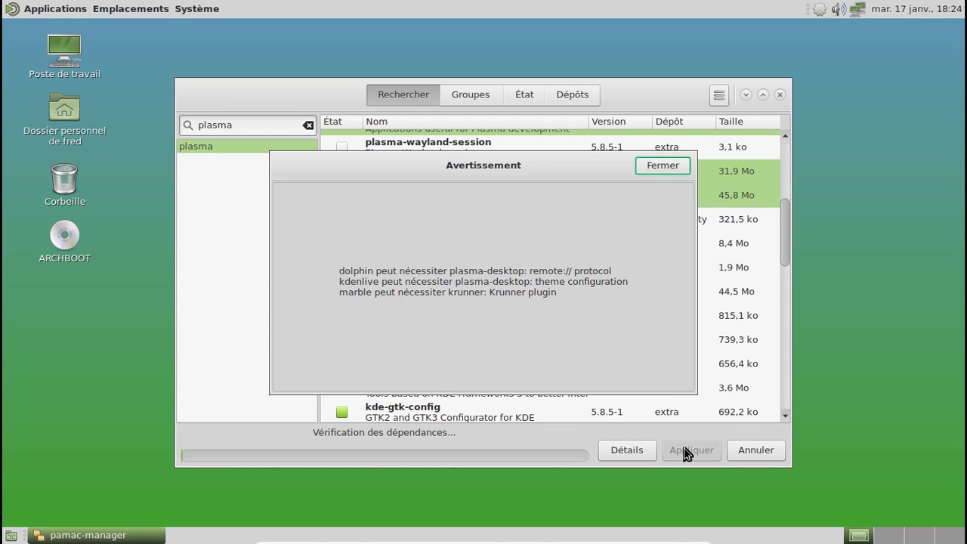
left_click(662, 166)
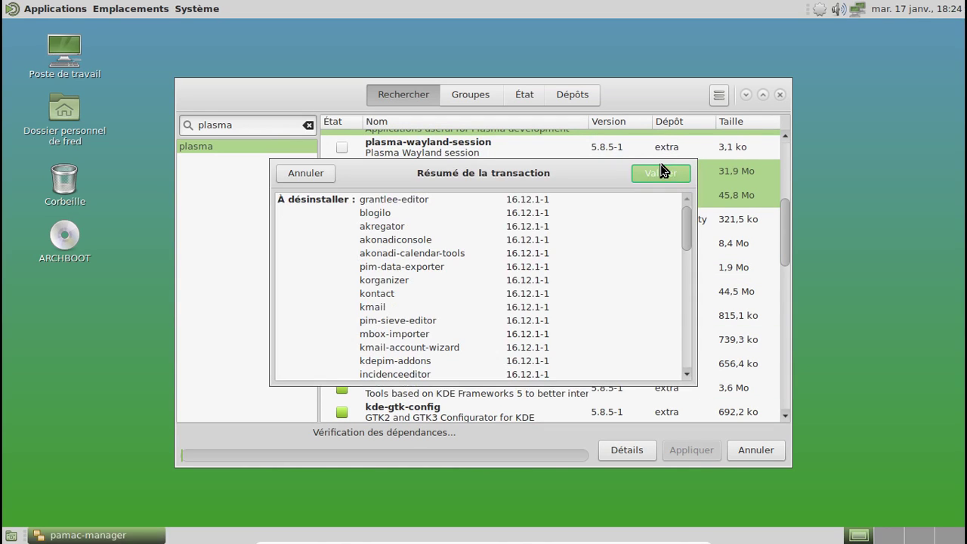
left_click(649, 174)
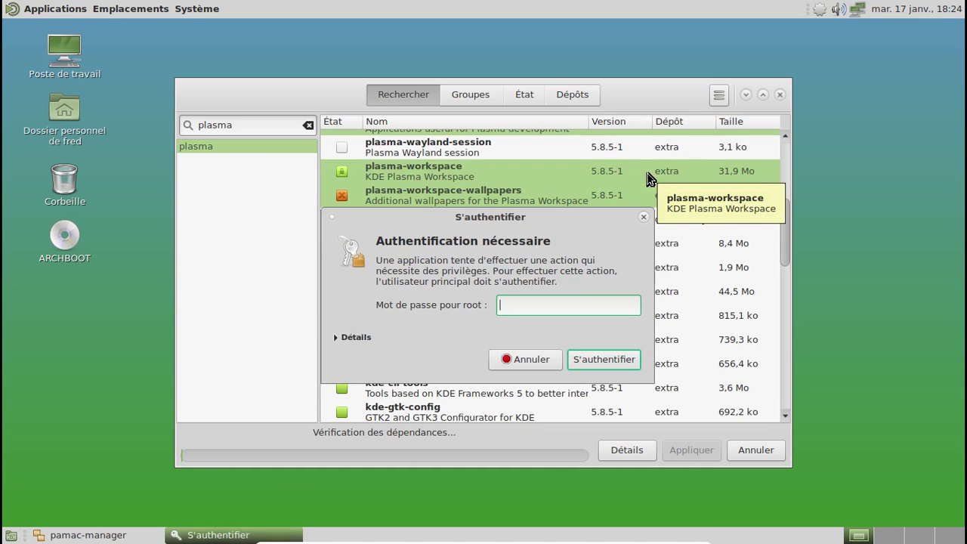
type("••••••••")
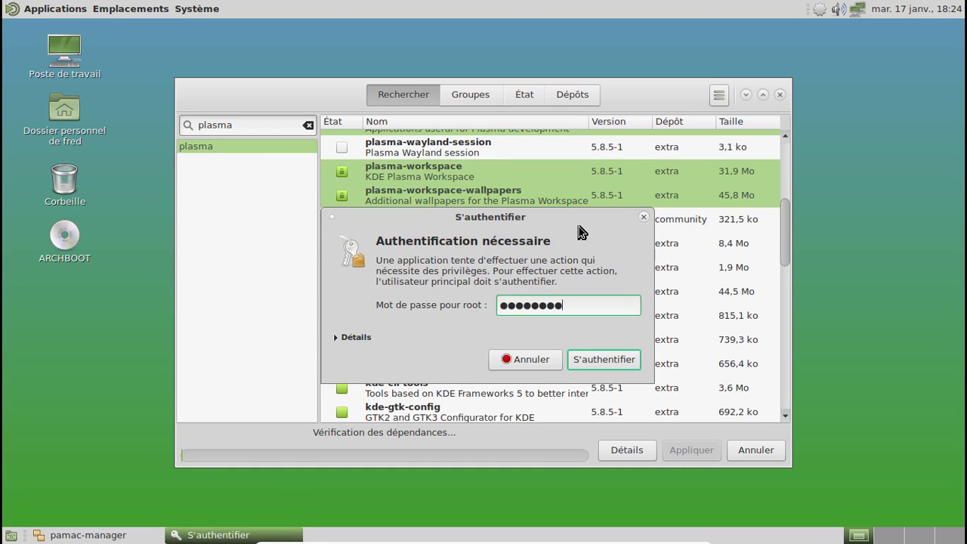
key("Return")
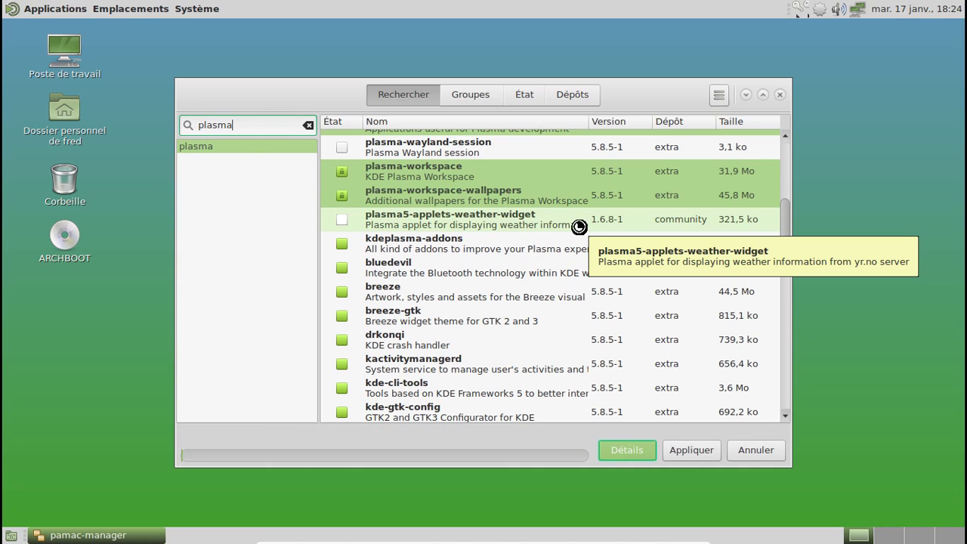
- Display the plasma package group and look through its installed packages
left_click(474, 96)
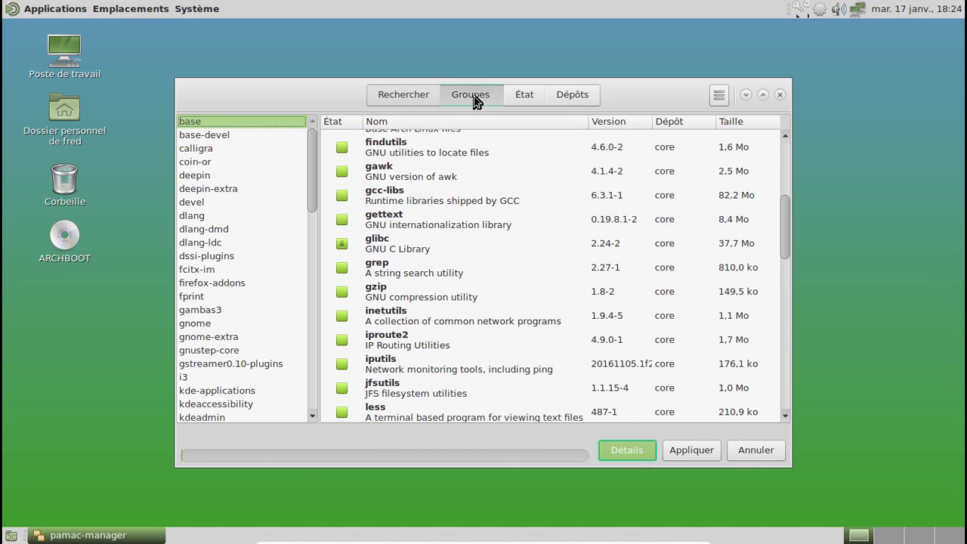
scroll(262, 272, "down", 7)
scroll(262, 273, "down", 10)
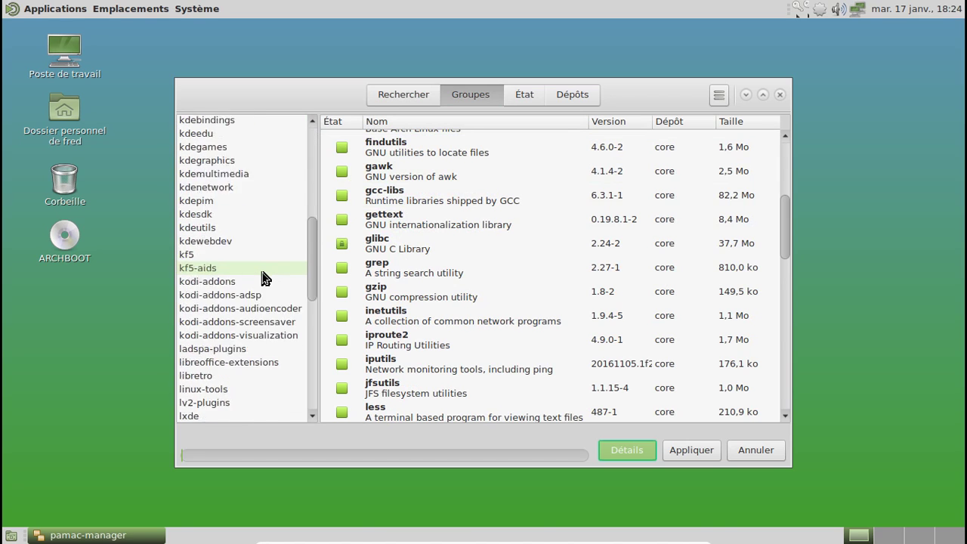
scroll(262, 273, "up", 6)
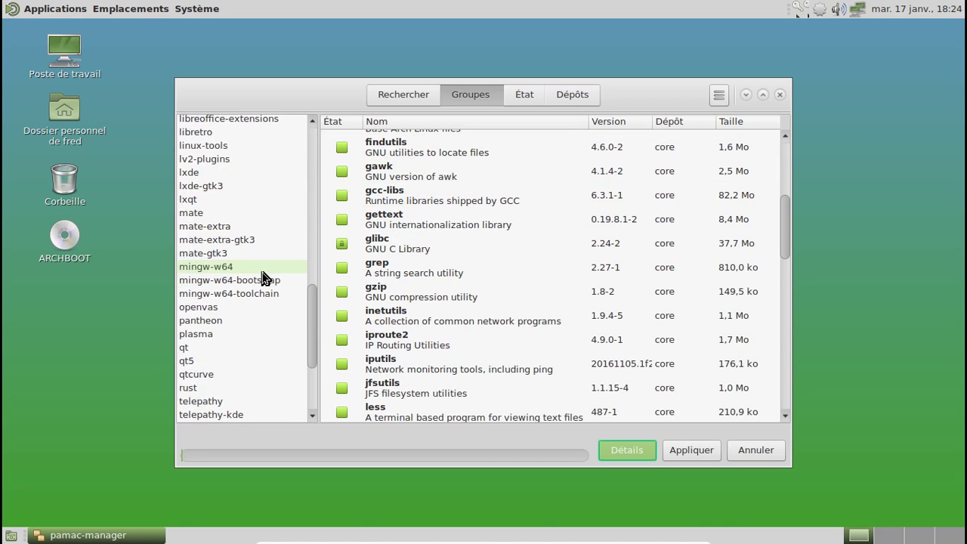
scroll(262, 273, "down", 4)
left_click(239, 294)
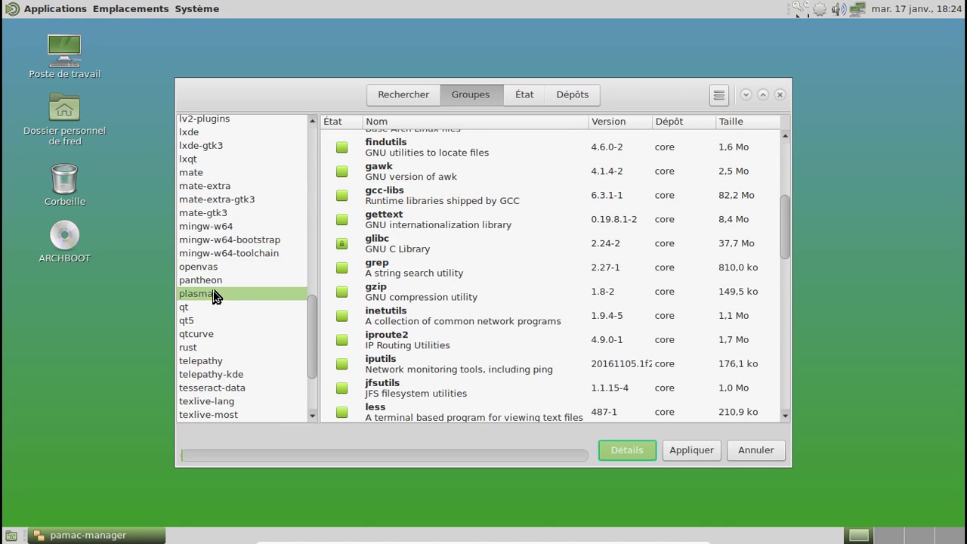
scroll(565, 236, "up", 5)
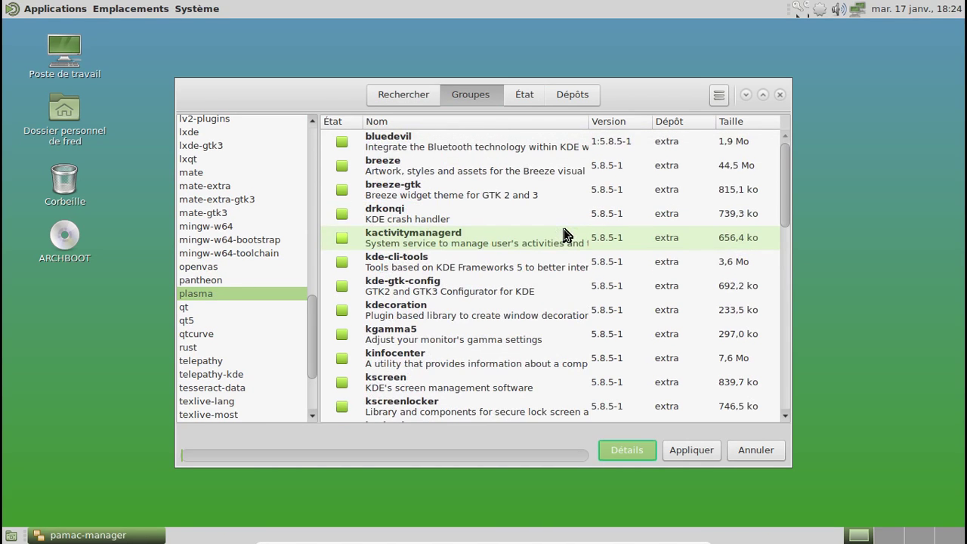
scroll(565, 236, "down", 8)
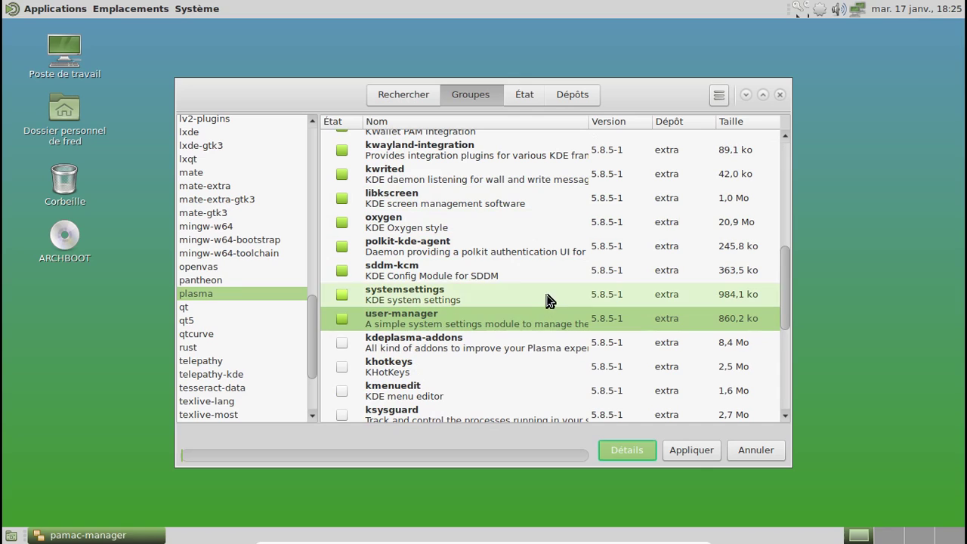
left_click_drag(785, 272, 772, 134)
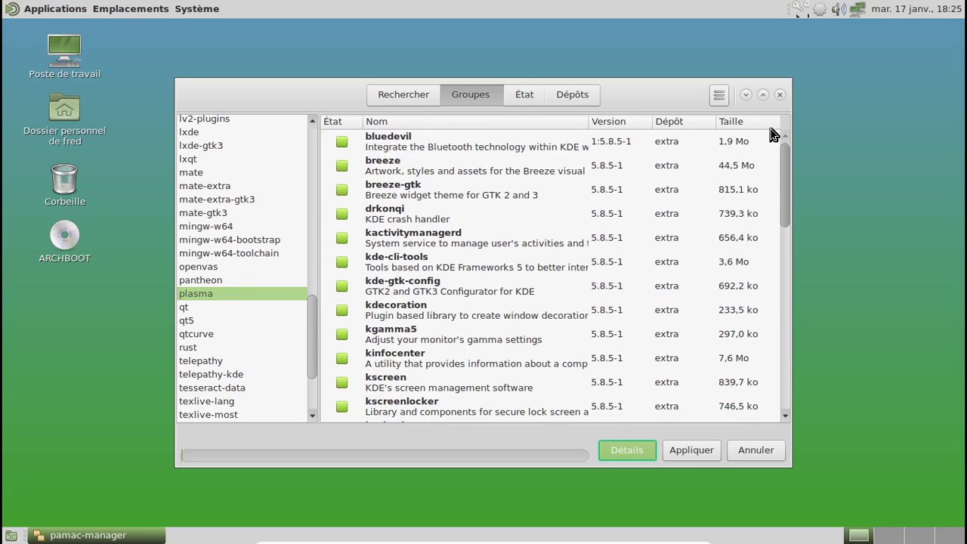
- Uninstall all packages of the plasma group, validate the transaction, and check the group's list for remaining installed packages
key("ctrl+a")
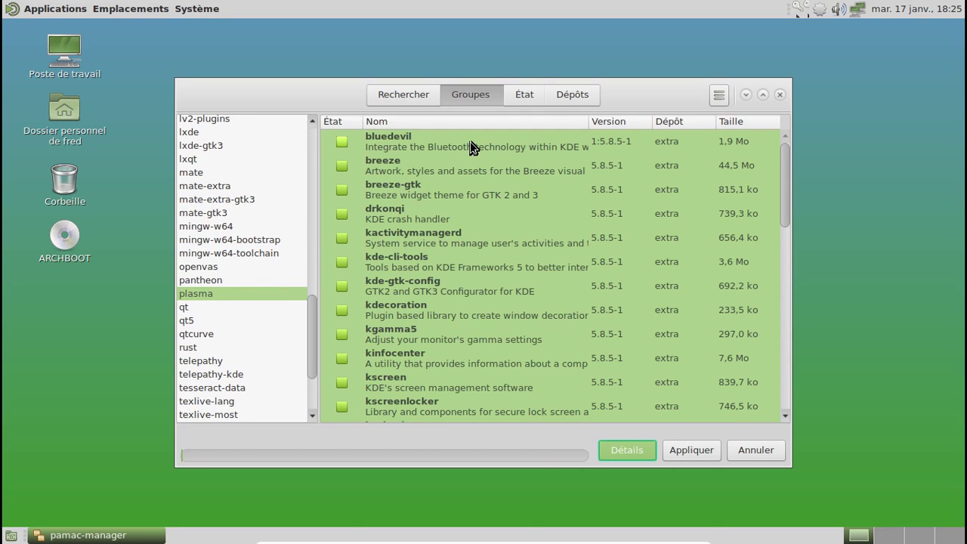
right_click(473, 146)
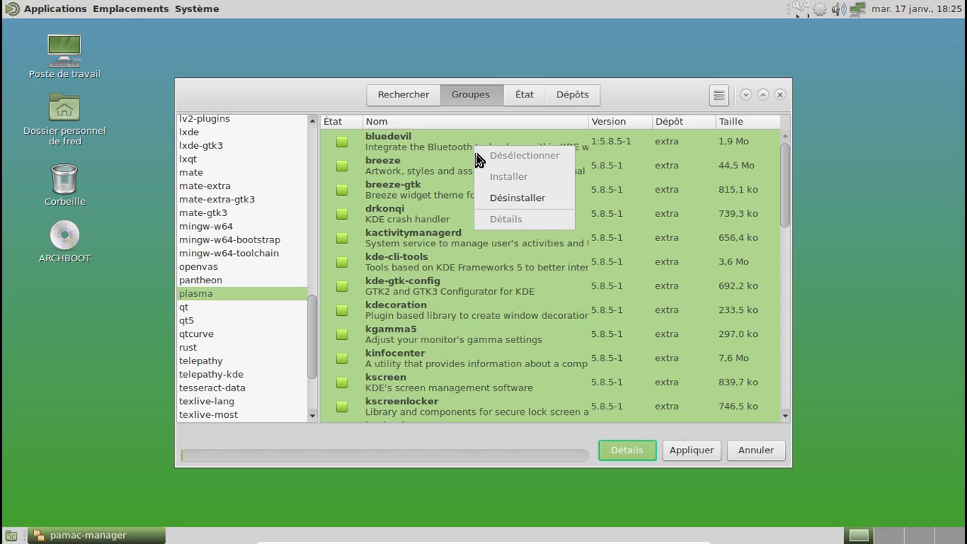
left_click(521, 198)
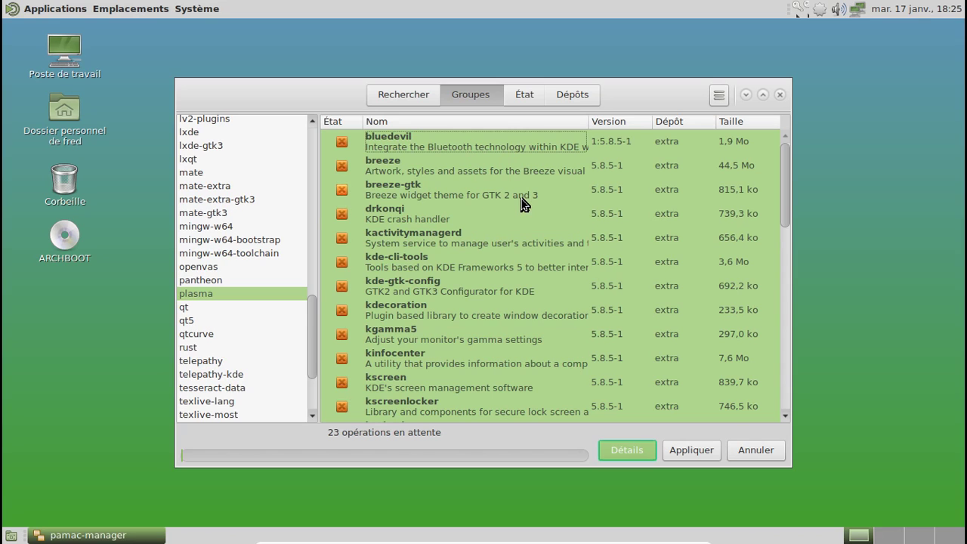
left_click(699, 448)
left_click(659, 166)
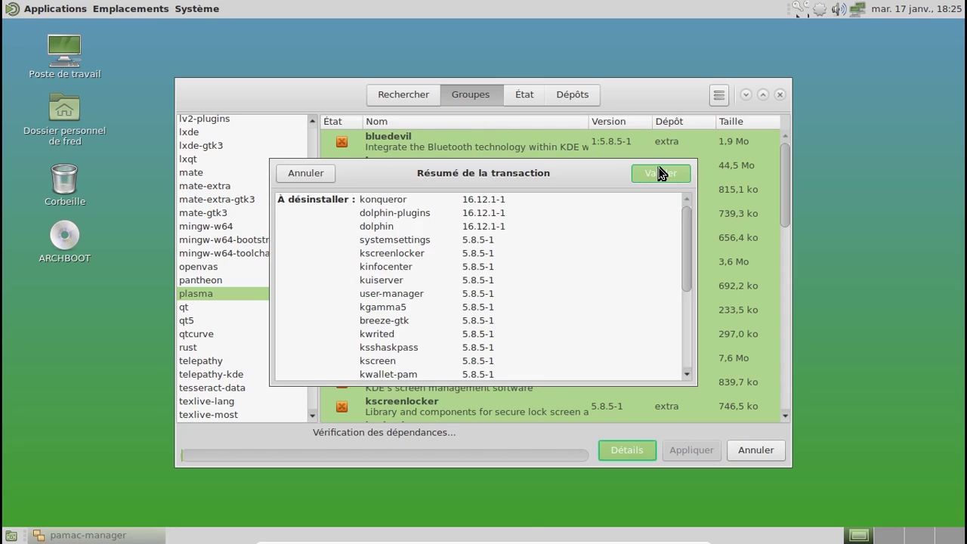
left_click_drag(685, 234, 686, 323)
left_click(658, 174)
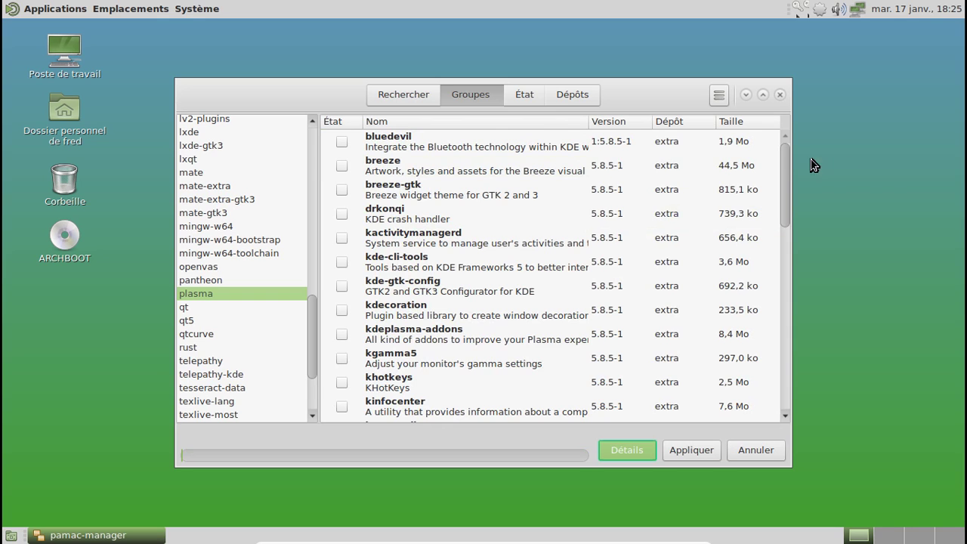
left_click_drag(785, 189, 786, 377)
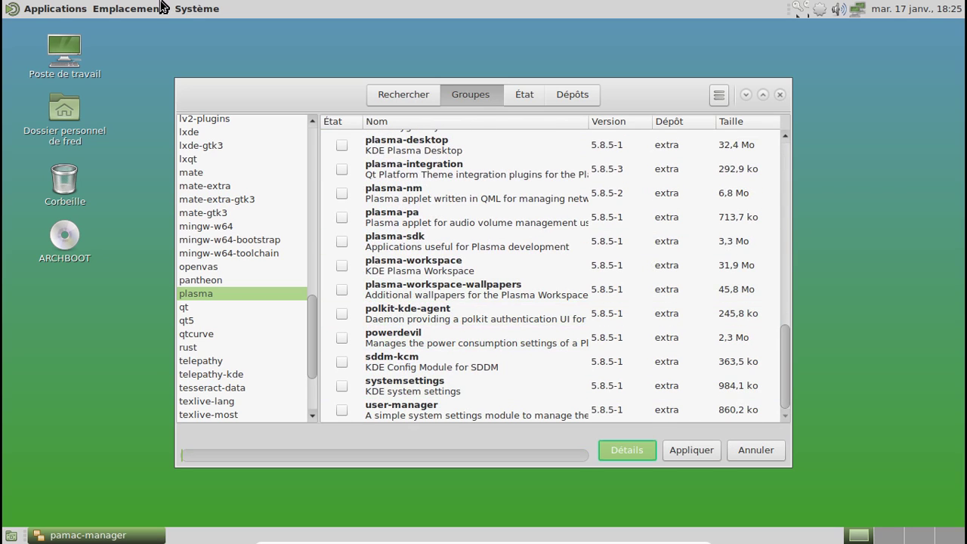
left_click(55, 11)
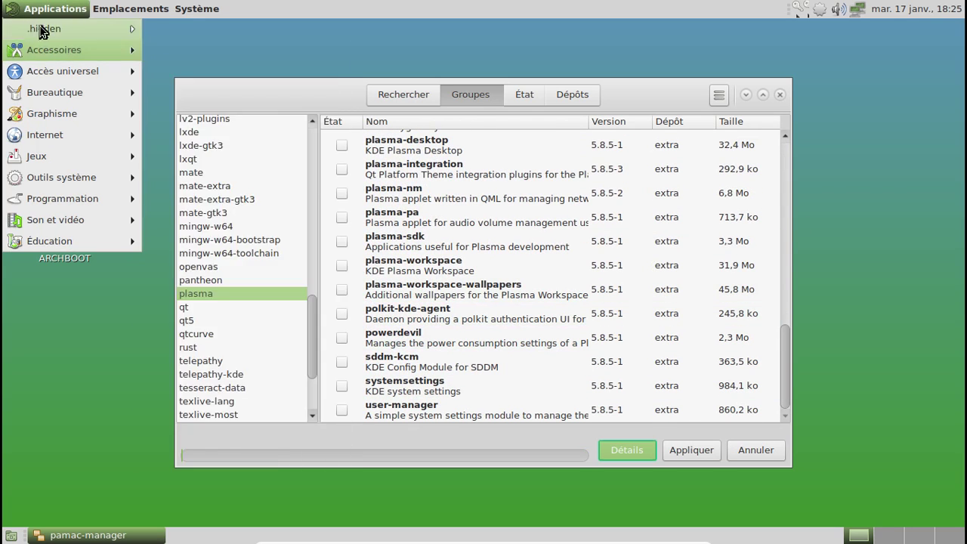
left_click(26, 10)
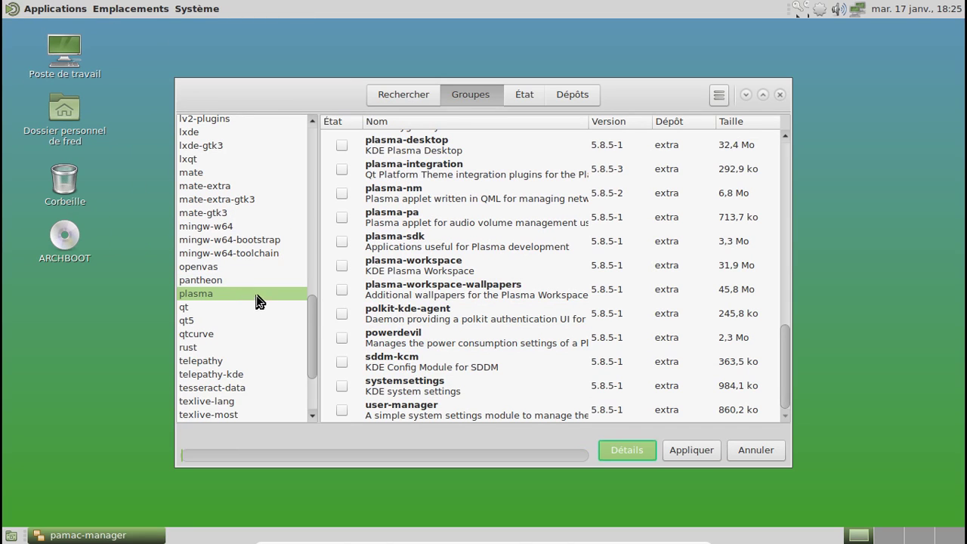
- Show the kde-applications package group and look through it for the first and last installed packages
left_click_drag(309, 319, 305, 209)
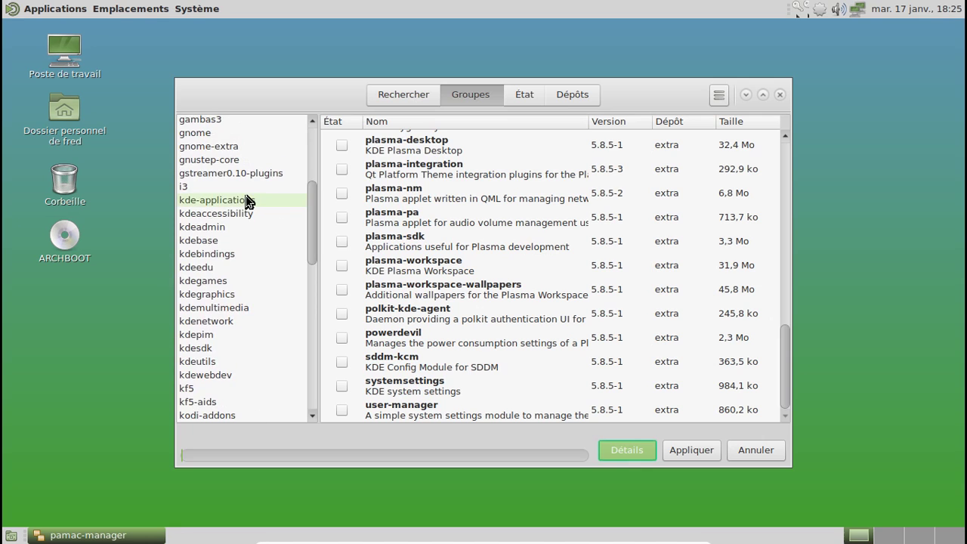
left_click(249, 201)
scroll(780, 195, "up", 1)
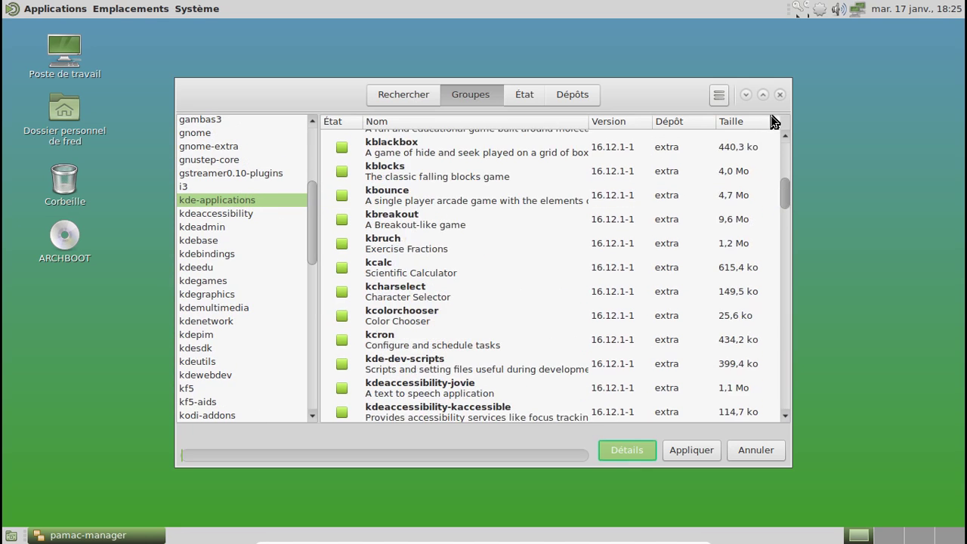
scroll(773, 122, "up", 3)
scroll(766, 313, "down", 20)
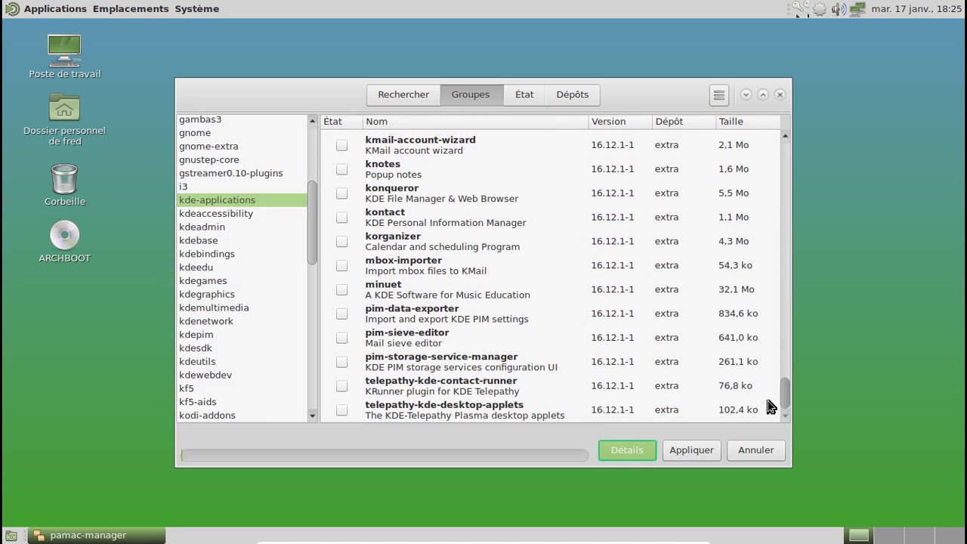
scroll(771, 406, "up", 5)
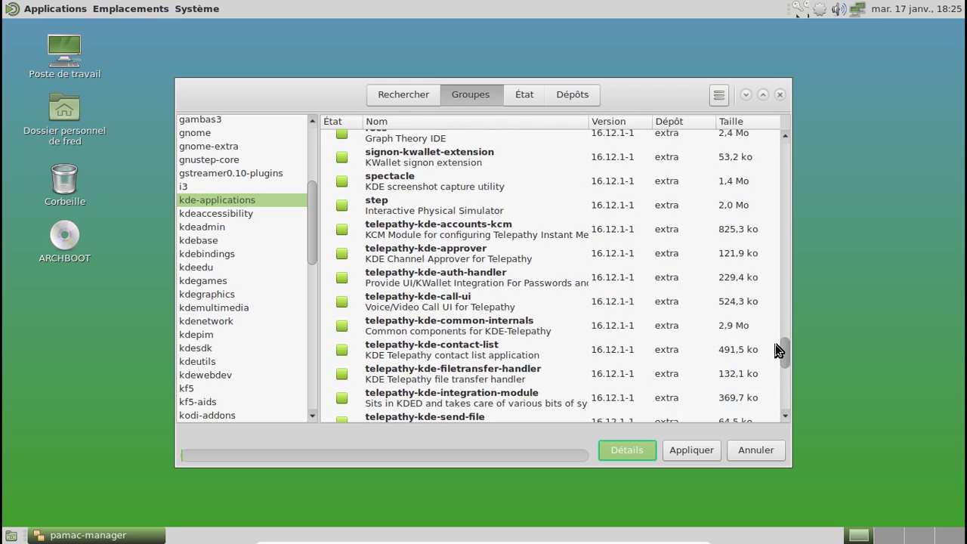
scroll(779, 352, "down", 4)
left_click(520, 310)
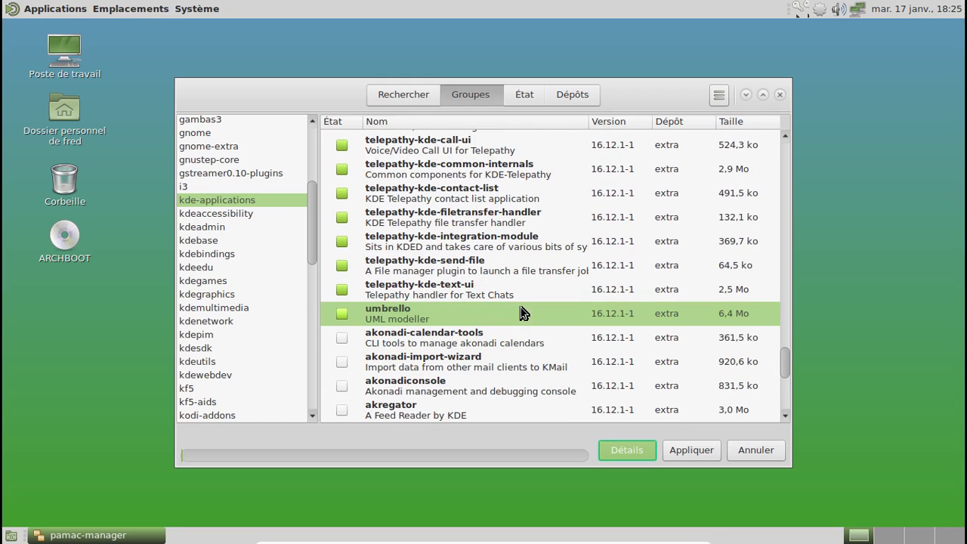
left_click_drag(785, 361, 785, 145)
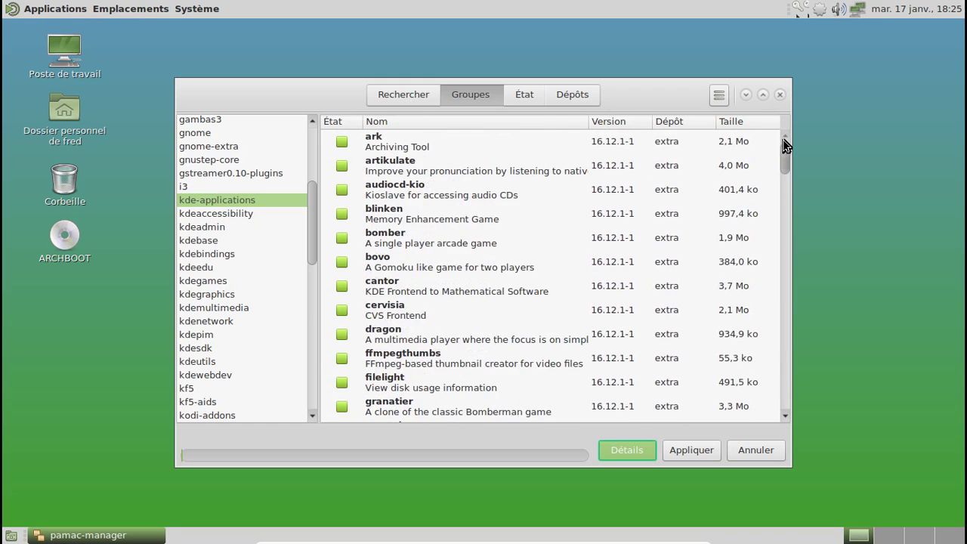
- Mark every installed kde-applications package from ark through umbrello for uninstallation
left_click(488, 145)
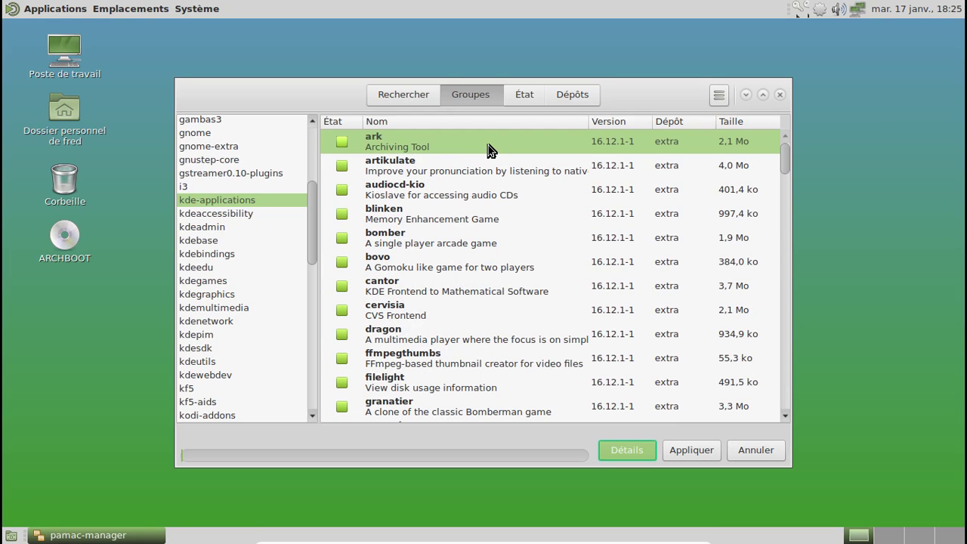
left_click_drag(785, 156, 780, 360)
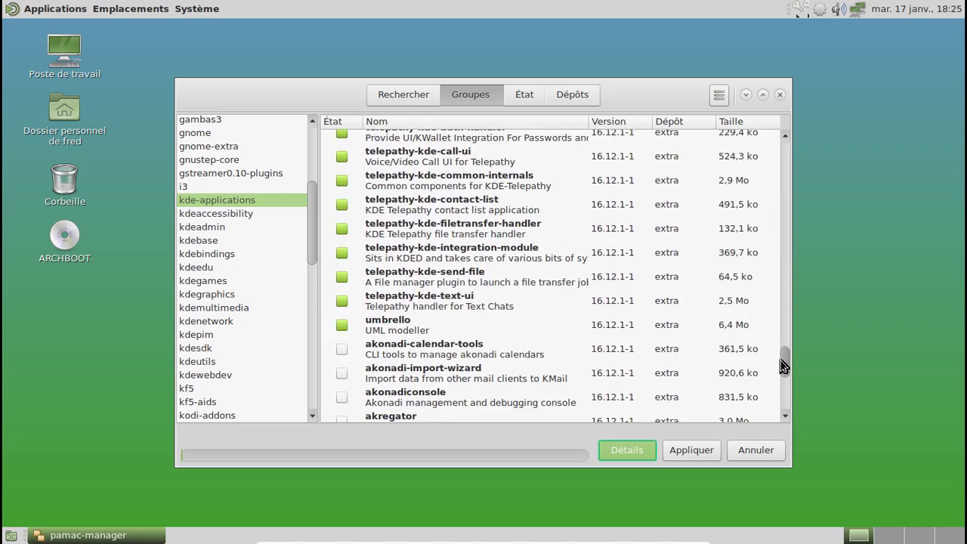
left_click(552, 329, "shift")
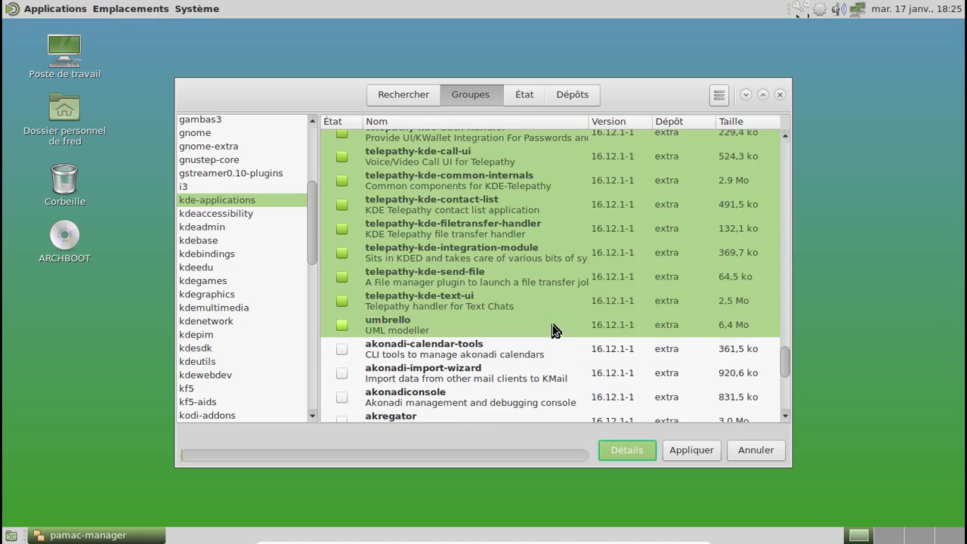
right_click(408, 325)
left_click(450, 377)
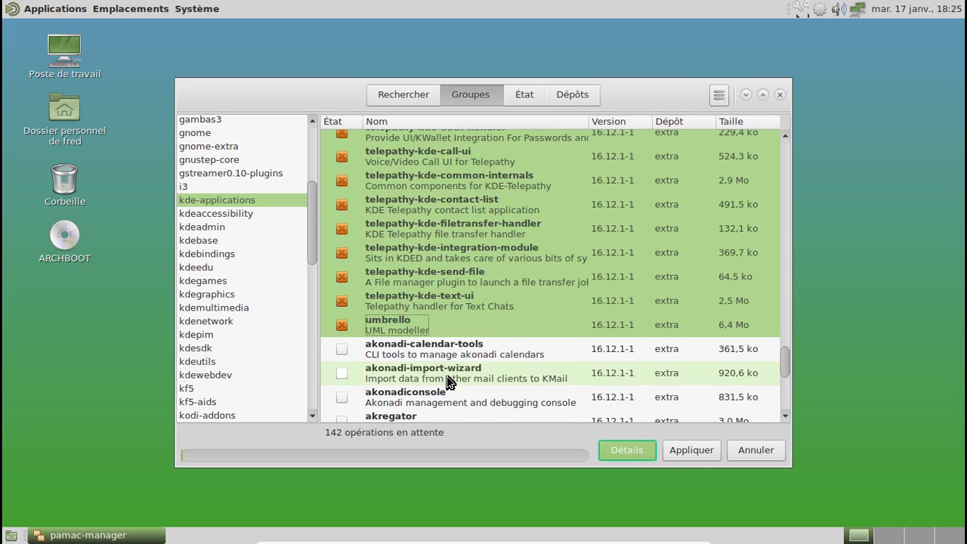
- Apply the pending kde-applications removals, closing the optional-dependency warning and checking the transaction summary through to its end
left_click(675, 451)
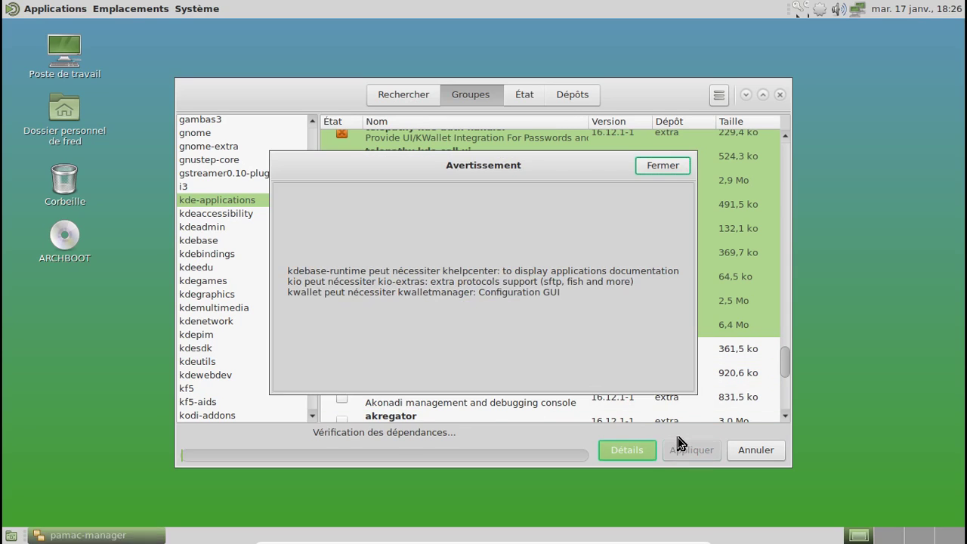
left_click(675, 171)
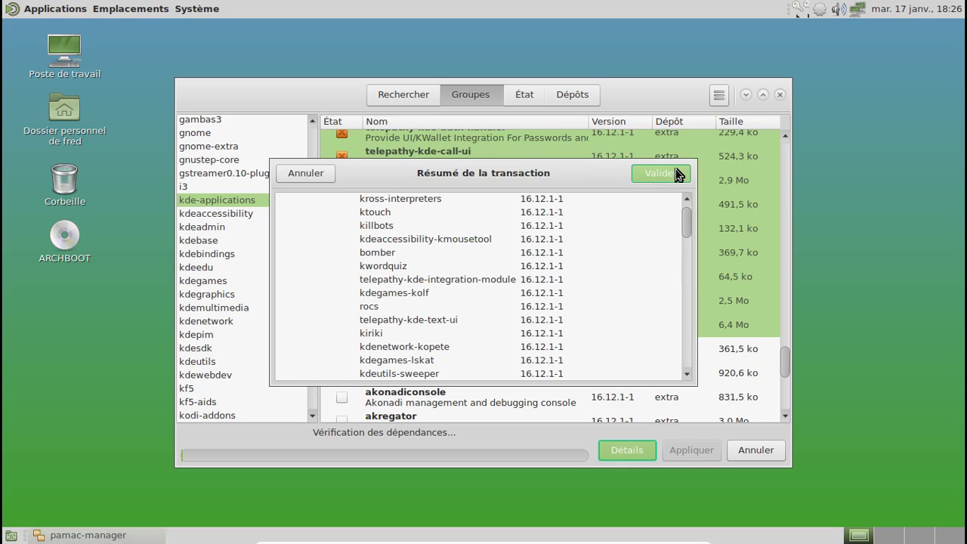
scroll(689, 257, "down", 5)
left_click_drag(689, 257, 687, 351)
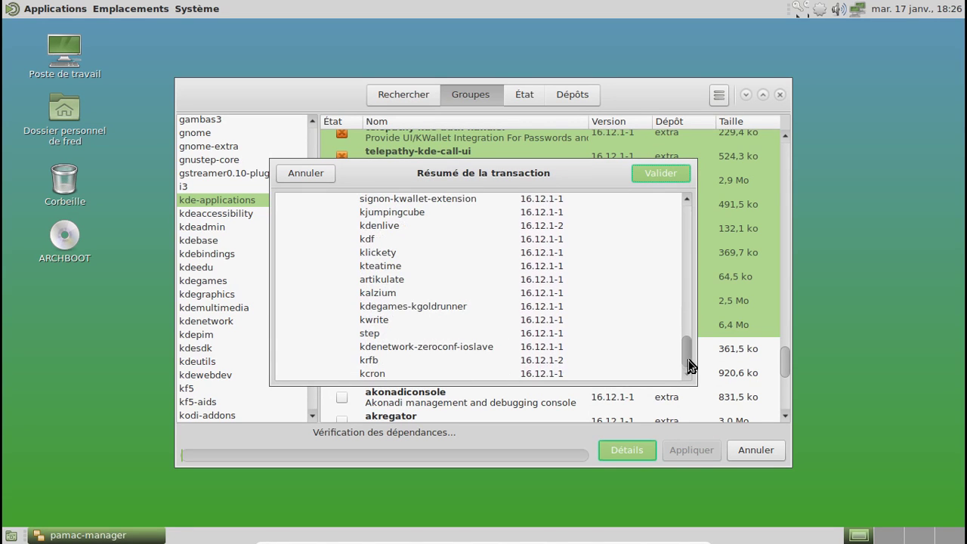
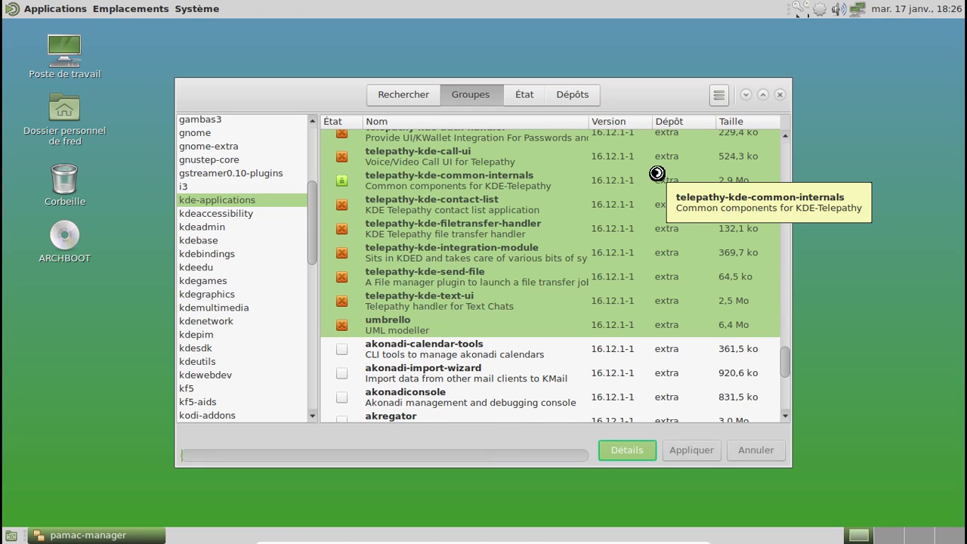
- Examine the desktop's application categories and places for leftover KDE entries
left_click(66, 10)
mouse_move(70, 54)
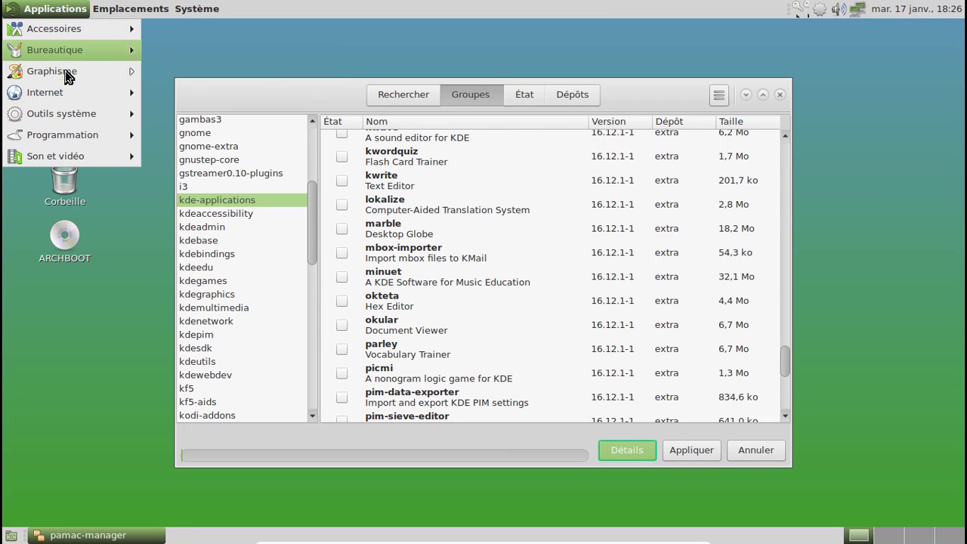
mouse_move(62, 92)
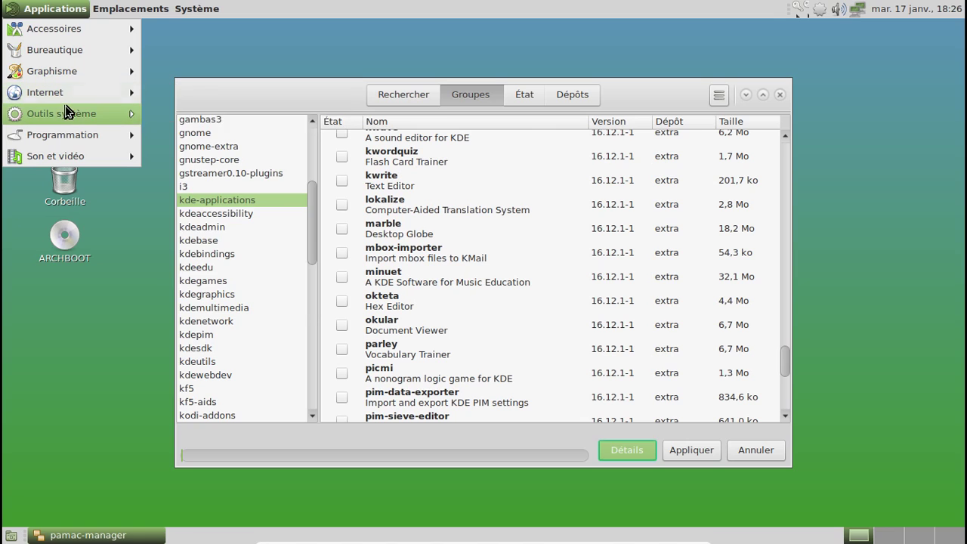
mouse_move(66, 111)
mouse_move(56, 138)
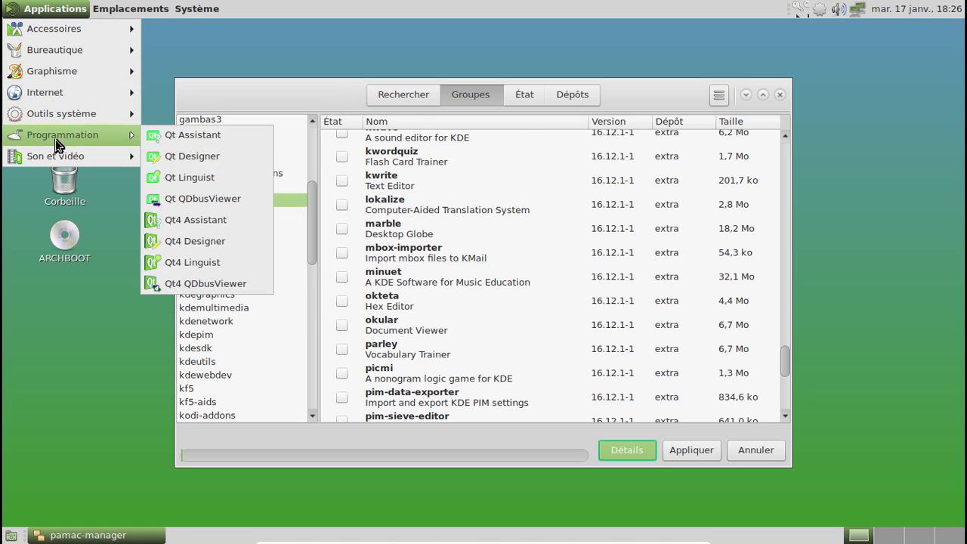
mouse_move(60, 29)
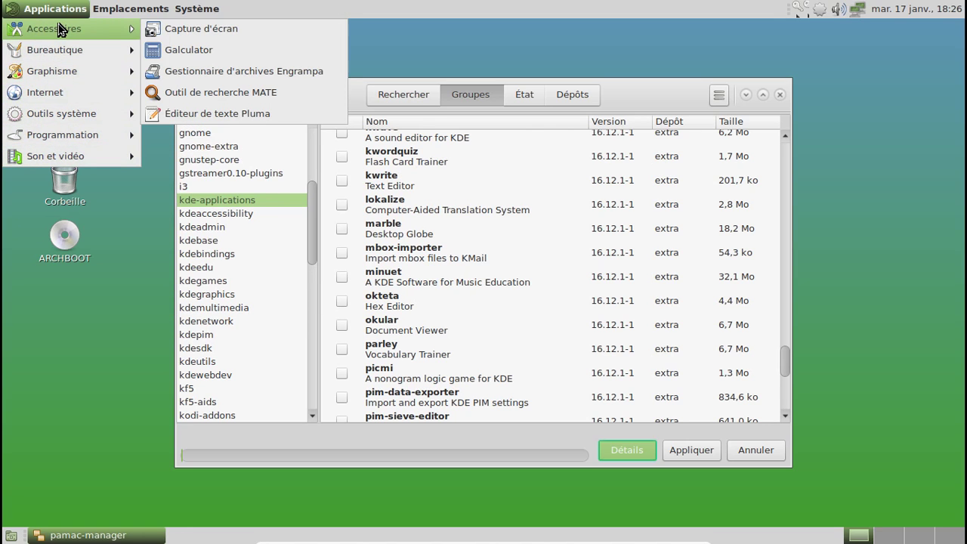
mouse_move(117, 11)
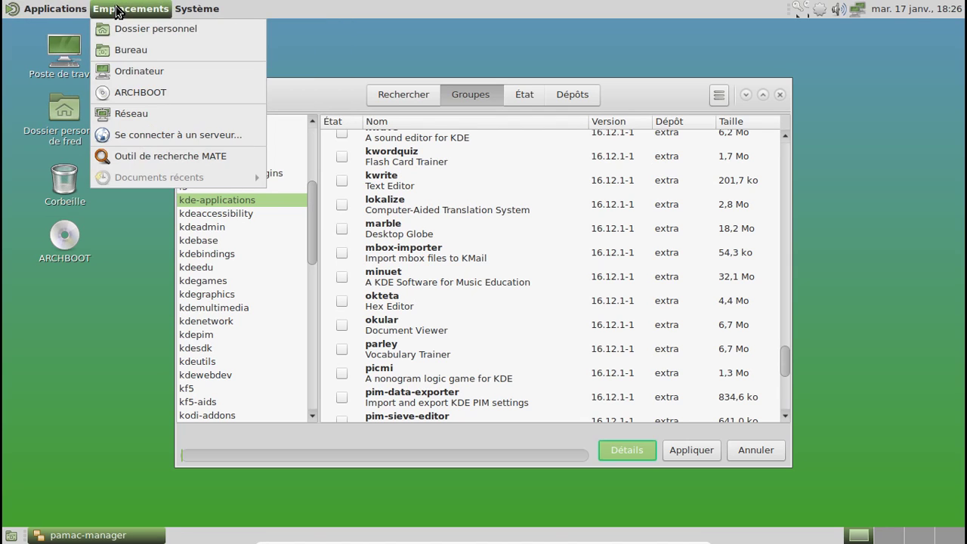
left_click(197, 9)
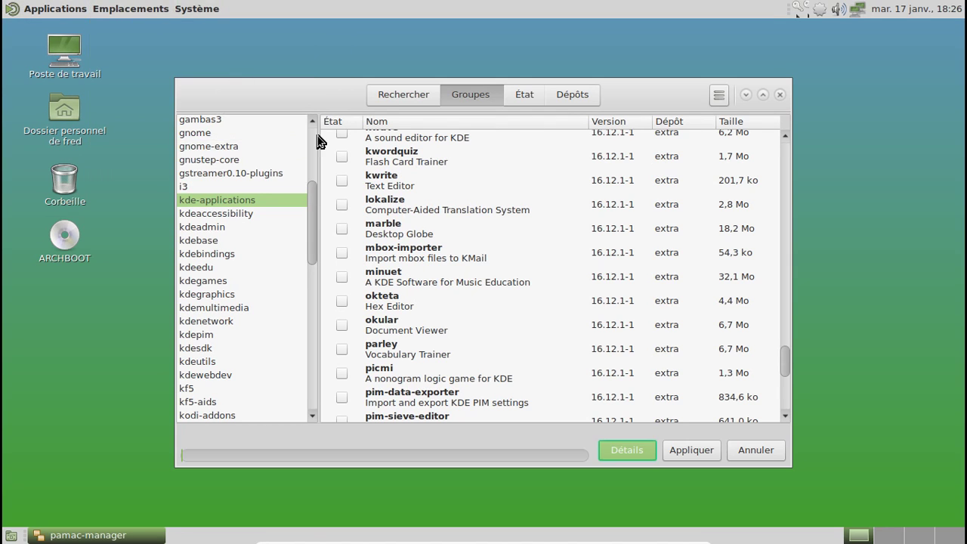
- List the orphaned packages (Orphelins) by state and look through the whole list
left_click(518, 97)
left_click(230, 133)
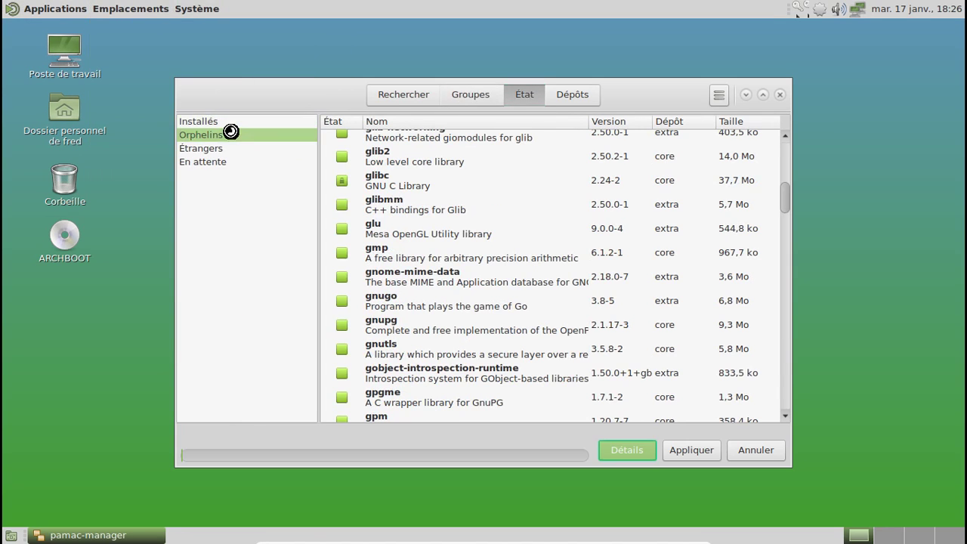
scroll(496, 242, "up", 5)
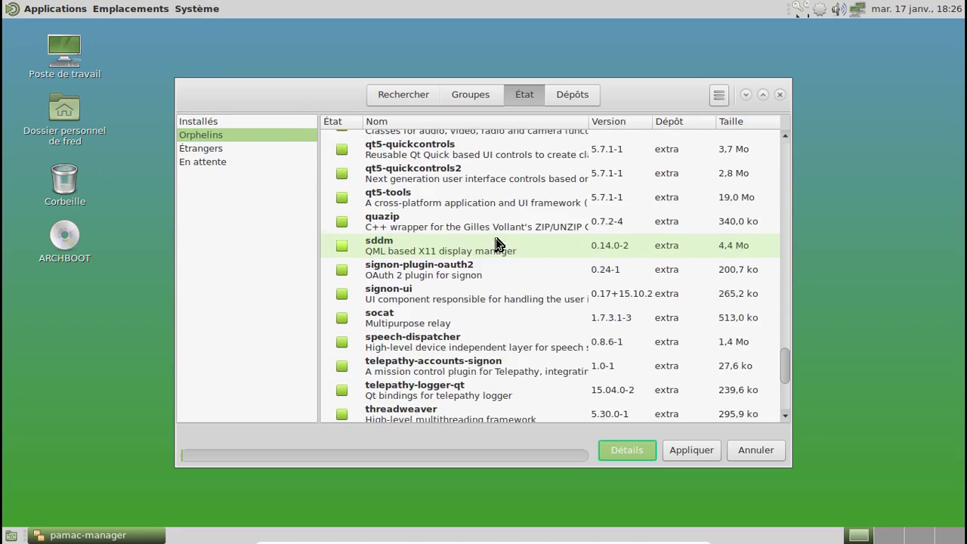
scroll(496, 242, "up", 15)
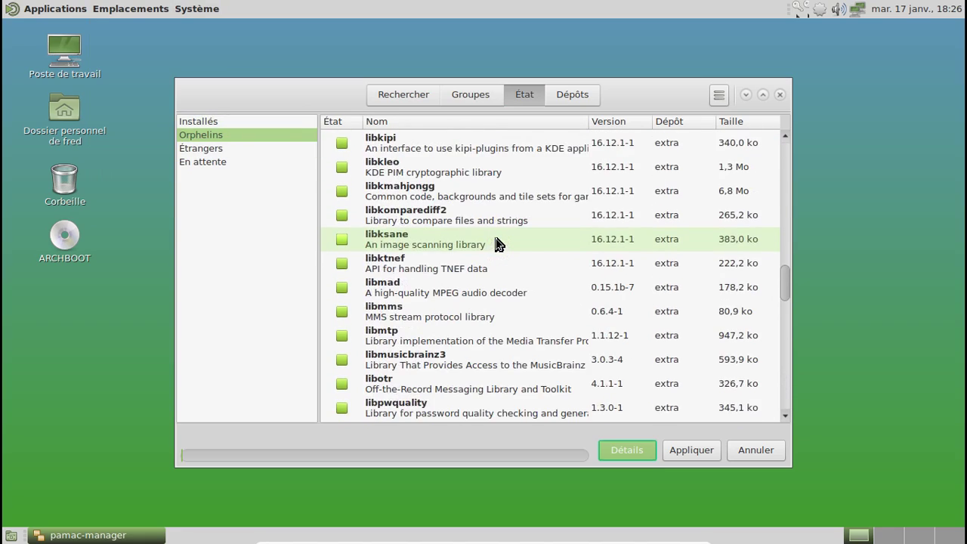
scroll(496, 243, "up", 15)
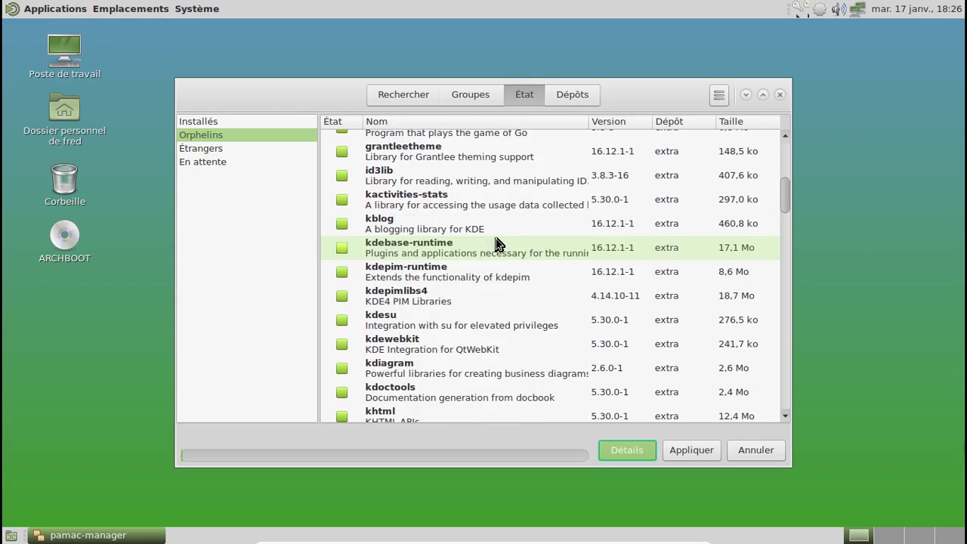
scroll(497, 243, "up", 6)
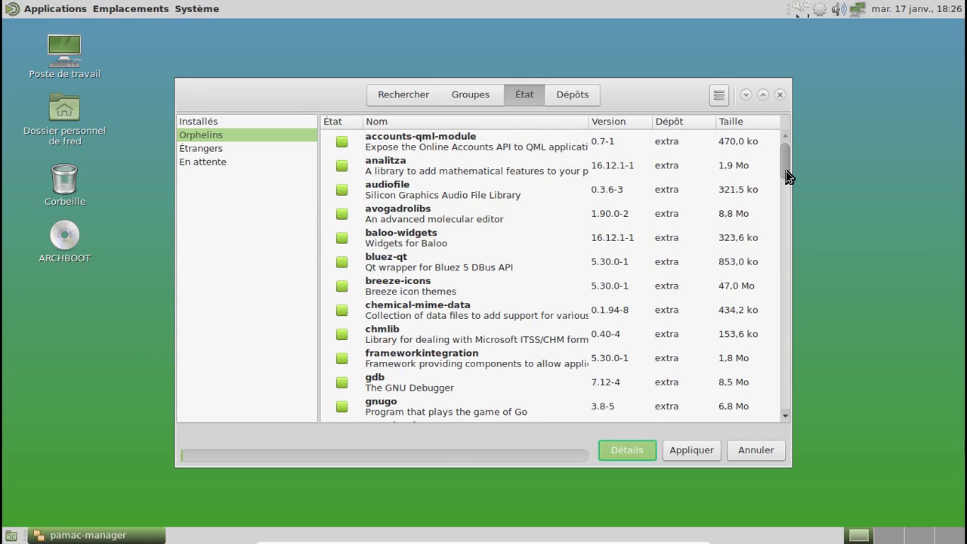
left_click_drag(786, 175, 793, 423)
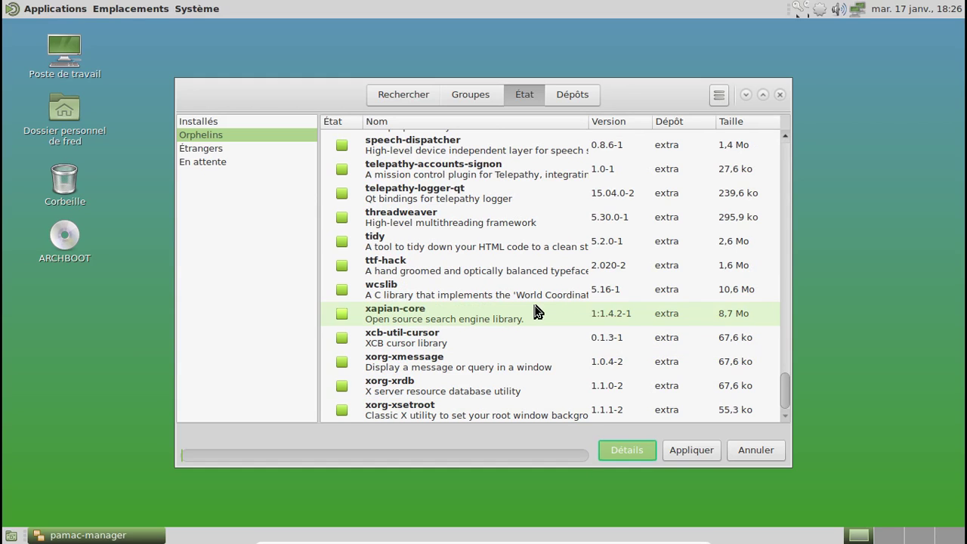
- Mark all the listed orphaned packages for uninstallation, then apply and validate the transaction
left_click(529, 300)
key("ctrl+a")
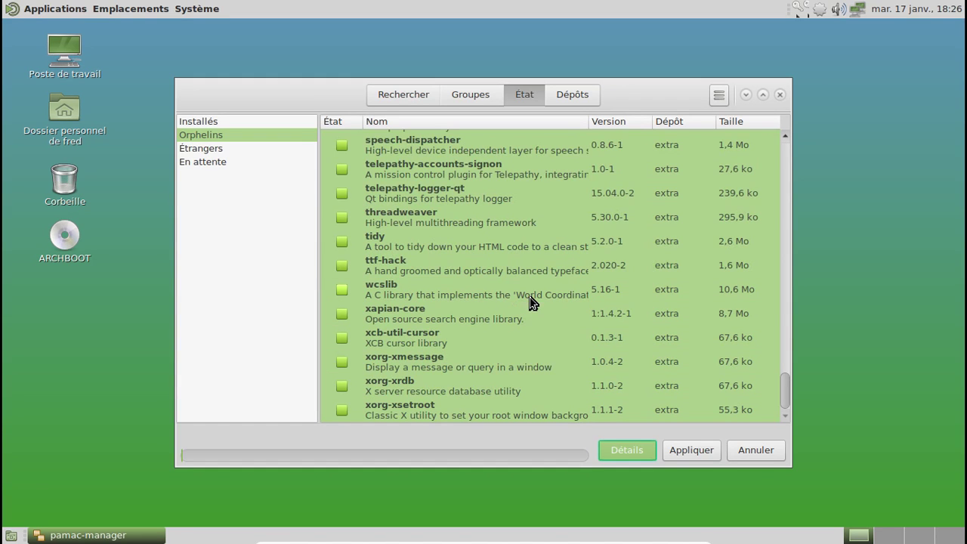
right_click(530, 299)
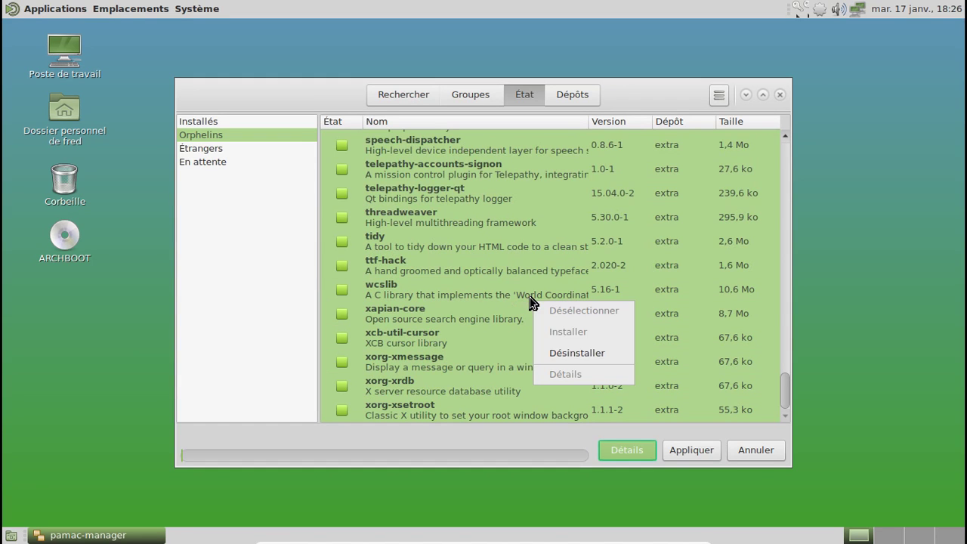
left_click(593, 352)
left_click(704, 450)
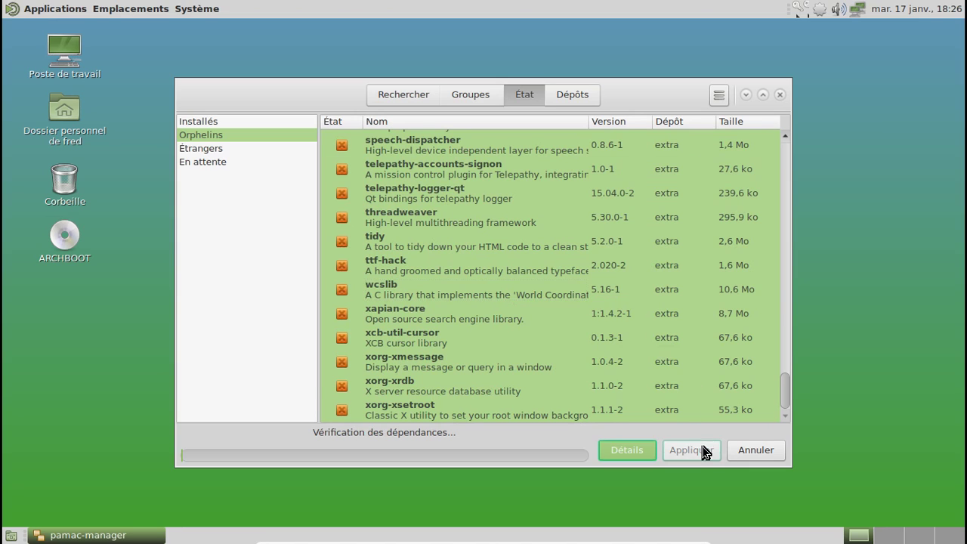
left_click(636, 177)
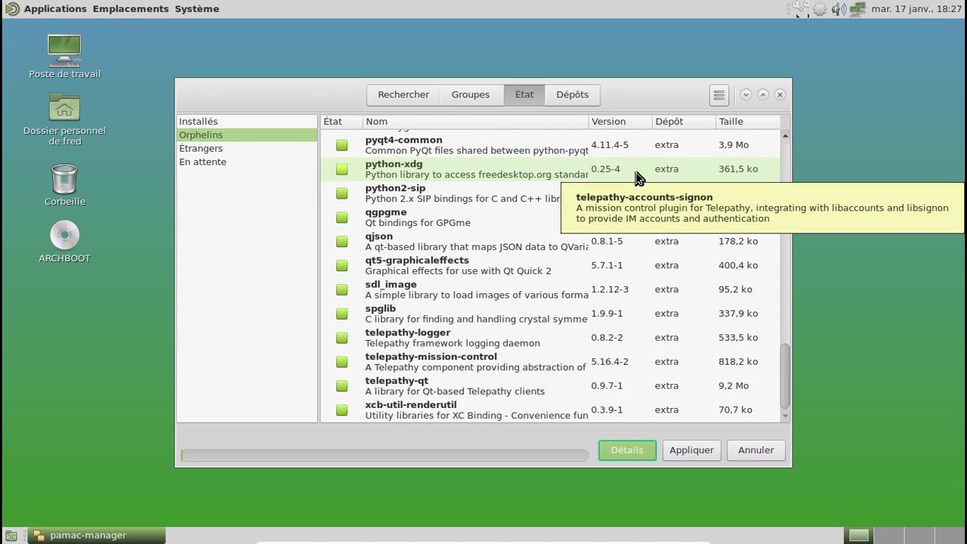
- Mark every listed orphan, including python-xdg, qjson and telepathy-qt, for uninstallation, then apply and validate the transaction
left_click(468, 179)
key("ctrl+a")
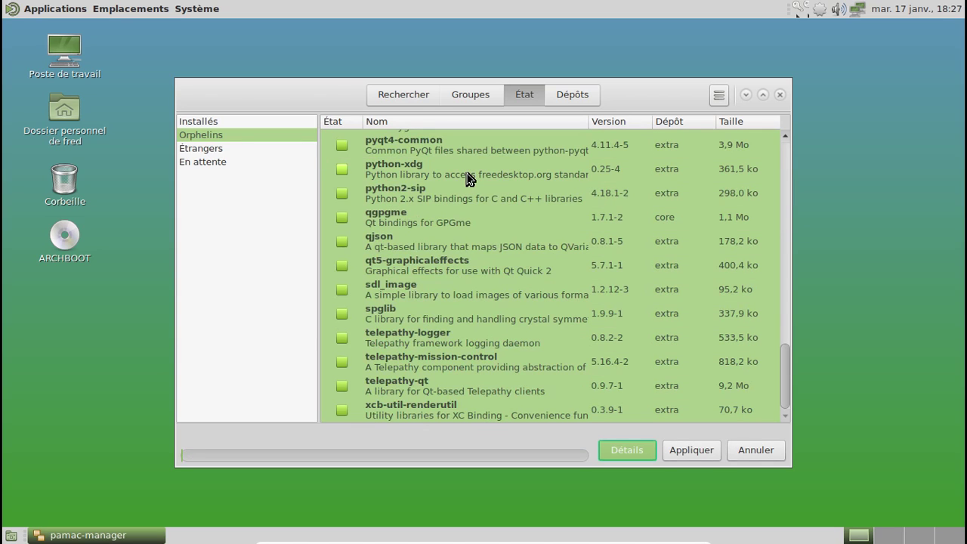
right_click(468, 179)
left_click(525, 229)
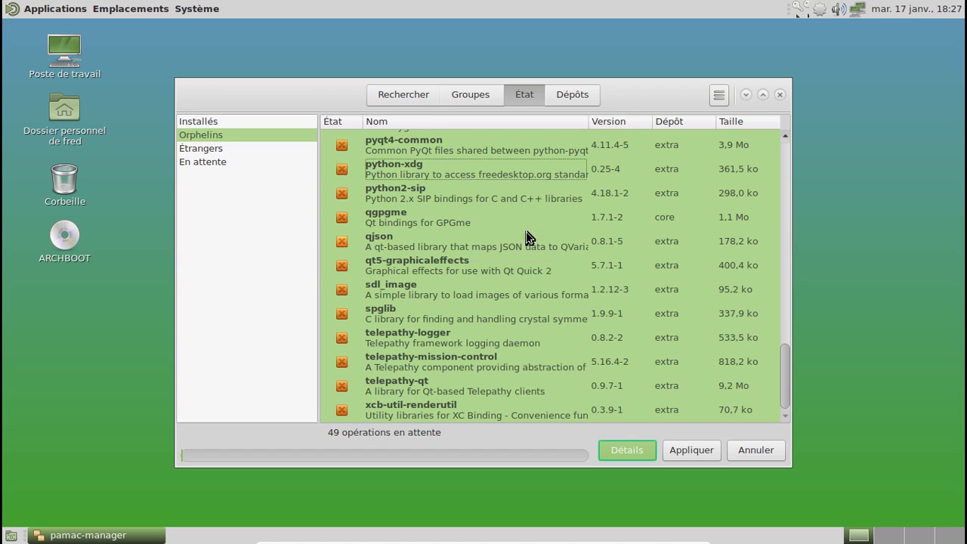
left_click(690, 450)
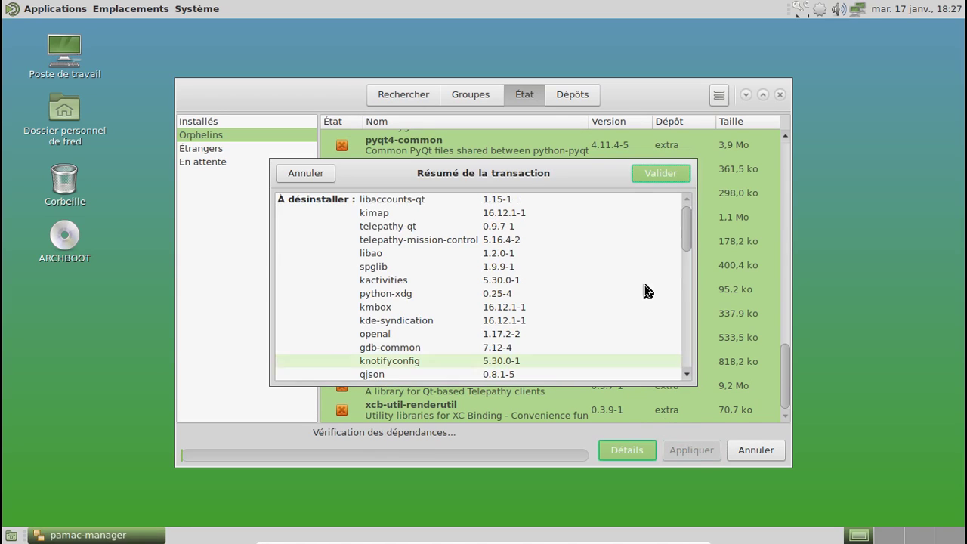
left_click(663, 169)
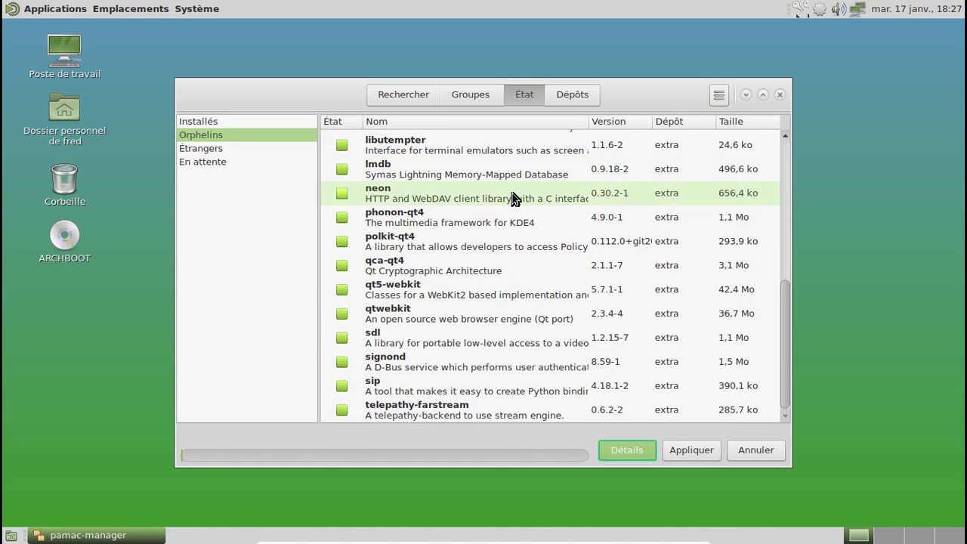
- Uninstall the next full set of orphans, including neon, phonon-qt4 and qtwebkit, reviewing the transaction summary to its end before validating
left_click(512, 194)
key("ctrl+a")
right_click(512, 194)
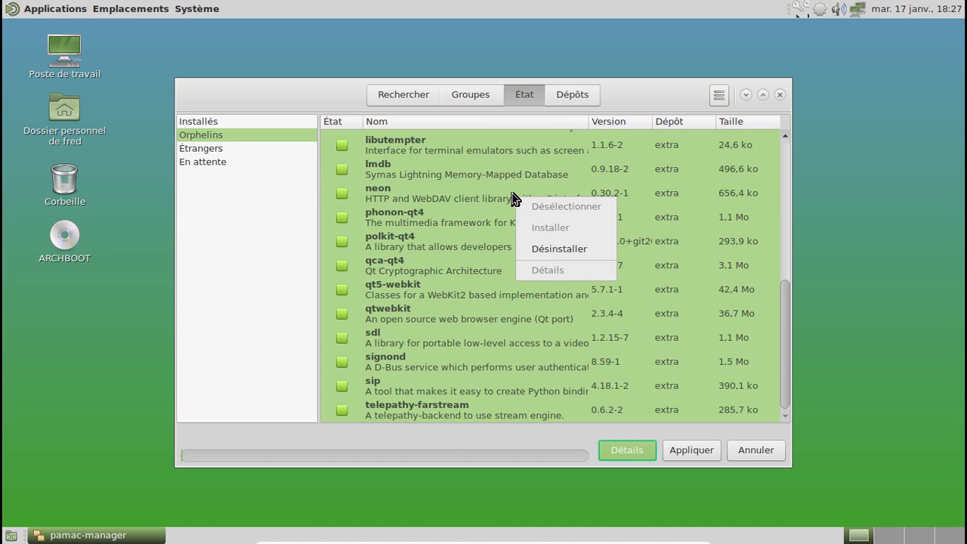
left_click(553, 246)
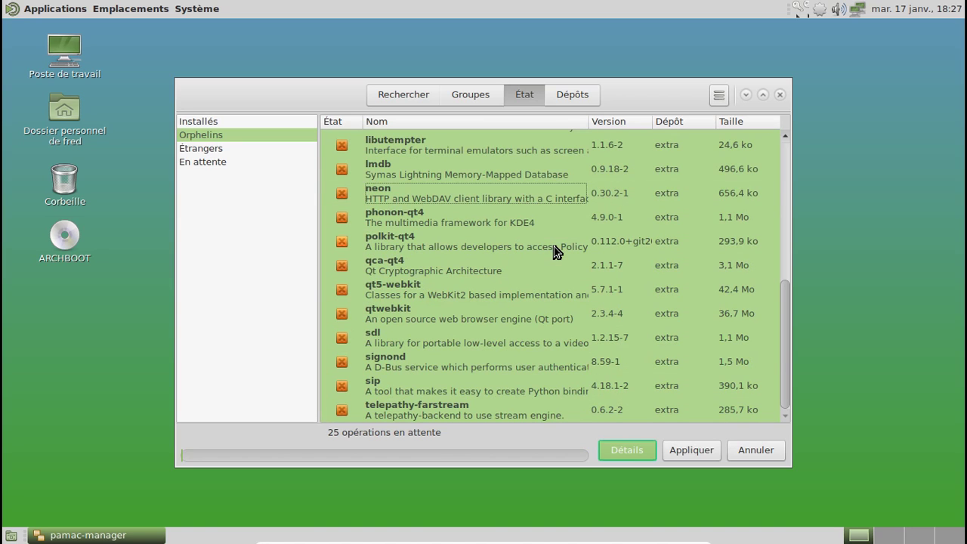
left_click(681, 451)
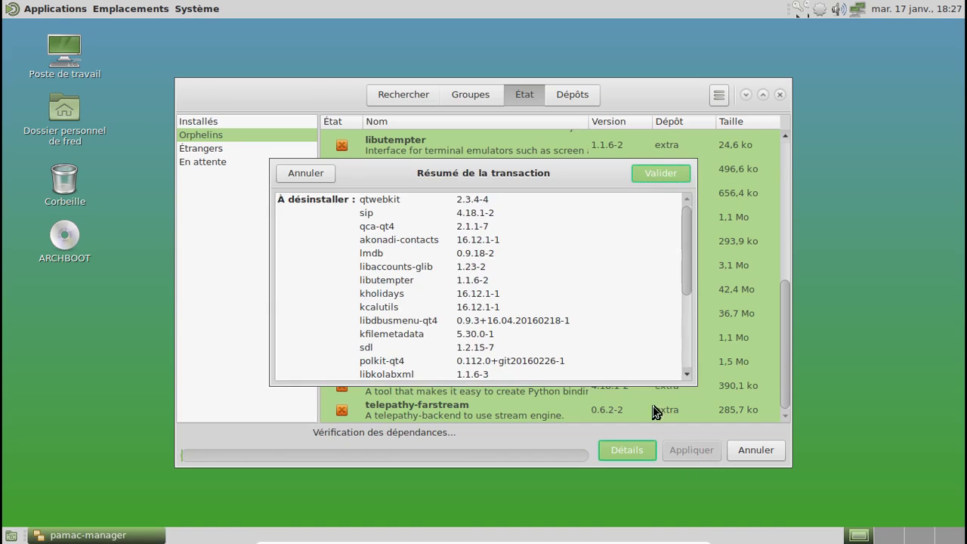
left_click_drag(688, 227, 688, 373)
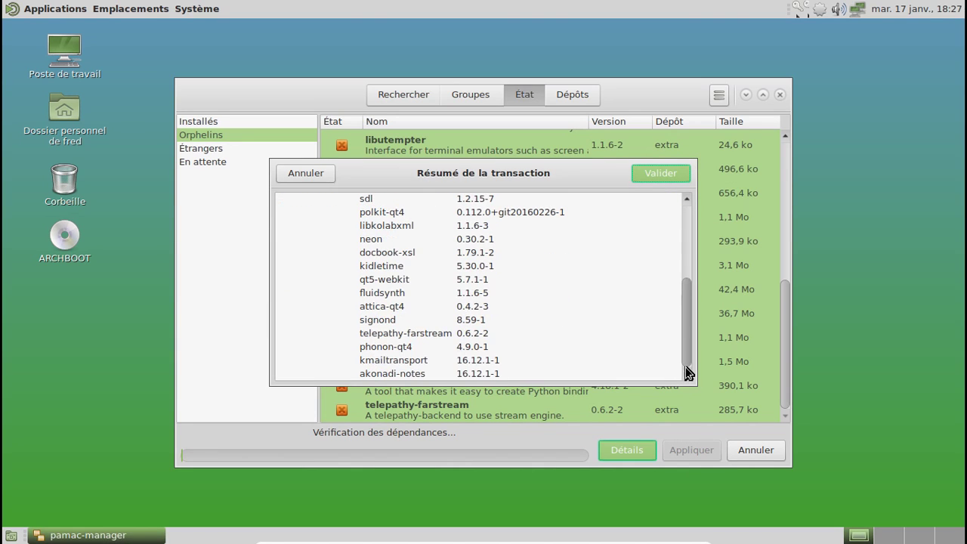
left_click(655, 174)
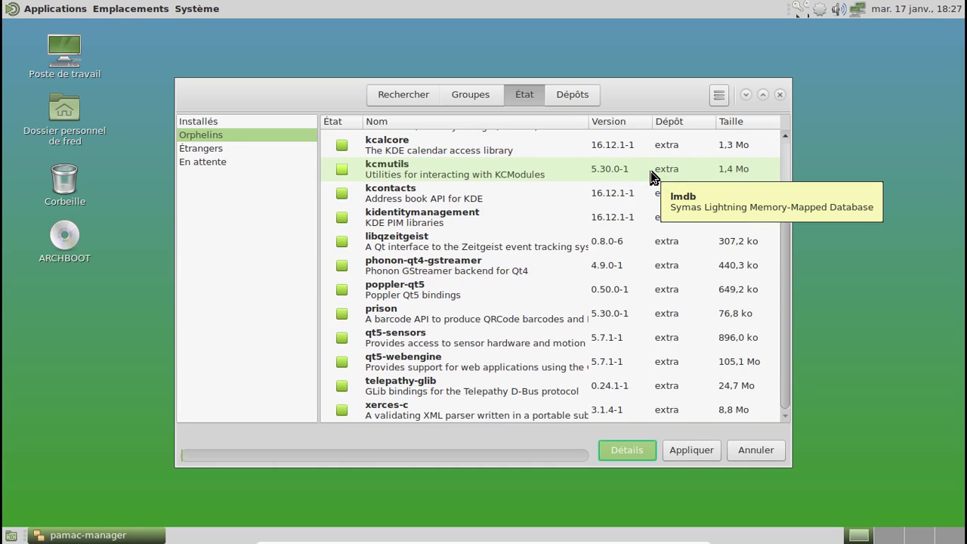
- Uninstall all orphans in the refreshed list, including kcmutils, kidentitymanagement and qt5-webengine, and validate the transaction
left_click(508, 223)
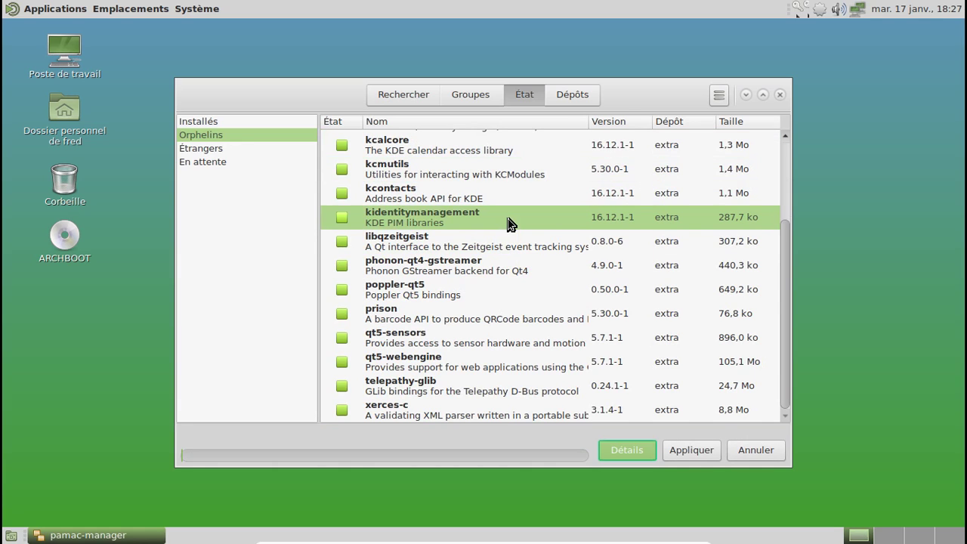
key("ctrl+a")
right_click(510, 224)
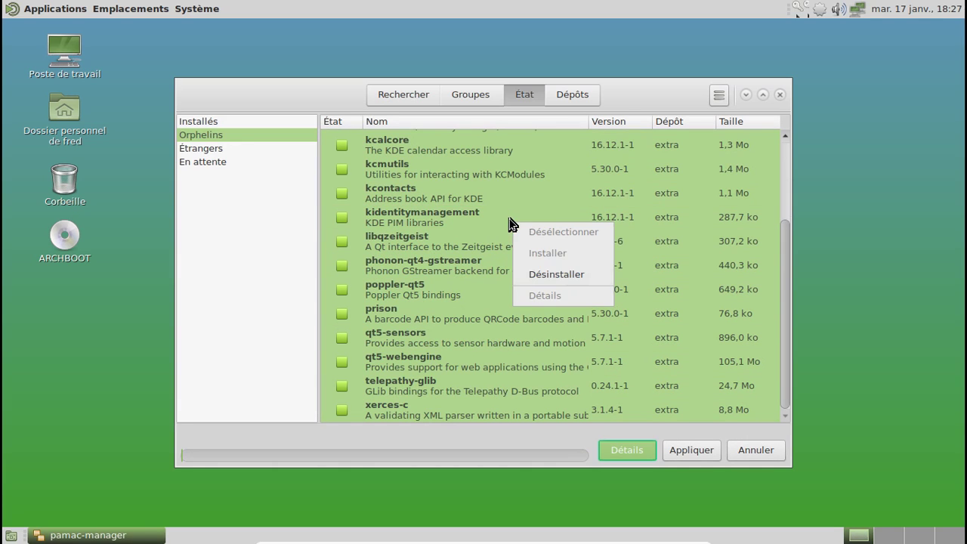
left_click(569, 269)
left_click(688, 453)
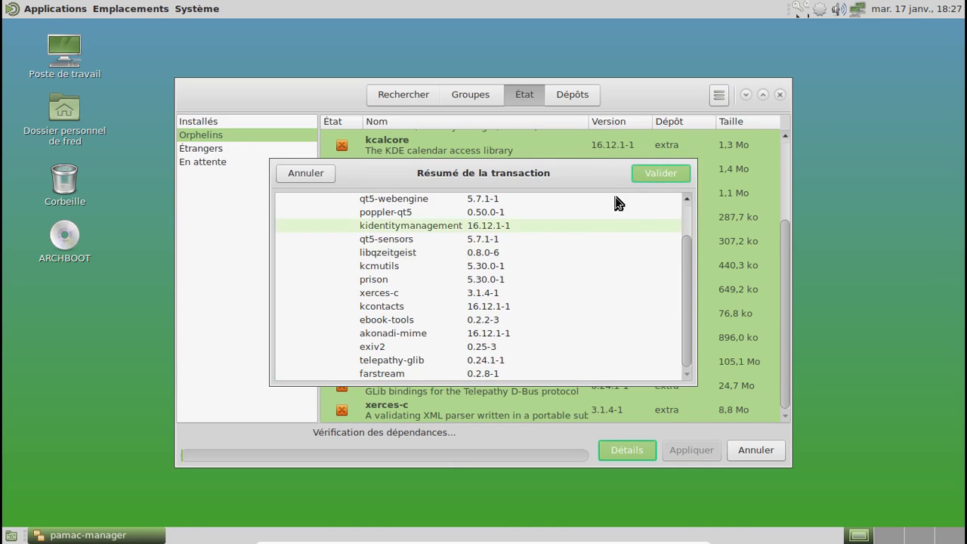
left_click(651, 174)
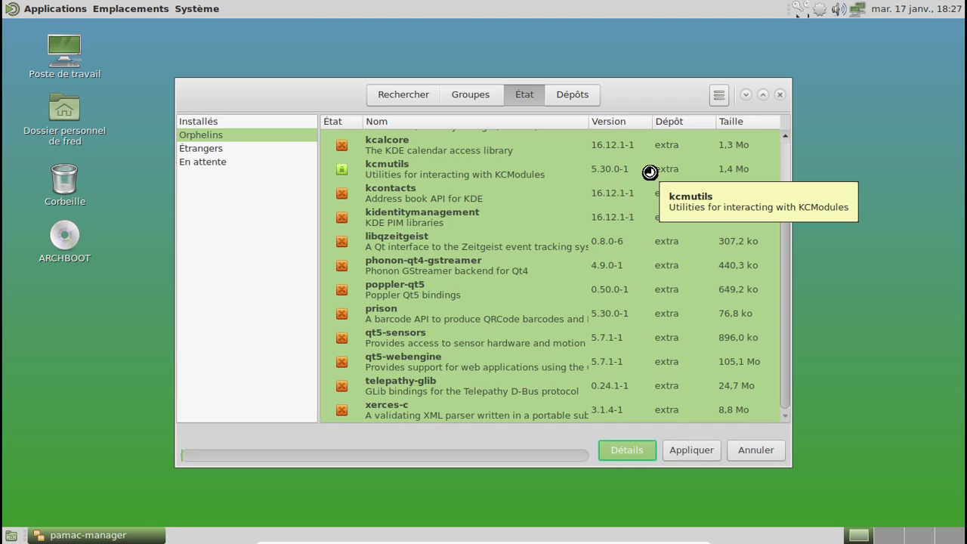
- Uninstall all the newly listed orphans, including kmime, kpimtextedit and snappy, checking the whole transaction summary before validating
key("ctrl+a")
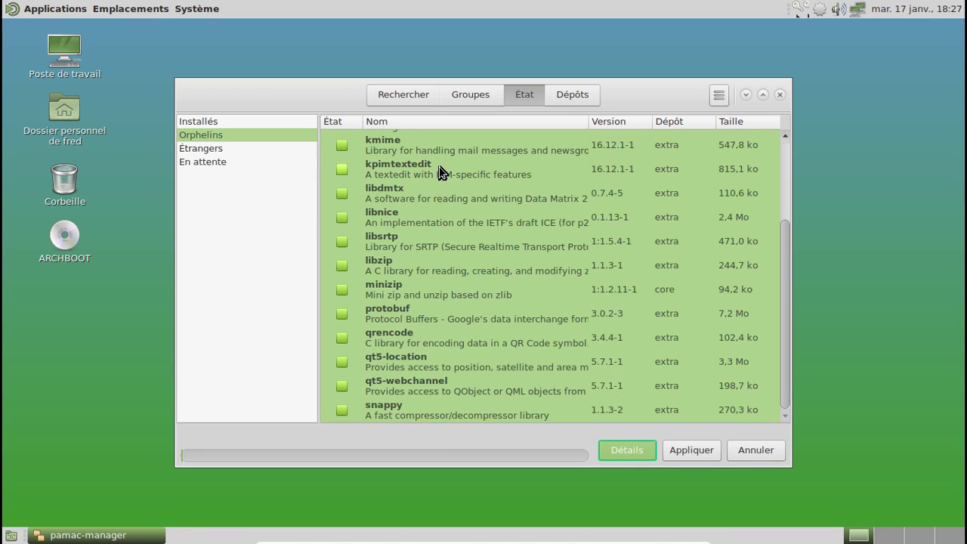
right_click(439, 169)
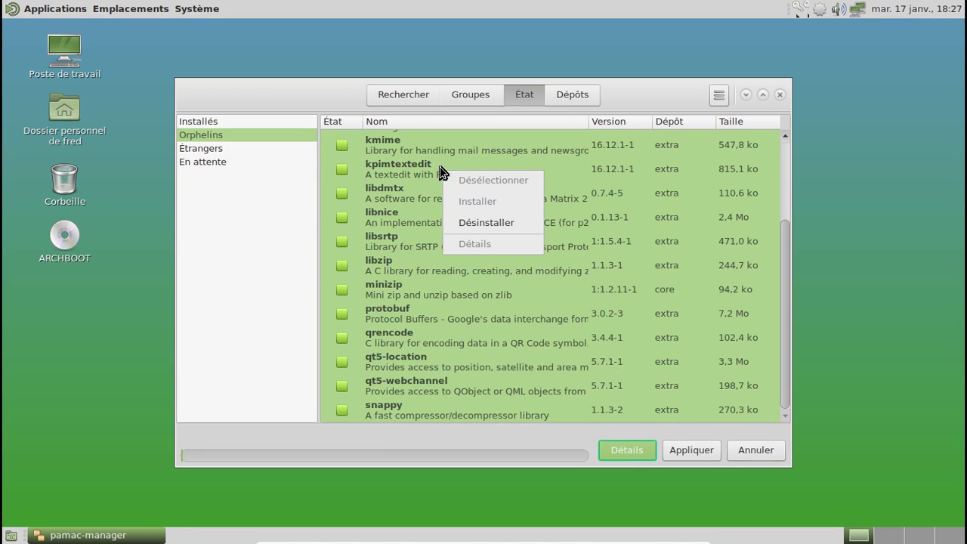
left_click(504, 224)
left_click(687, 451)
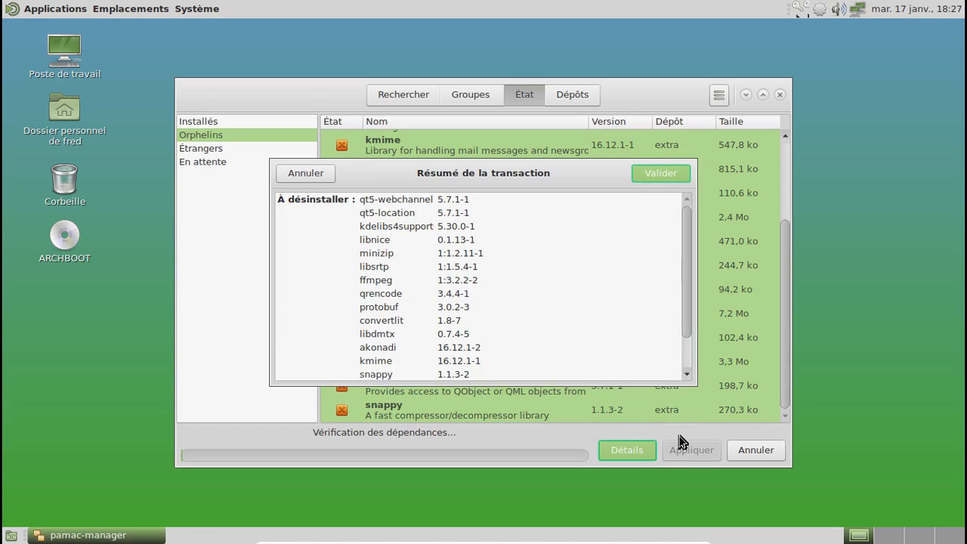
left_click_drag(689, 235, 675, 339)
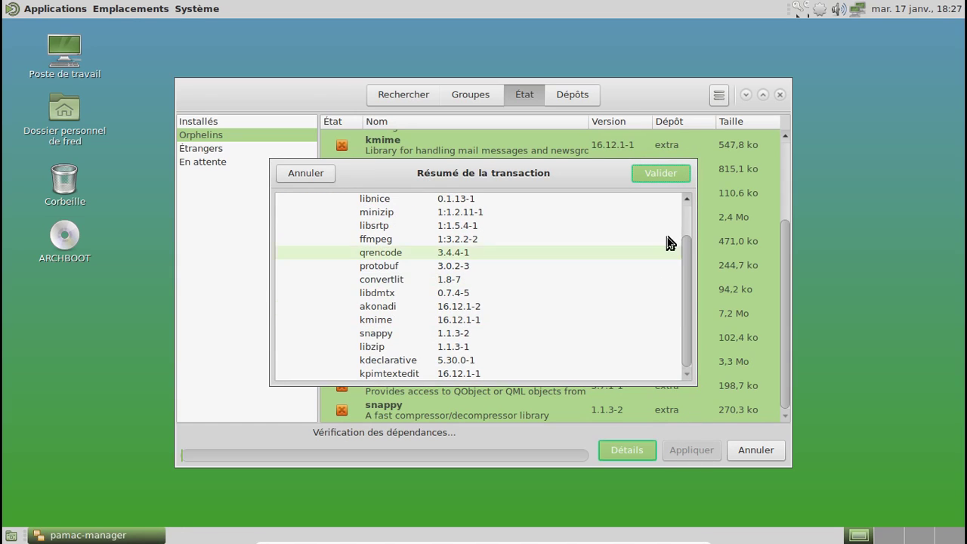
left_click(661, 174)
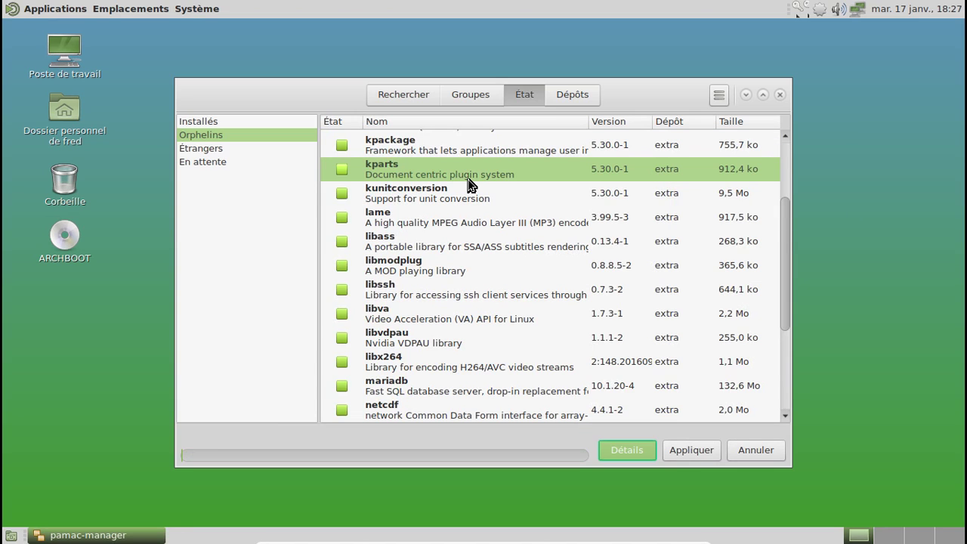
- Uninstall the following complete batch of orphans, including kpackage, kparts and mariadb, reading through the summary before validating
key("ctrl+a")
right_click(468, 180)
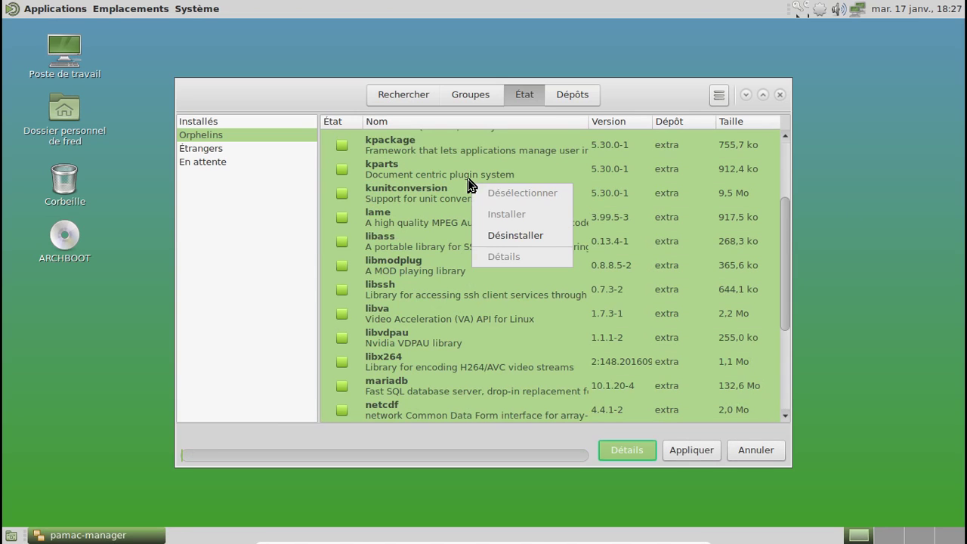
left_click(518, 235)
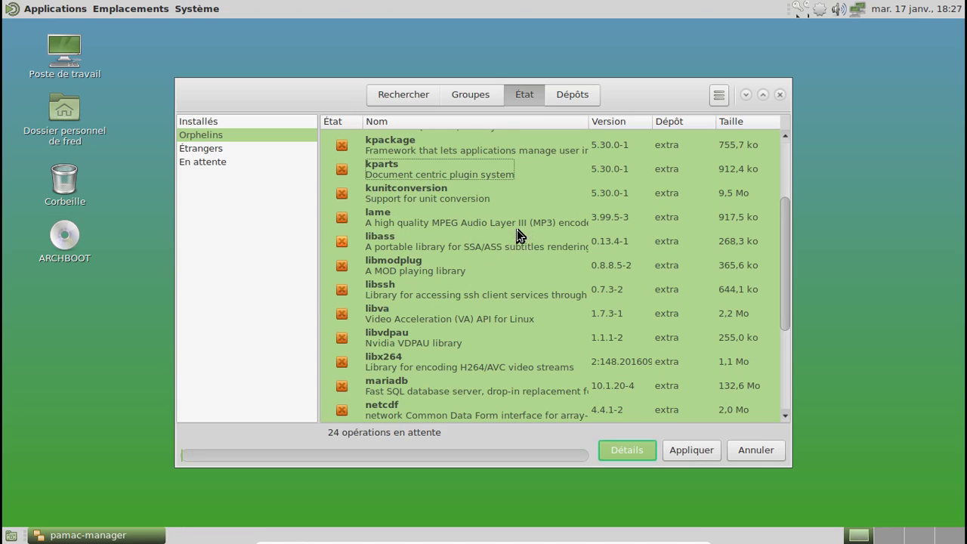
left_click(691, 449)
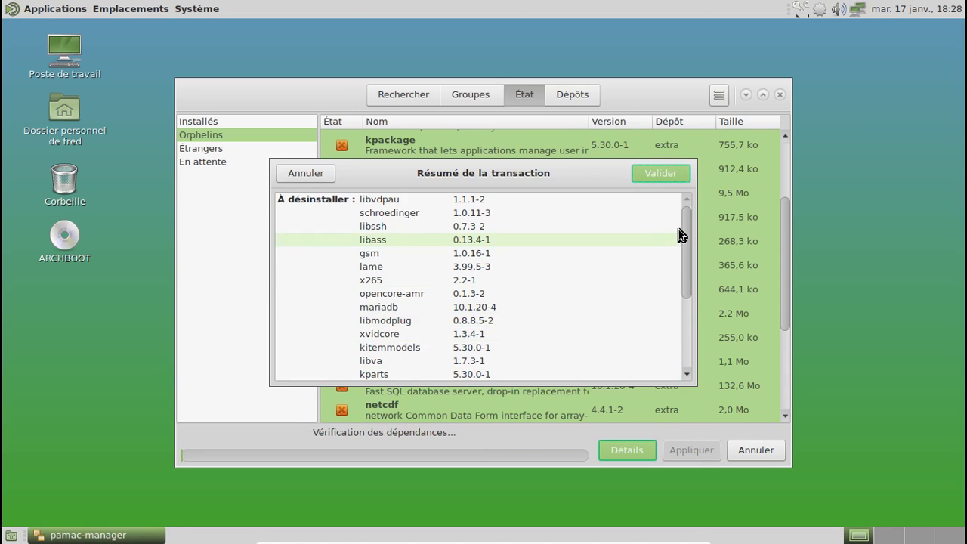
left_click_drag(687, 231, 682, 337)
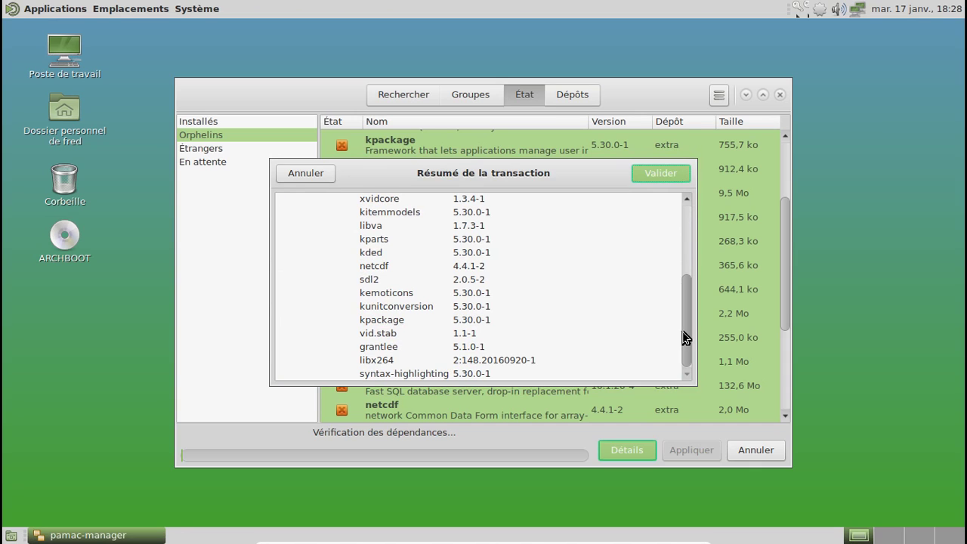
left_click(654, 173)
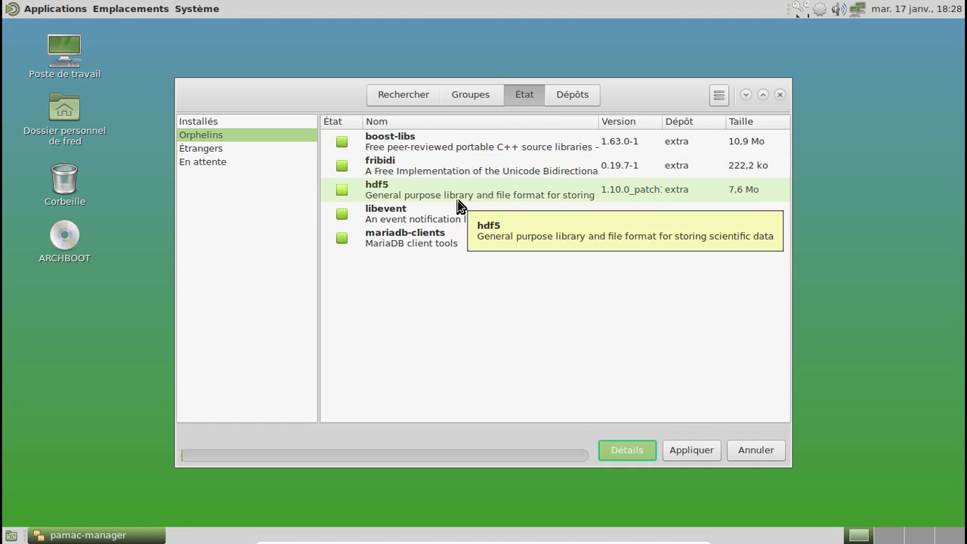
- Uninstall the orphans boost-libs, fribidi, hdf5, libevent and mariadb-clients, and validate the transaction
key("ctrl+a")
right_click(461, 205)
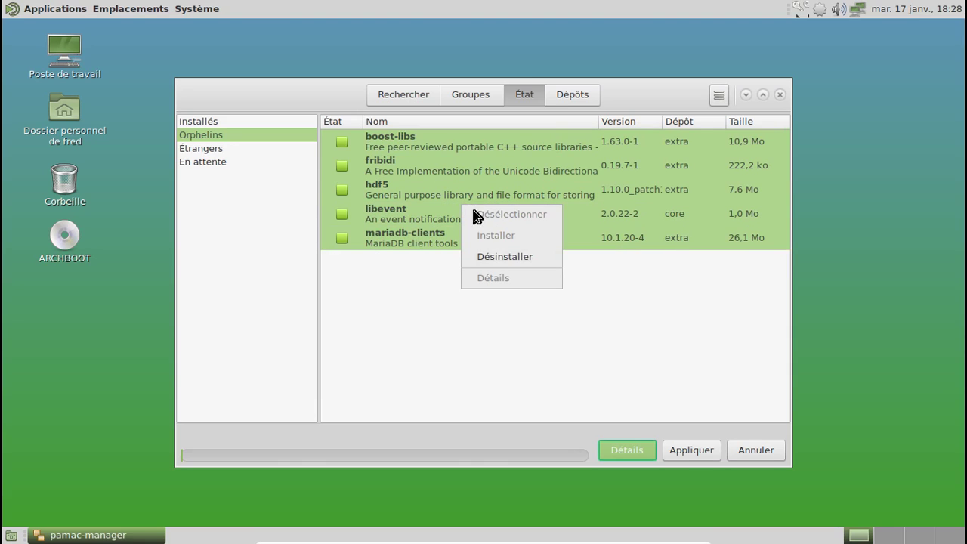
left_click(509, 258)
left_click(706, 453)
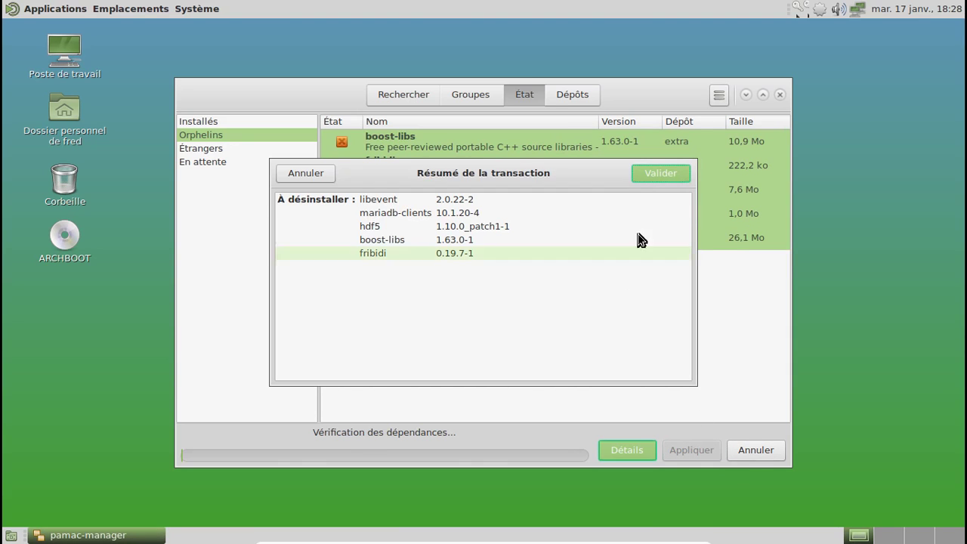
left_click(655, 175)
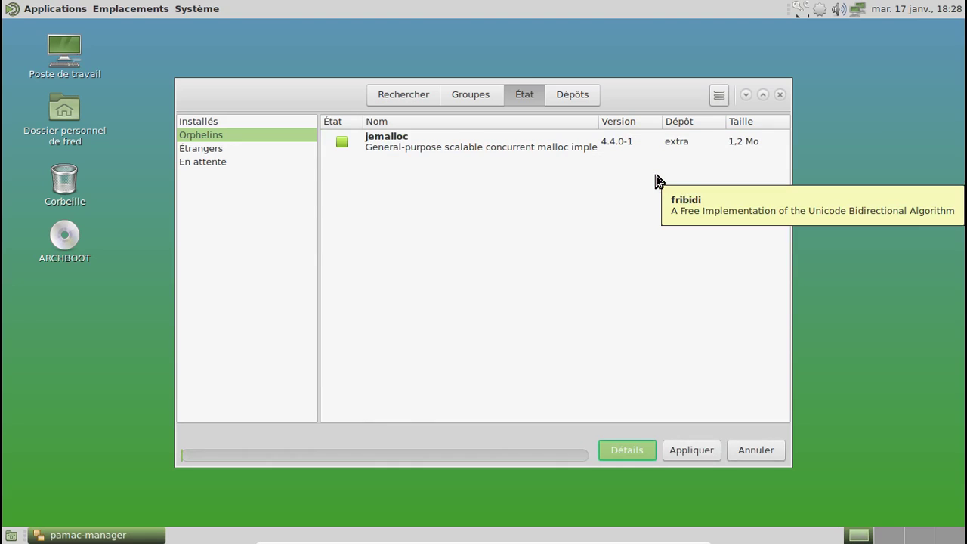
- Uninstall the orphaned package jemalloc and validate the transaction
right_click(468, 139)
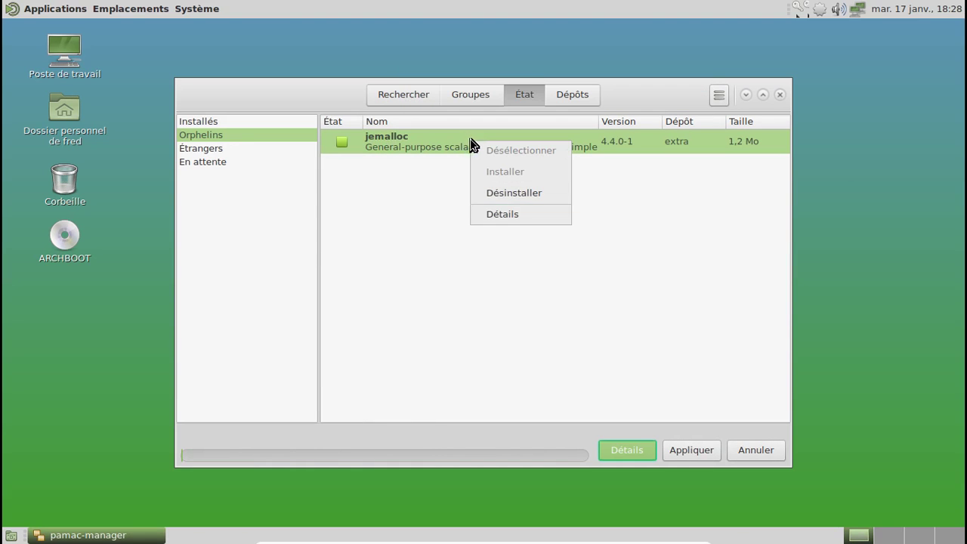
left_click(510, 190)
left_click(703, 455)
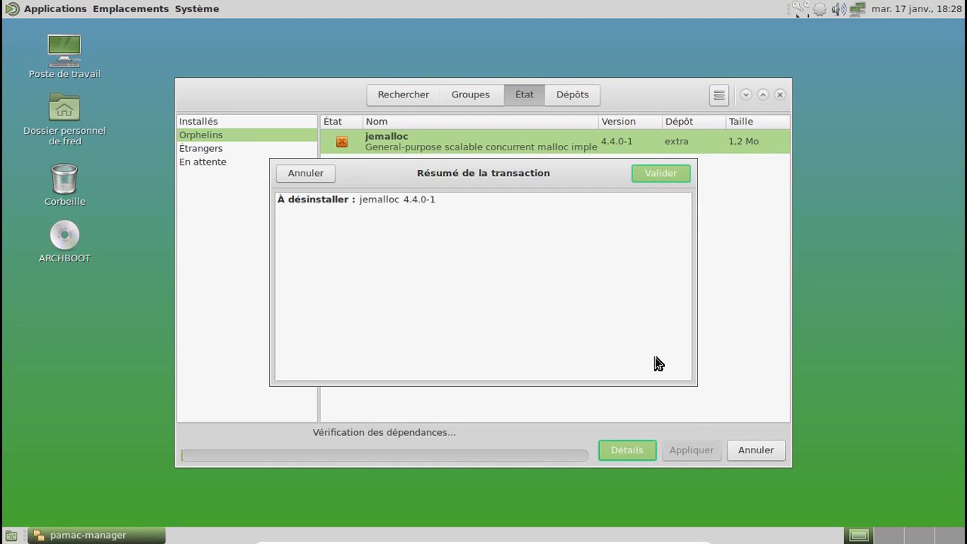
left_click(636, 179)
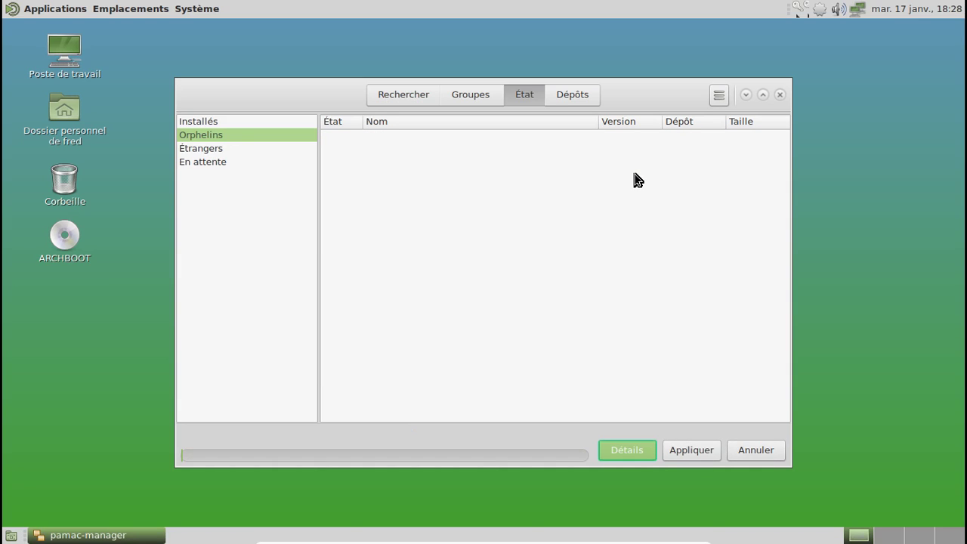
- Review the foreign (Étrangers), pending (En attente) and installed (Installés) package lists and glance over the desktop's applications
left_click(236, 149)
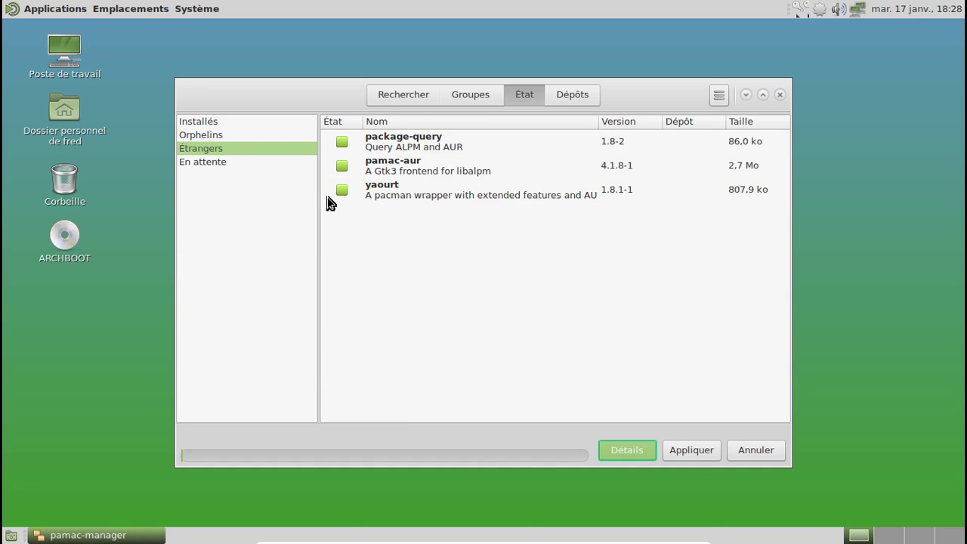
left_click(215, 162)
left_click(210, 123)
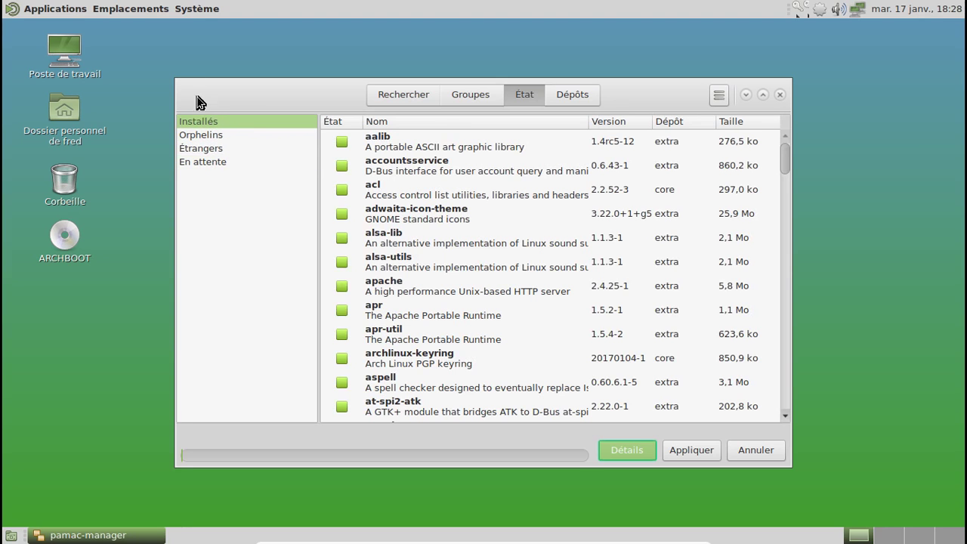
left_click(55, 9)
left_click(71, 99)
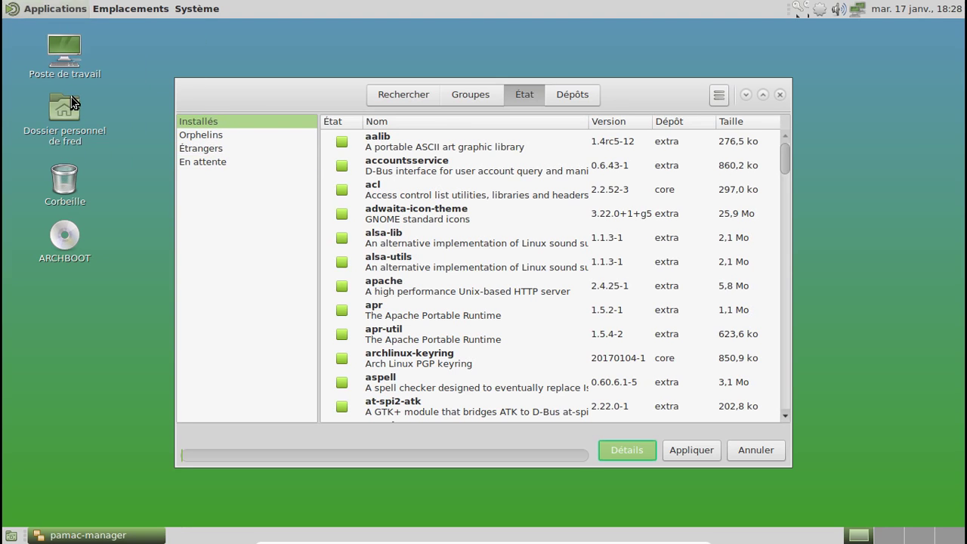
- Open the personal home folder from the desktop and delete the alpm_octopi_utils, octopi and pamac-aur folders
left_click(71, 112)
double_click(72, 111)
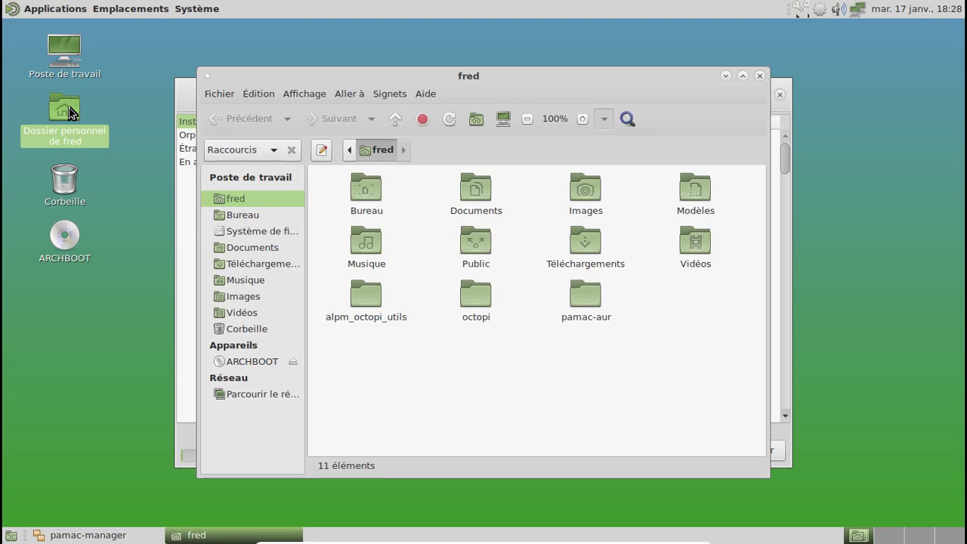
left_click_drag(657, 314, 358, 339)
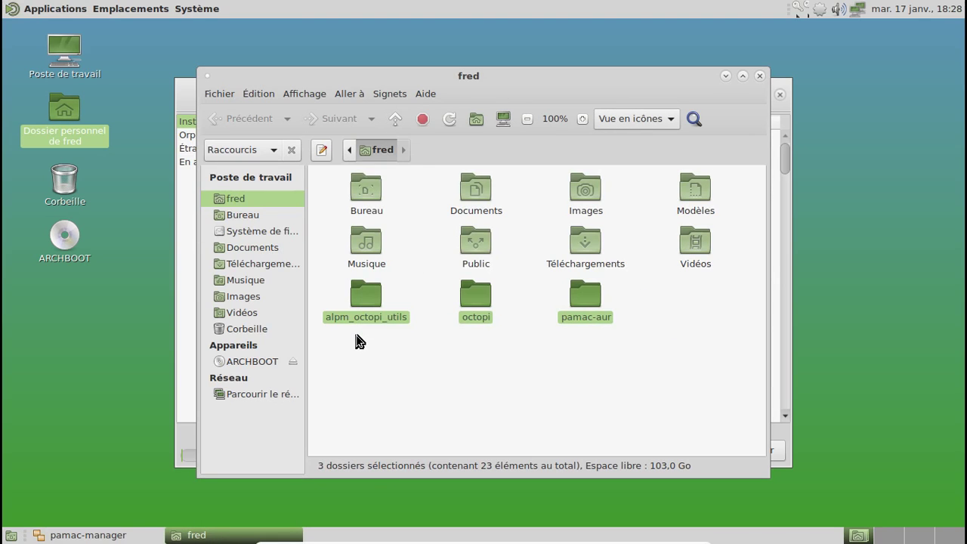
key("Delete")
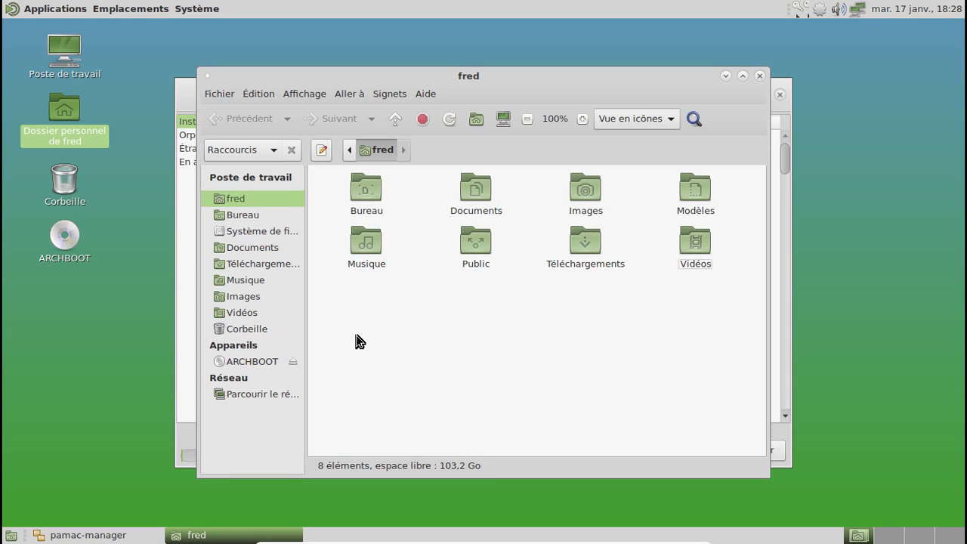
- Close the home folder window and check the foreign (Étrangers) packages in the package manager
left_click(760, 77)
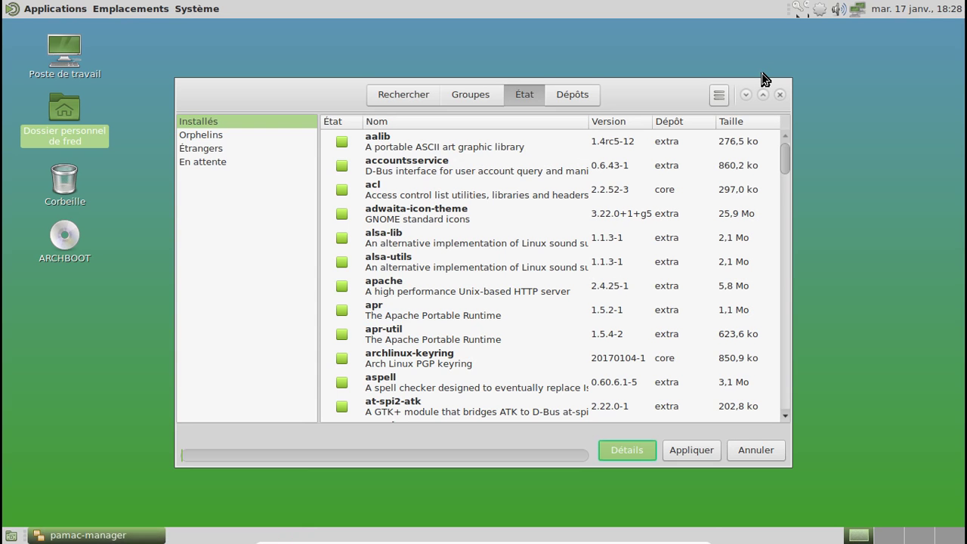
left_click(250, 149)
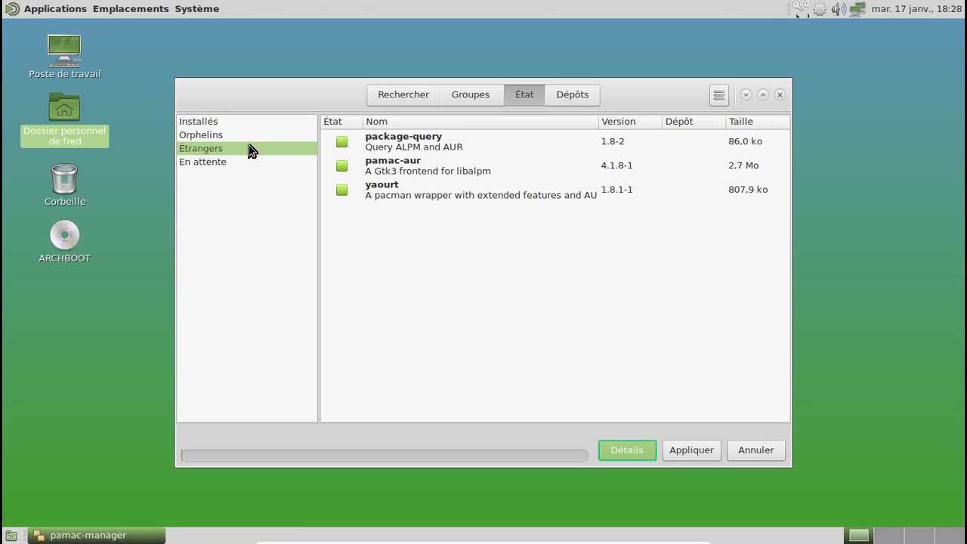
left_click(418, 94)
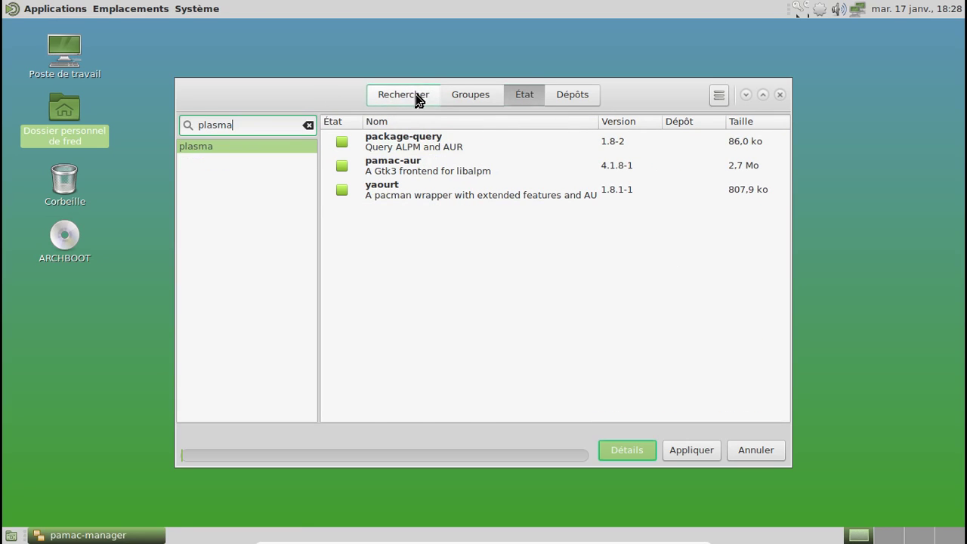
- Enable AUR support (Activer le support d'AUR) in the package manager's preferences and glance at the cache options
left_click(718, 96)
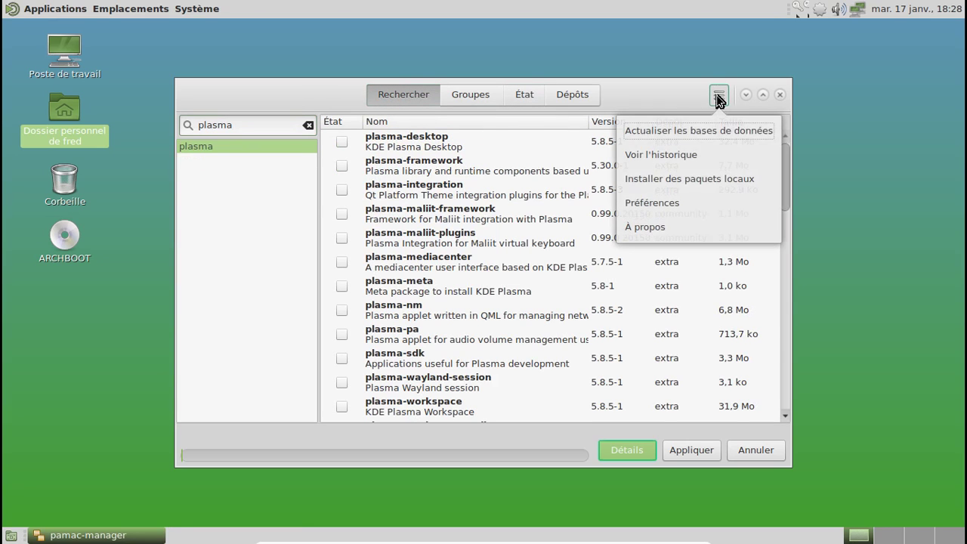
left_click(681, 204)
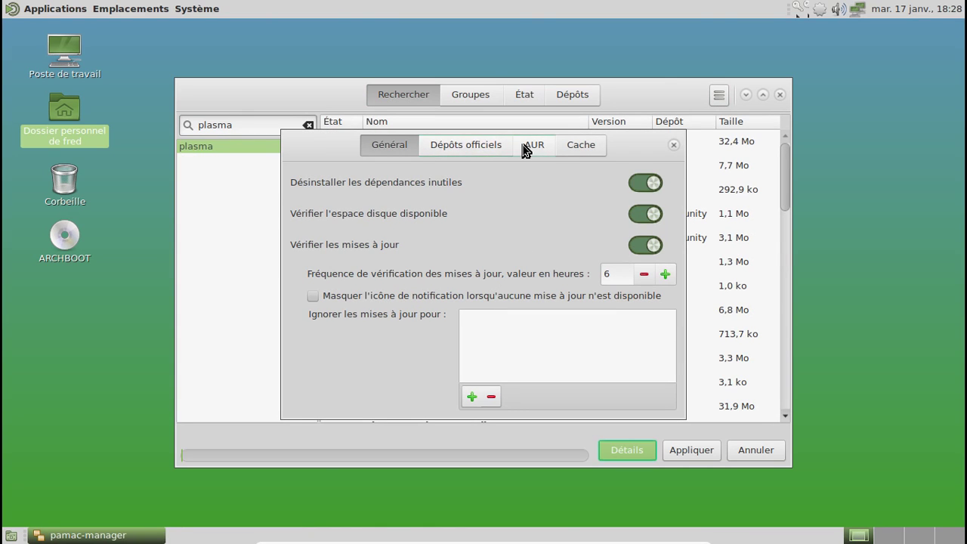
left_click(528, 145)
left_click(646, 215)
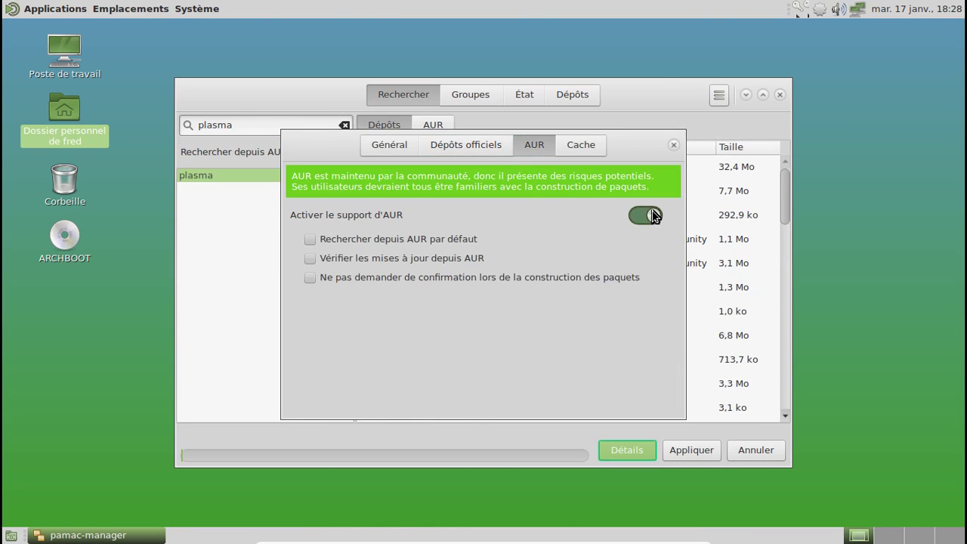
left_click(579, 144)
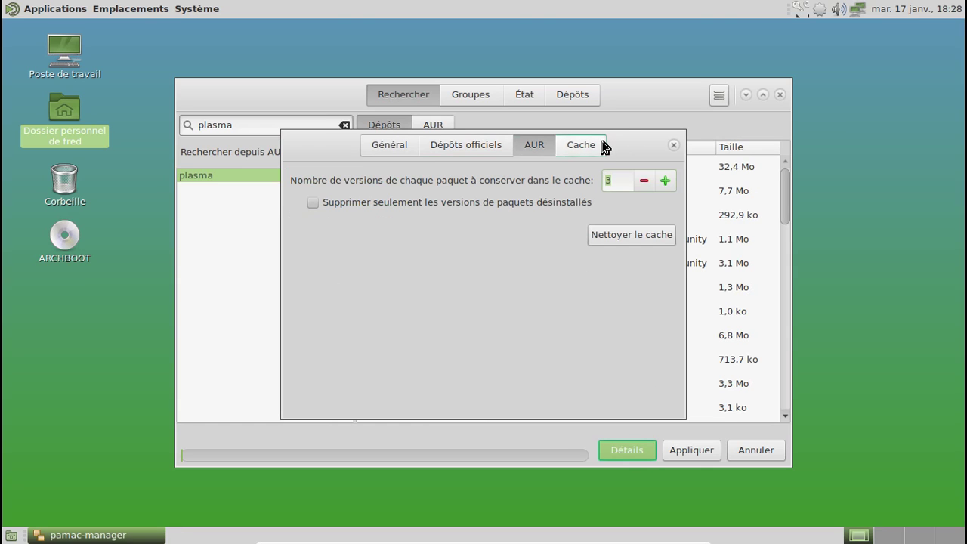
left_click(674, 145)
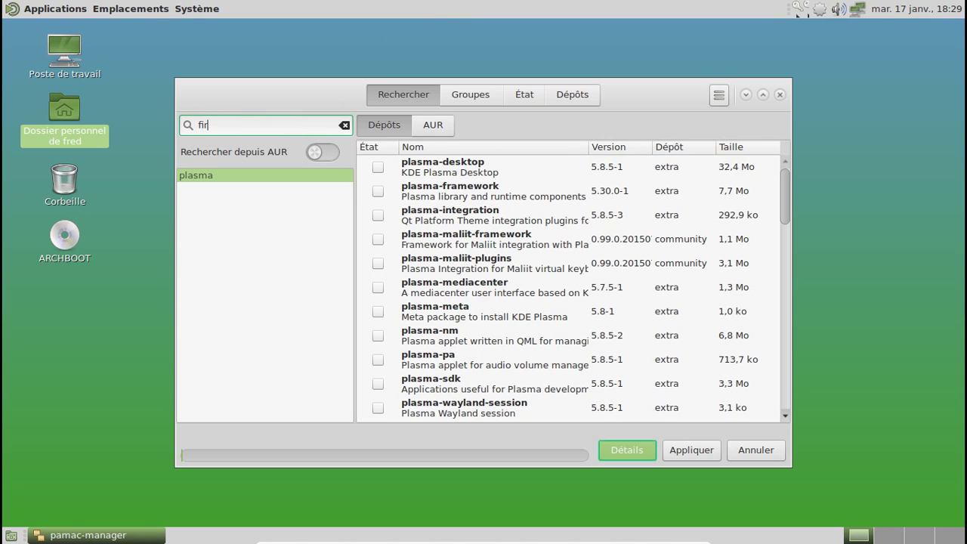
- Search the repositories for firefox and mark firefox and the French language pack firefox-i18n-fr for installation
type("firefox")
key("Return")
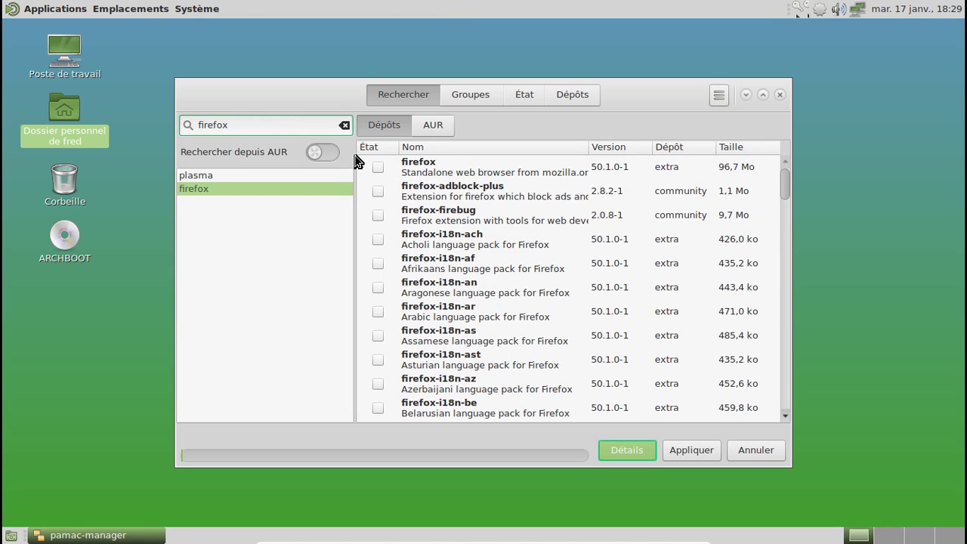
left_click(375, 166)
scroll(400, 338, "down", 7)
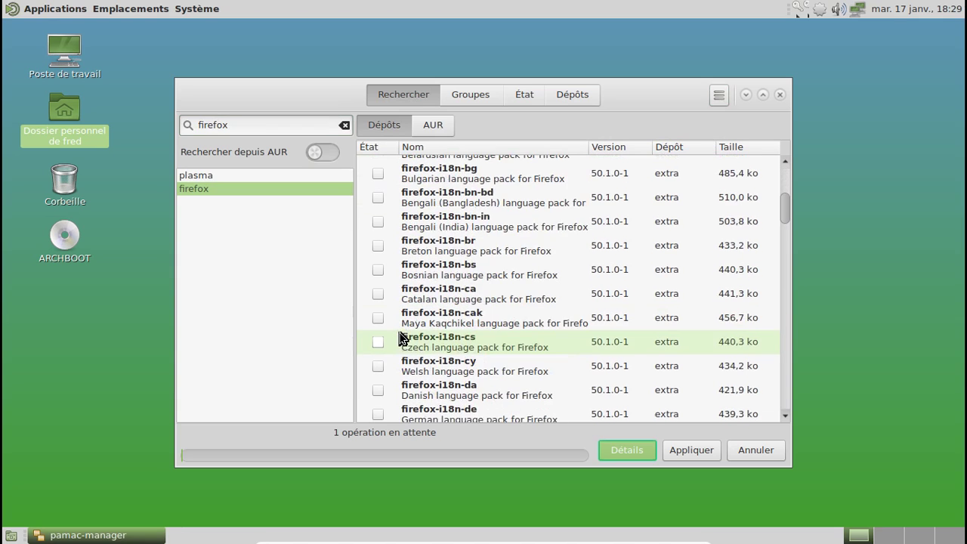
scroll(401, 338, "down", 12)
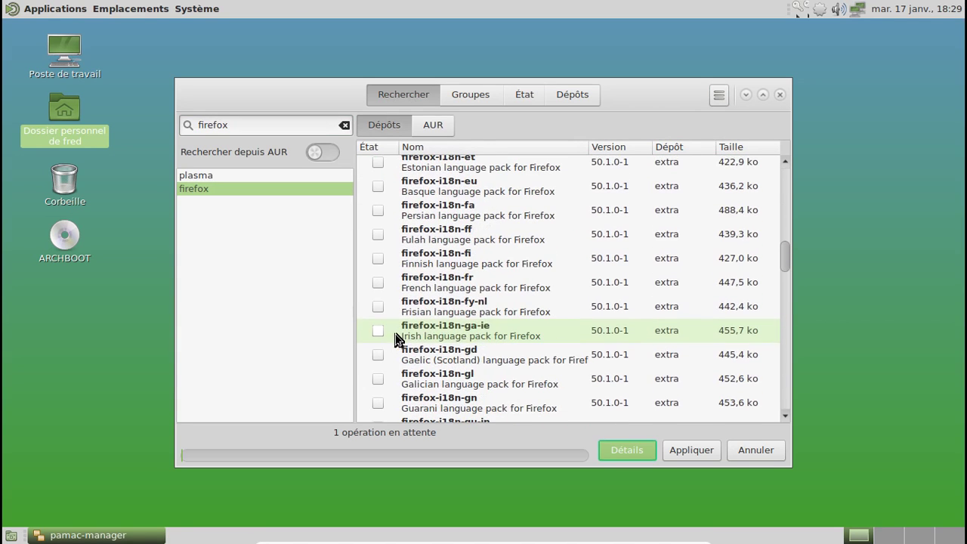
left_click(378, 282)
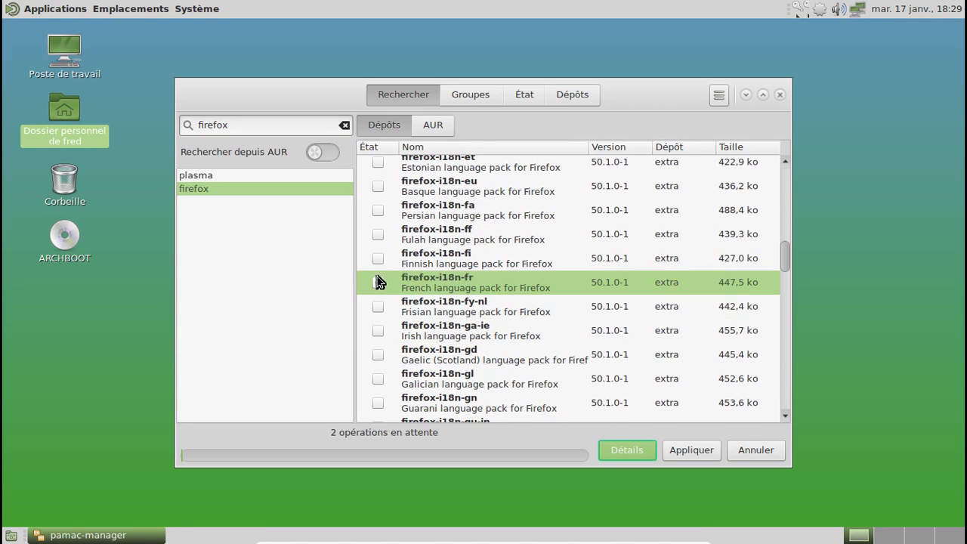
- Apply the pending Firefox installation, check the packages in the transaction summary and validate it
left_click(702, 451)
left_click(655, 249)
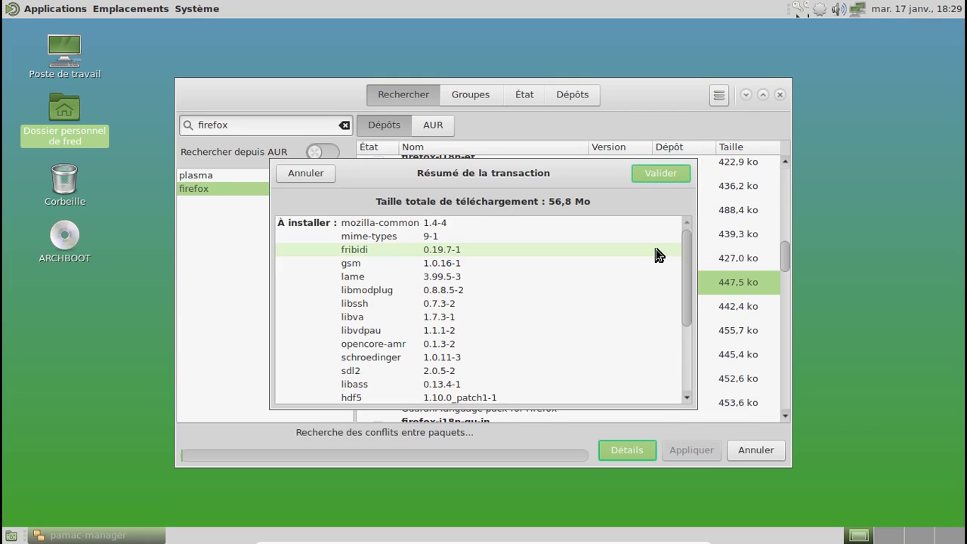
left_click_drag(688, 239, 688, 381)
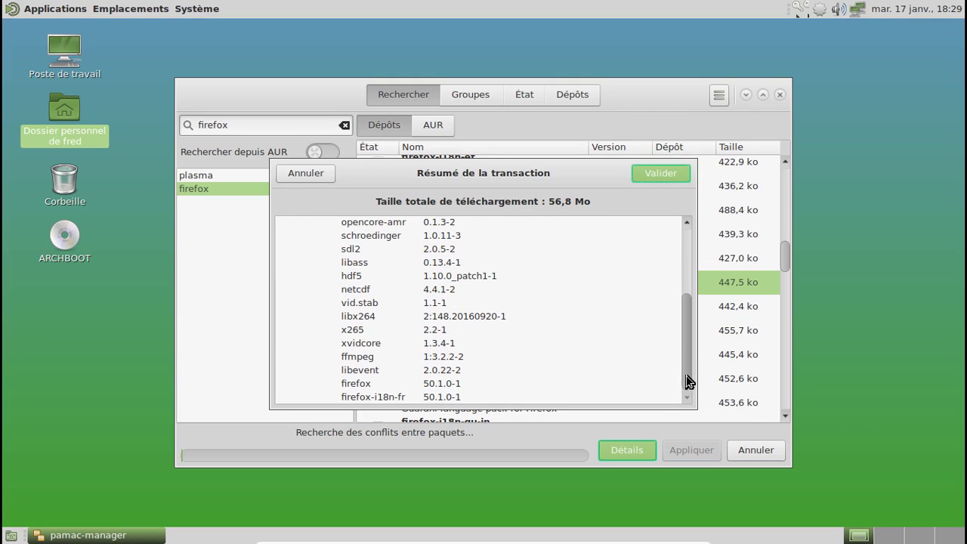
left_click(666, 172)
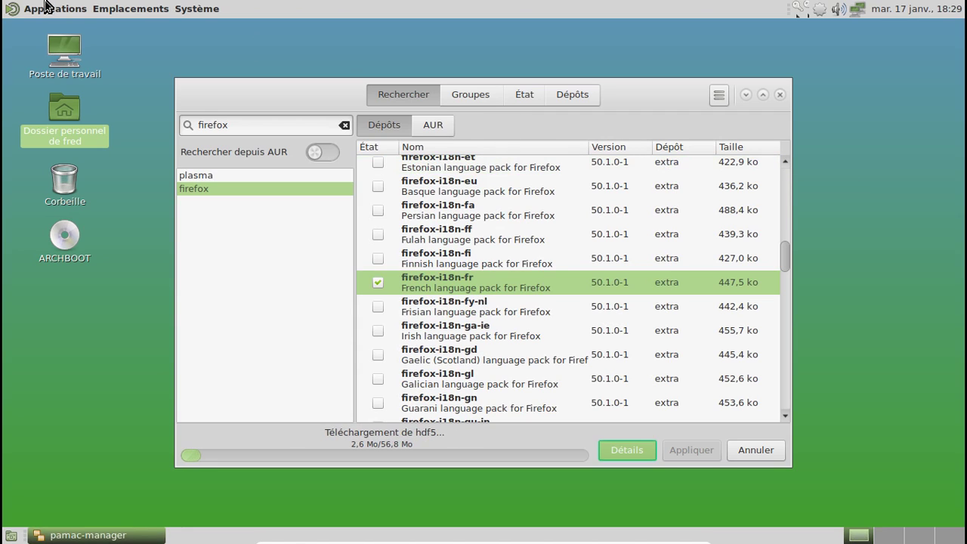
- Search the repositories for gst-plugins and mark gst-plugins-ugly and gst-plugins-bad for installation
left_click(240, 124)
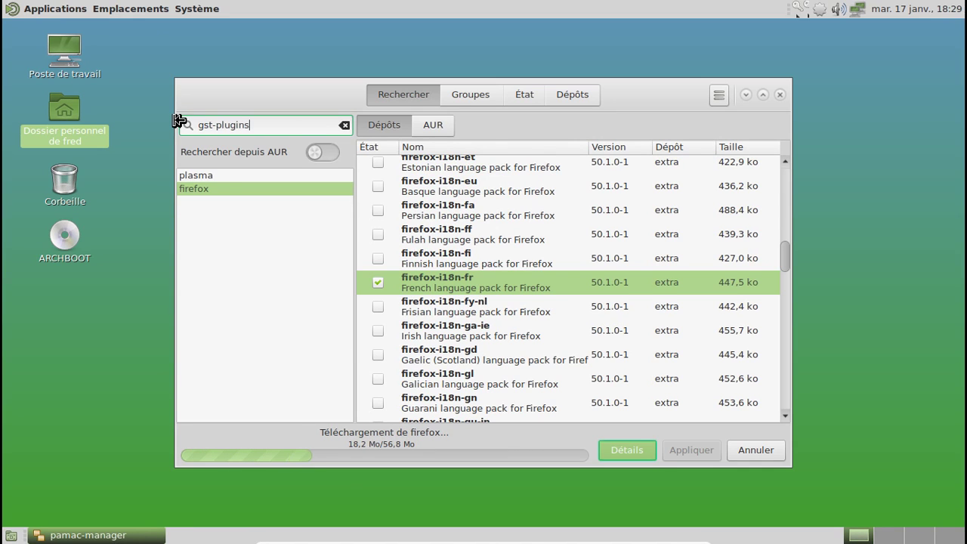
key("Return")
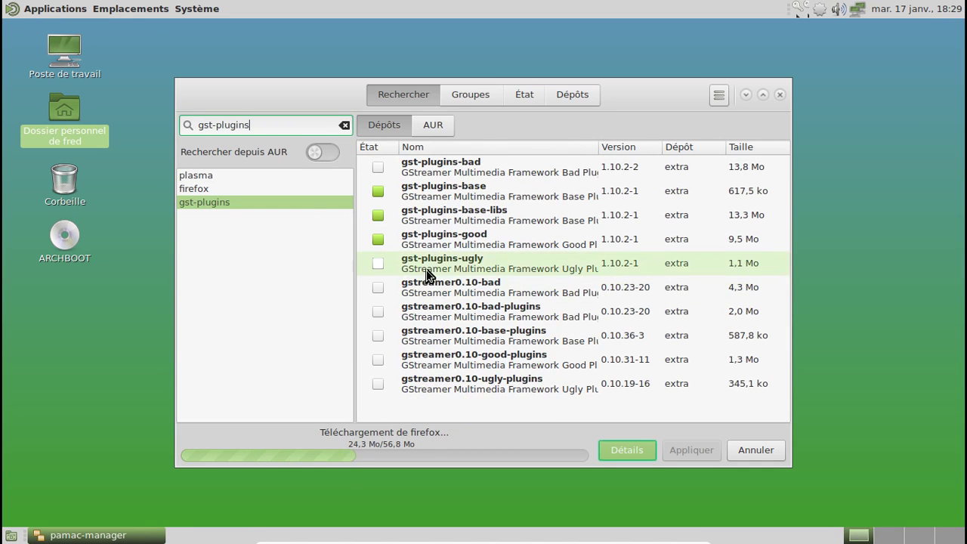
left_click(425, 274)
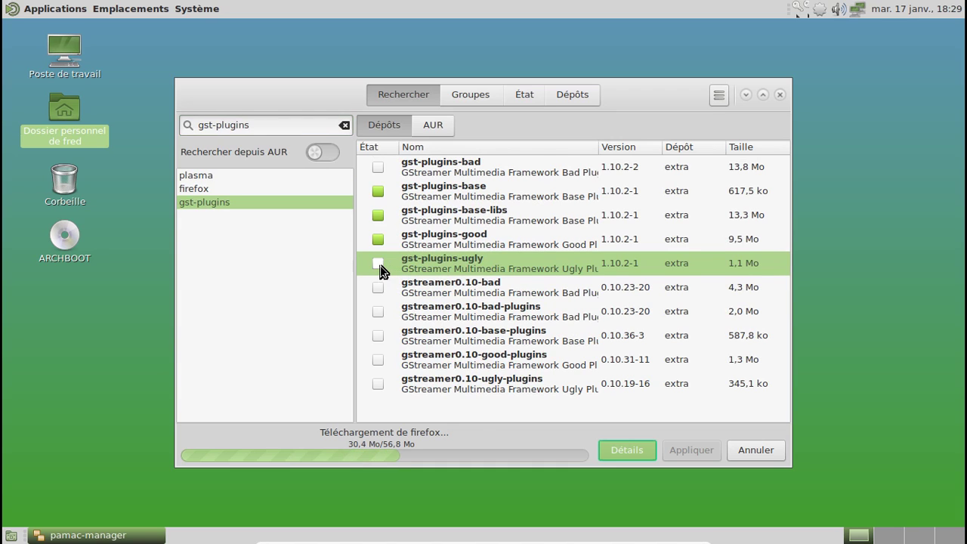
right_click(380, 271)
left_click(424, 300)
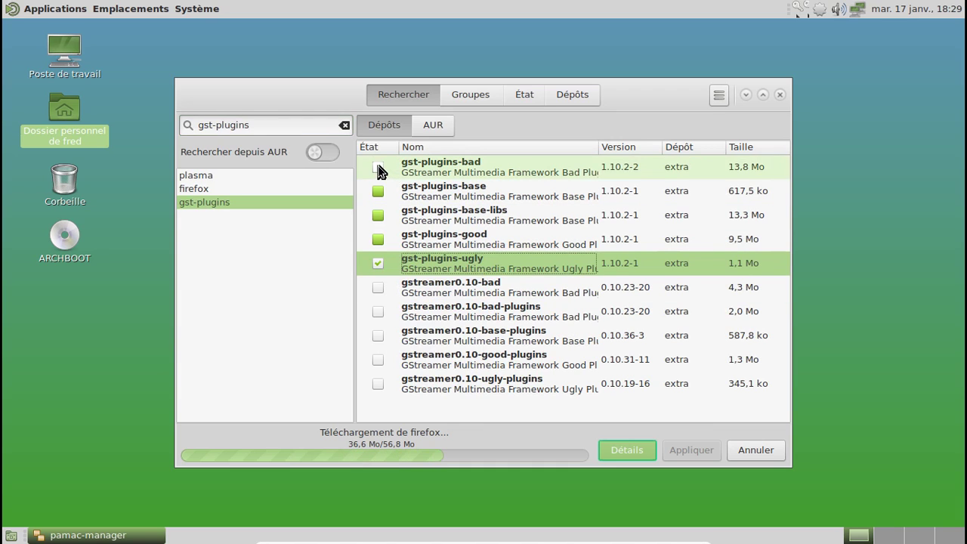
right_click(380, 172)
left_click(413, 201)
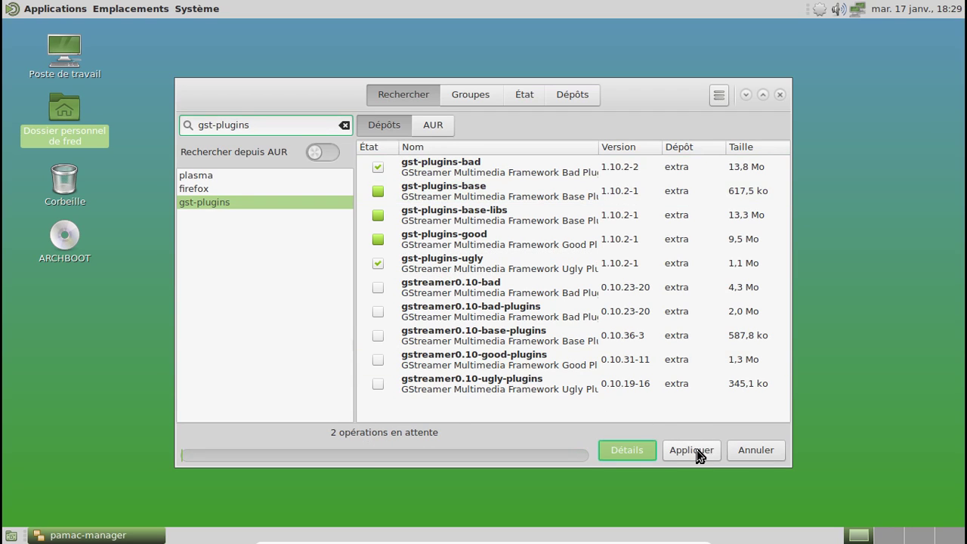
- Apply and validate the GStreamer plugins transaction, authenticating with the root password
left_click(690, 450)
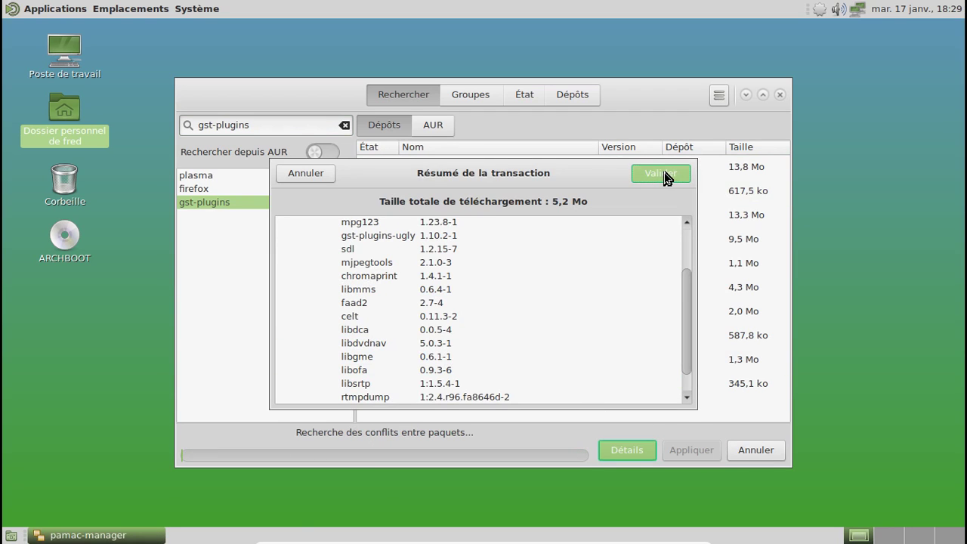
left_click(661, 173)
type("***")
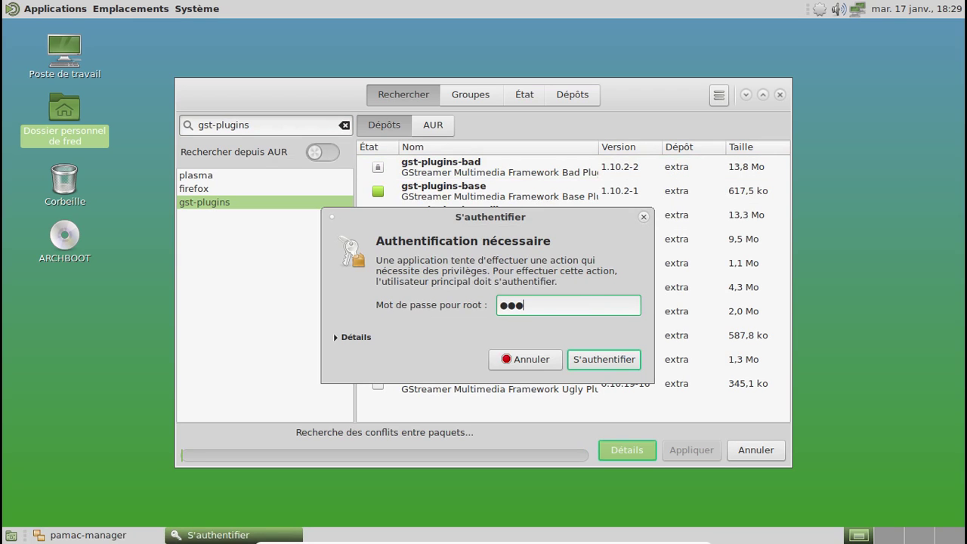
type("*****")
key("Return")
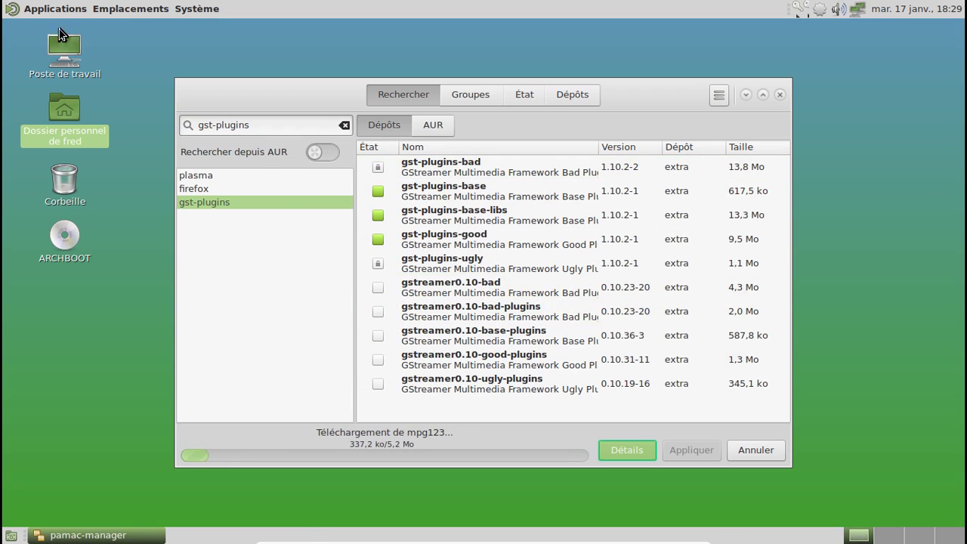
- Launch Firefox from the desktop's Internet applications, restore its window to a smaller size and close the extra blank tab
left_click(59, 10)
mouse_move(72, 92)
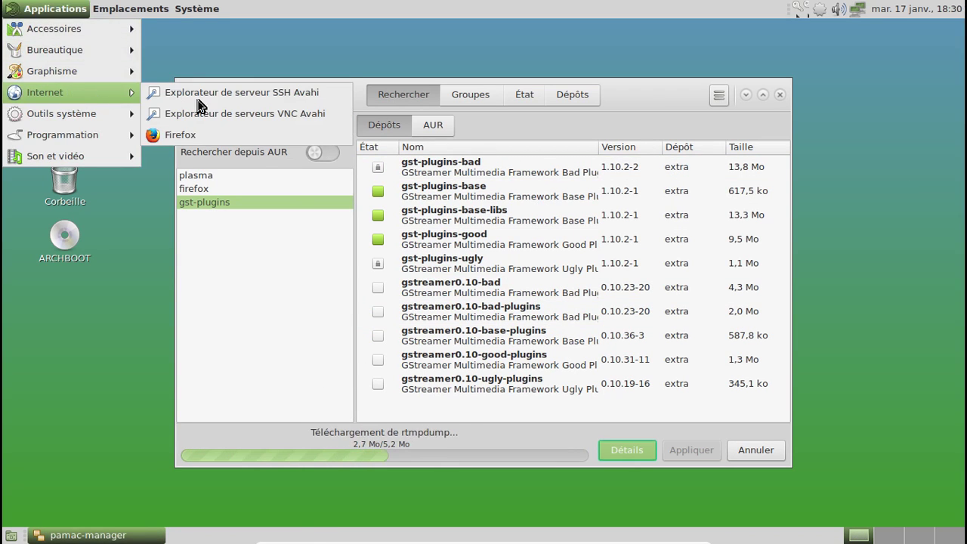
left_click(227, 133)
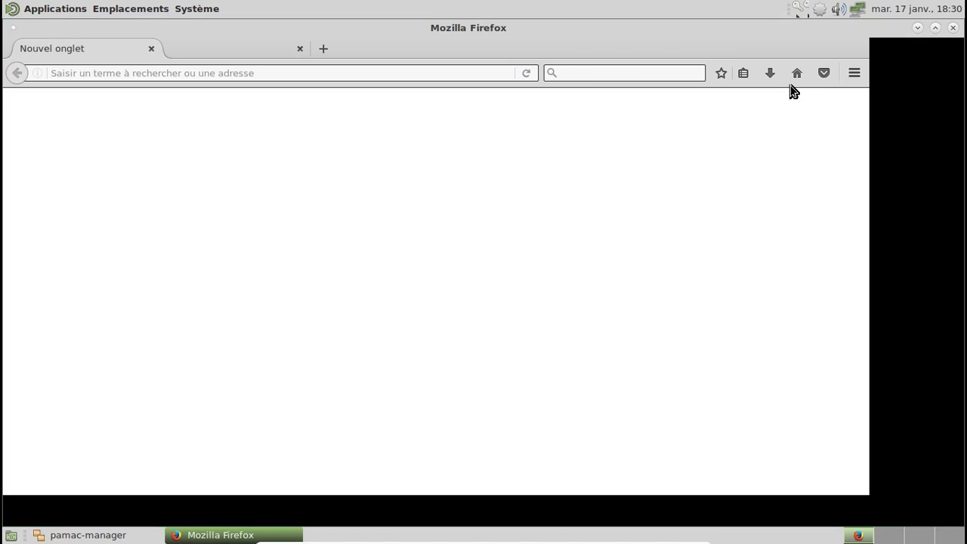
left_click(936, 29)
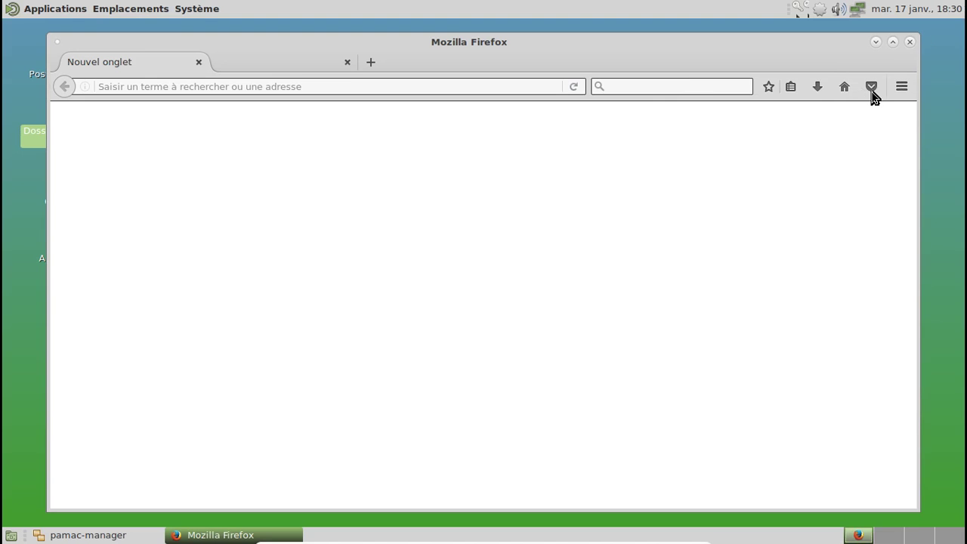
left_click(199, 63)
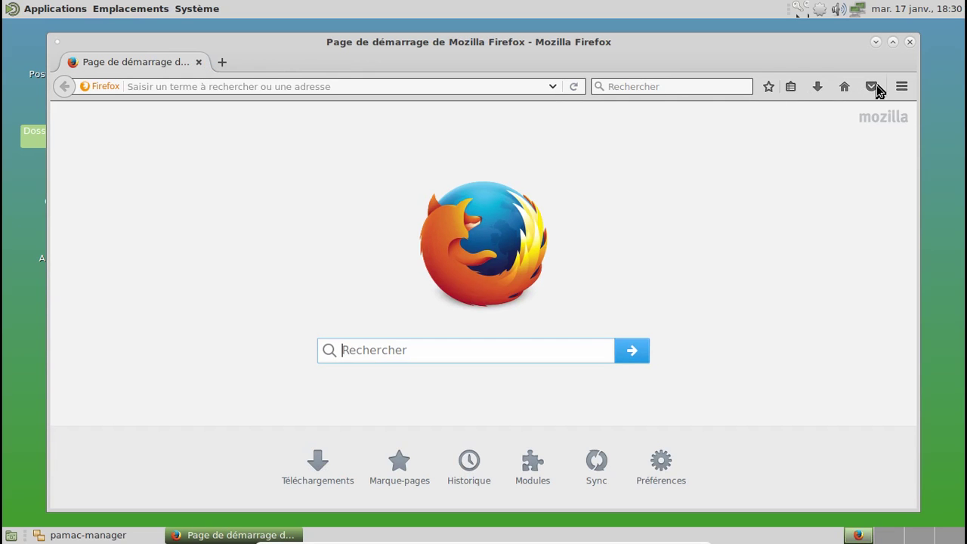
- Check the About information (À propos de Mozilla Firefox) and close the browser
left_click(902, 87)
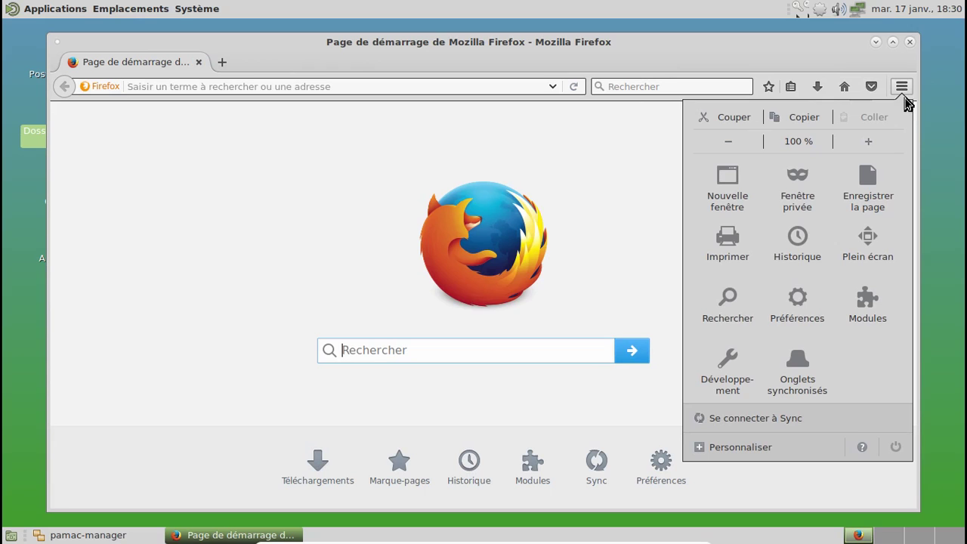
left_click(863, 450)
left_click(779, 250)
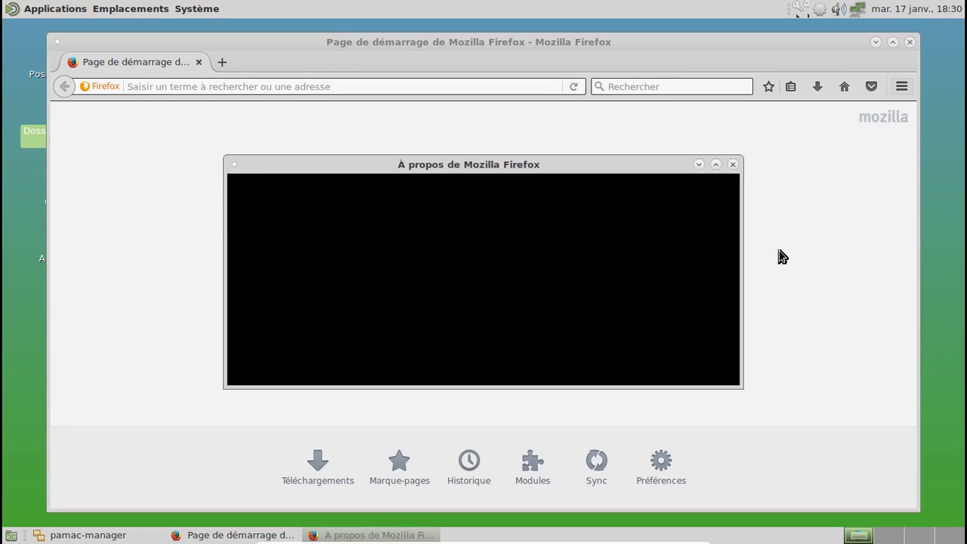
left_click(733, 165)
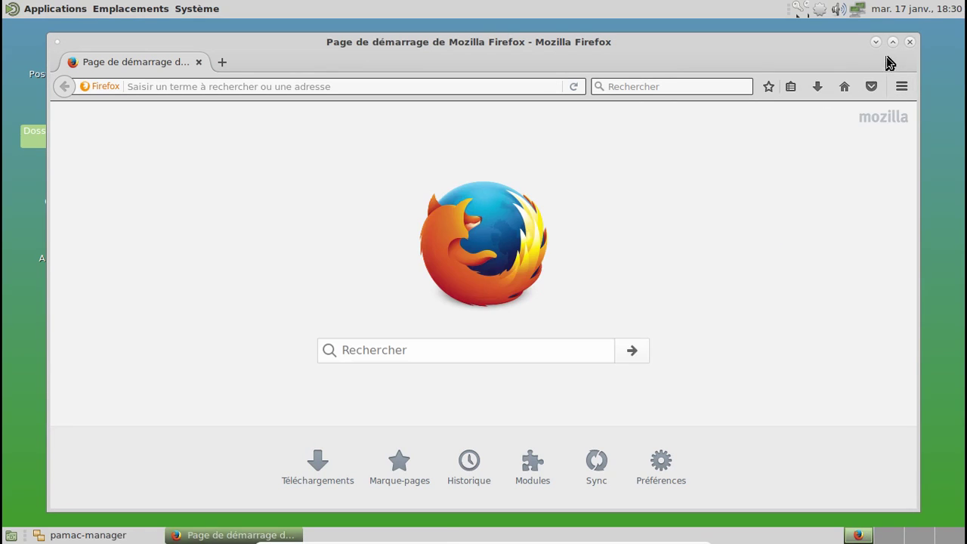
left_click(912, 43)
- View the About MATE (À propos de MATE) information and dismiss it
left_click(198, 9)
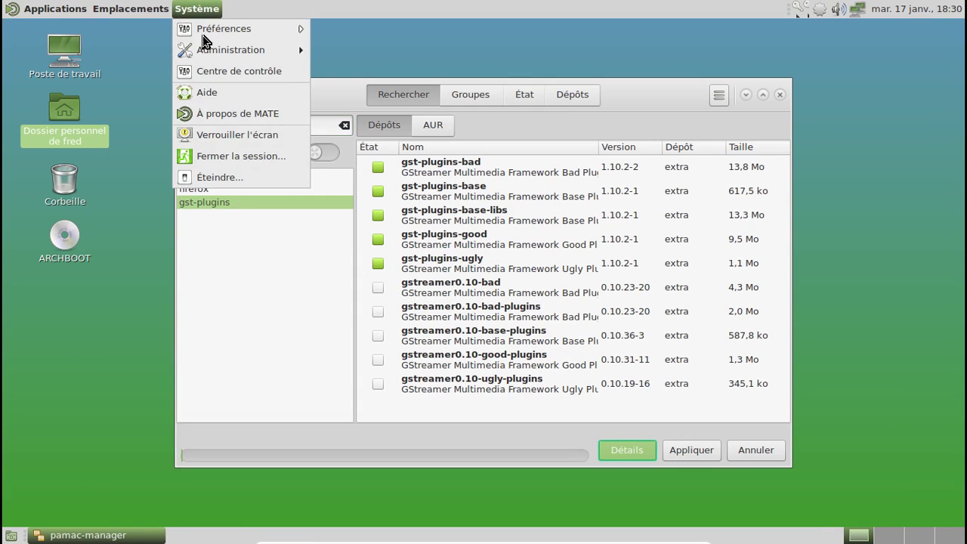
left_click(228, 112)
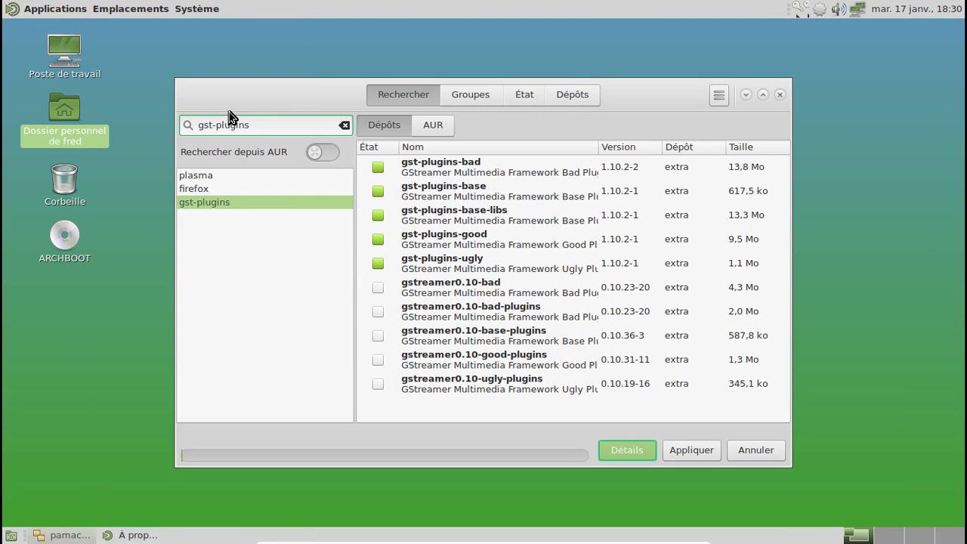
left_click(581, 371)
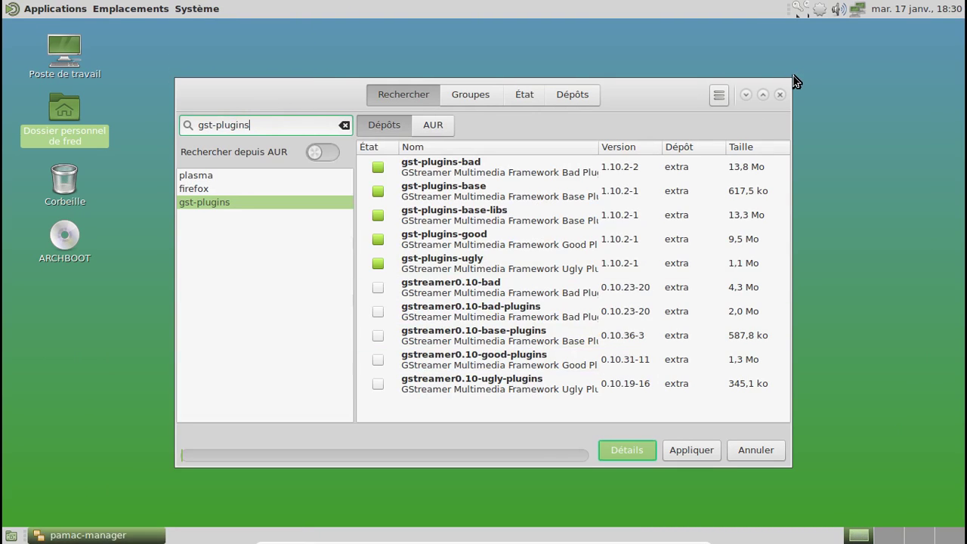
- Close the package manager and examine the resource usage and process list in Moniteur système MATE
left_click(780, 97)
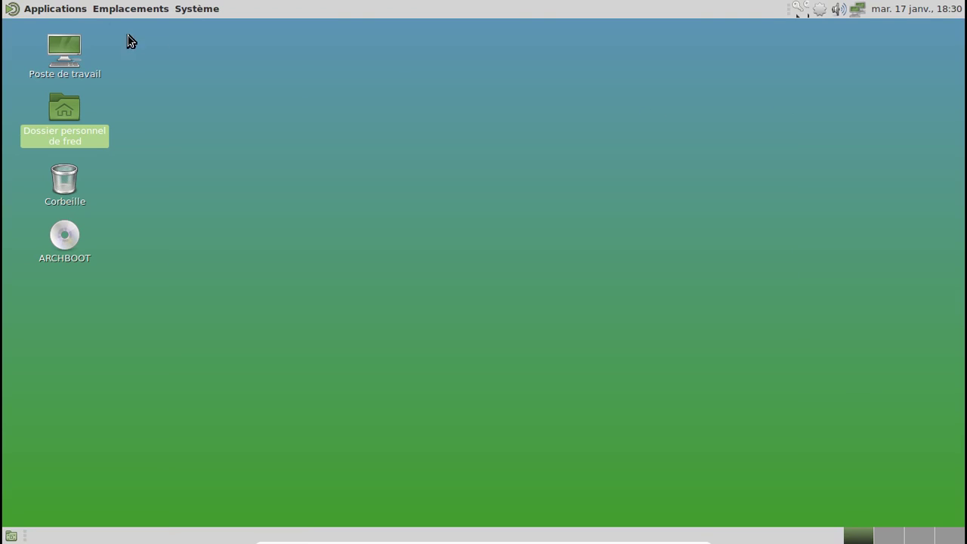
left_click(59, 10)
mouse_move(70, 115)
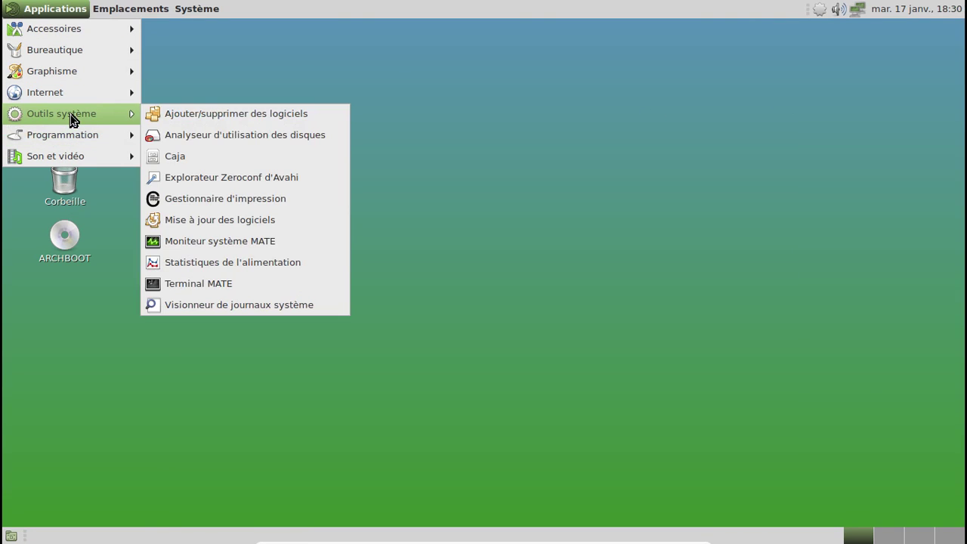
left_click(268, 241)
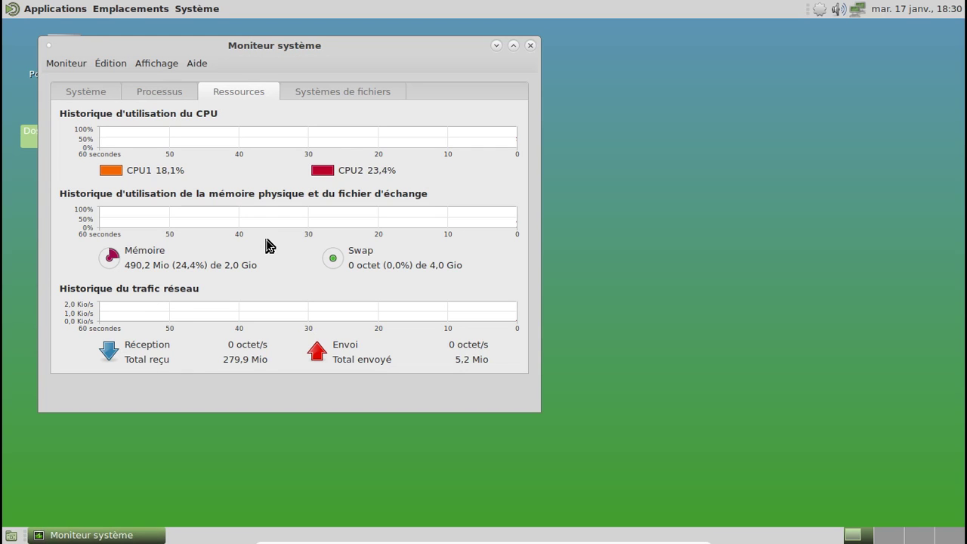
left_click(151, 92)
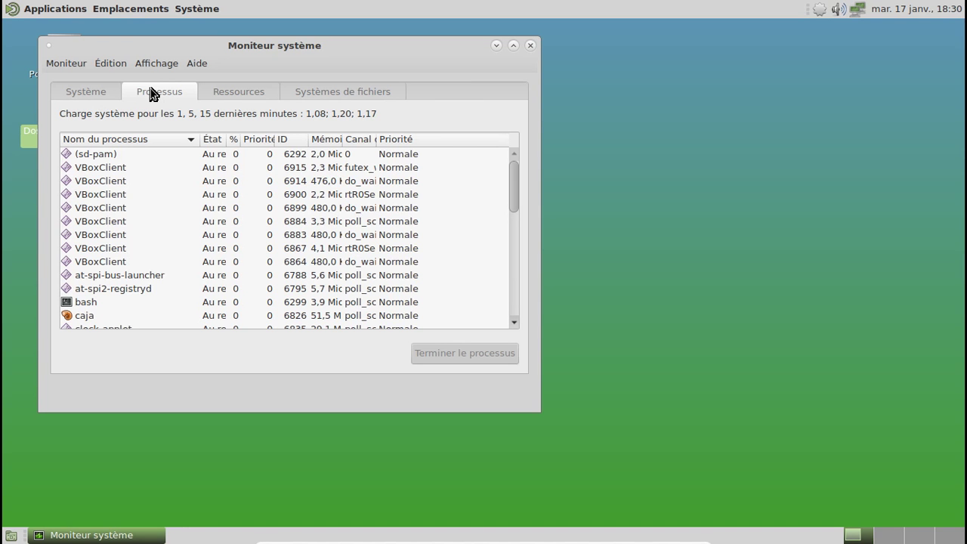
left_click(530, 45)
left_click(491, 75)
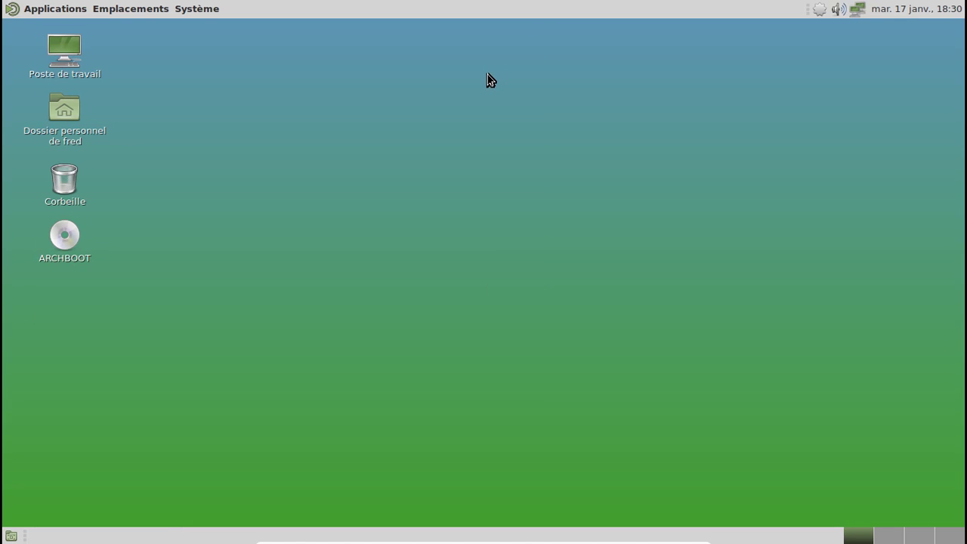
- Open the MATE Centre de contrôle and look over its available settings
left_click(158, 11)
mouse_move(209, 12)
mouse_move(217, 40)
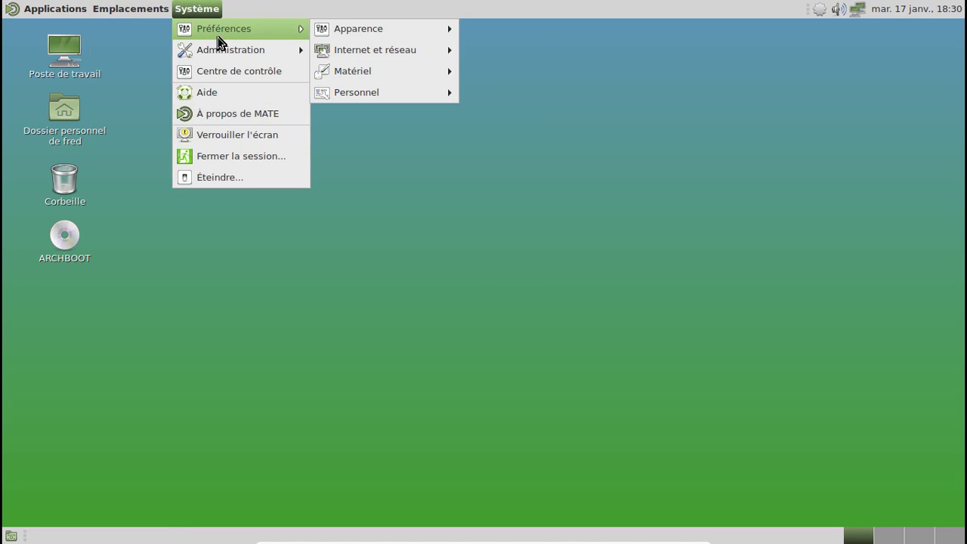
mouse_move(323, 41)
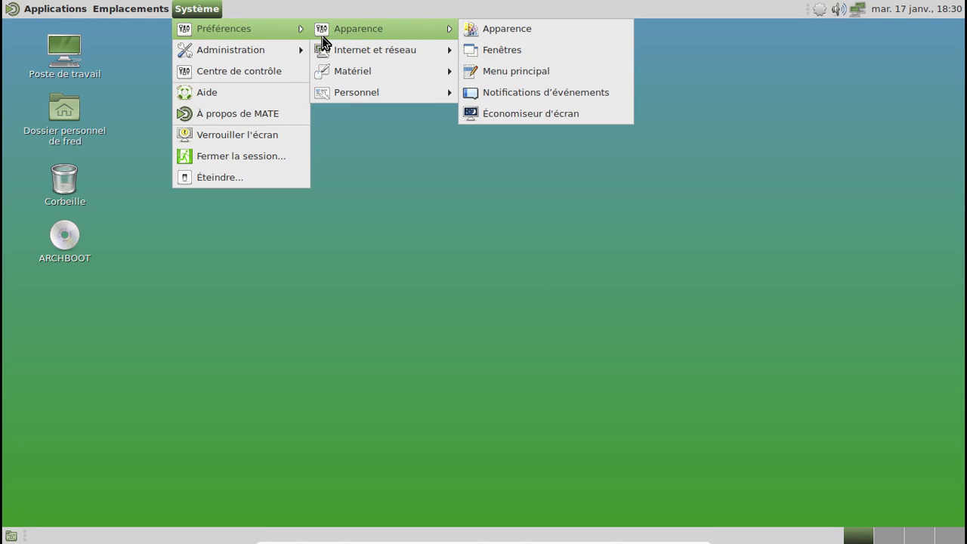
mouse_move(337, 75)
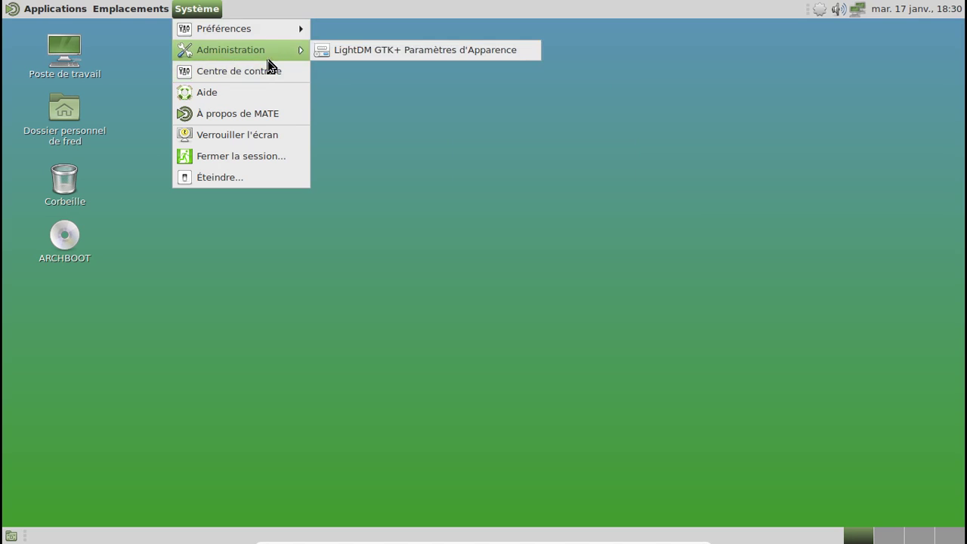
left_click(269, 68)
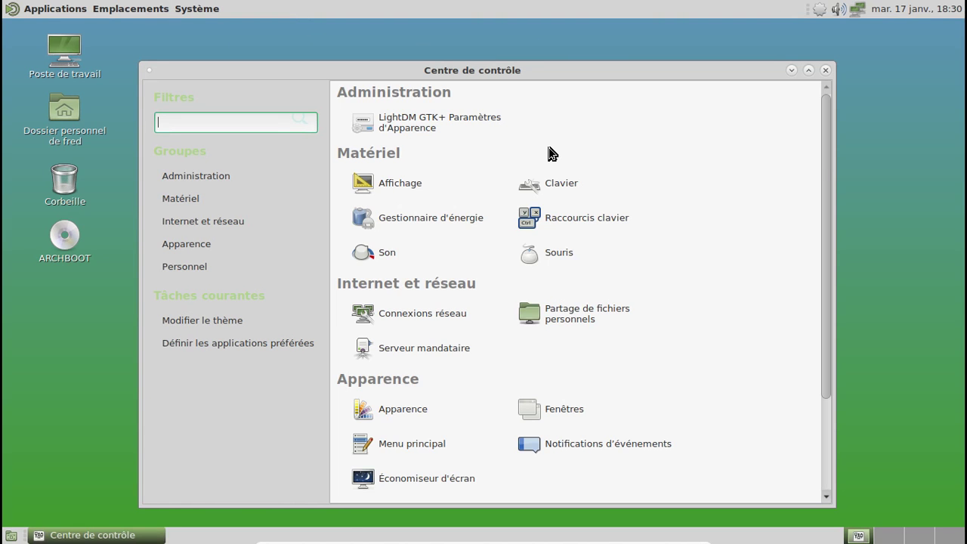
scroll(550, 154, "down", 3)
scroll(550, 153, "up", 3)
- Launch LightDM GTK+ Paramètres d'Apparence, authenticating with the root password
left_click(454, 125)
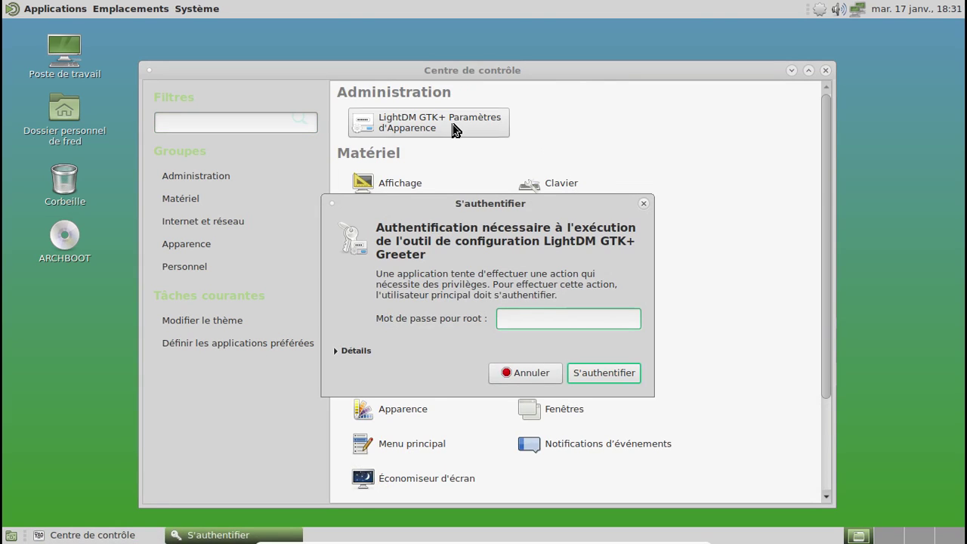
type("••••••")
key("Return")
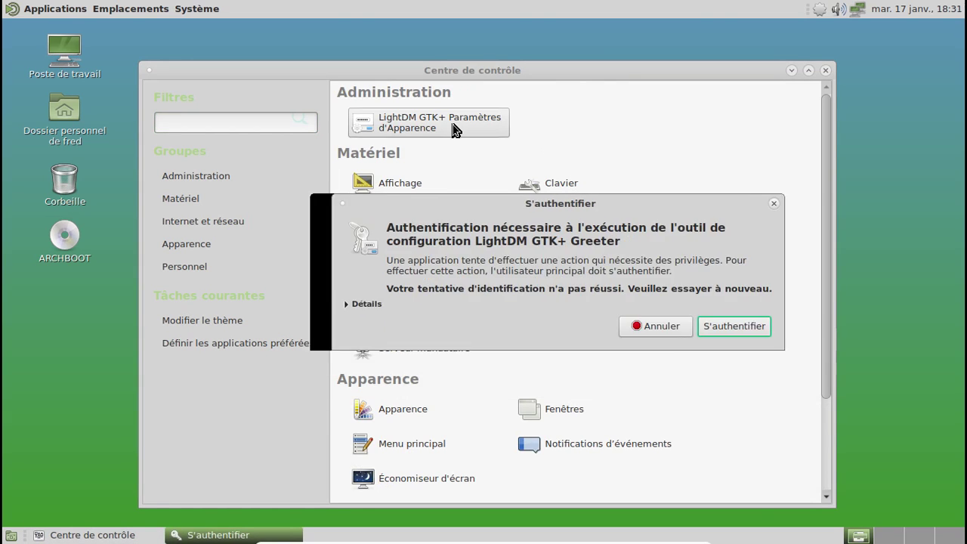
type("••••••••")
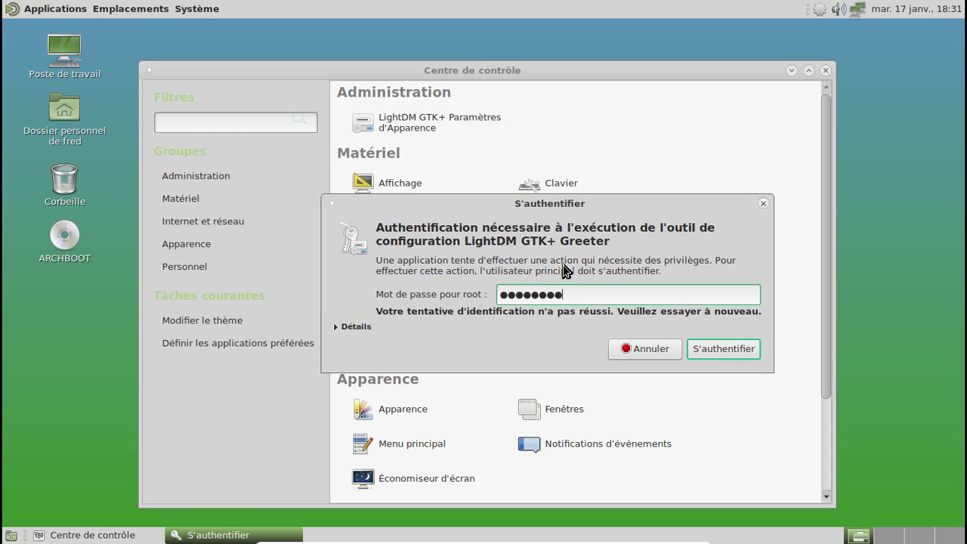
key("Return")
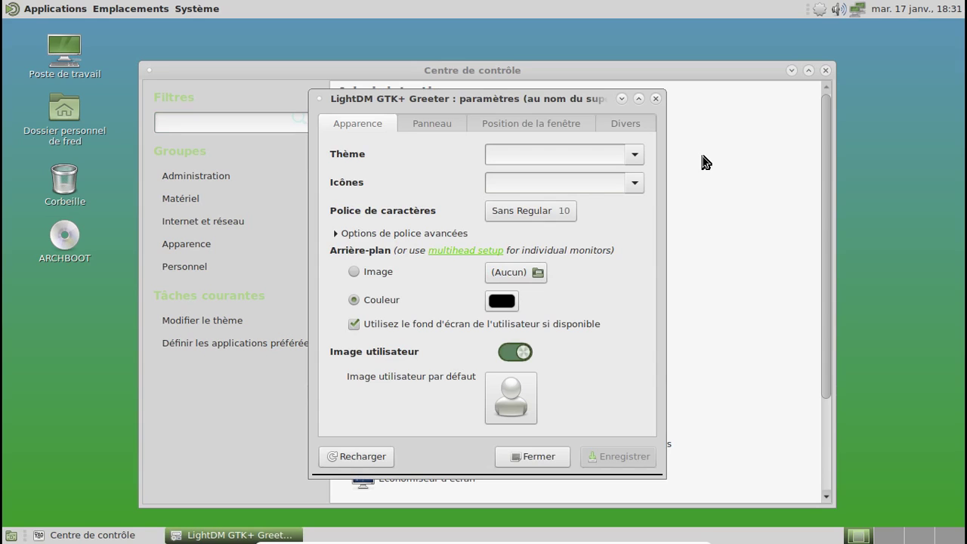
- Set the login greeter's theme to Menta and its icons to menta
left_click(633, 155)
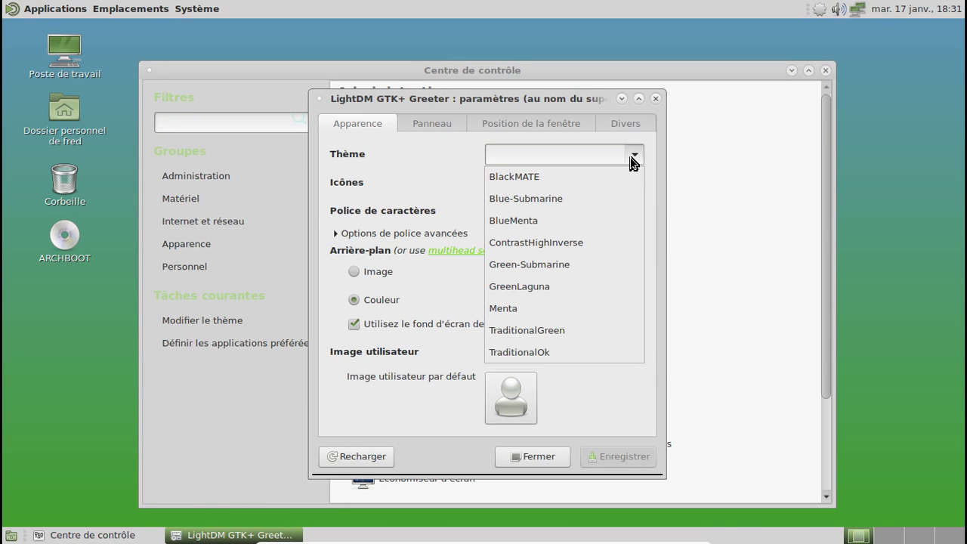
left_click(630, 158)
left_click(633, 159)
left_click(559, 310)
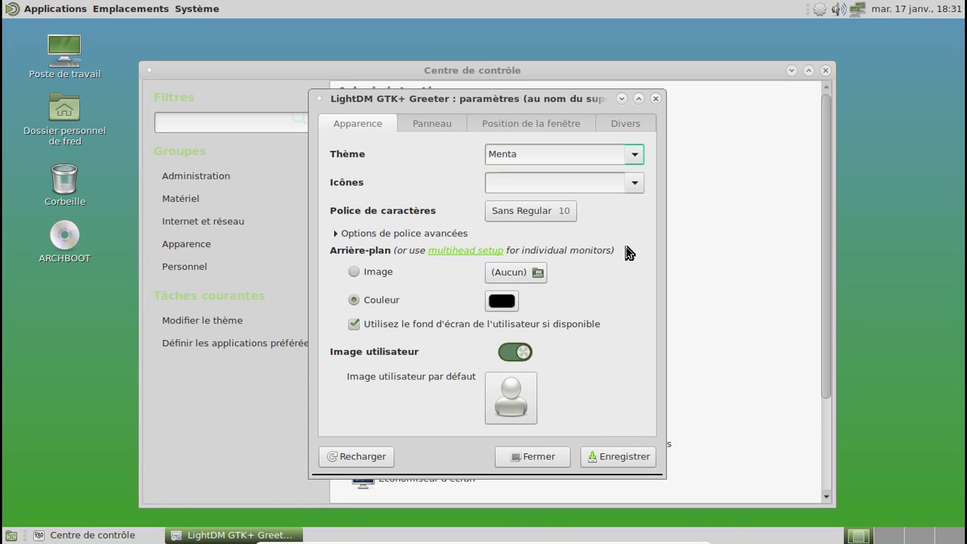
left_click(633, 186)
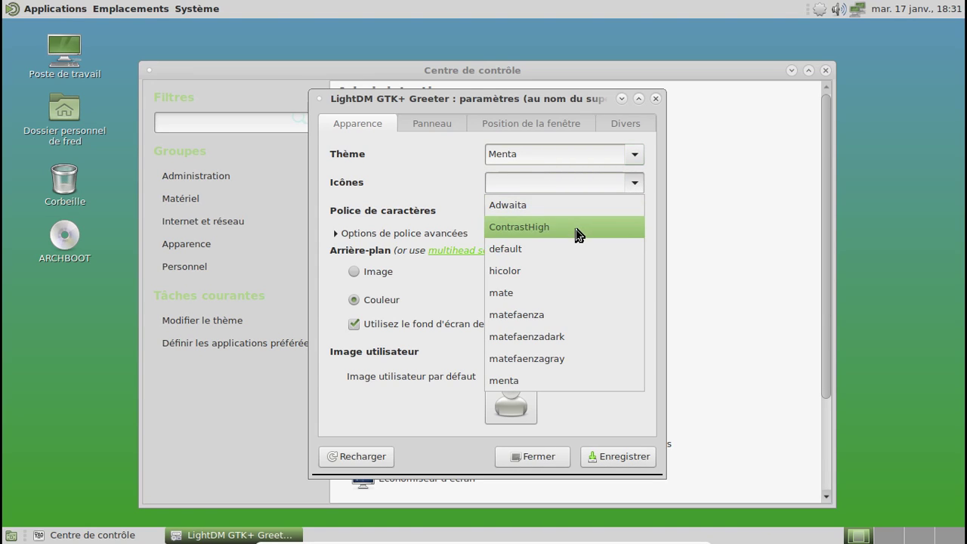
left_click(557, 379)
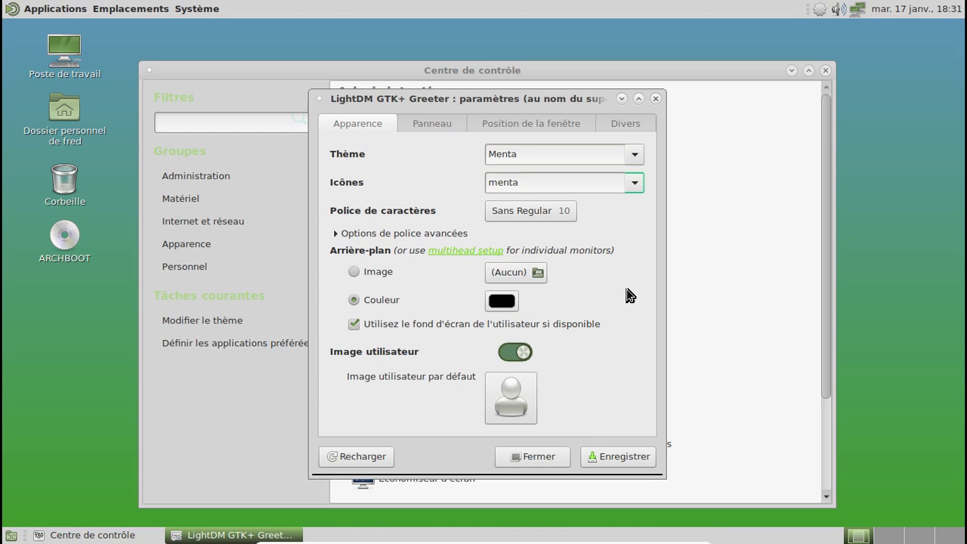
- Review the greeter's panel, window position and miscellaneous settings, save the configuration and close the greeter settings and control centre
left_click(429, 126)
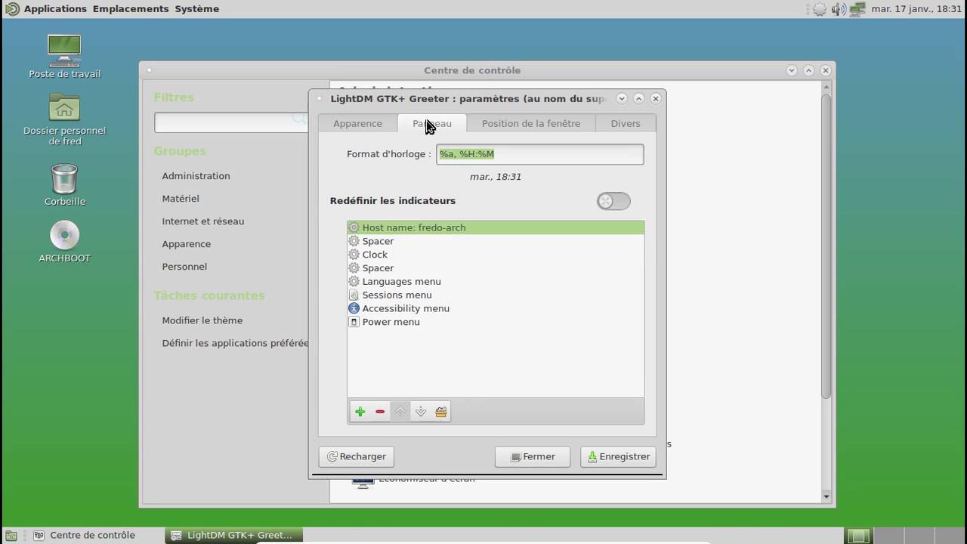
left_click(515, 130)
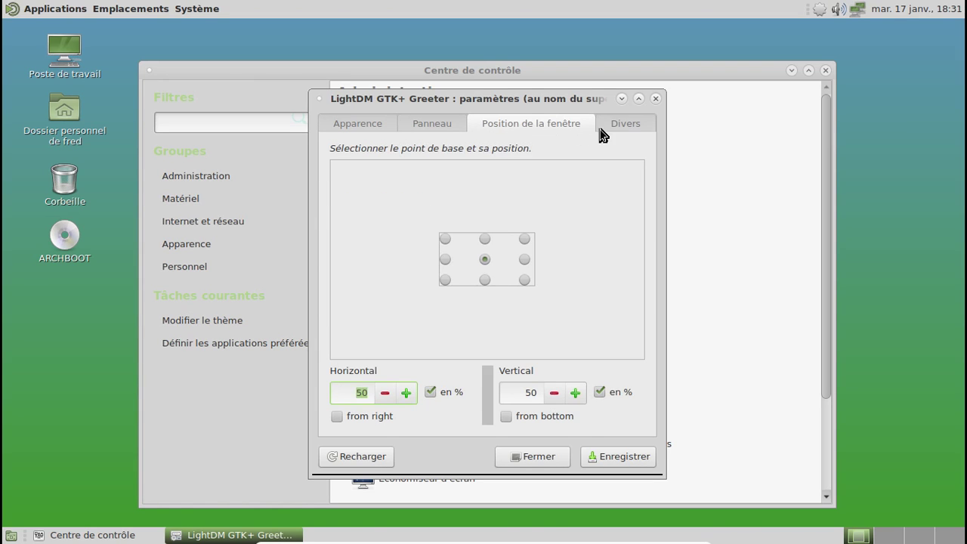
left_click(618, 131)
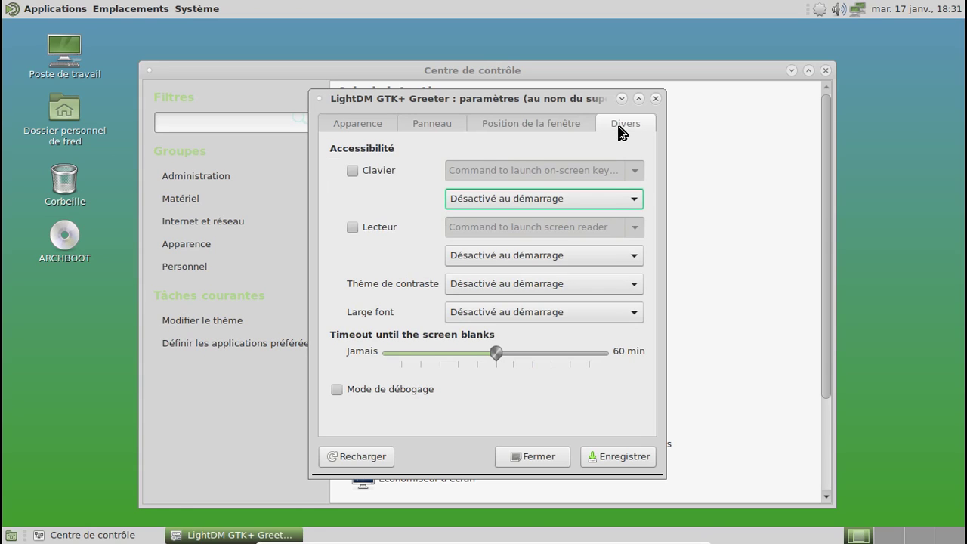
left_click(605, 205)
left_click(605, 205)
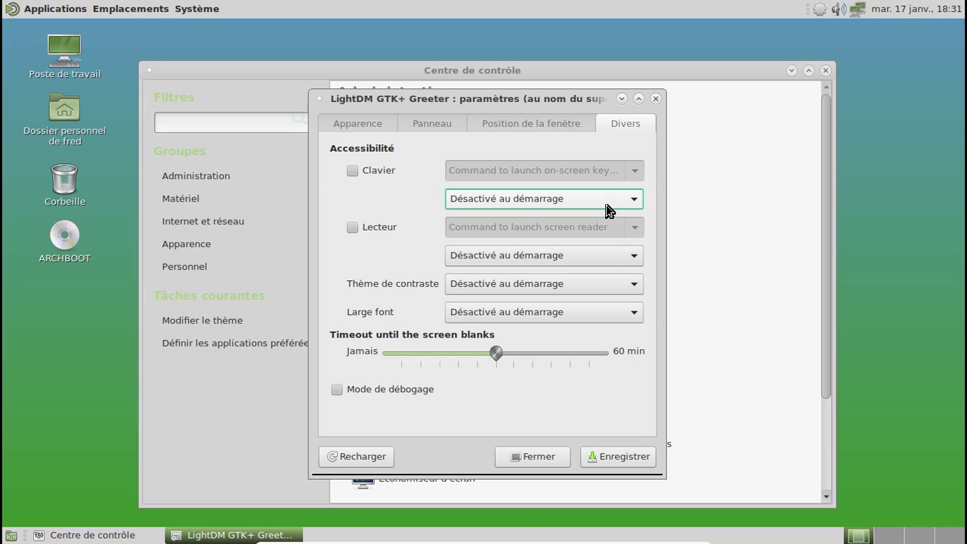
left_click(627, 458)
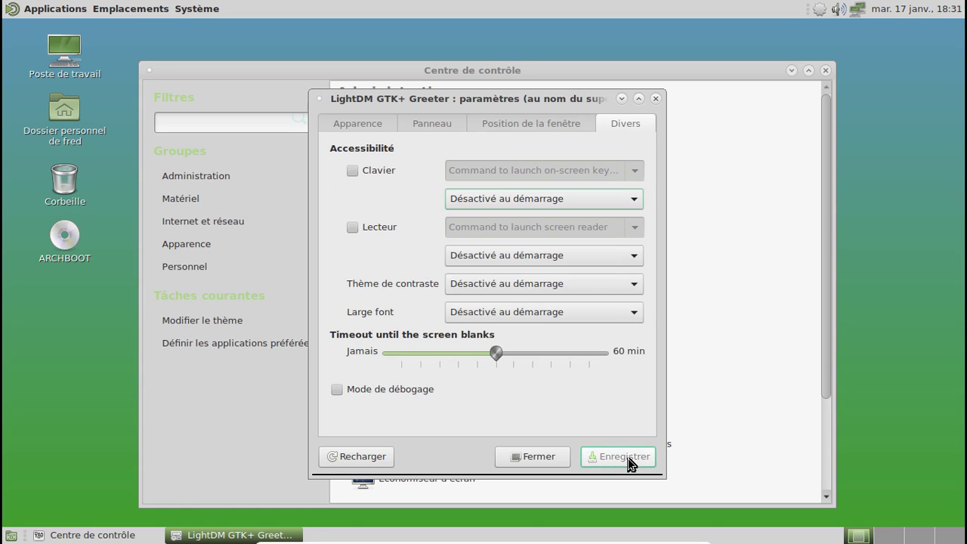
left_click(655, 98)
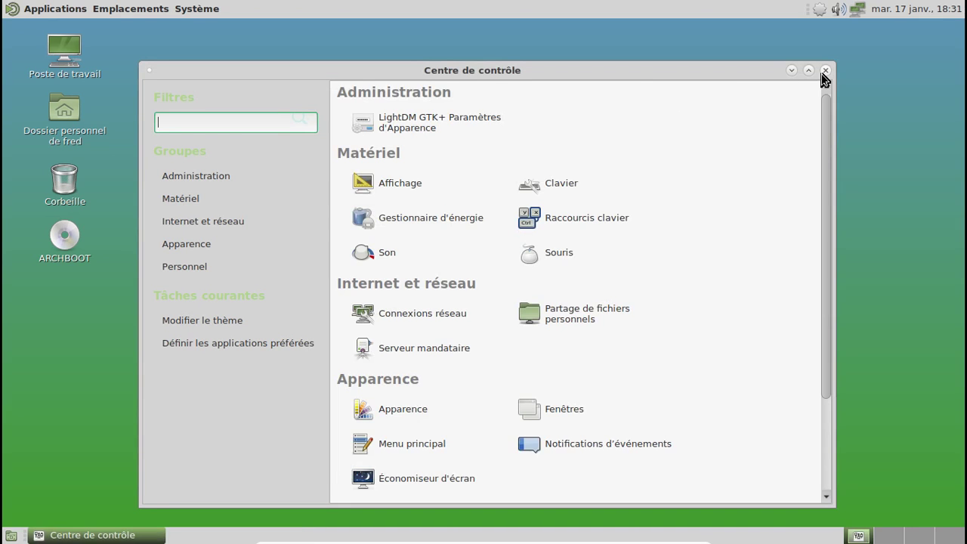
left_click(825, 69)
- Log out of the session, log back in with the account password and dismiss the network connection notification
left_click(216, 9)
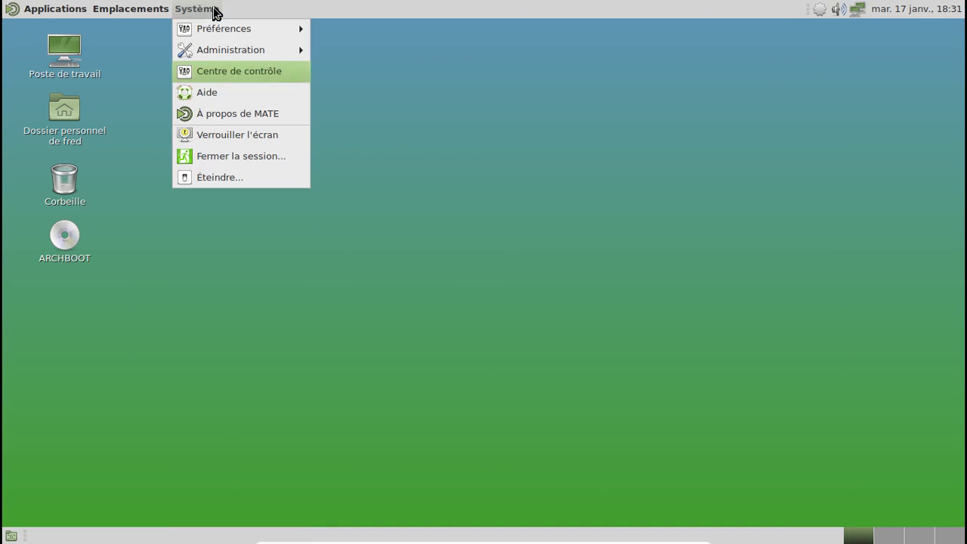
left_click(236, 159)
left_click(596, 335)
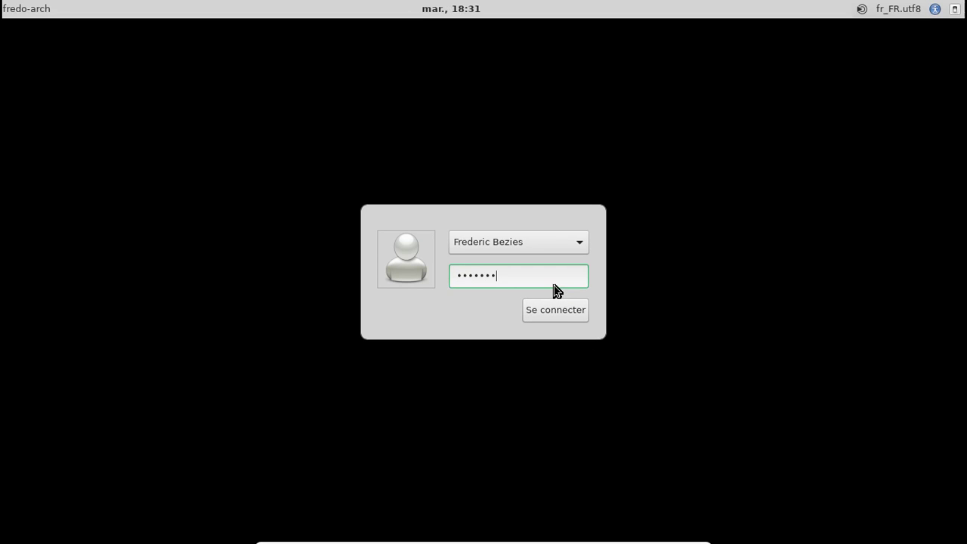
key("Return")
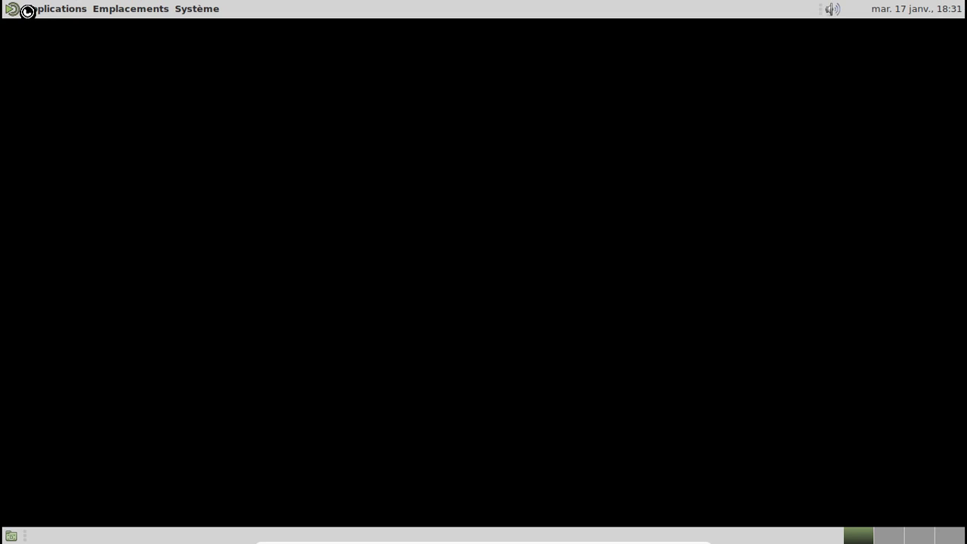
left_click(27, 11)
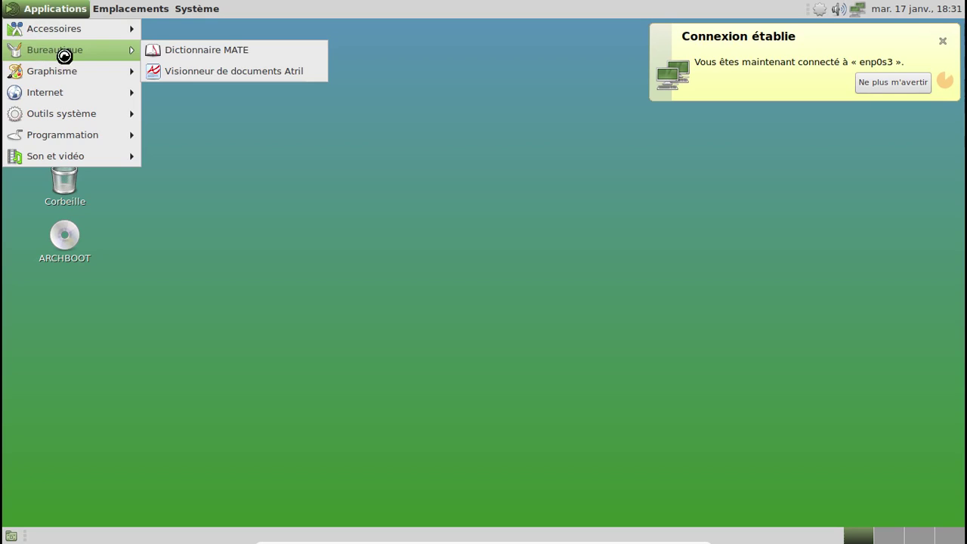
left_click(567, 60)
left_click(932, 38)
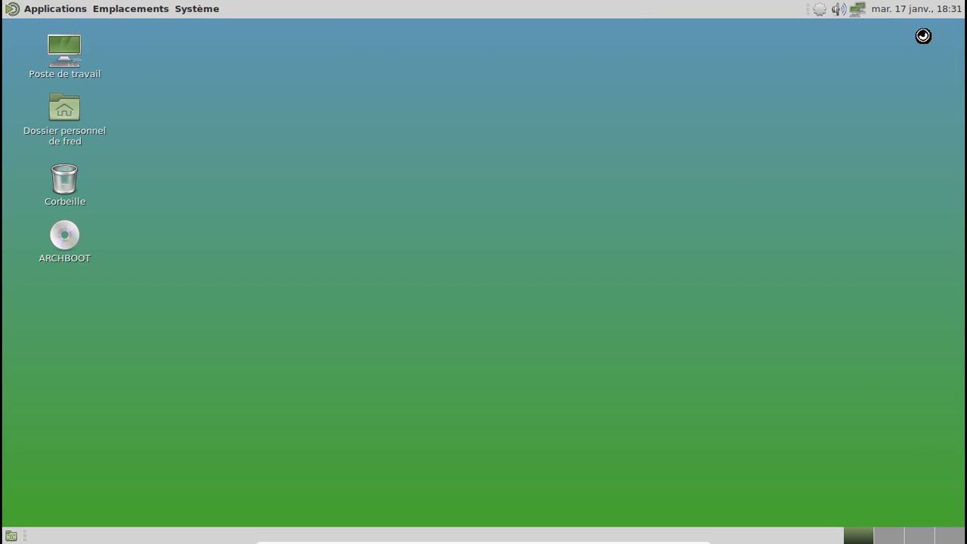
- Open the Pamac package manager and search for libreoffice
right_click(820, 9)
left_click(781, 47)
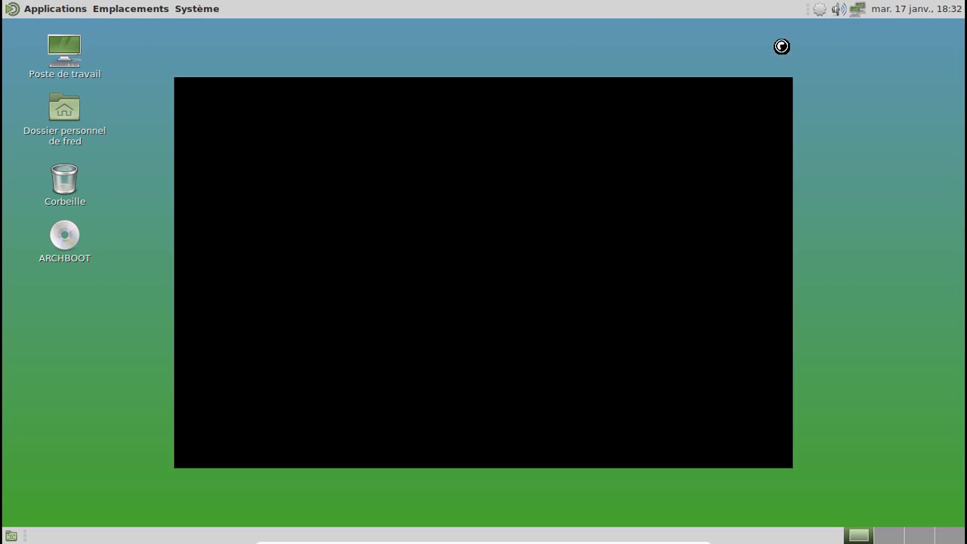
type("libre")
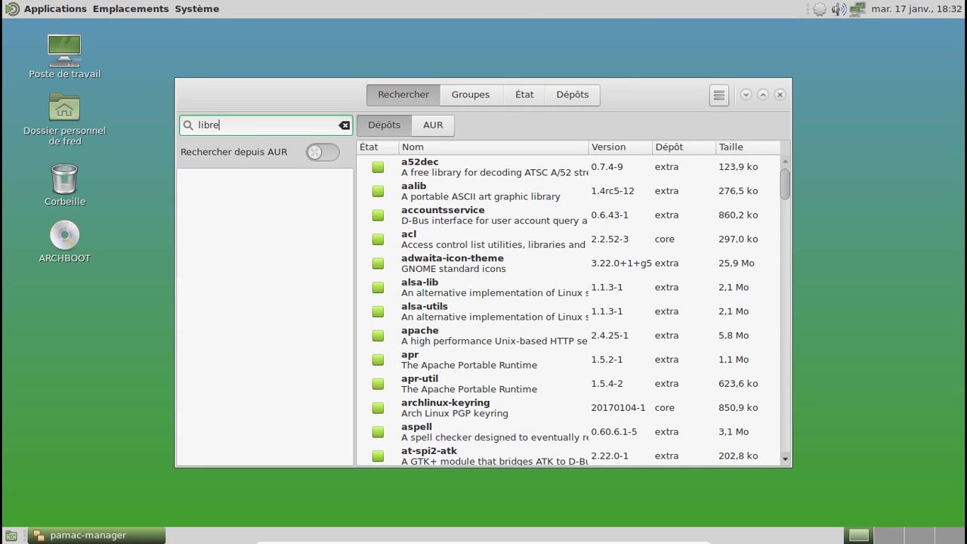
type("office")
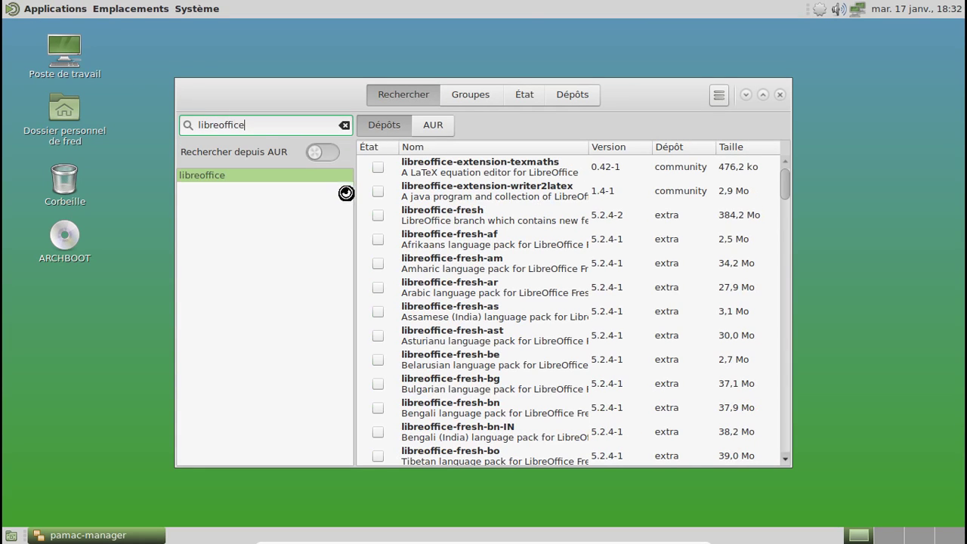
- Mark the libreoffice-fresh package and its French language pack libreoffice-fresh-fr for installation
left_click(376, 218)
scroll(494, 327, "down", 6)
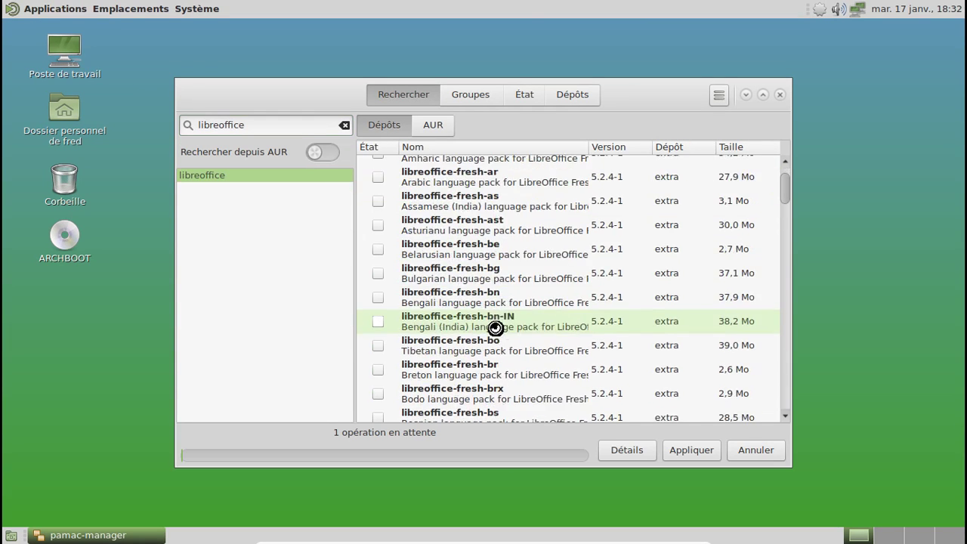
scroll(495, 327, "down", 7)
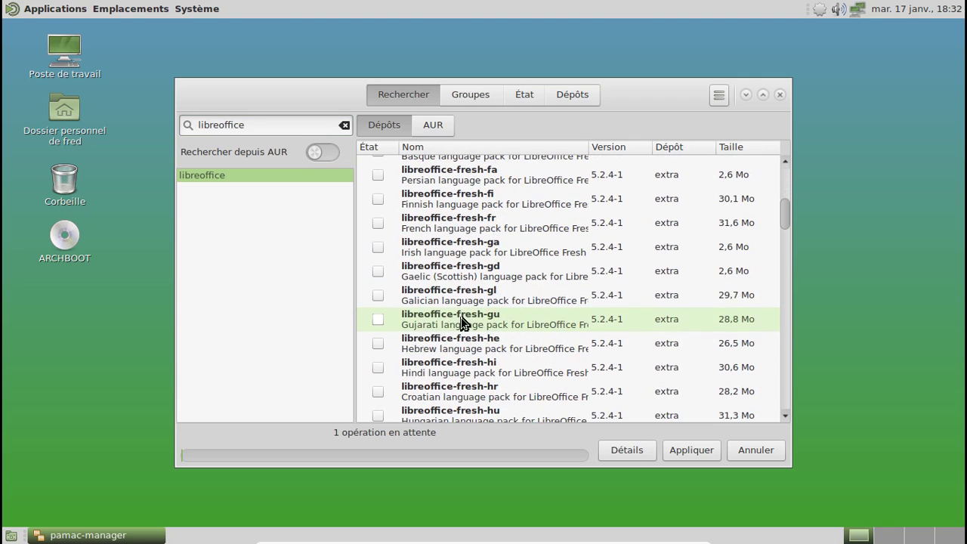
left_click(377, 223)
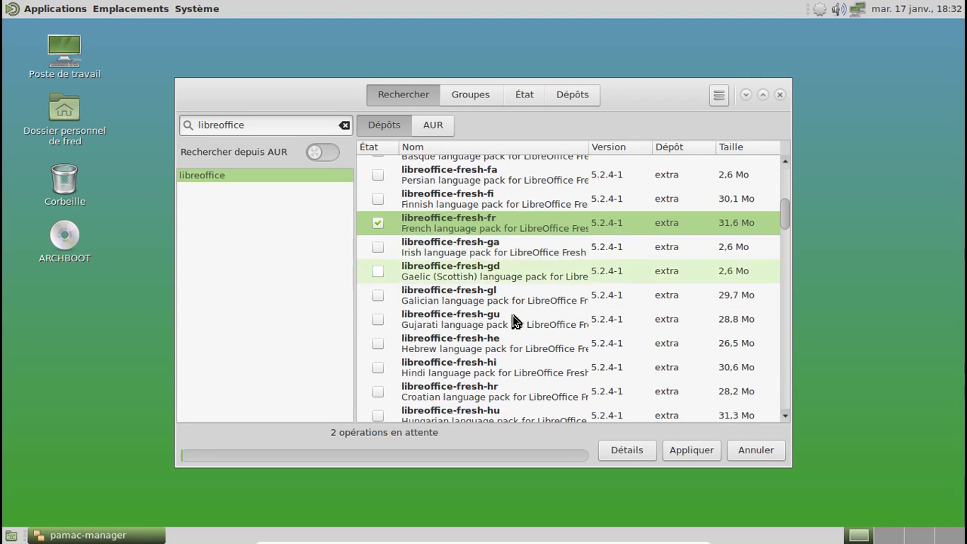
- Apply the pending package installations, authenticate with the root password and display the transaction details
left_click(701, 449)
left_click(664, 163)
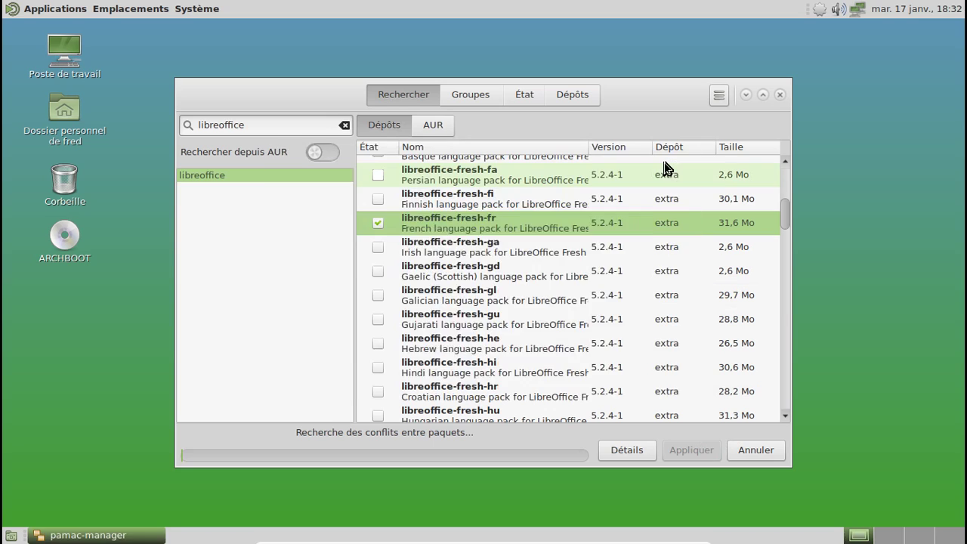
type("•••••••••")
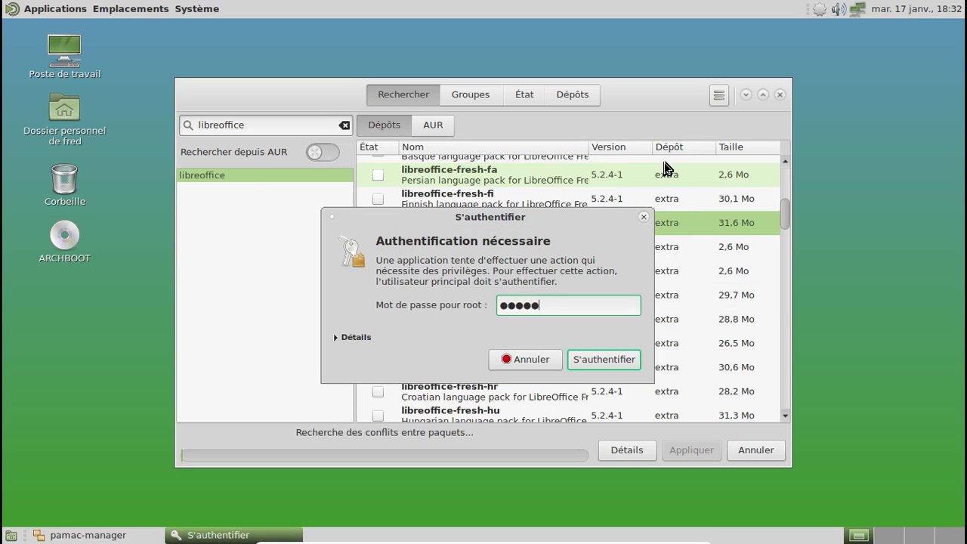
key("Return")
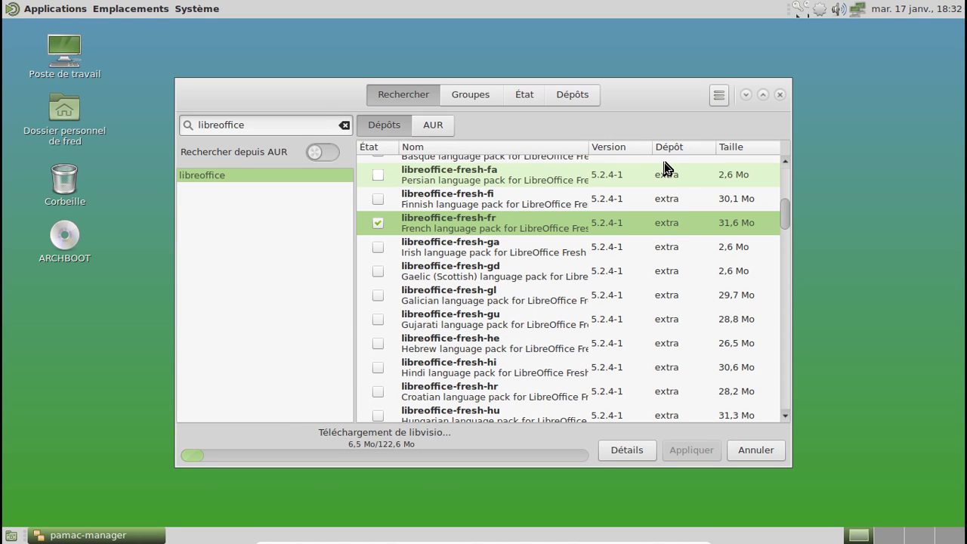
left_click(629, 449)
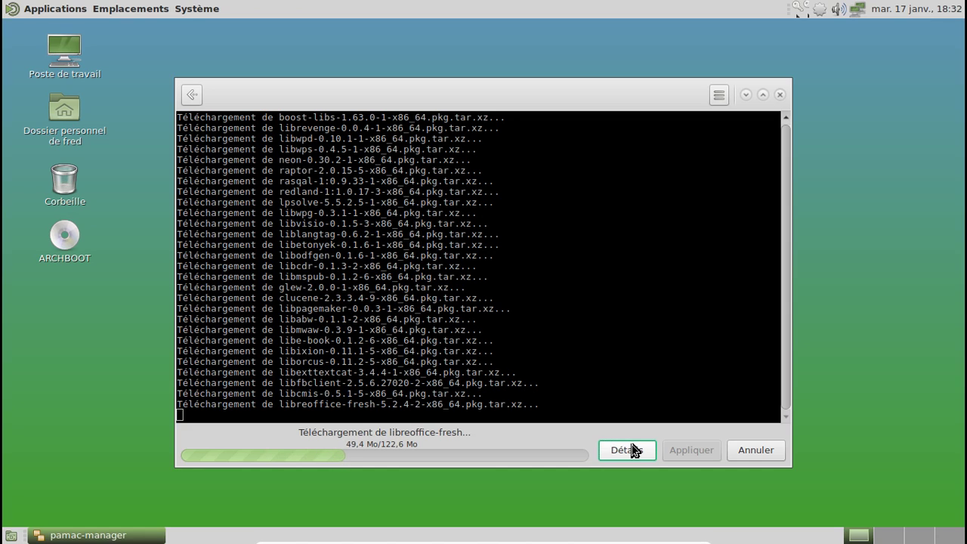
- Switch the desktop theme to BlackMATE in the appearance preferences and close them
left_click(198, 9)
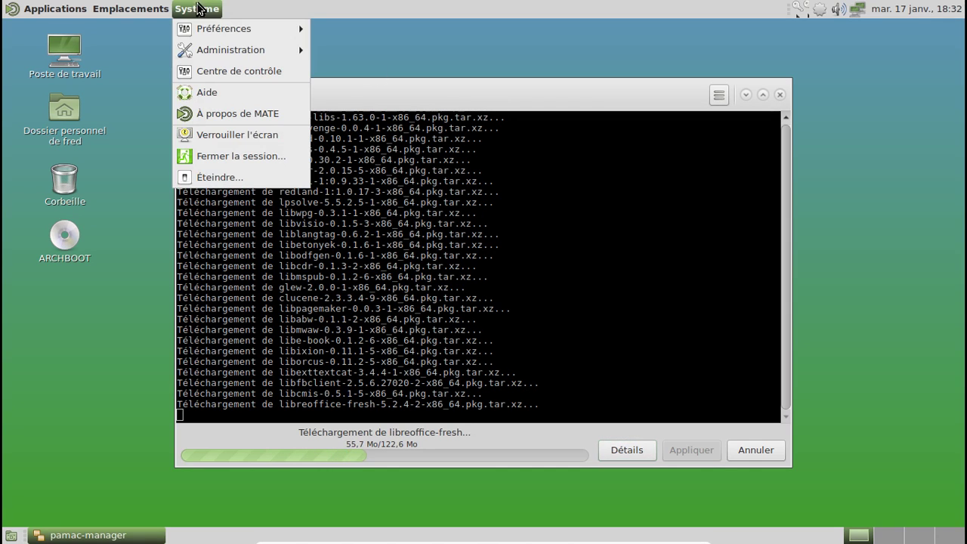
mouse_move(210, 39)
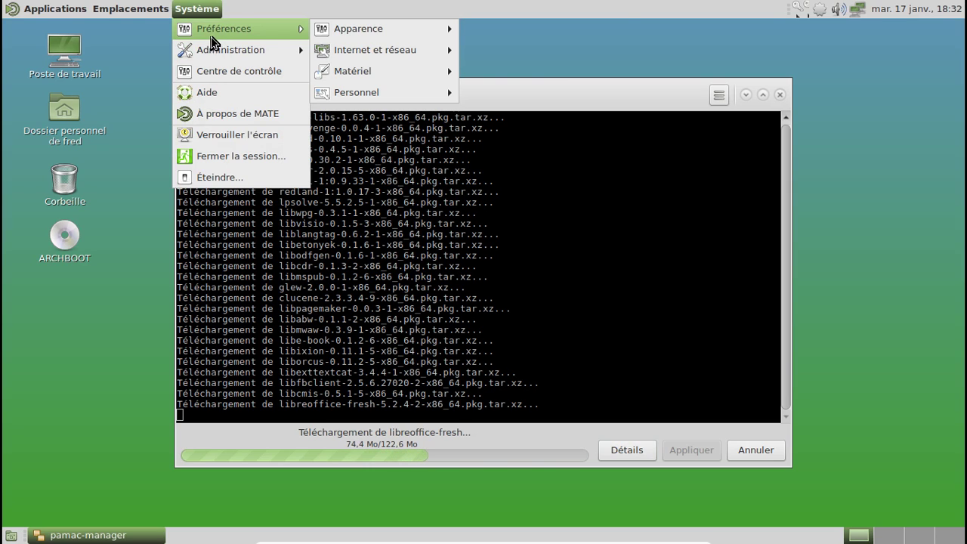
mouse_move(361, 35)
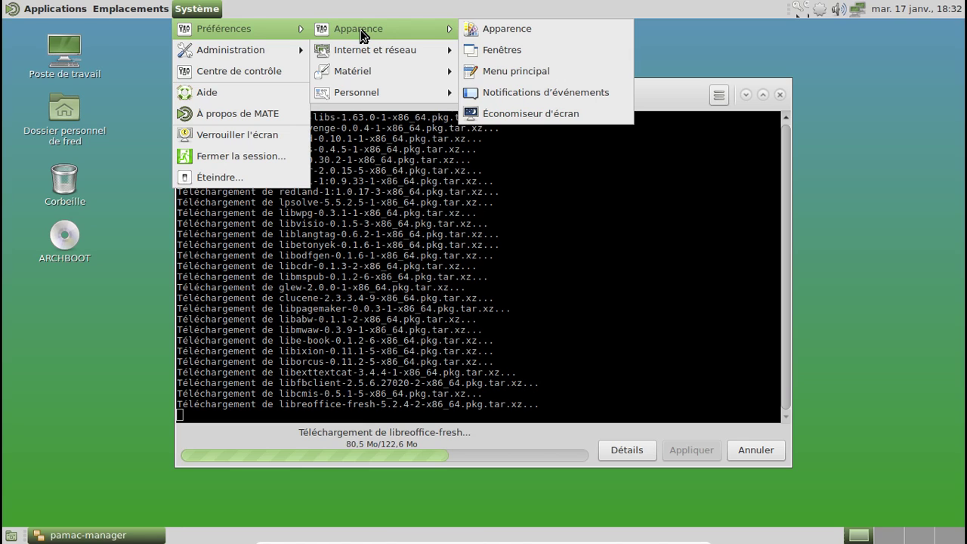
left_click(609, 35)
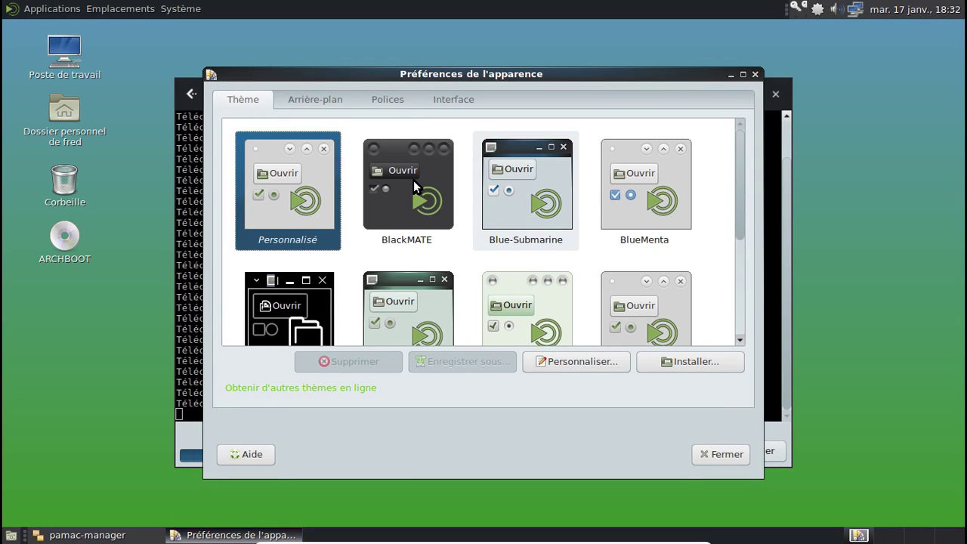
left_click(413, 181)
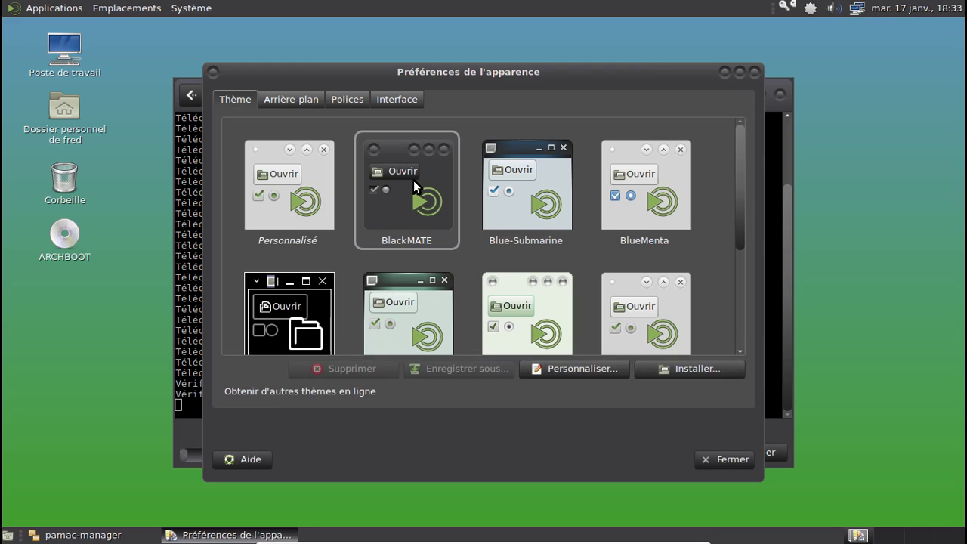
left_click(726, 459)
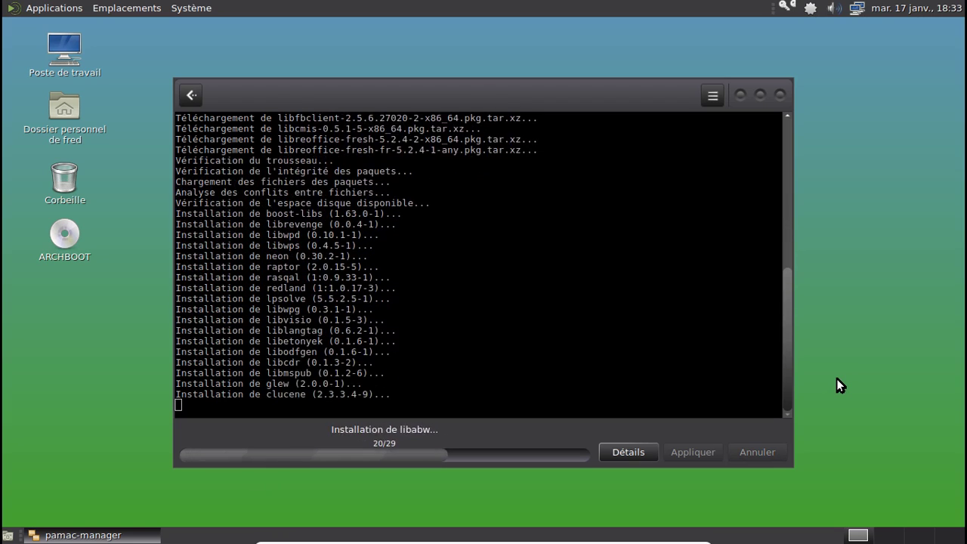
- Set the desktop background to the darkest, nearly black starry wallpaper and close the appearance preferences
right_click(781, 50)
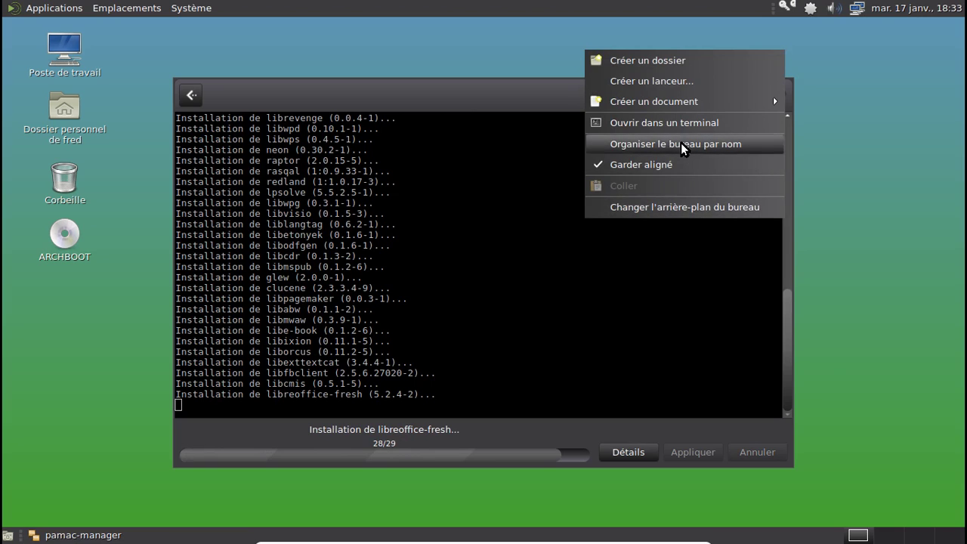
left_click(681, 212)
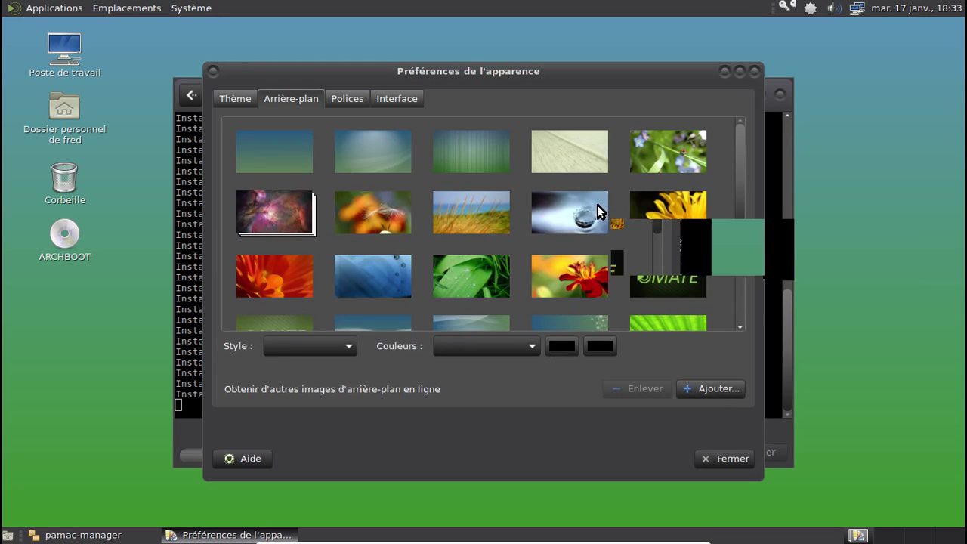
scroll(598, 205, "down", 3)
left_click(496, 291)
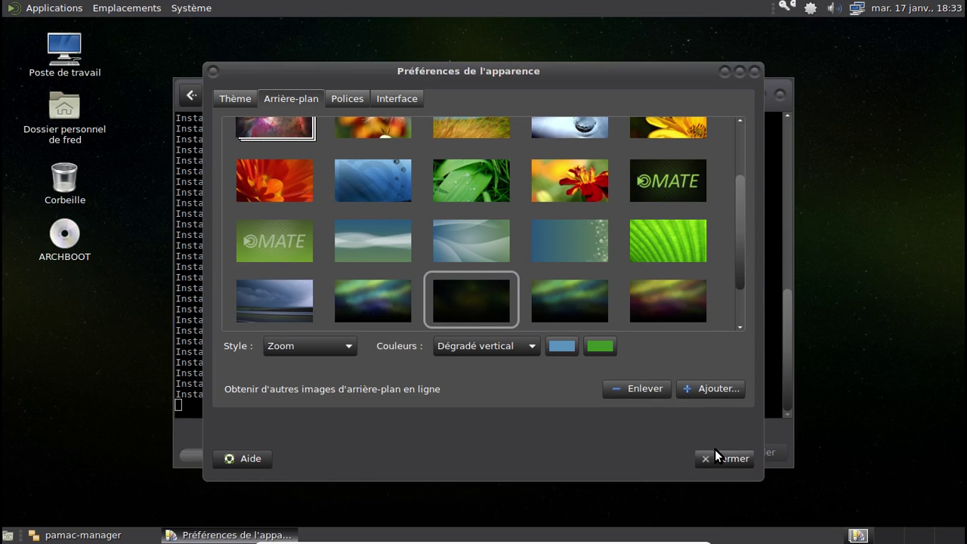
left_click(716, 455)
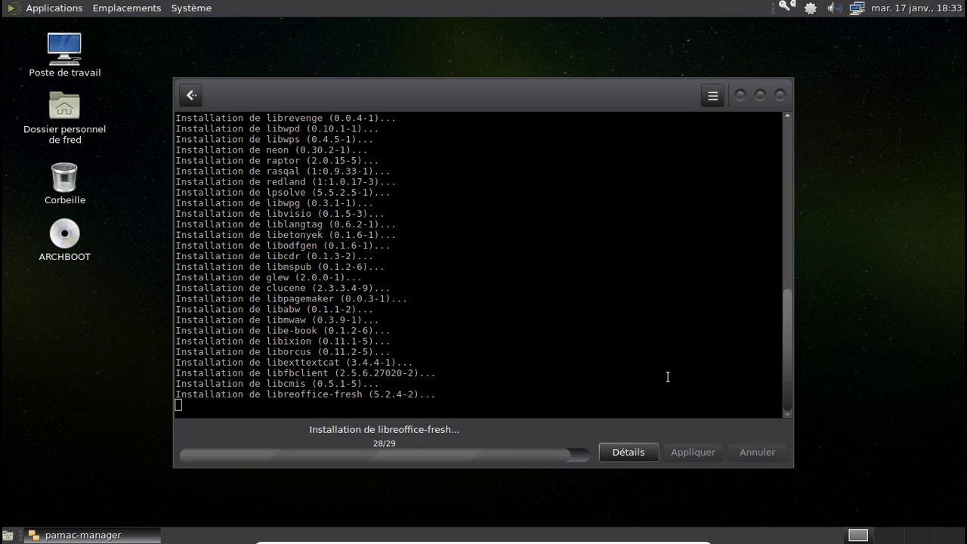
- Examine the Bureautique entries in the main menu editor, and close both the editor and the package manager
left_click(192, 99)
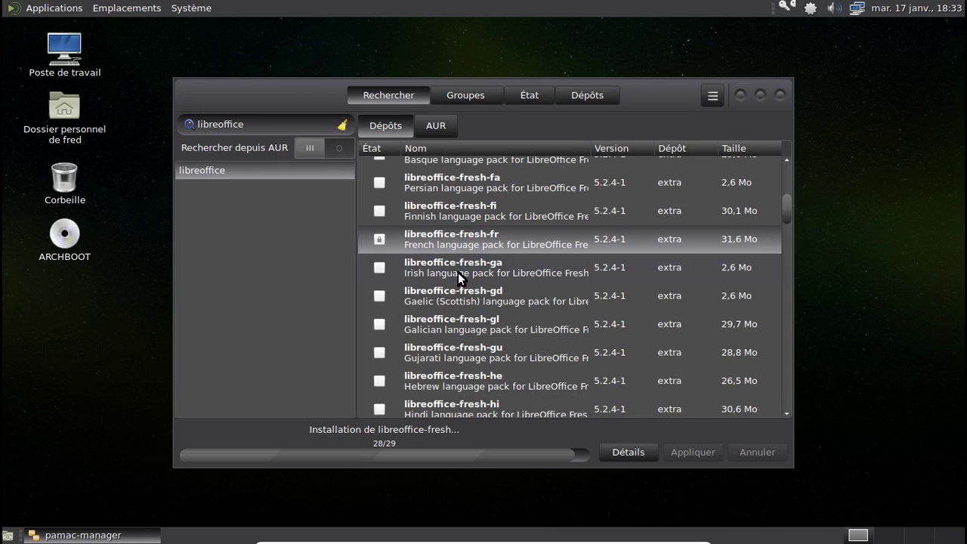
left_click(58, 10)
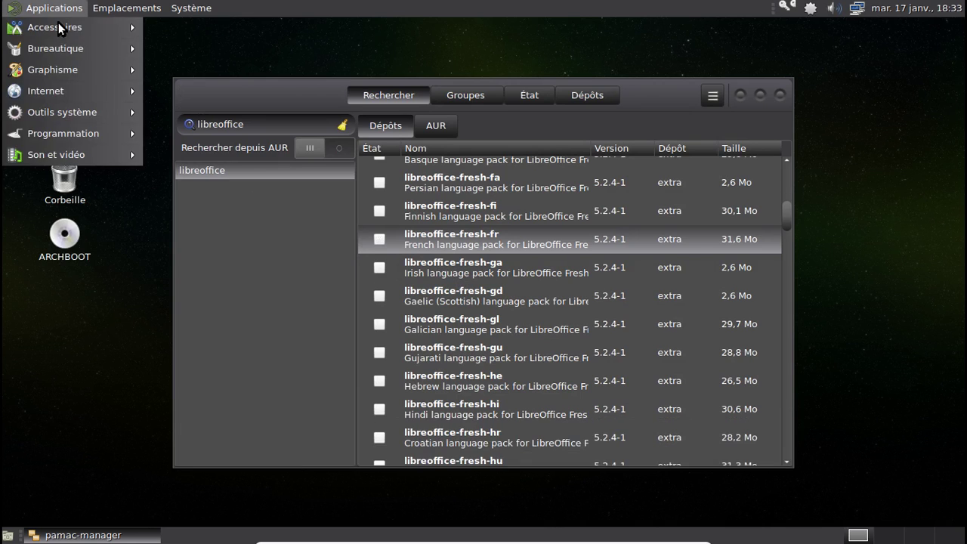
mouse_move(65, 26)
mouse_move(192, 9)
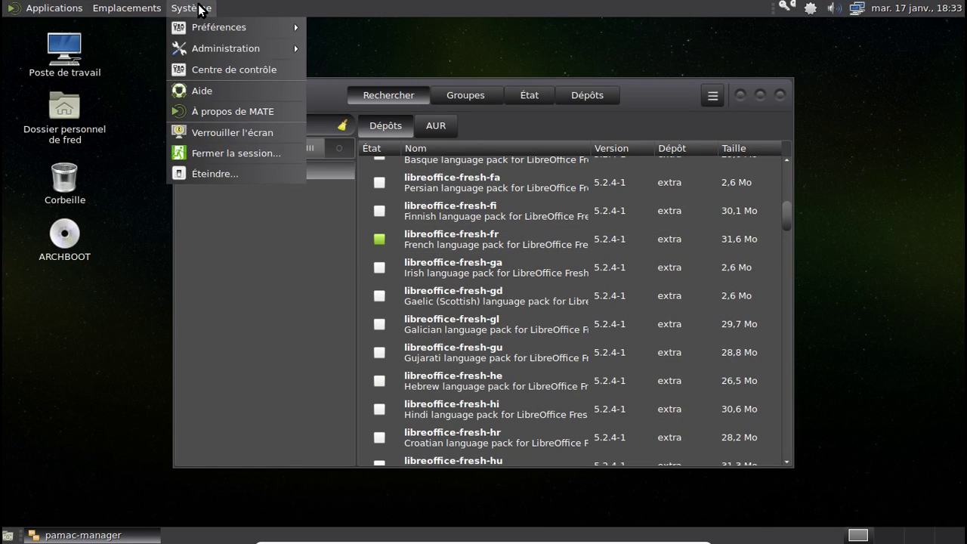
mouse_move(203, 31)
mouse_move(400, 27)
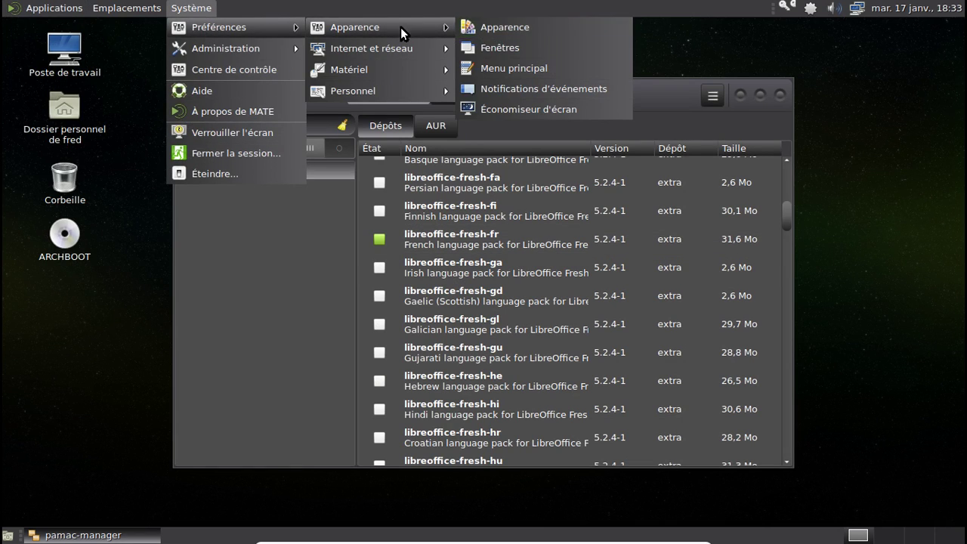
left_click(524, 66)
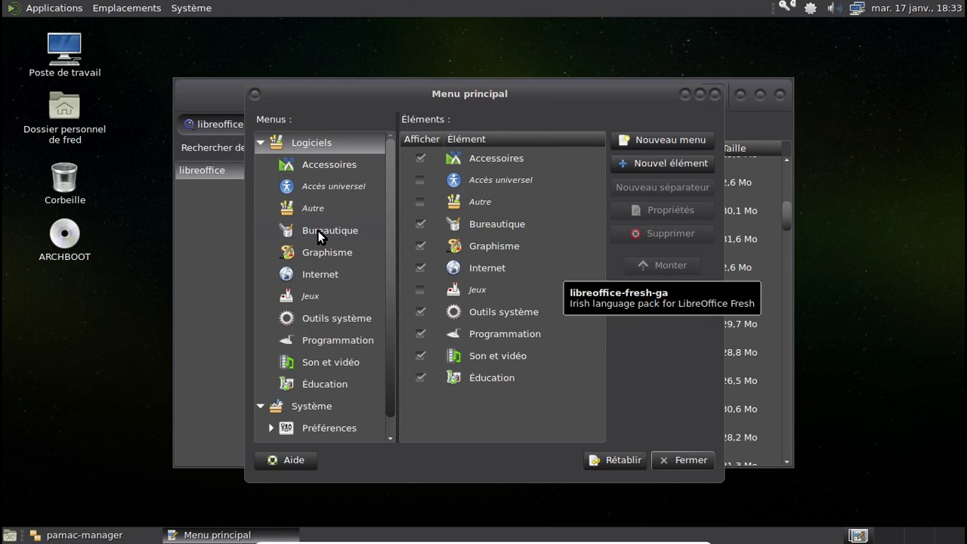
left_click(380, 231)
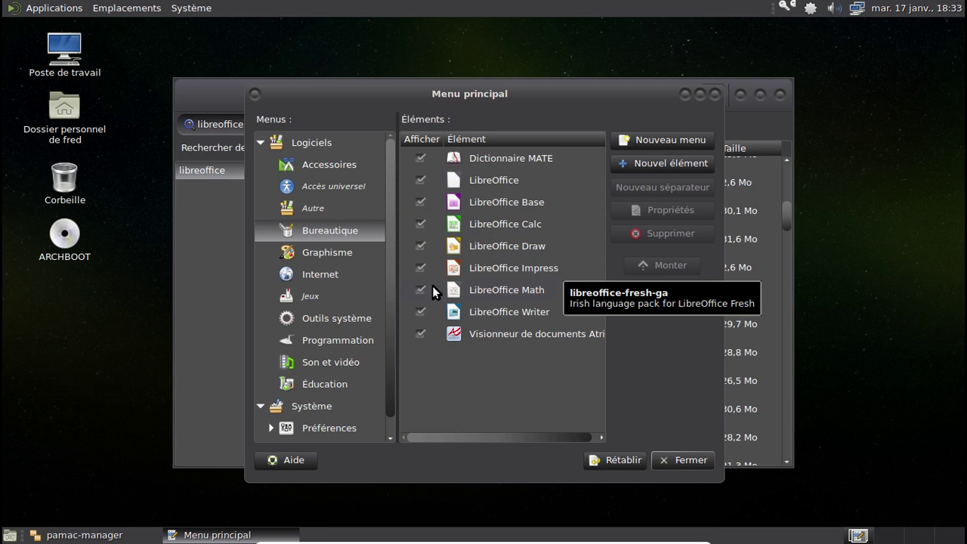
left_click(714, 94)
left_click(779, 94)
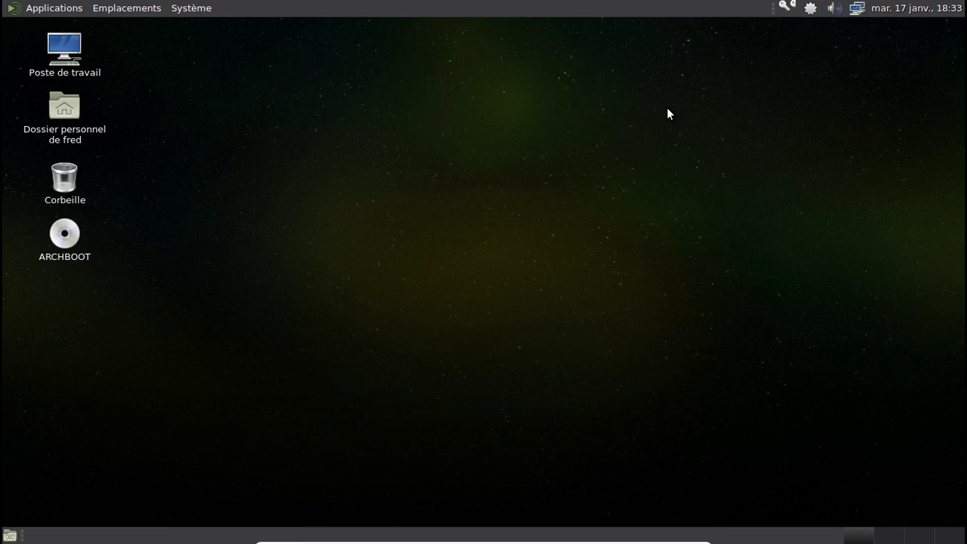
- Log out of the session and log back in with the account password
left_click(63, 11)
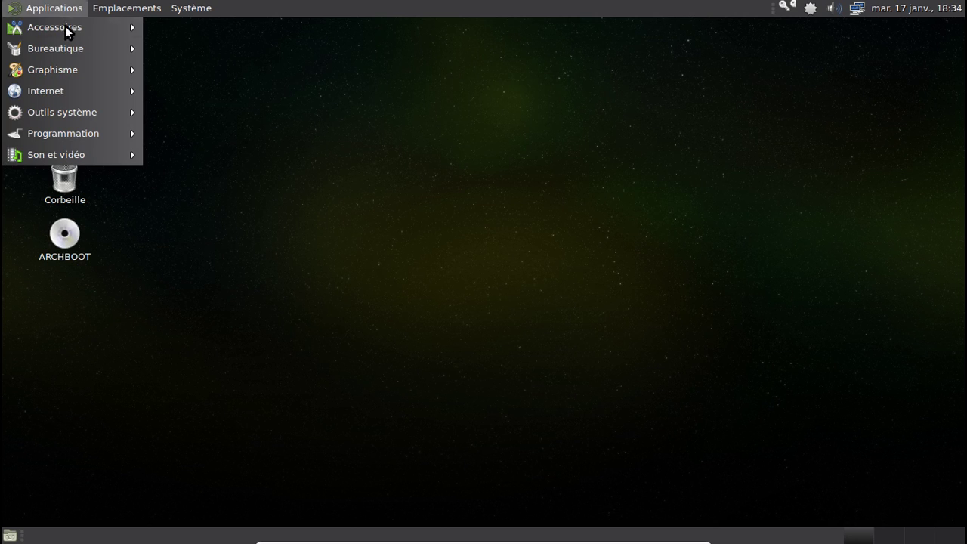
left_click(399, 46)
left_click(215, 8)
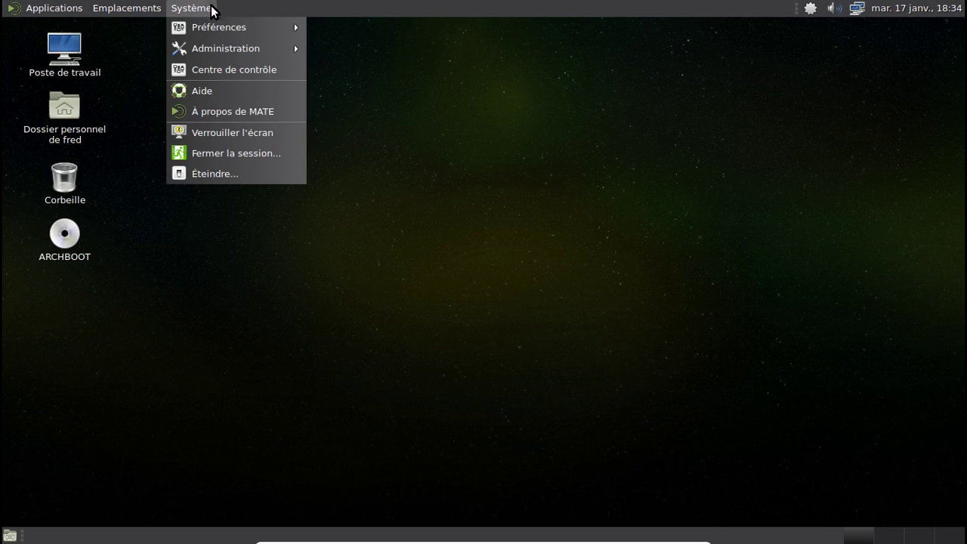
left_click(249, 154)
left_click(583, 332)
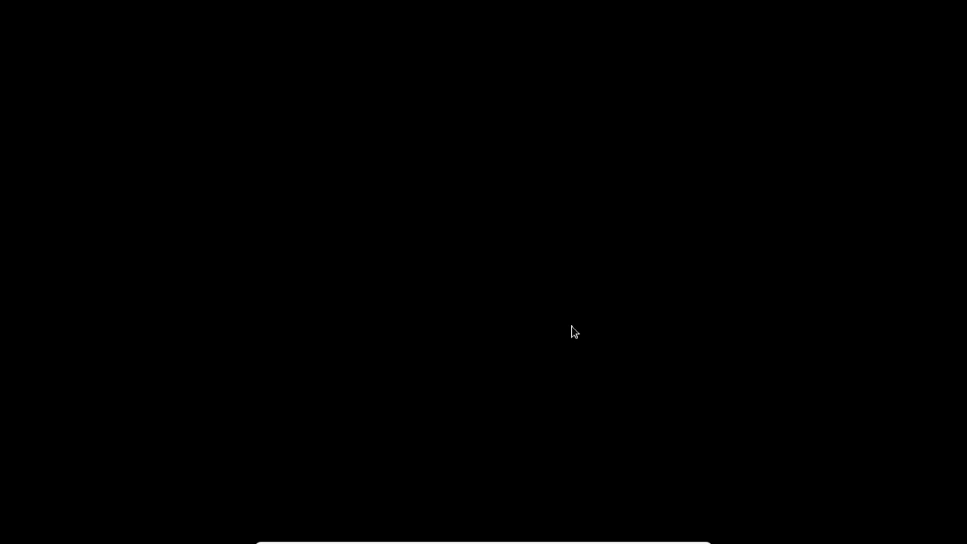
type("********")
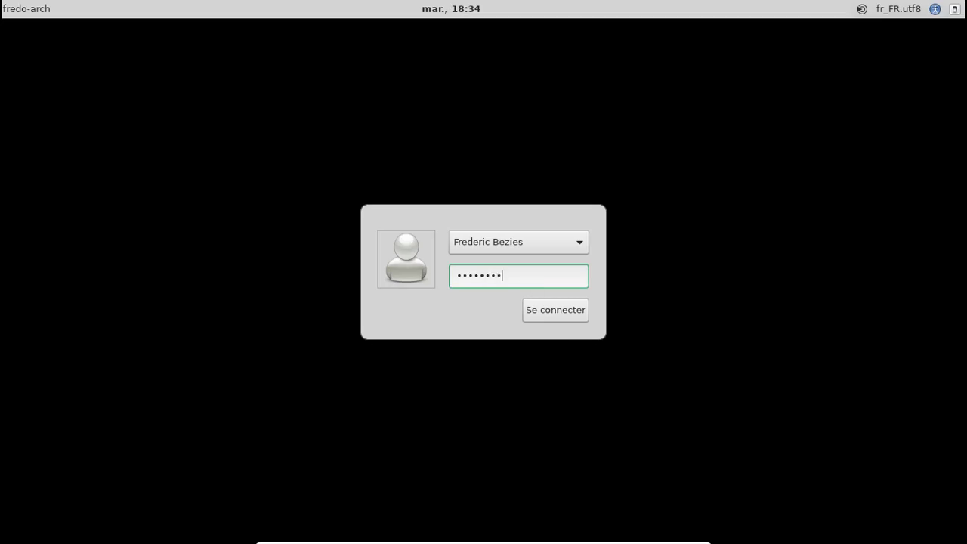
key("Return")
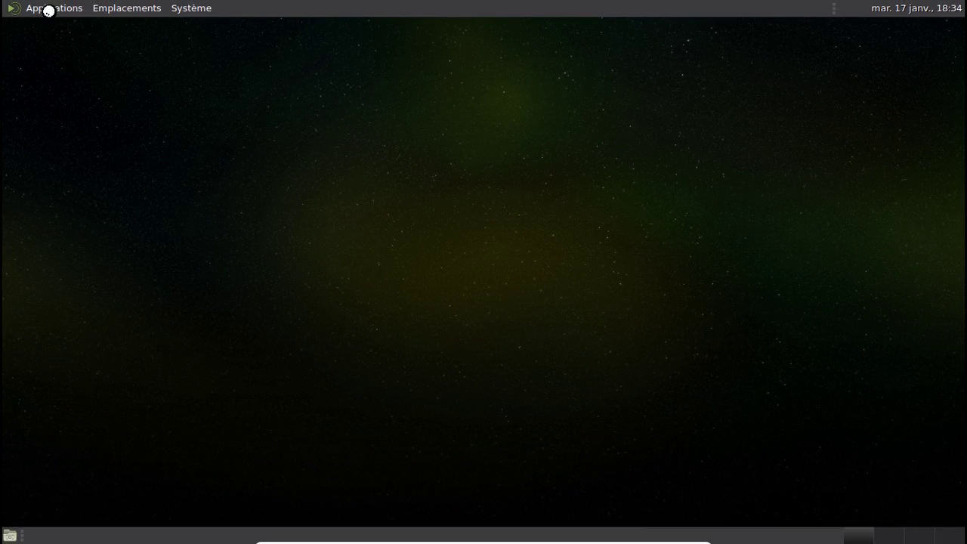
- Check the Bureautique category of the applications for the LibreOffice programs
left_click(49, 11)
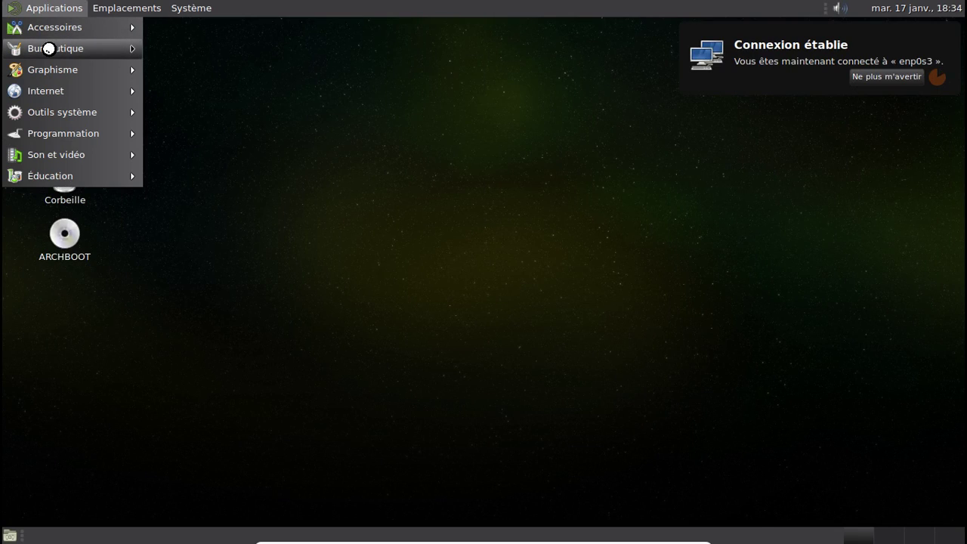
mouse_move(55, 55)
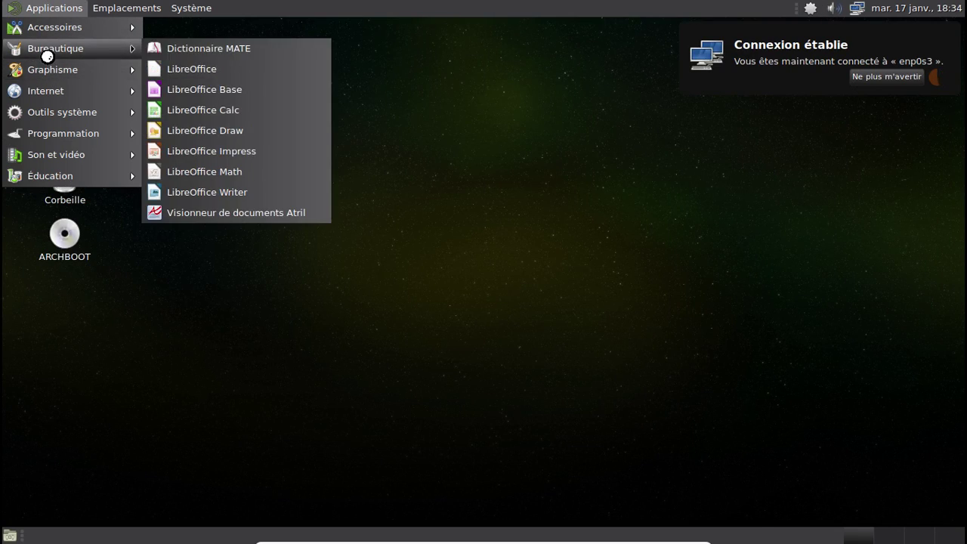
left_click(803, 9)
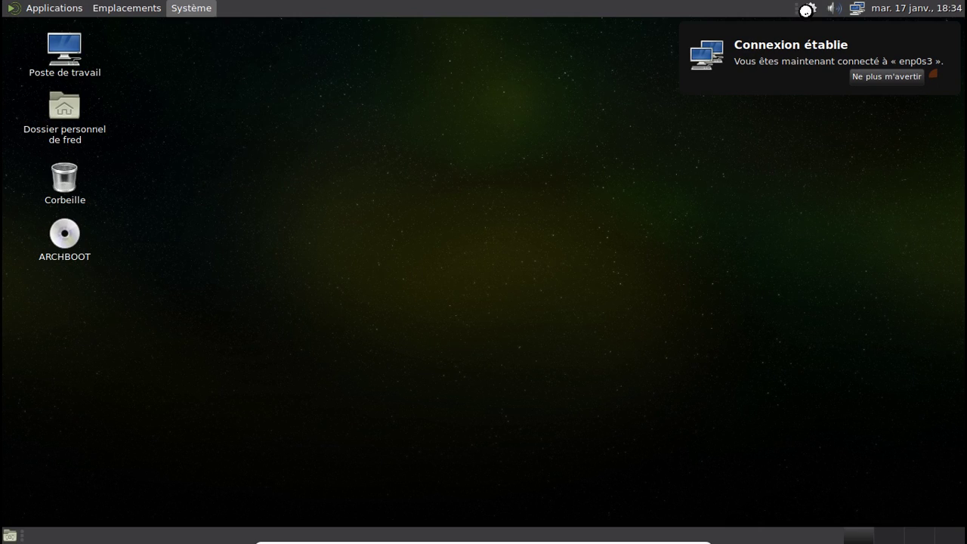
- Check for system updates in the update manager, close it and open the package manager
right_click(806, 10)
left_click(781, 27)
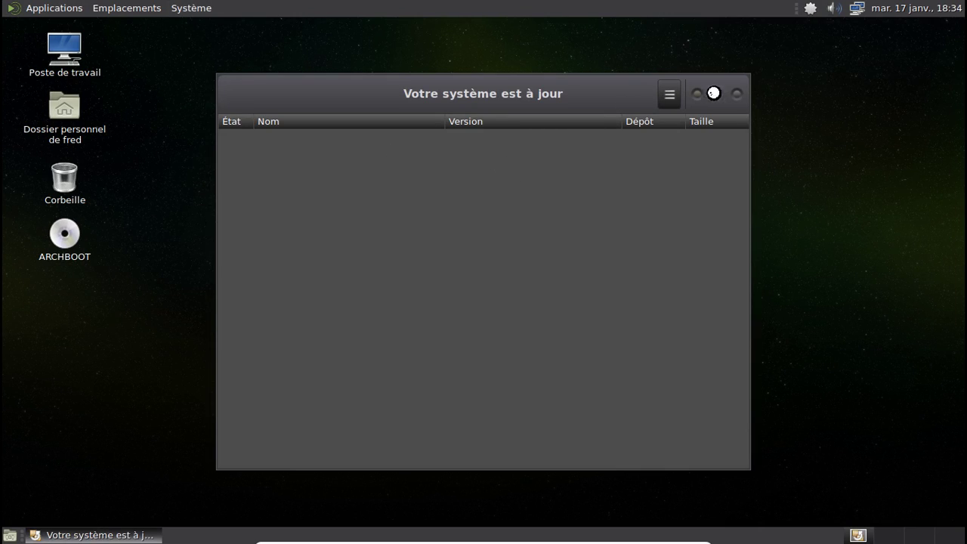
left_click(735, 93)
right_click(810, 9)
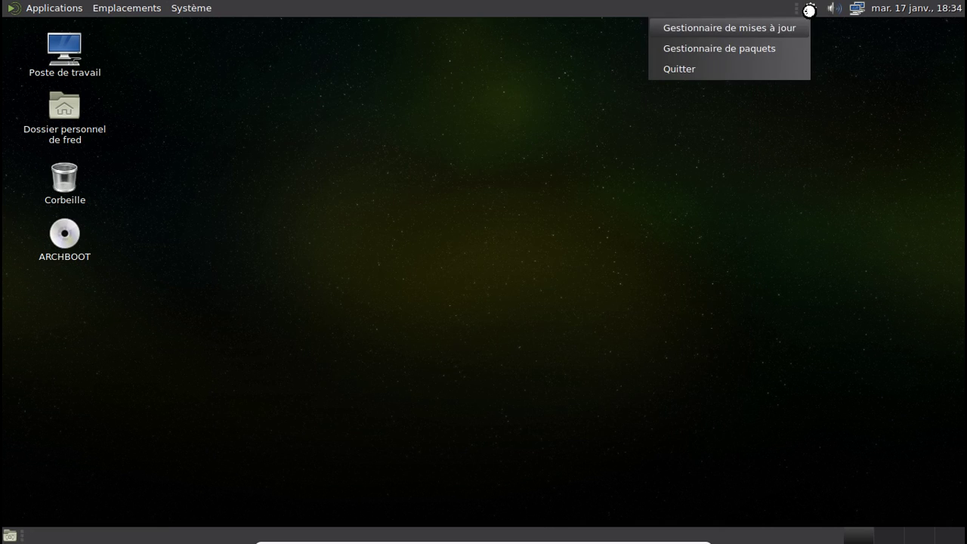
left_click(771, 46)
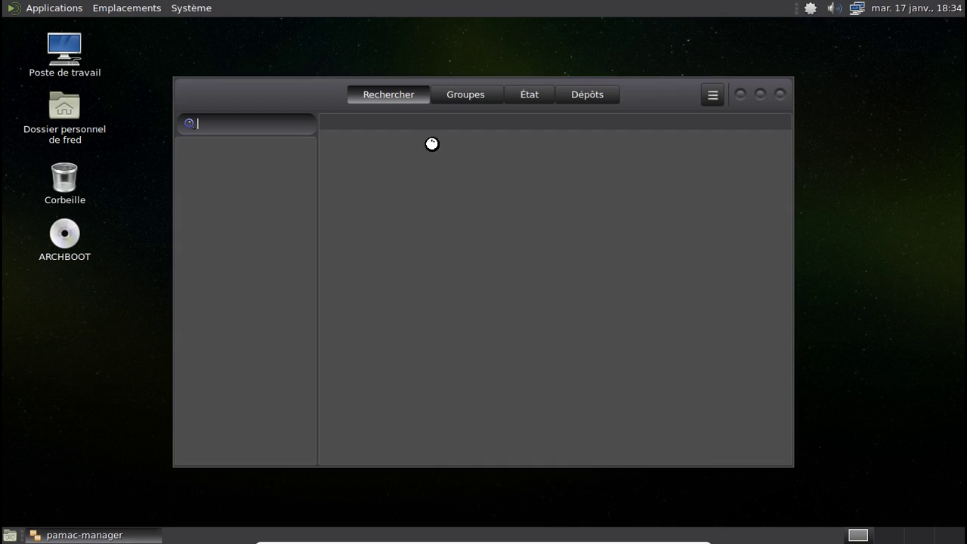
- Search the packages for system-config, select system-config-printer for installation and validate the transaction
type("syste")
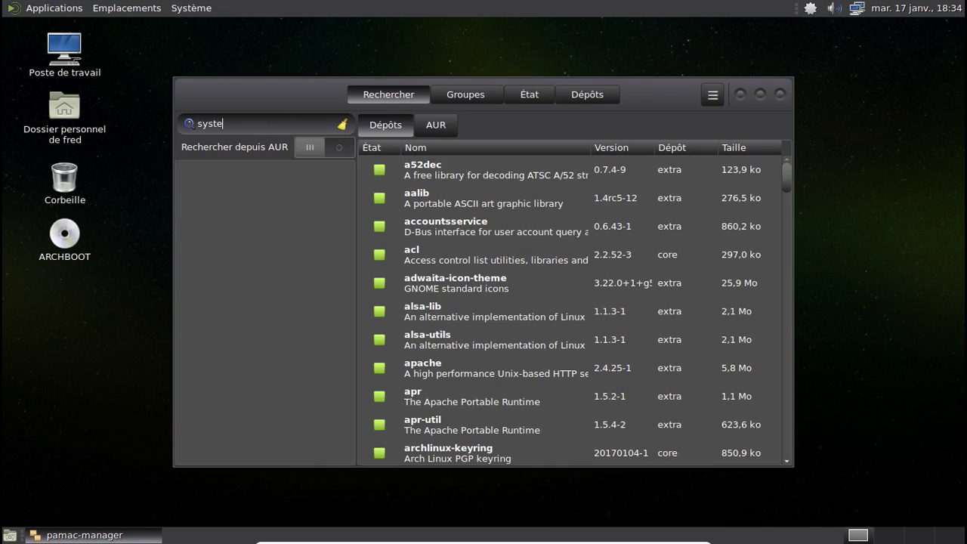
type("m-config")
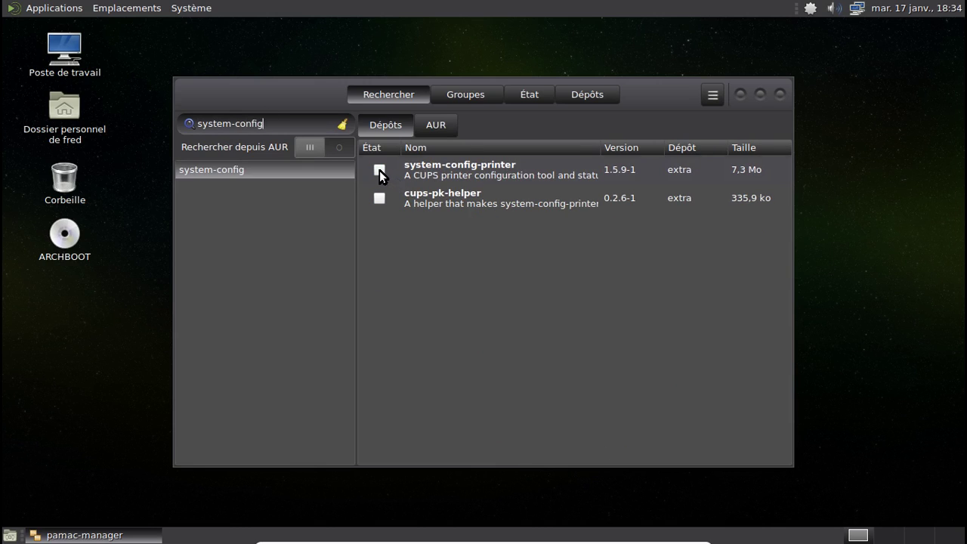
left_click(379, 170)
left_click(684, 456)
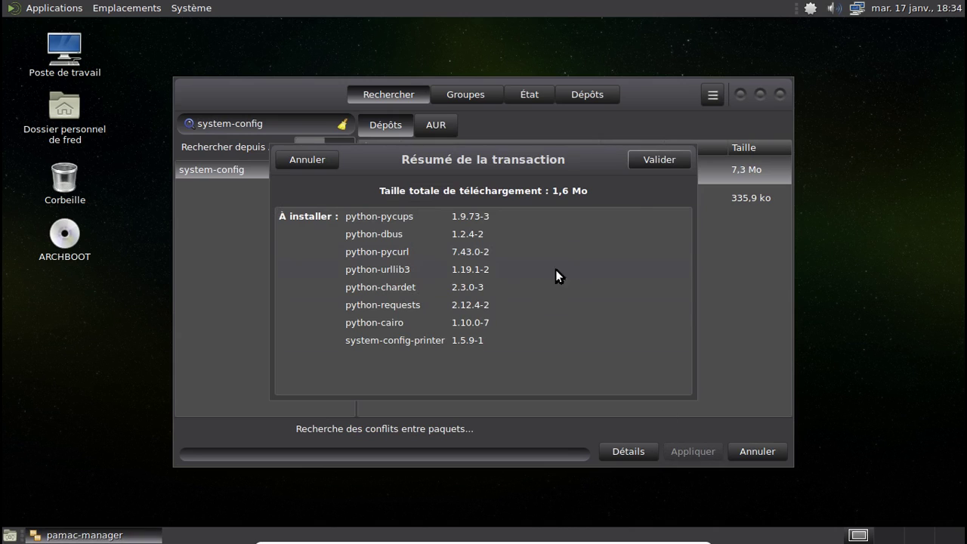
left_click(660, 160)
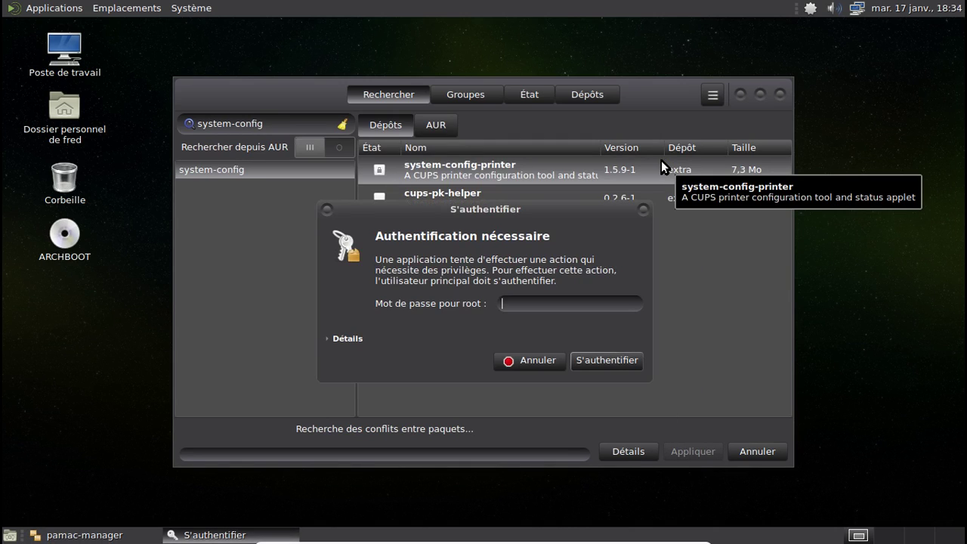
- Authenticate the system-config-printer installation with the root password and close the package manager
type("********")
key("Return")
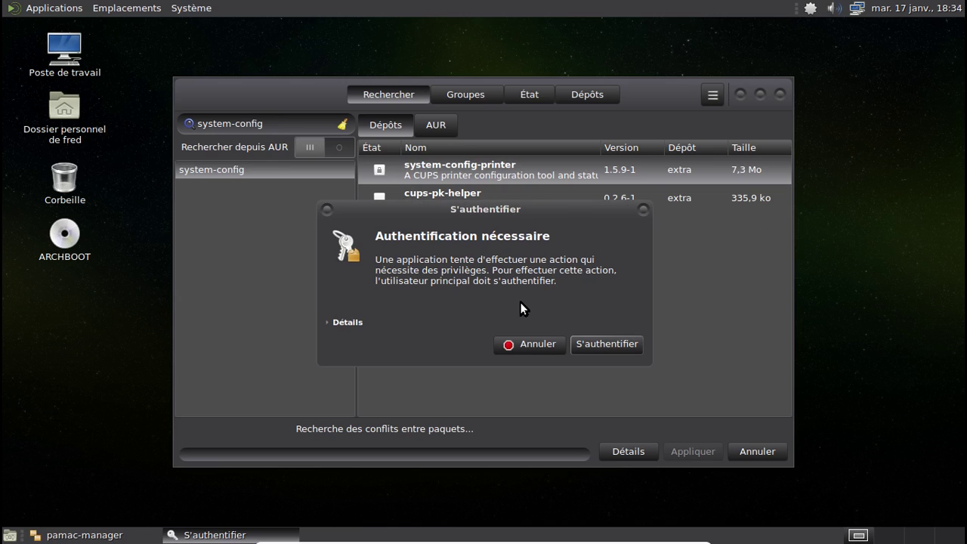
type("********")
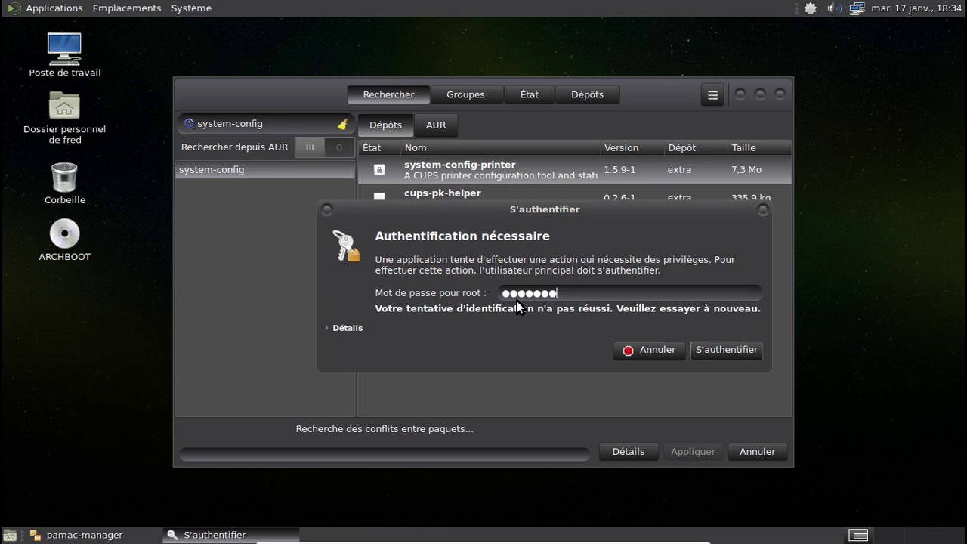
key("Return")
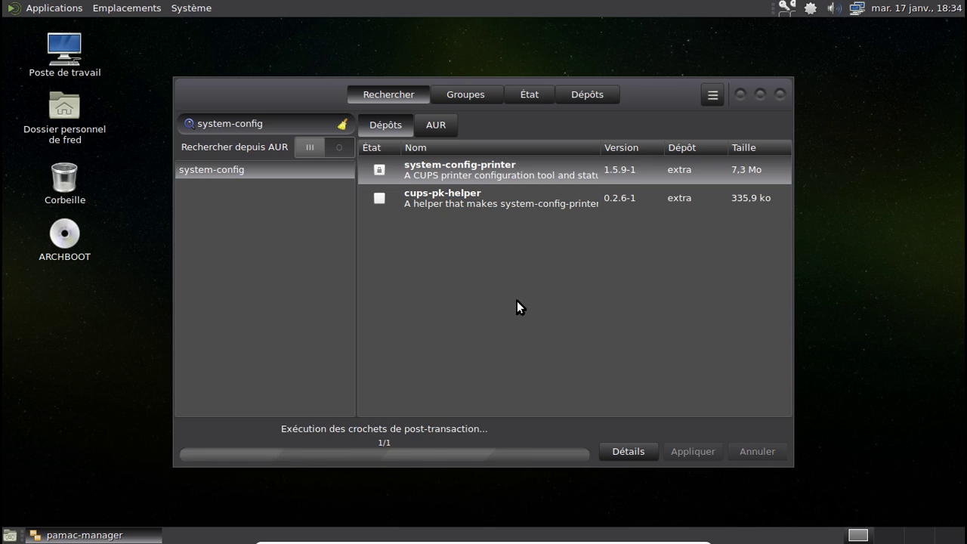
left_click(780, 94)
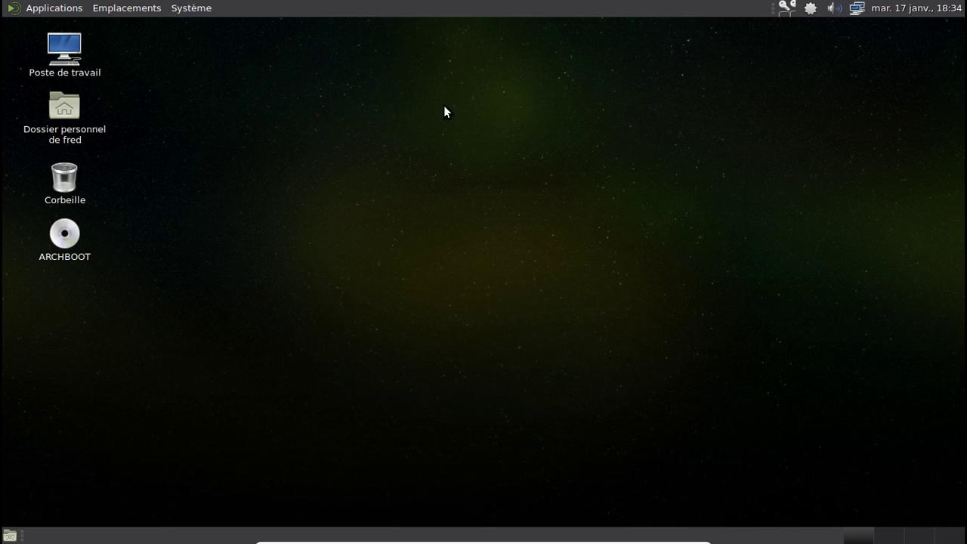
- Open the print configuration tool from the system administration tools to check it, and close it
left_click(200, 12)
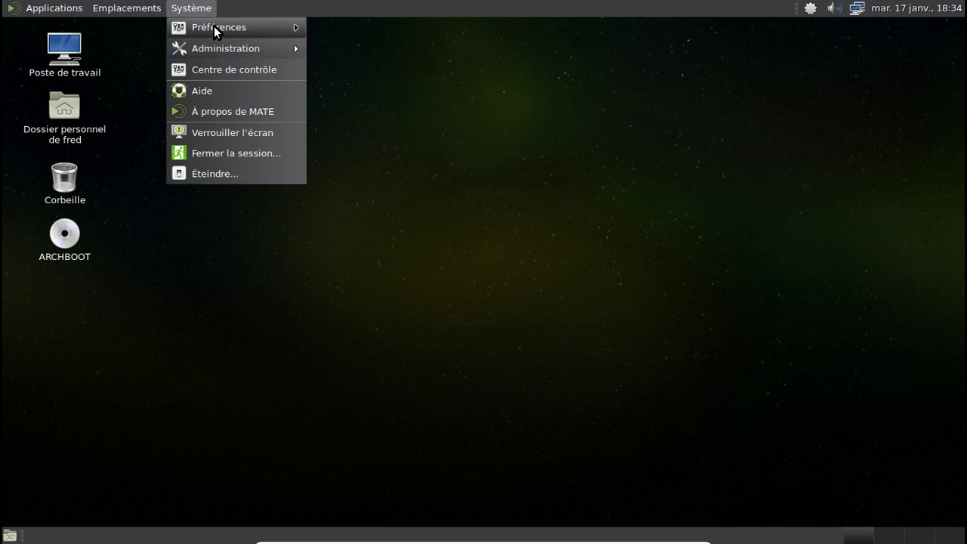
mouse_move(214, 48)
left_click(345, 48)
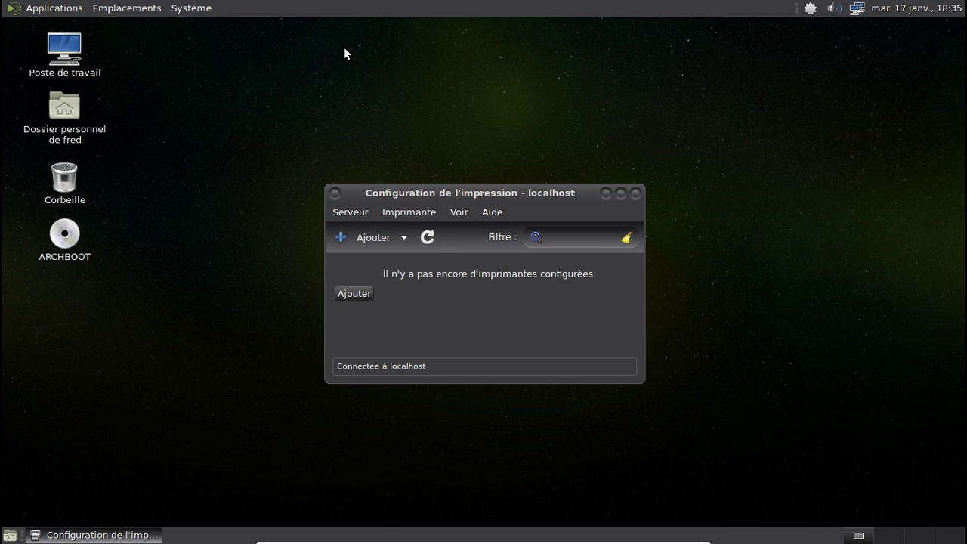
left_click(636, 193)
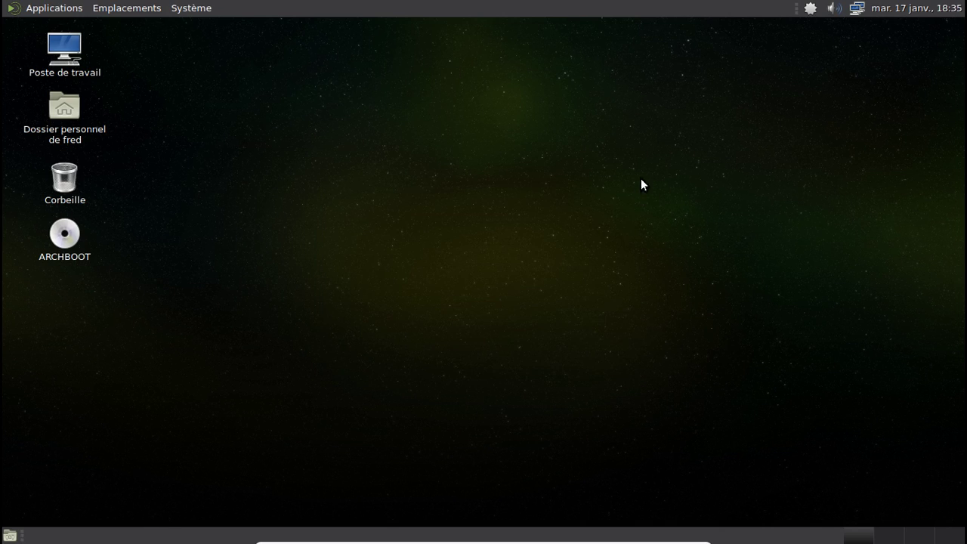
- Reopen the package manager, search for hplip and mark it for installation
left_click(807, 11)
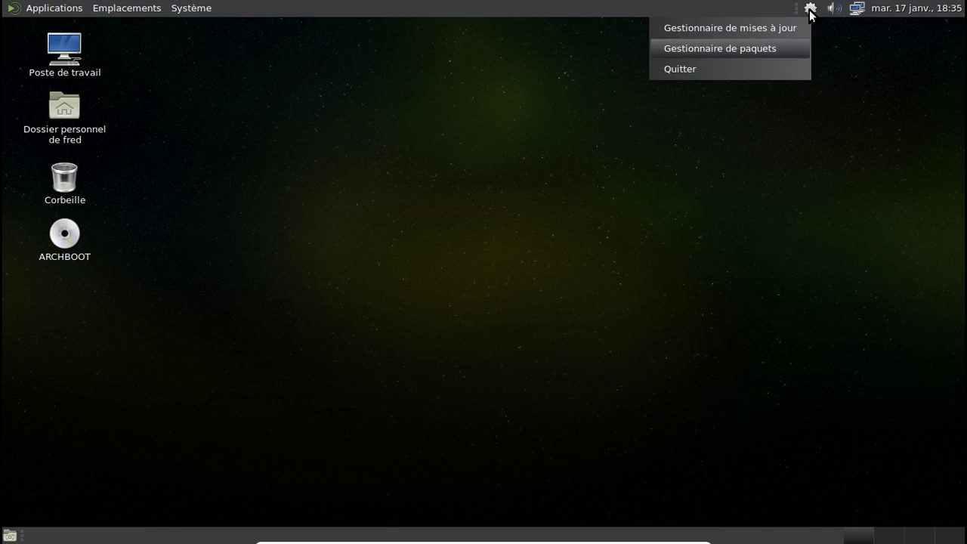
left_click(756, 50)
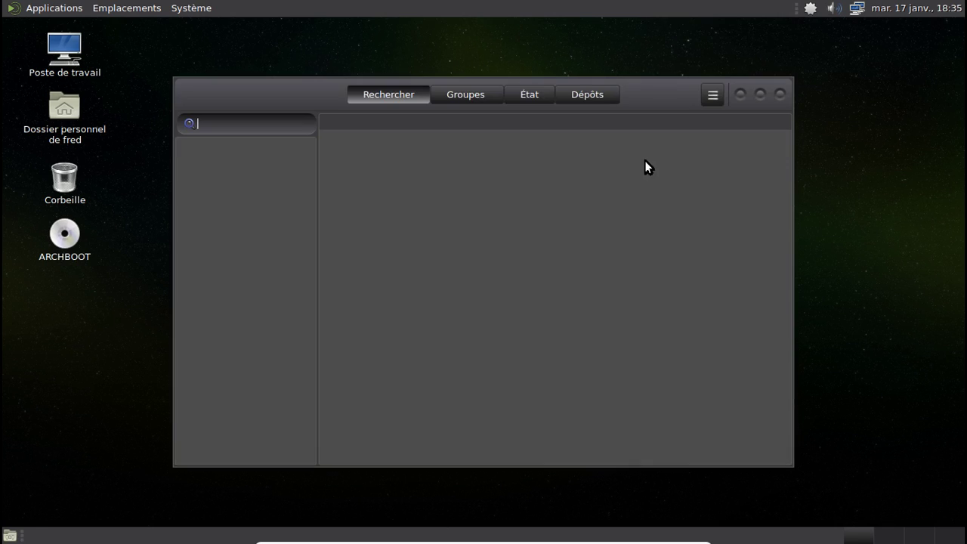
type("hpl")
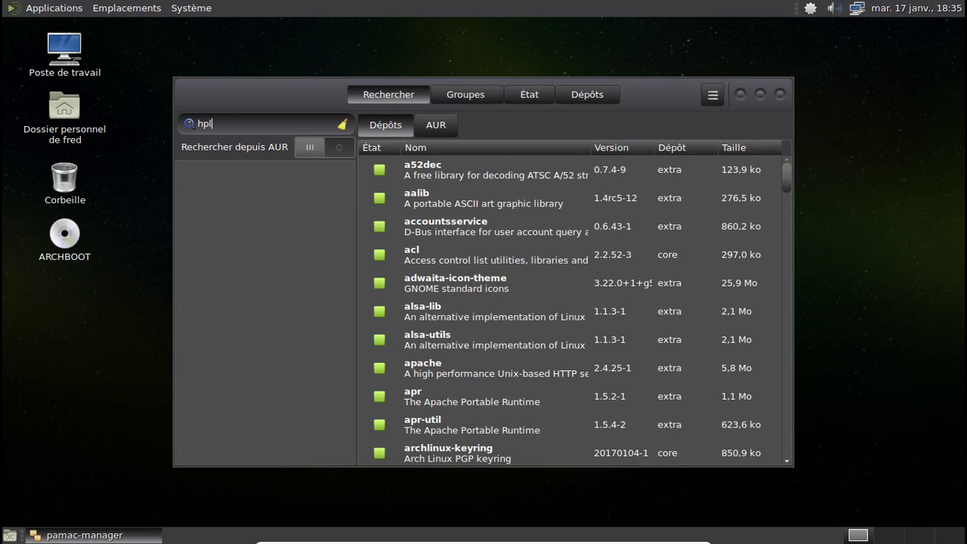
type("ip")
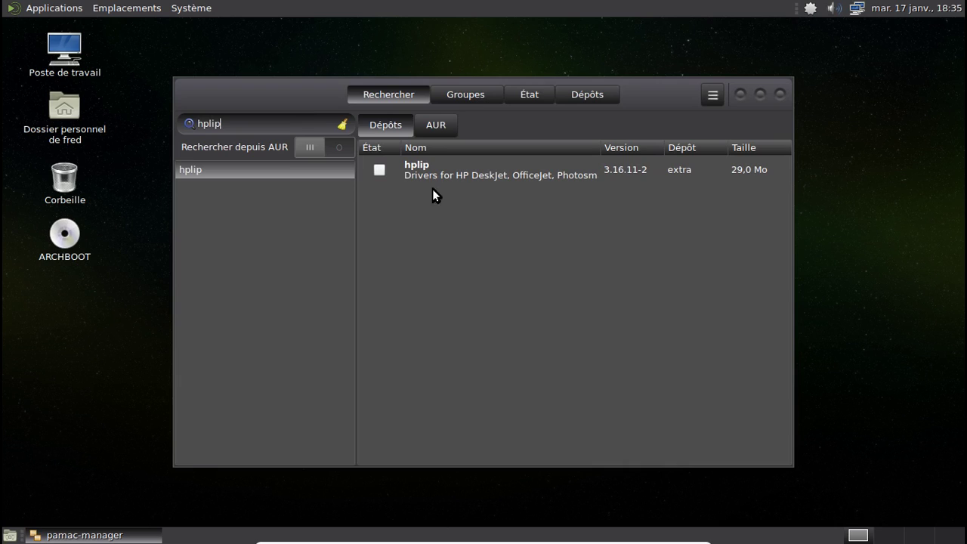
left_click(379, 169)
- Search for python-pyqt5 and add it to the packages marked for installation
left_click_drag(244, 122, 193, 127)
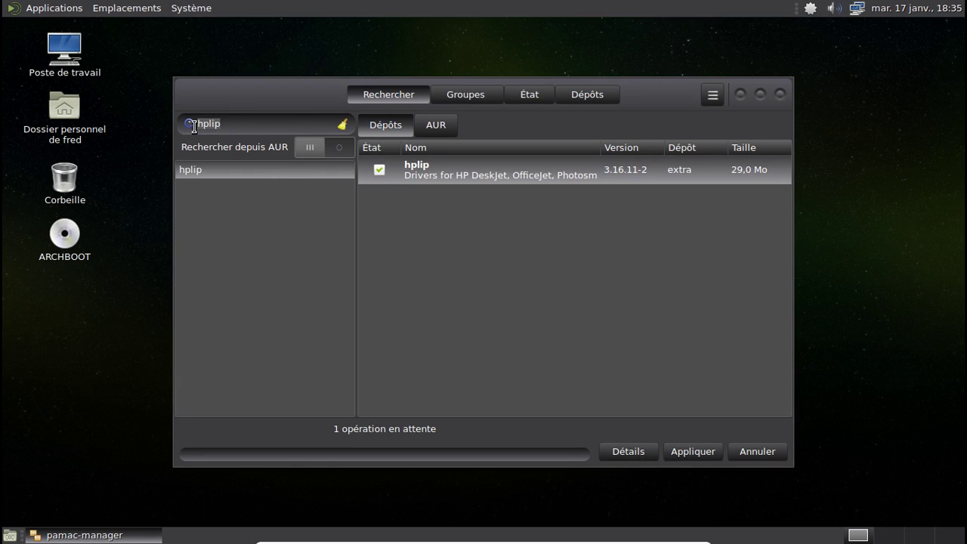
type("python-pyqt5")
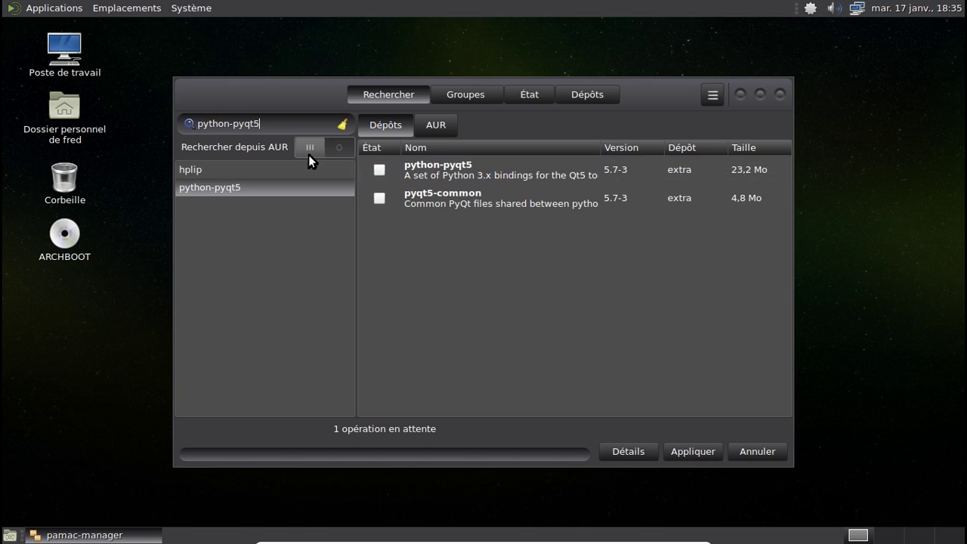
left_click(377, 169)
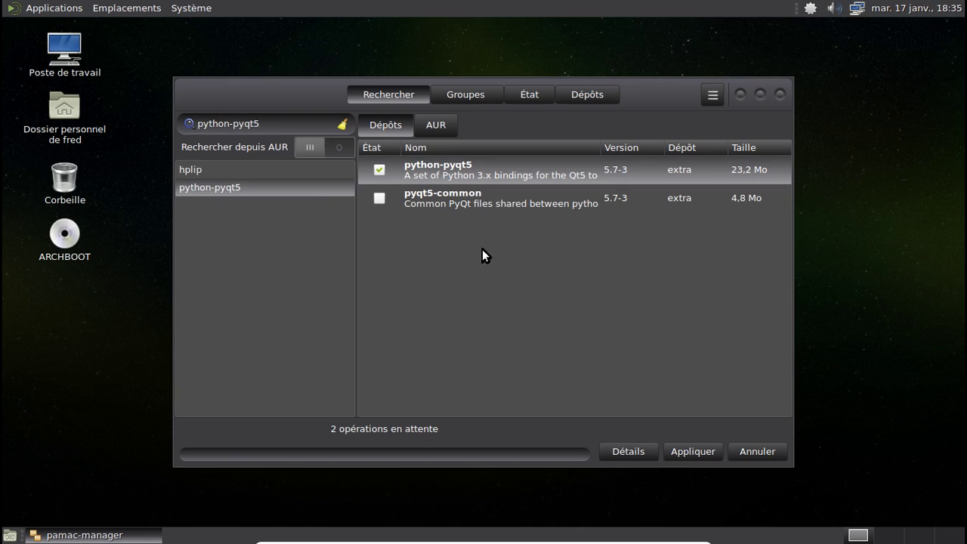
- Apply and validate the hplip and python-pyqt5 installation, authenticate with the root password, and close the package manager
left_click(693, 452)
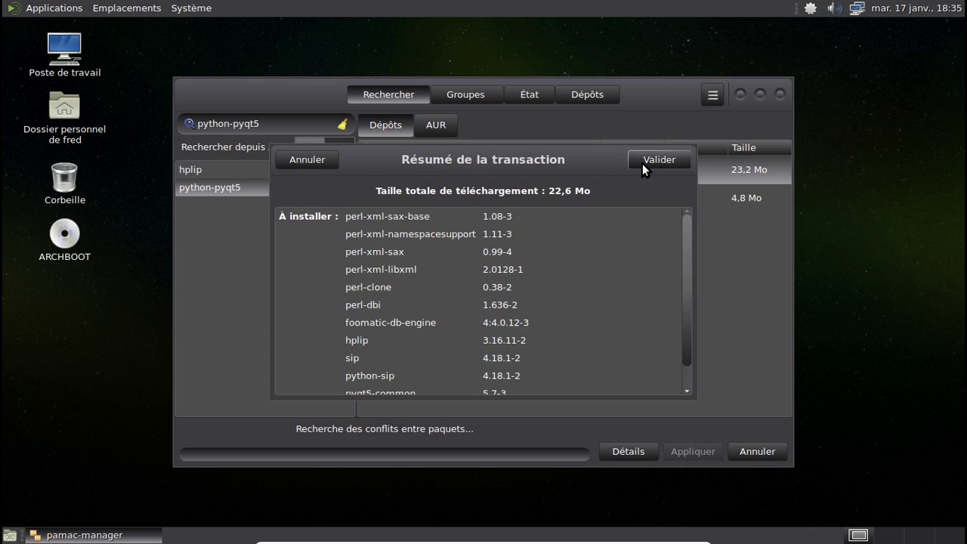
left_click(642, 160)
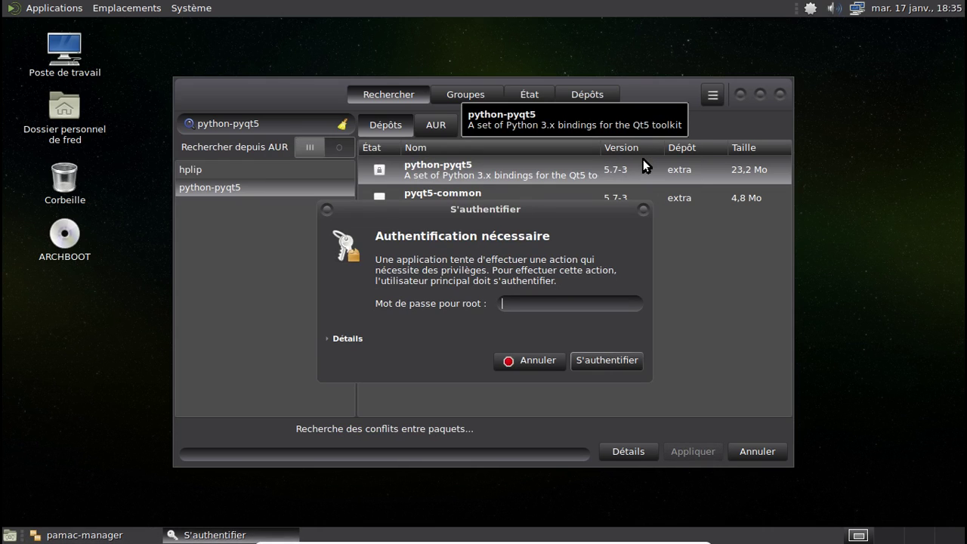
type("********")
key("Return")
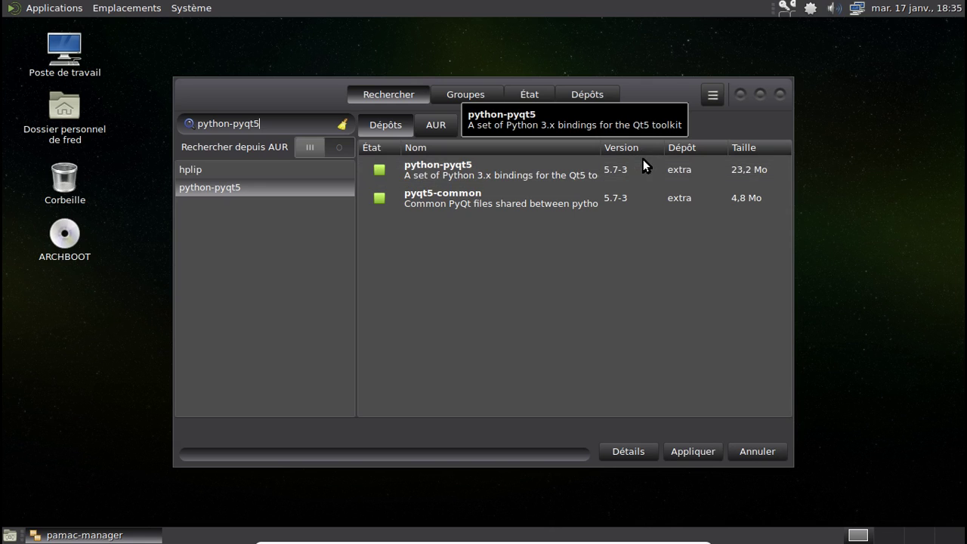
left_click(780, 95)
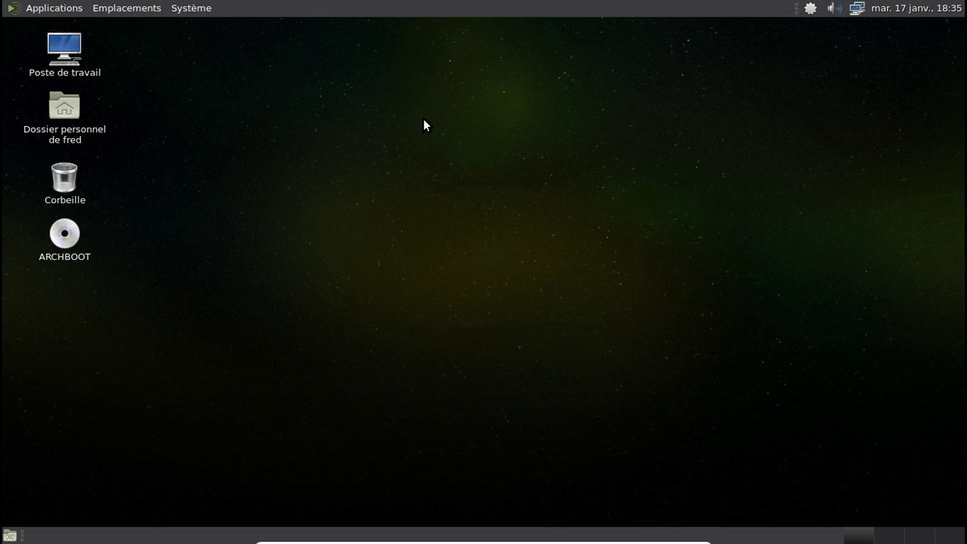
- Launch HP Device Manager from the Accessoires applications and dismiss its notice about installed devices
left_click(193, 8)
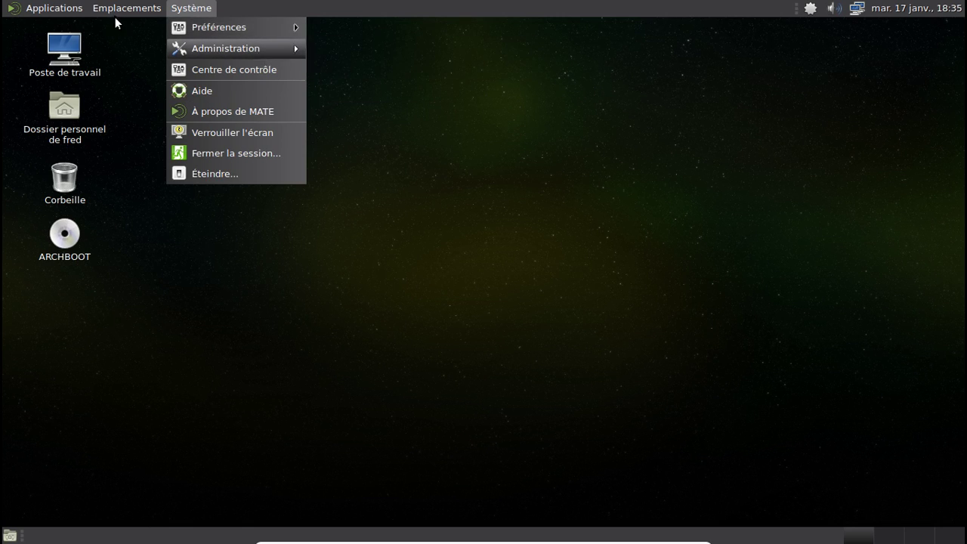
mouse_move(52, 7)
mouse_move(18, 34)
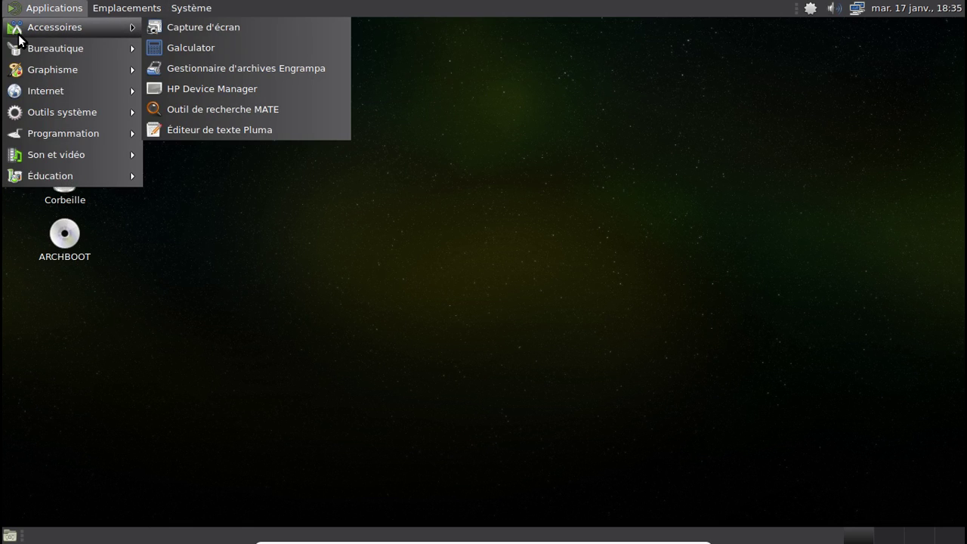
left_click(221, 89)
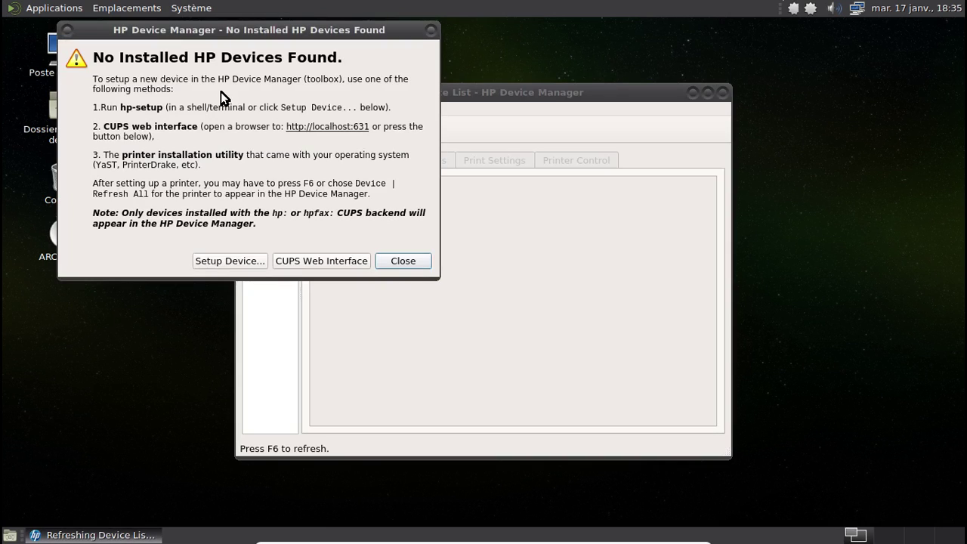
left_click(387, 260)
- View the version information of HP Device Manager, and close the program
left_click(380, 108)
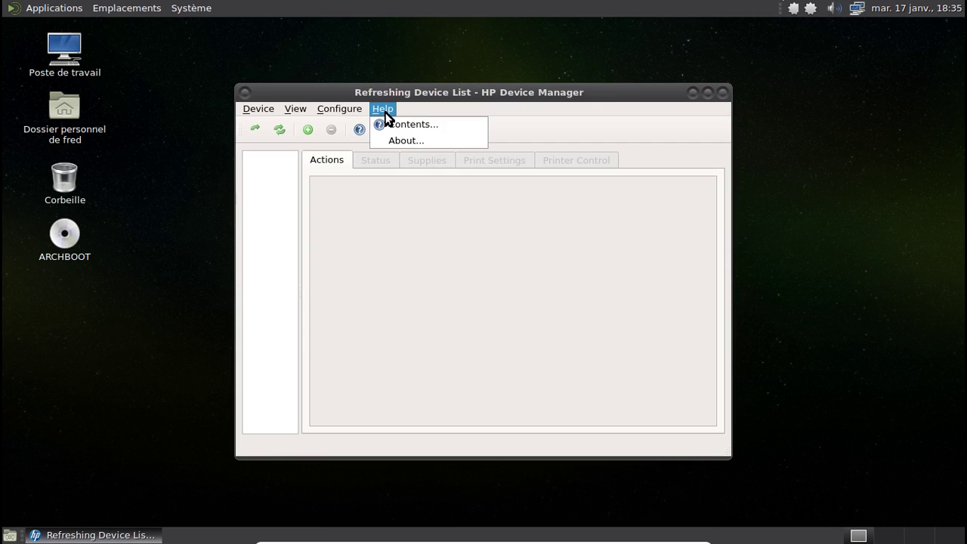
left_click(395, 142)
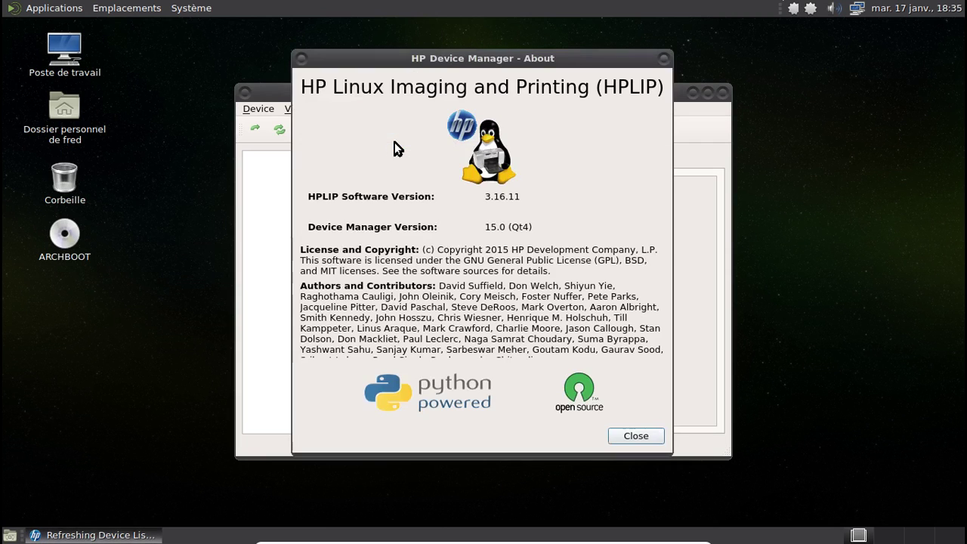
left_click(636, 436)
left_click(721, 93)
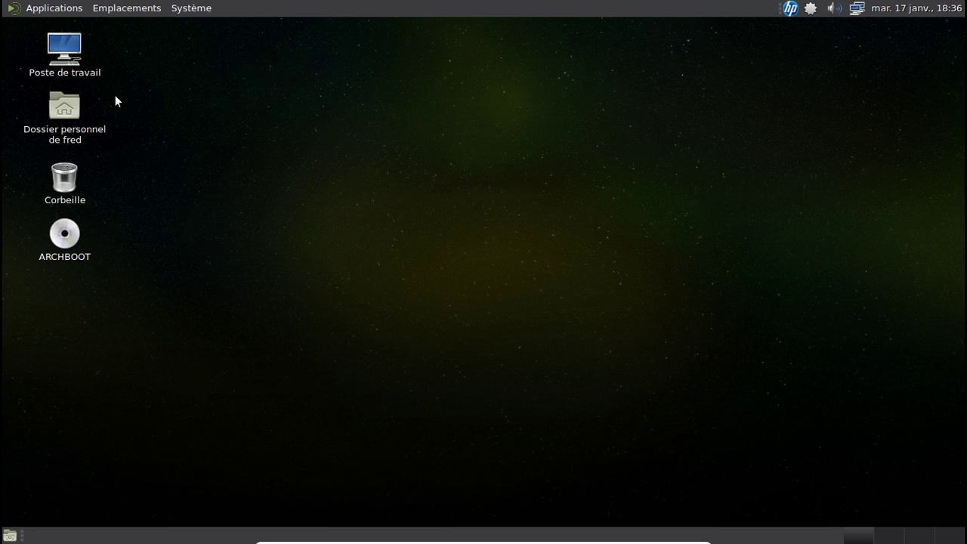
- Launch LibreOffice Writer from the Bureautique applications to check its French interface, and close it
left_click(12, 8)
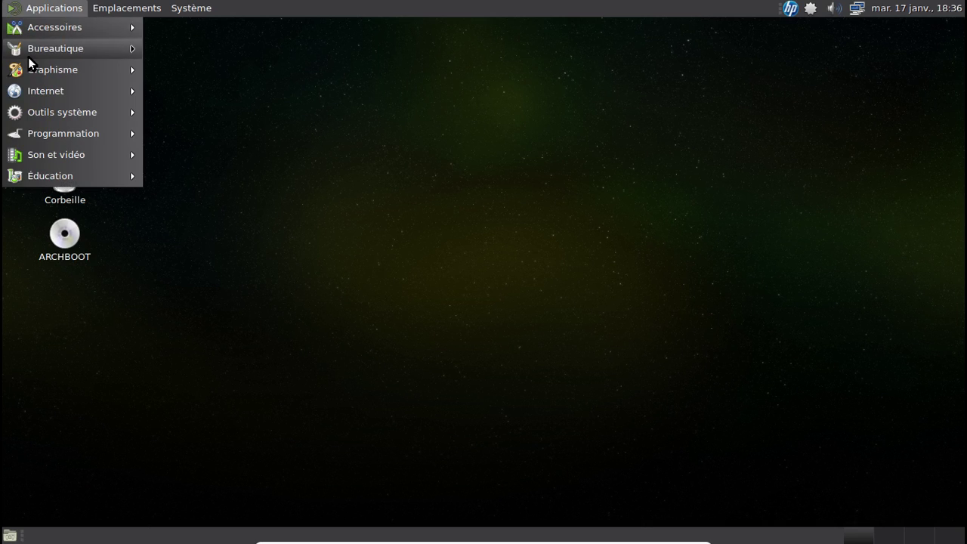
mouse_move(127, 49)
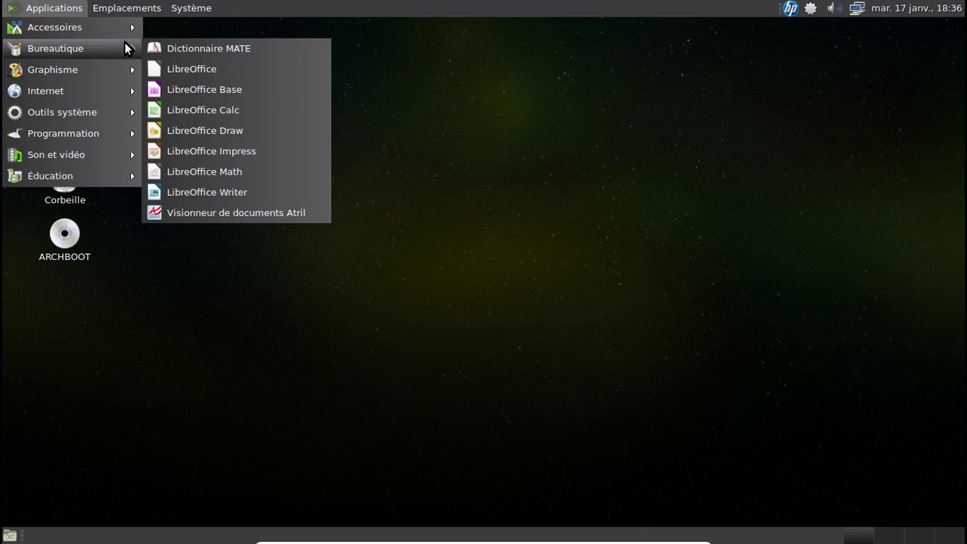
left_click(250, 194)
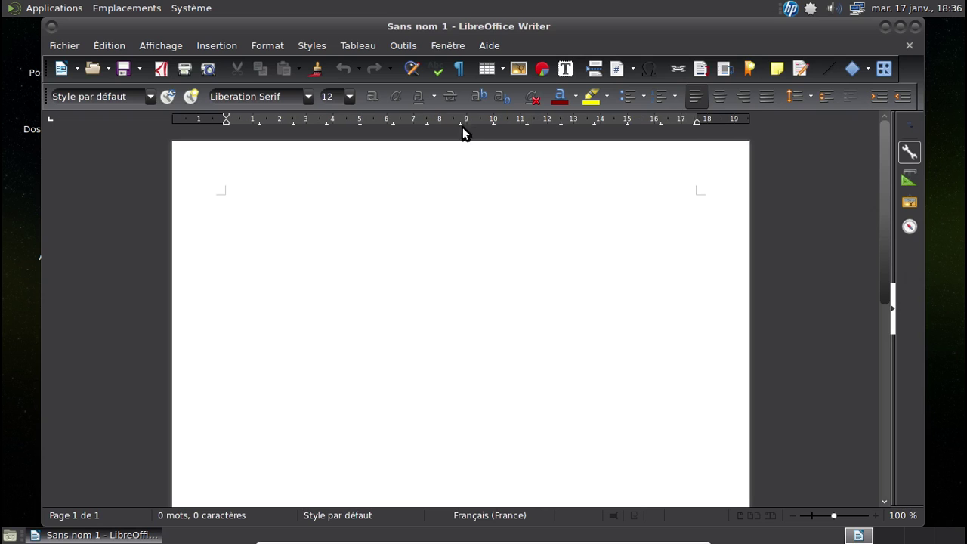
left_click(916, 27)
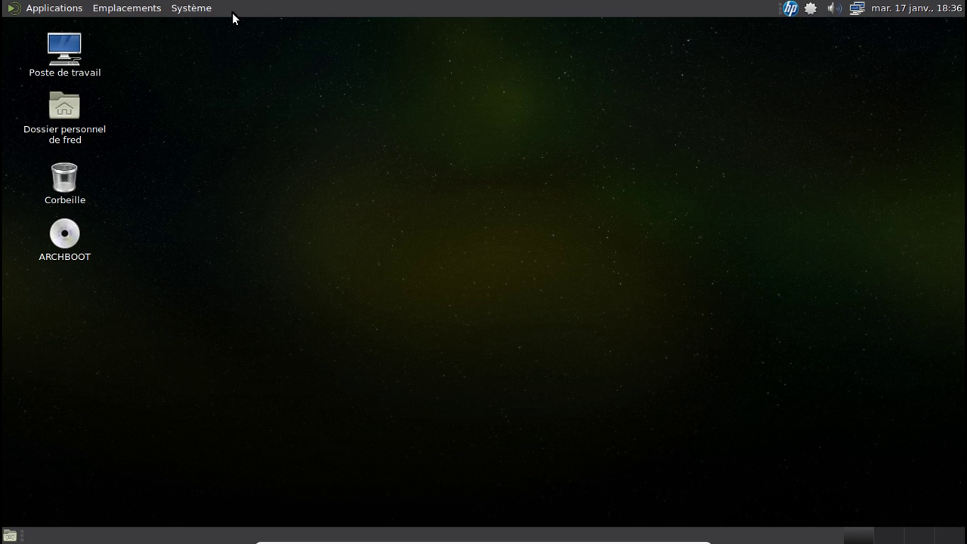
- Shut down the Arch Linux system from the MATE desktop
left_click(210, 9)
left_click(224, 172)
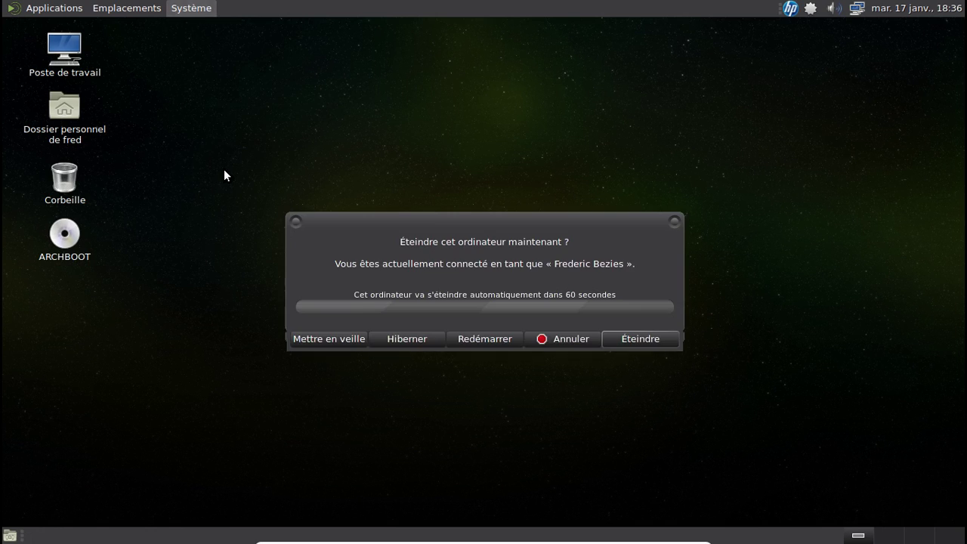
left_click(642, 341)
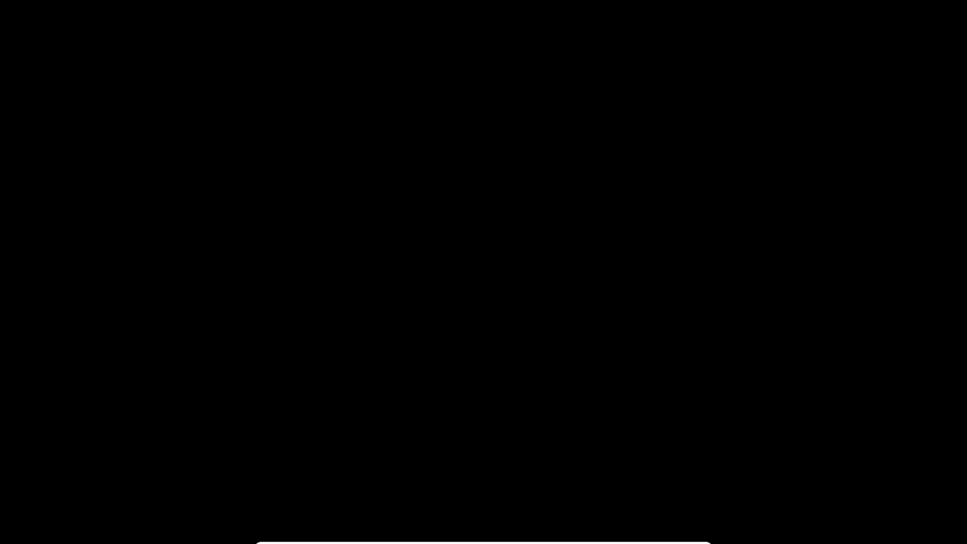
- Leave full-screen display and close the Archlinux virtual machine in VirtualBox with the option to power it off
key("ctrl+f")
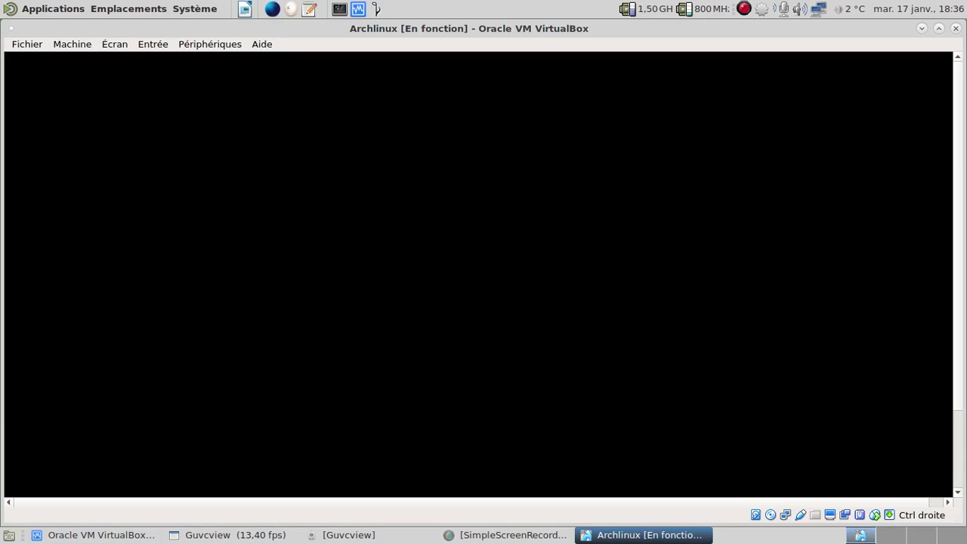
left_click(956, 28)
left_click(484, 275)
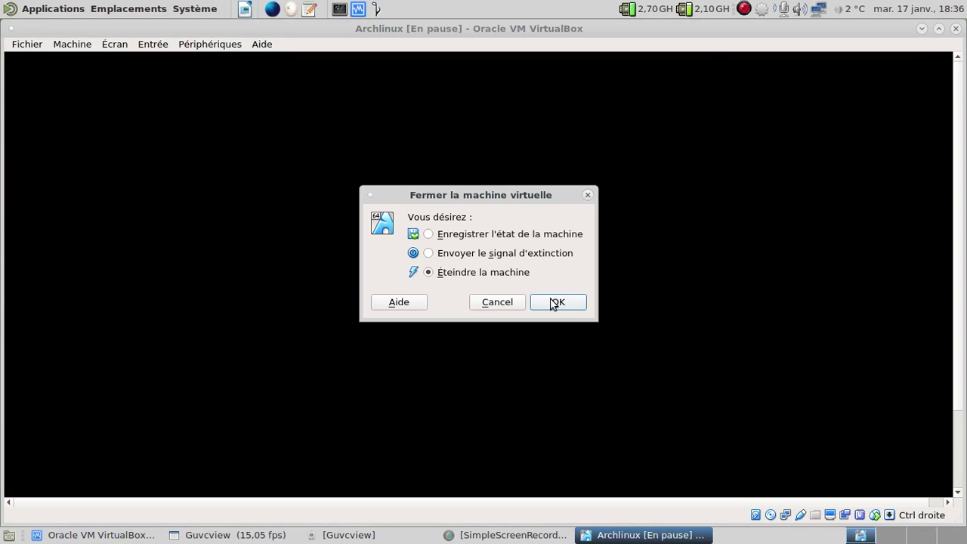
left_click(556, 302)
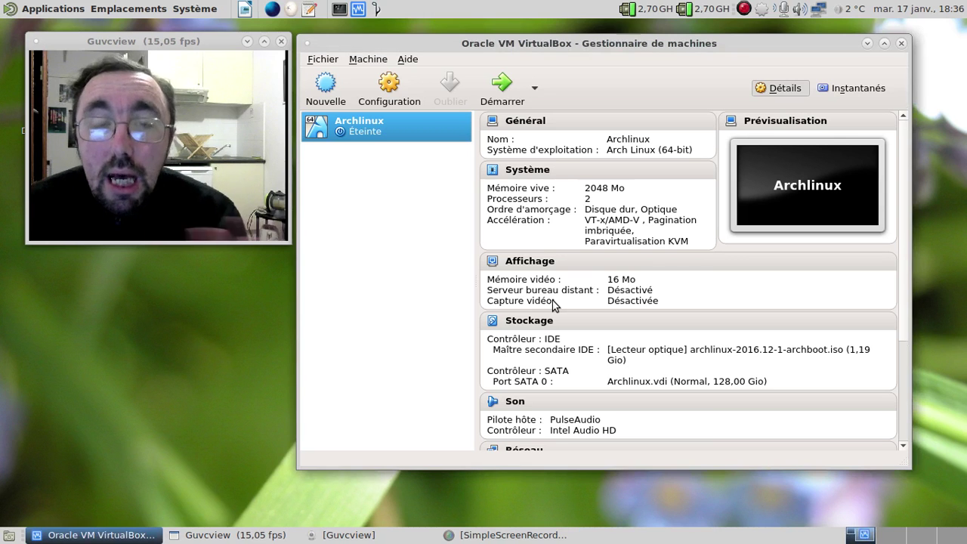